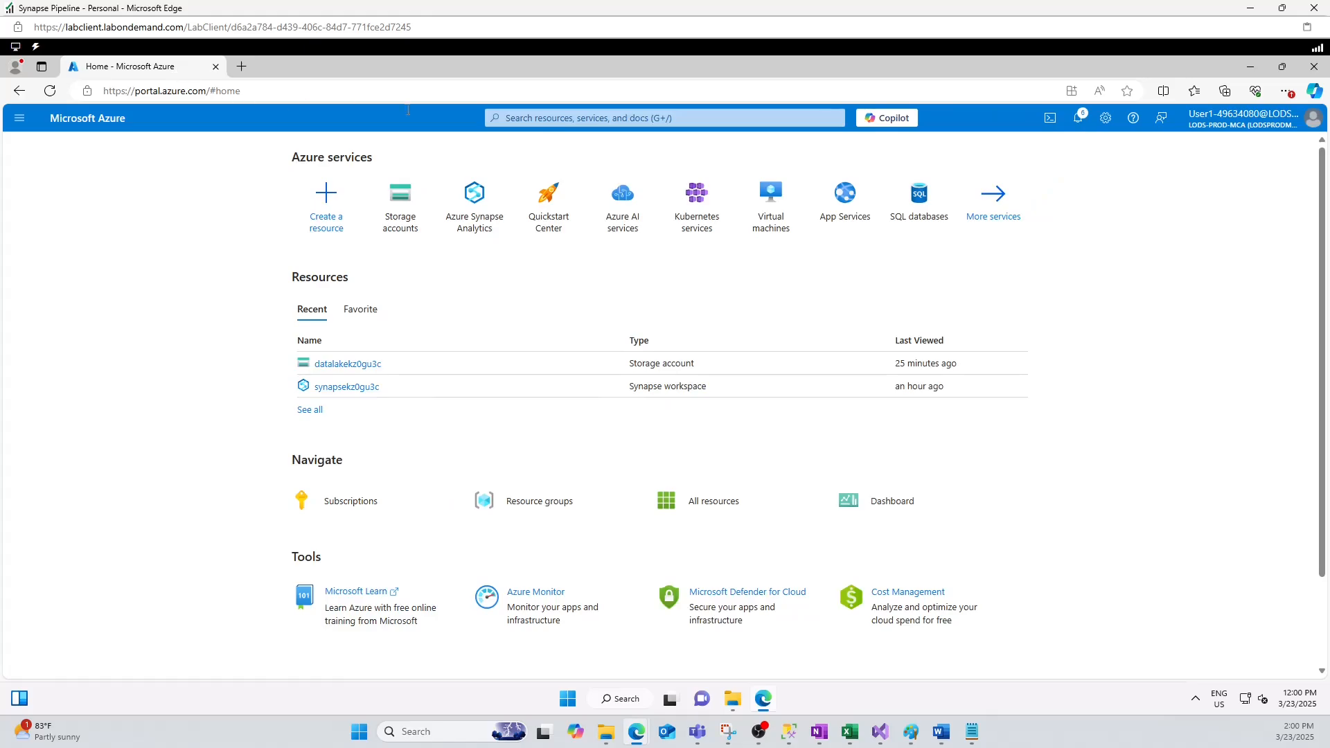
# Find the Azure Synapse Analytics workspace synapsekz0gu3c and open its Synapse Studio
pyautogui.click(571, 119)
pyautogui.write('syna')
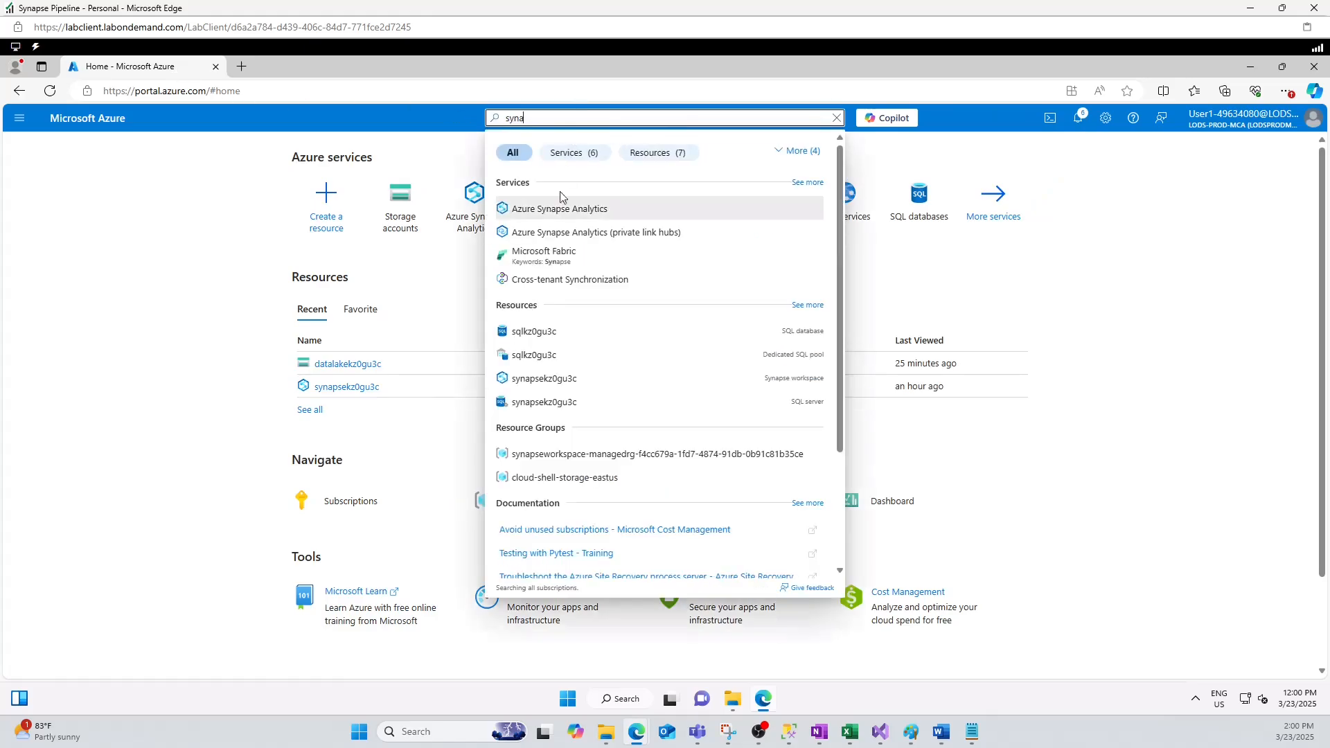
pyautogui.click(554, 208)
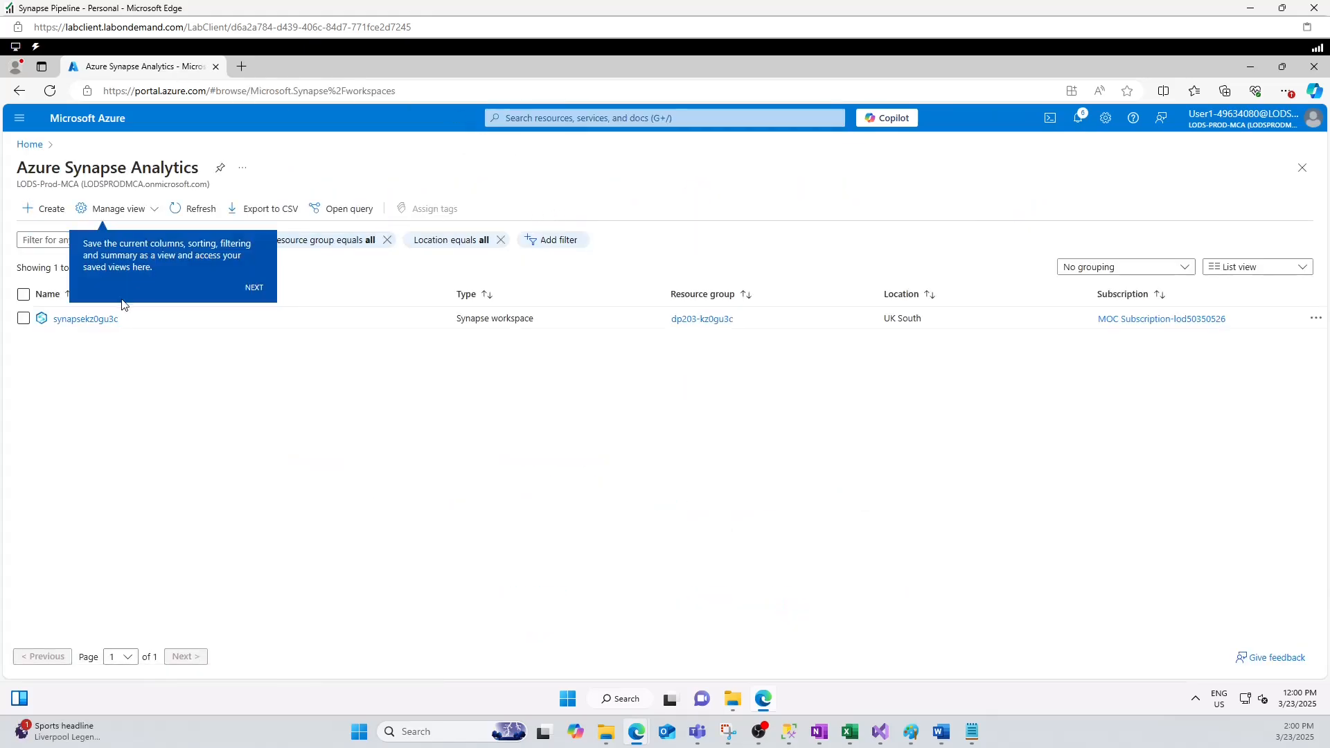
pyautogui.click(76, 320)
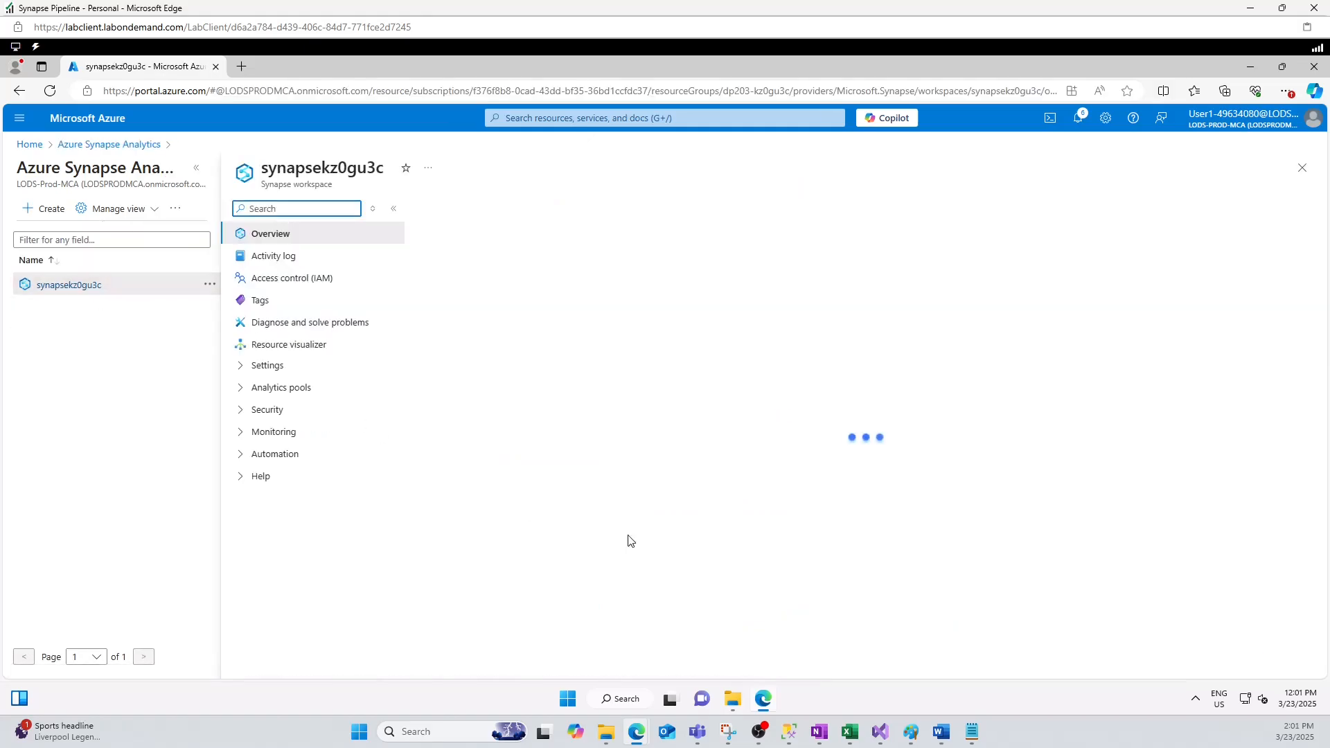
pyautogui.click(479, 544)
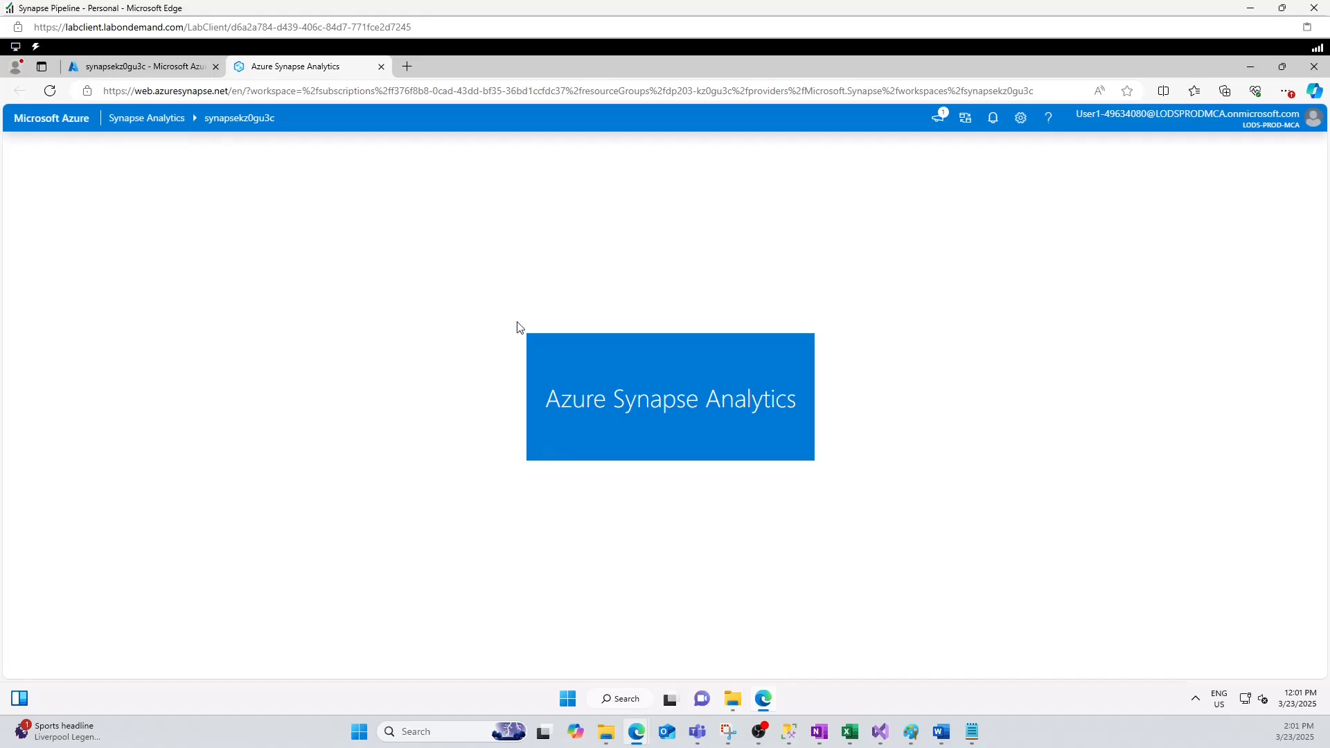
# In the Azure portal, examine the Input folder of datalakekz0gu3c's files container and the properties of Productover50kb.csv
pyautogui.click(136, 67)
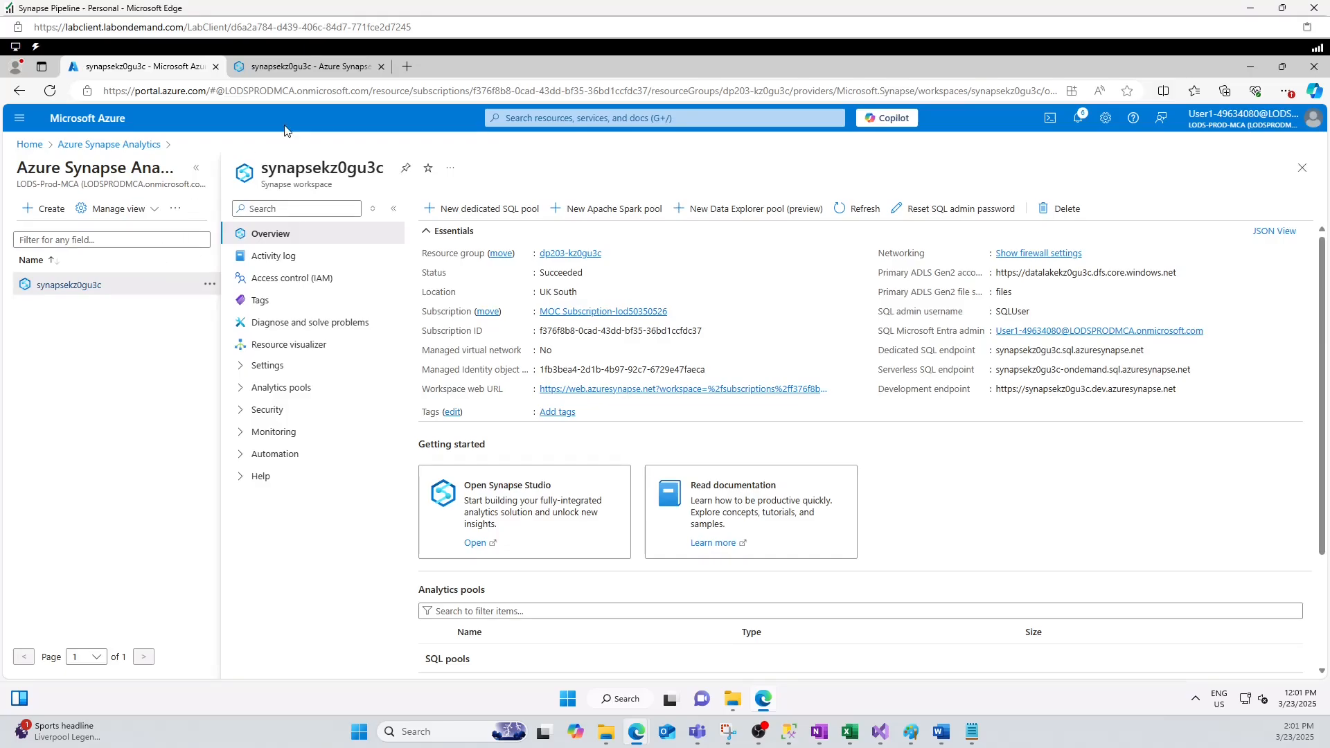
pyautogui.click(30, 145)
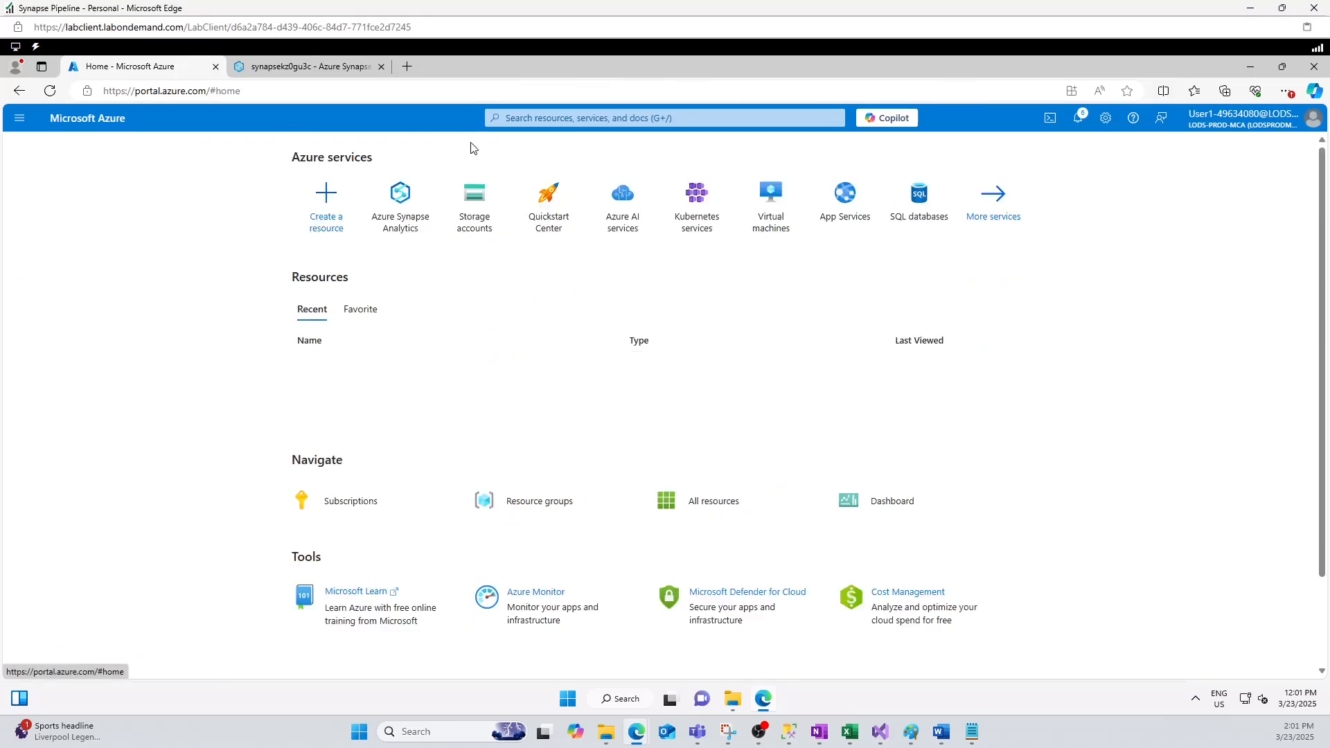
pyautogui.click(478, 215)
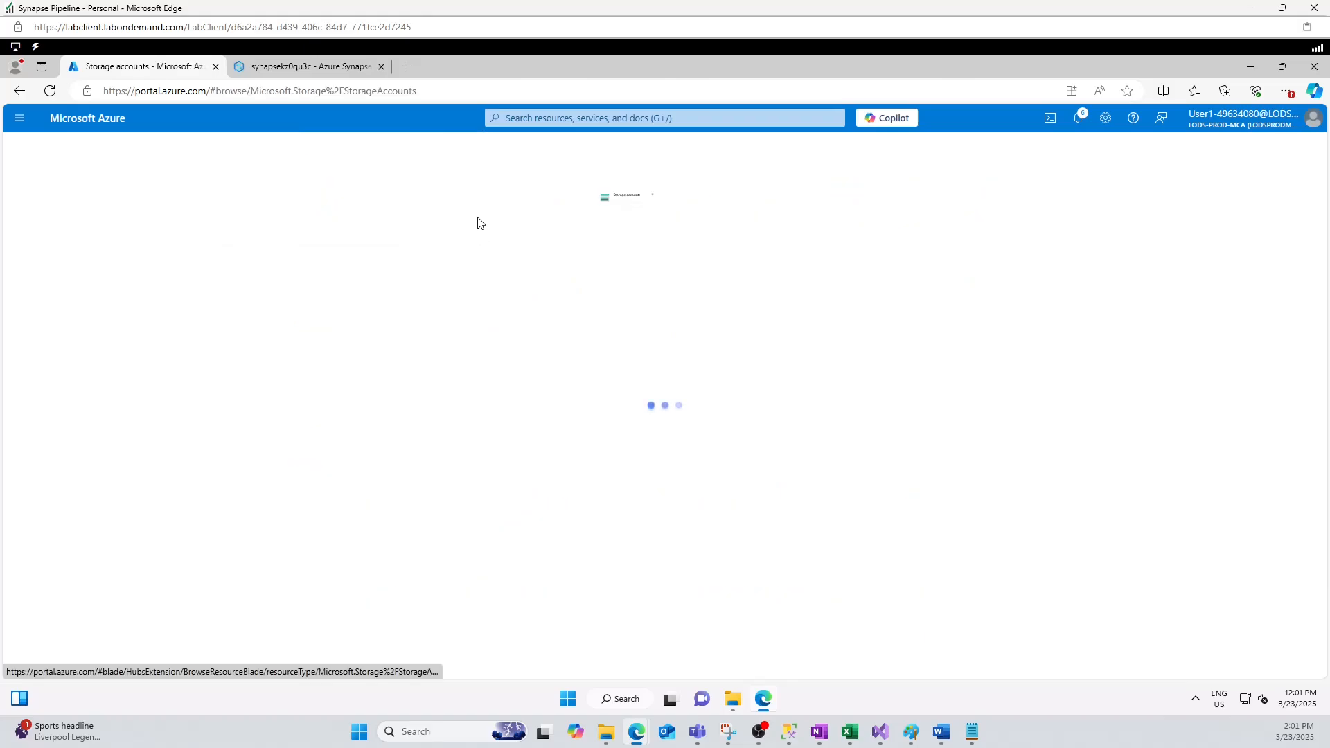
pyautogui.click(70, 344)
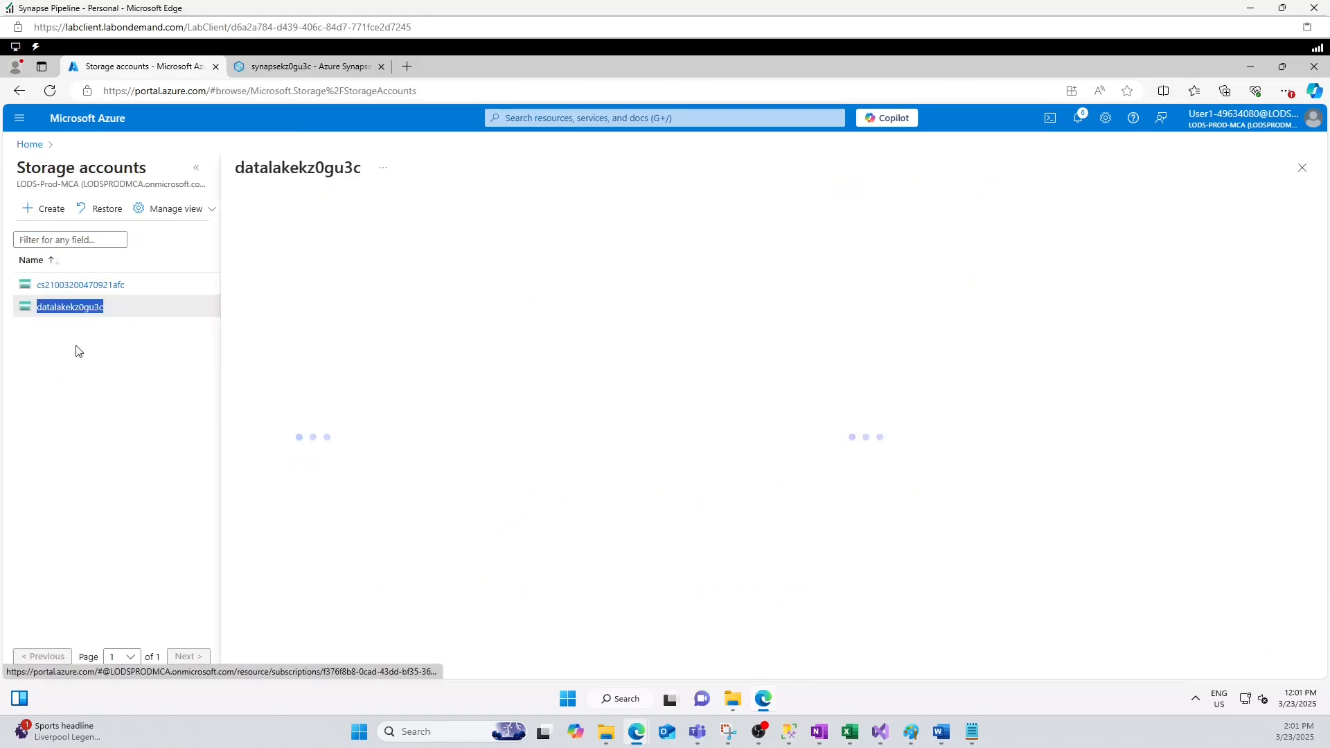
pyautogui.click(279, 483)
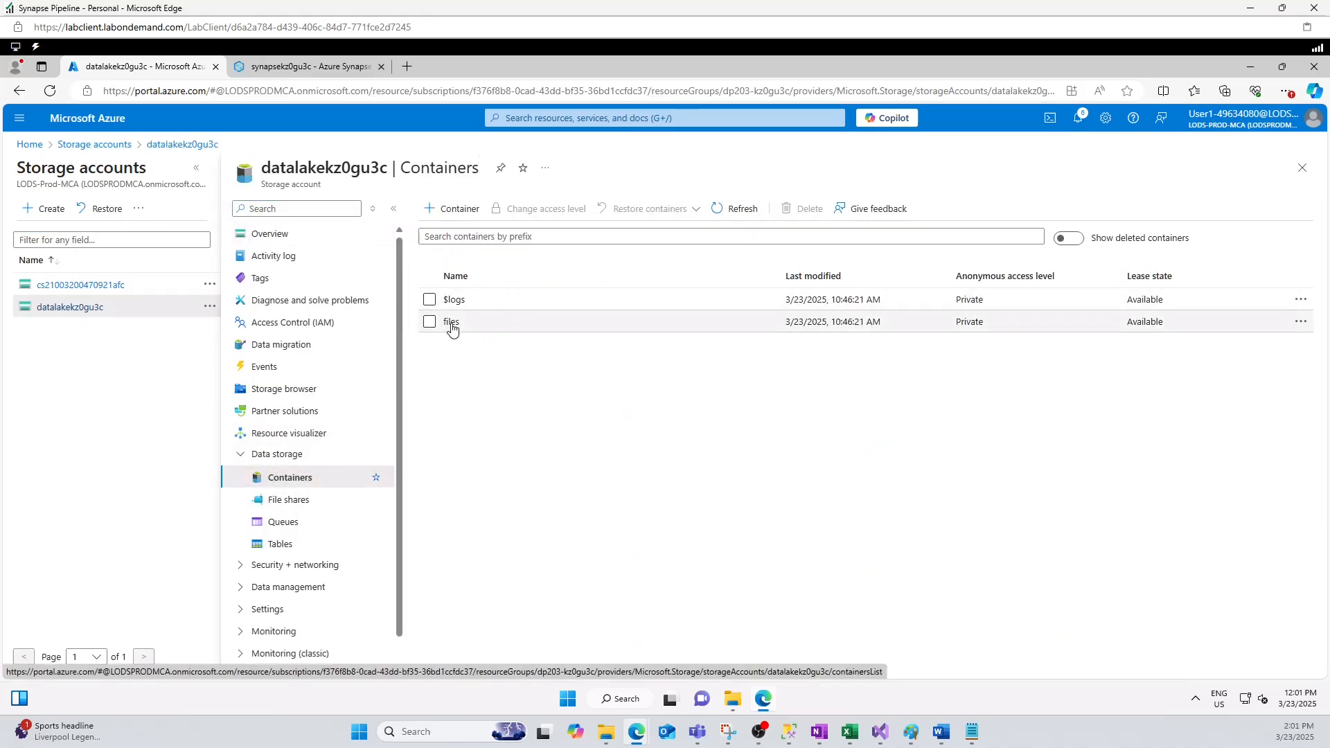
pyautogui.click(451, 323)
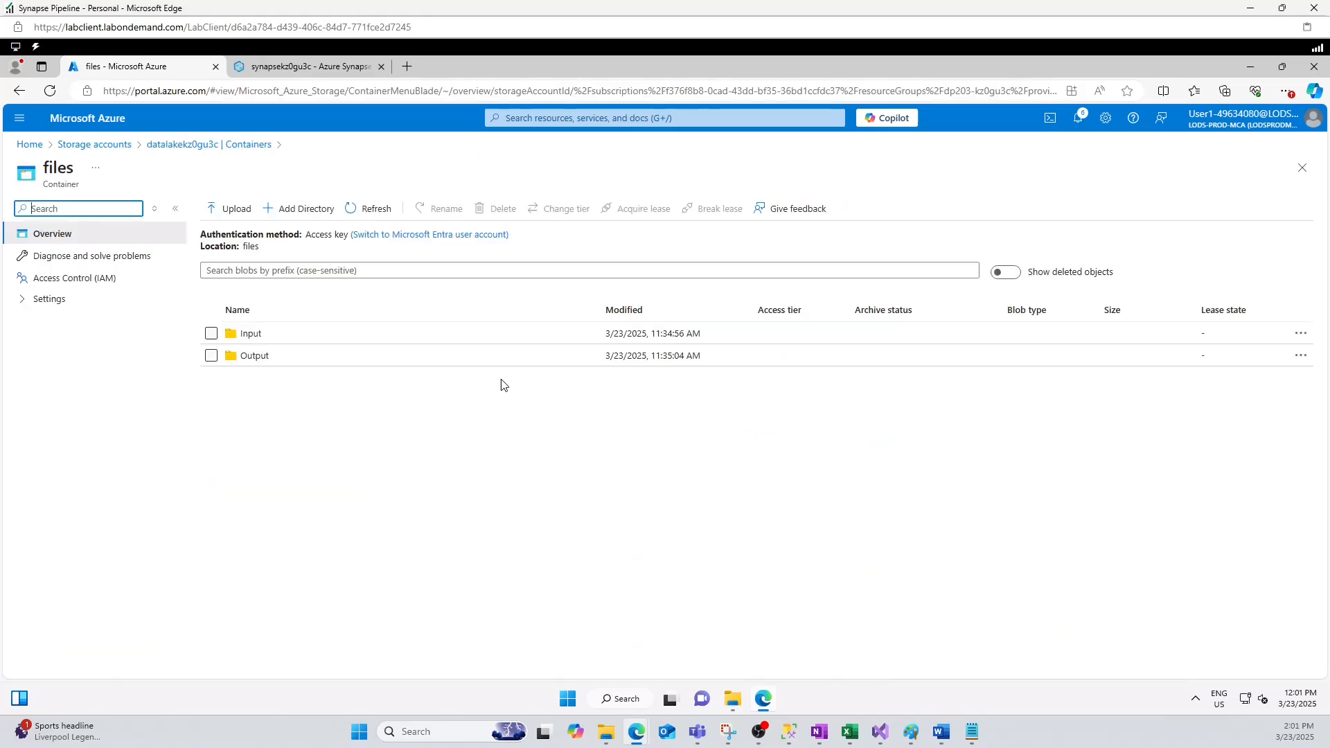
pyautogui.click(253, 334)
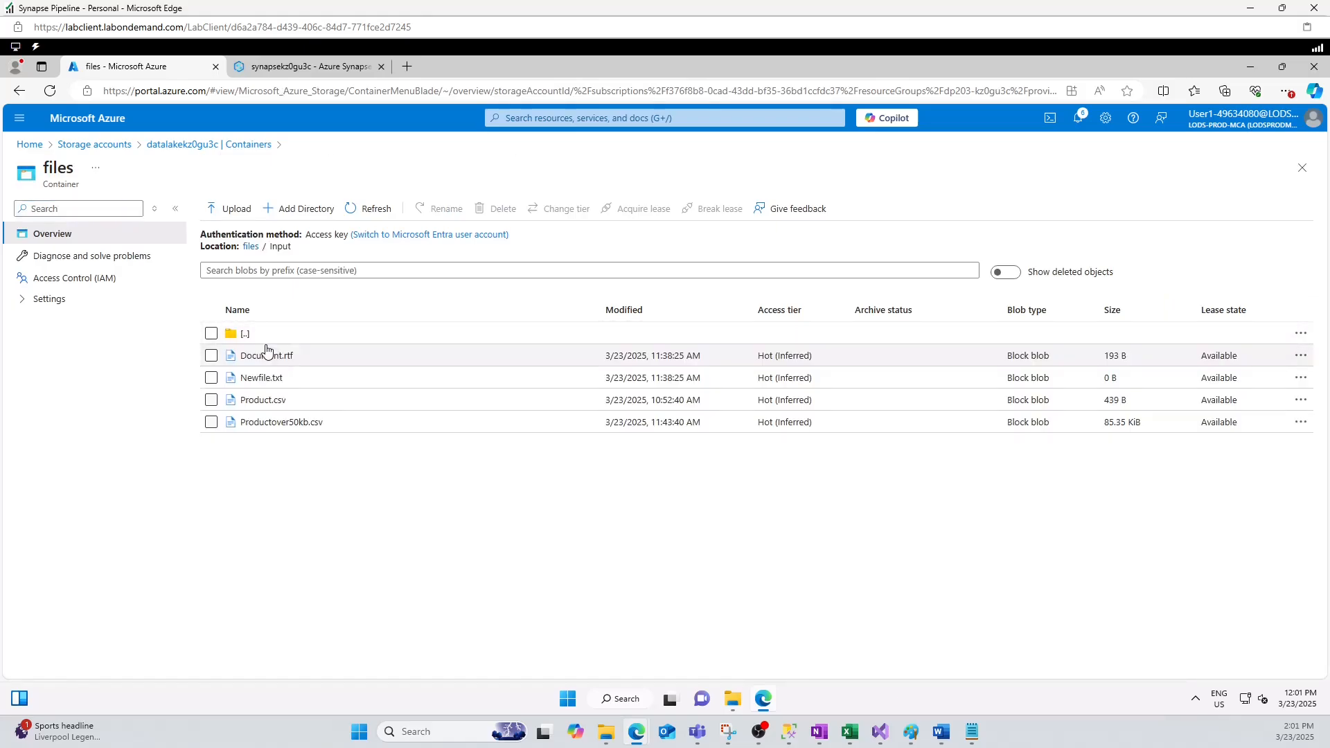
pyautogui.click(280, 422)
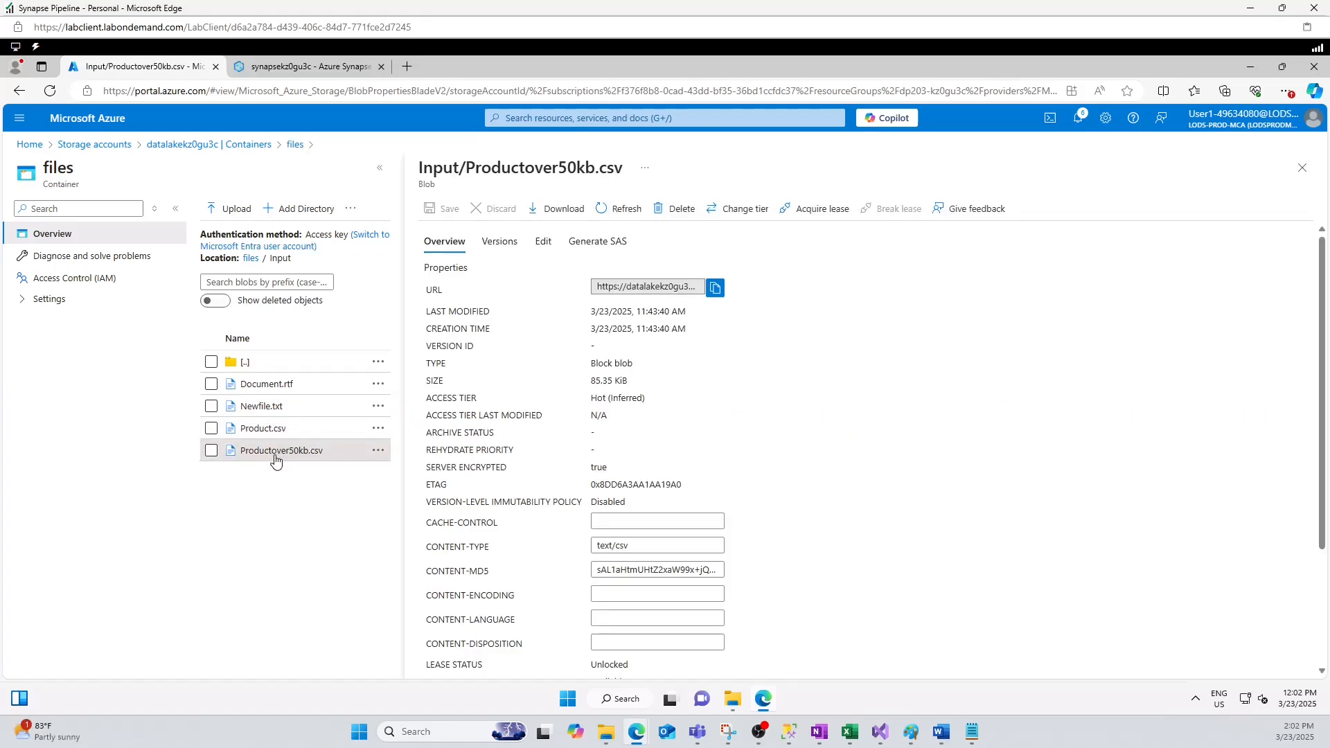
pyautogui.click(1303, 168)
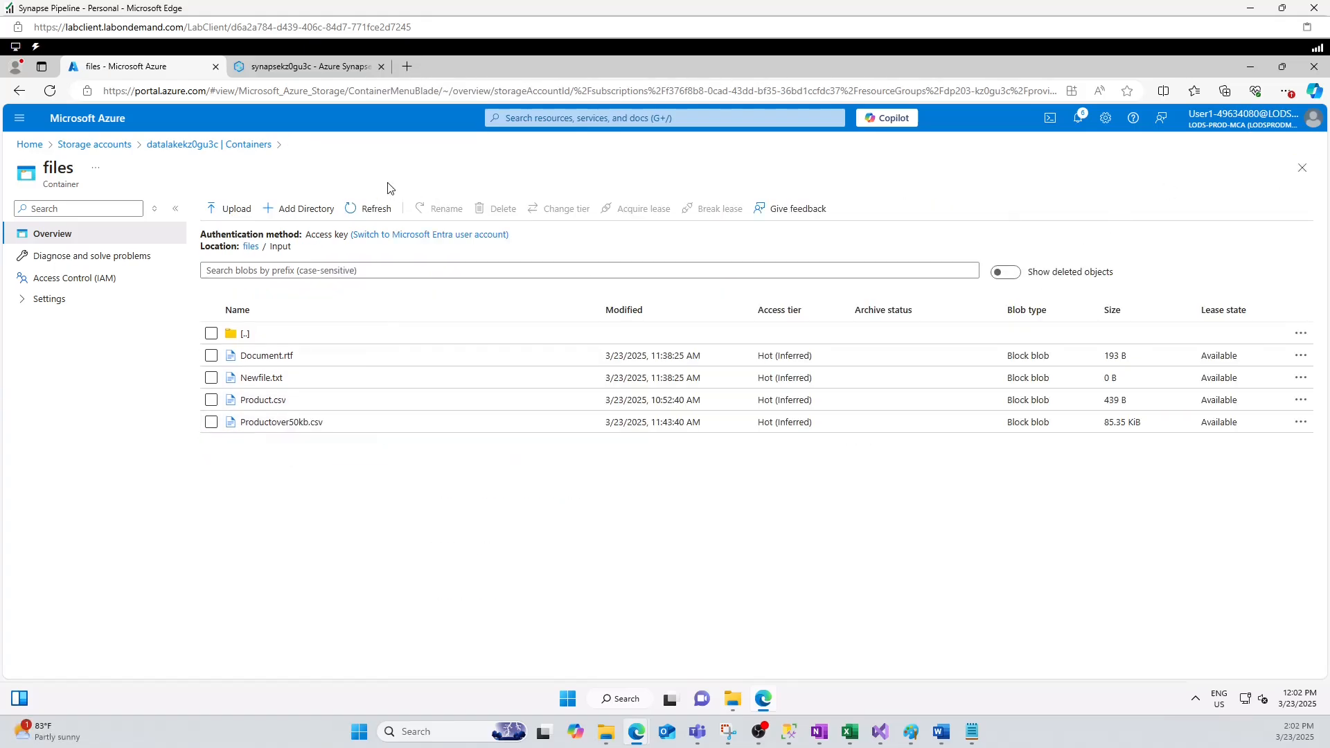
# Return to the storage accounts and reopen the root of the files container in datalakekz0gu3c
pyautogui.click(108, 151)
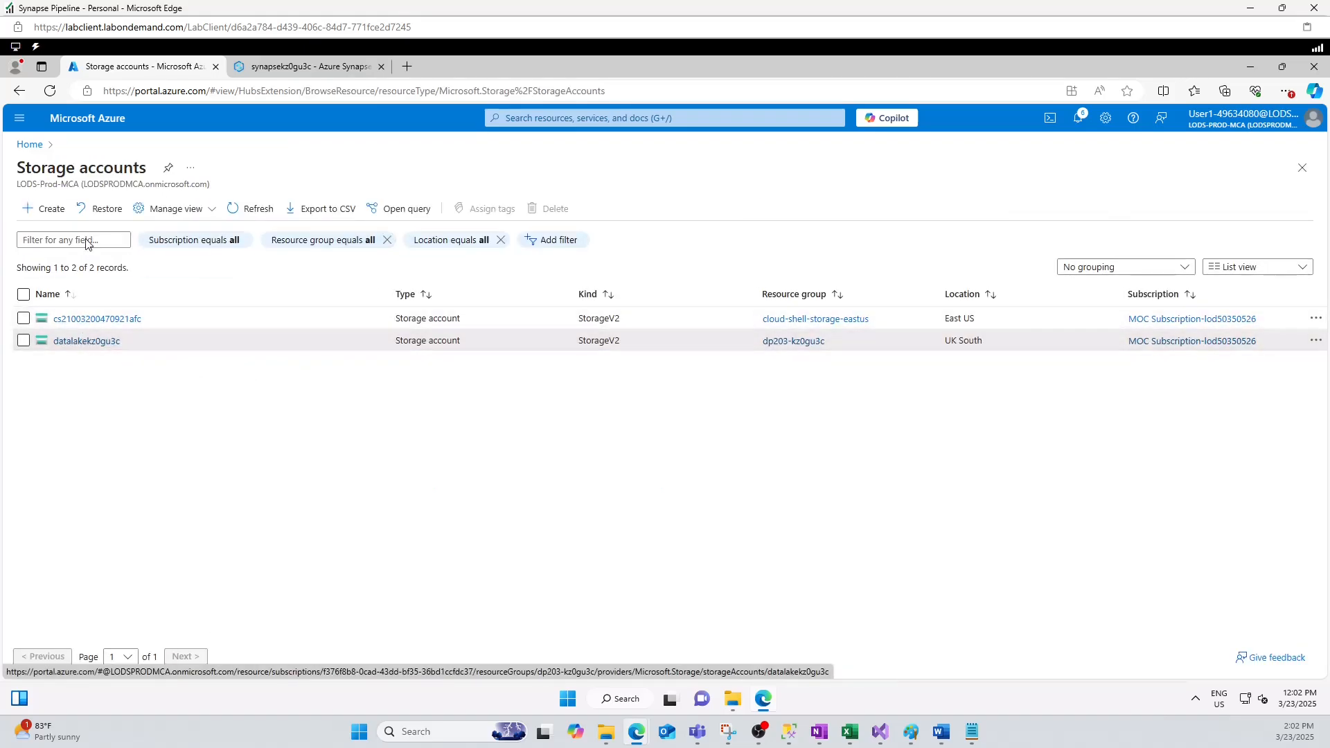
pyautogui.doubleClick(84, 342)
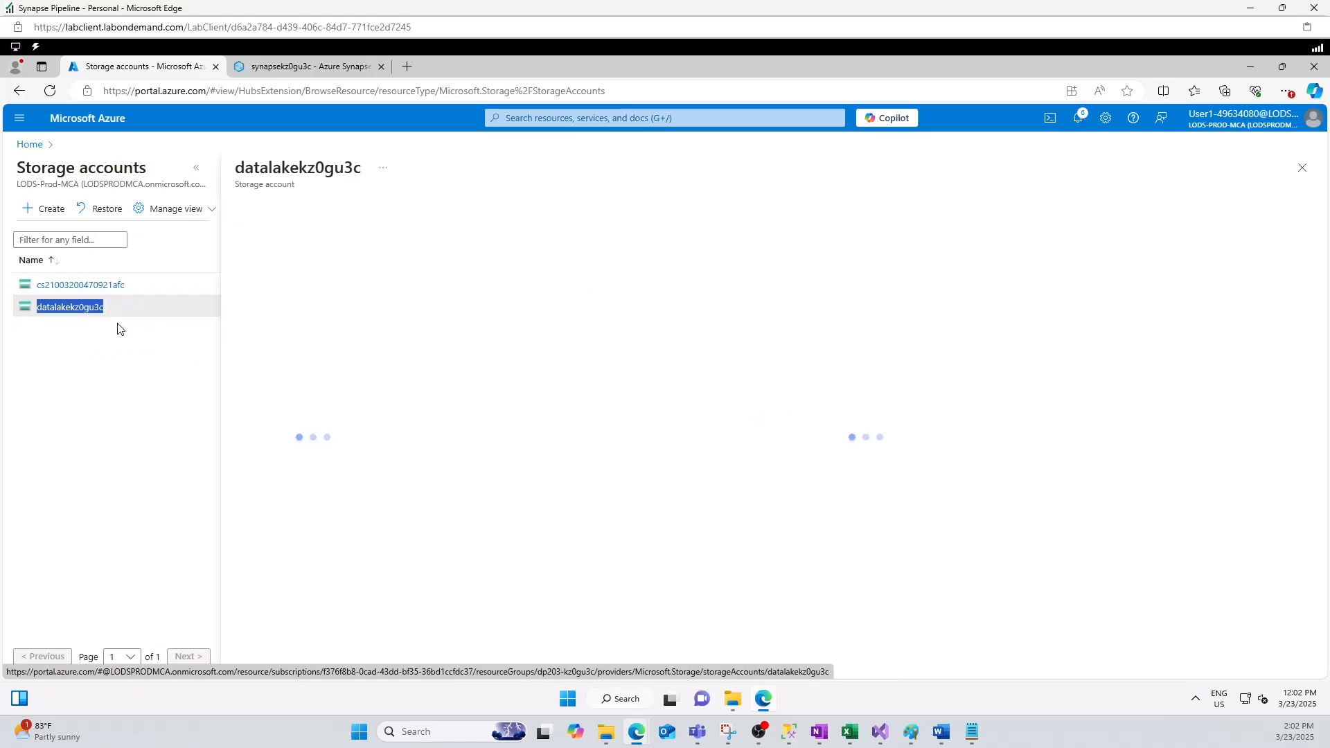
pyautogui.click(278, 477)
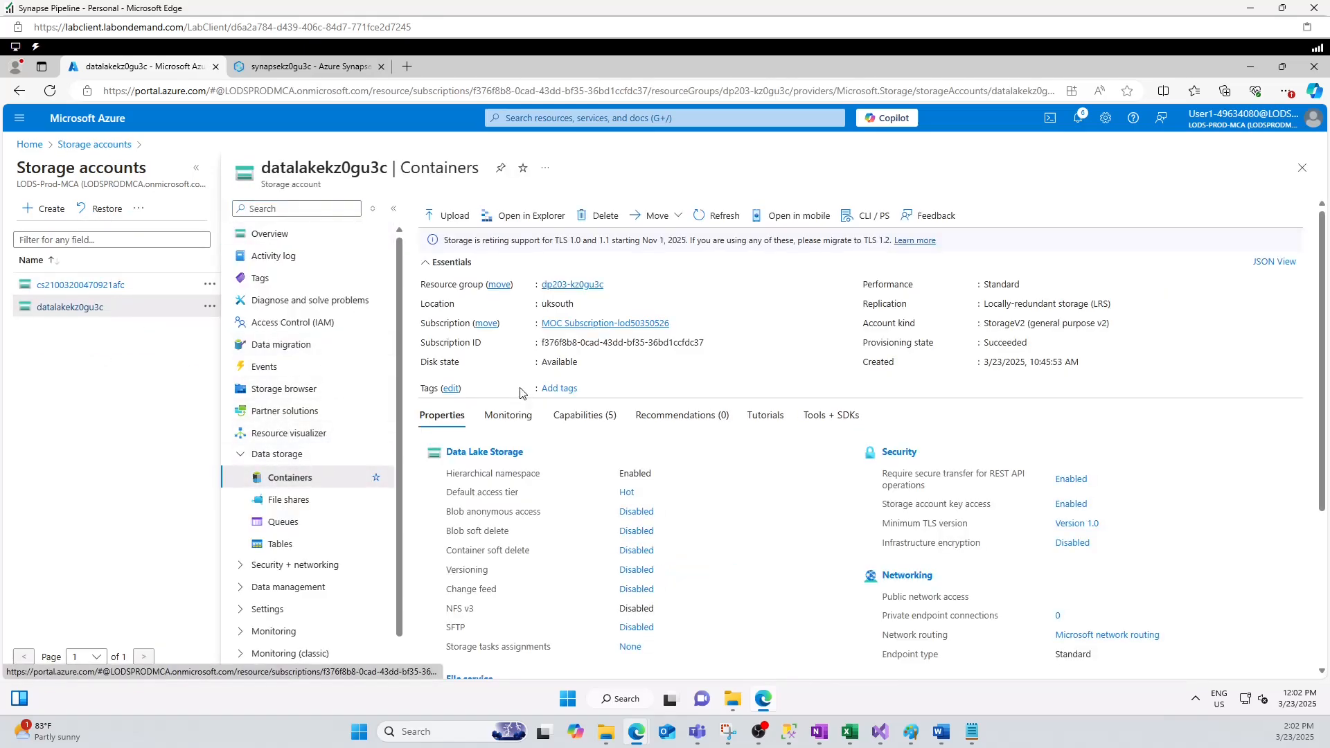
pyautogui.click(452, 322)
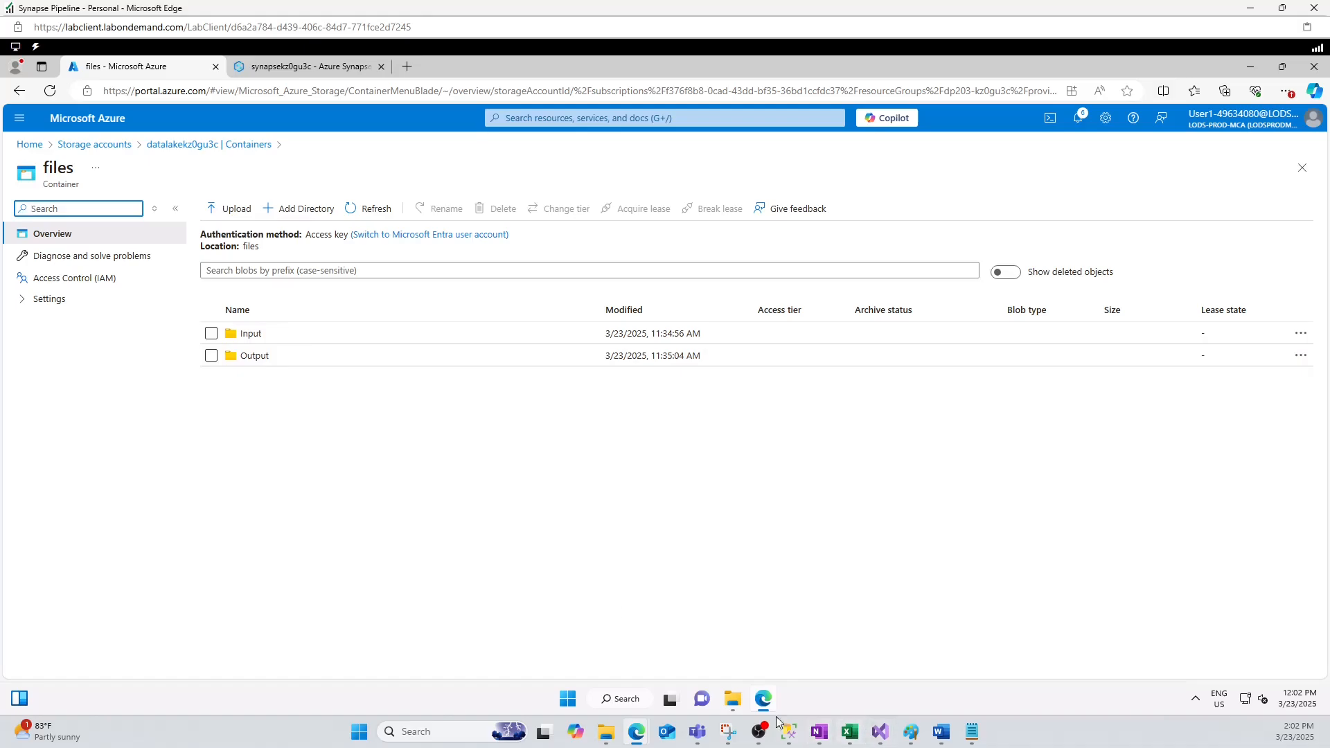
# Switch to Synapse Studio and create a new pipeline in the Integrate hub
pyautogui.click(305, 66)
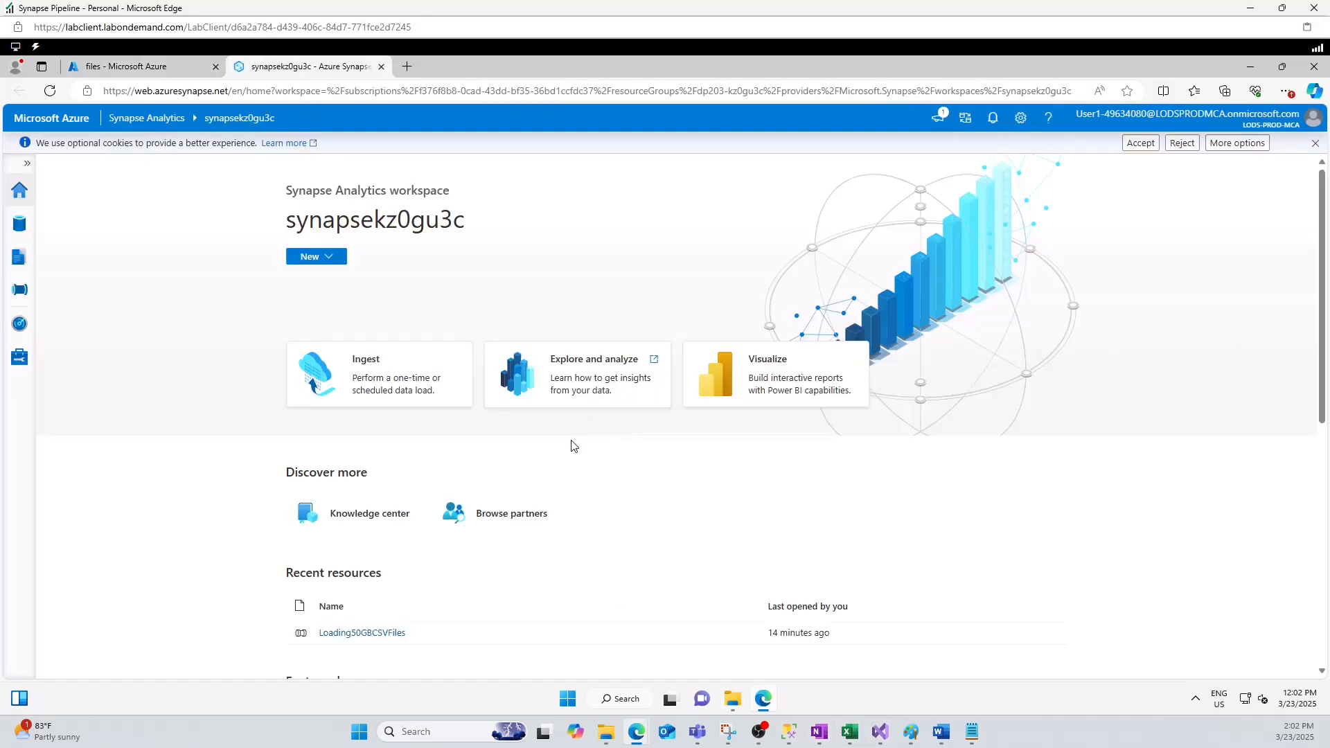
pyautogui.click(19, 324)
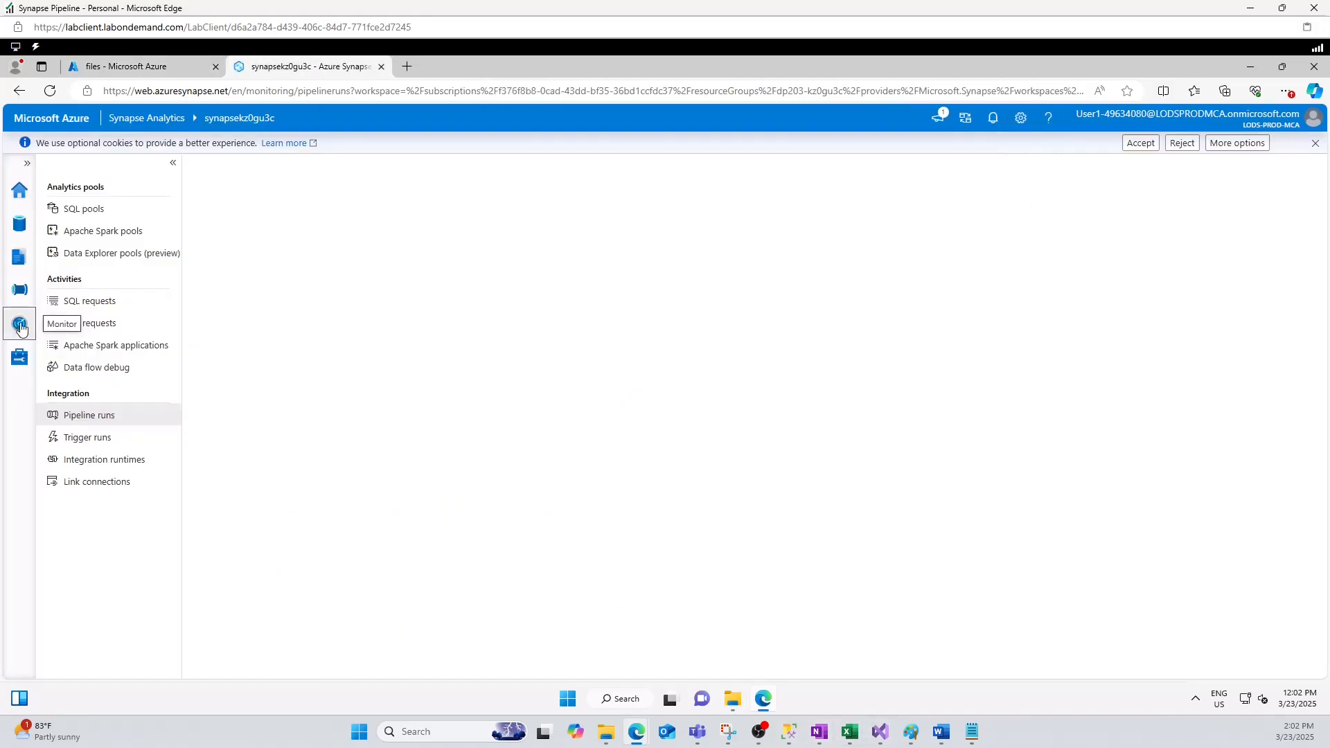
pyautogui.click(20, 357)
pyautogui.click(22, 292)
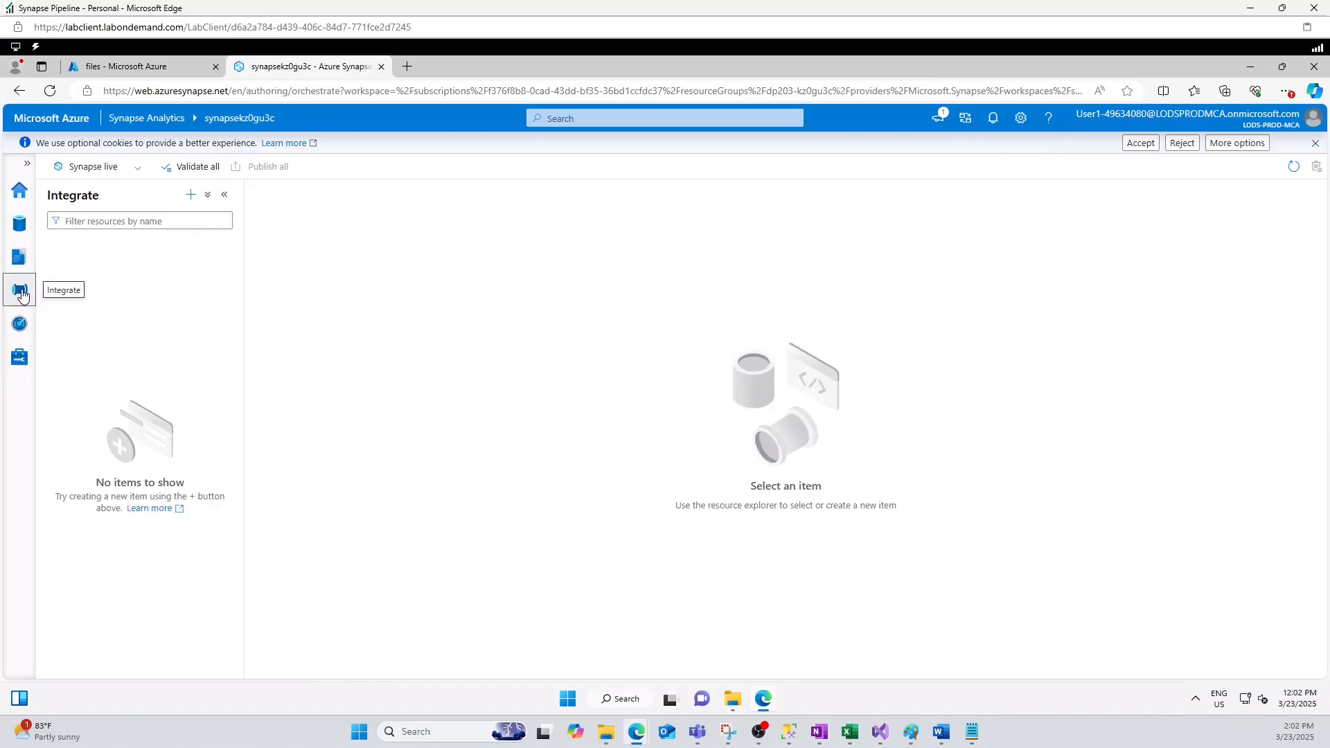
pyautogui.click(191, 195)
pyautogui.click(214, 222)
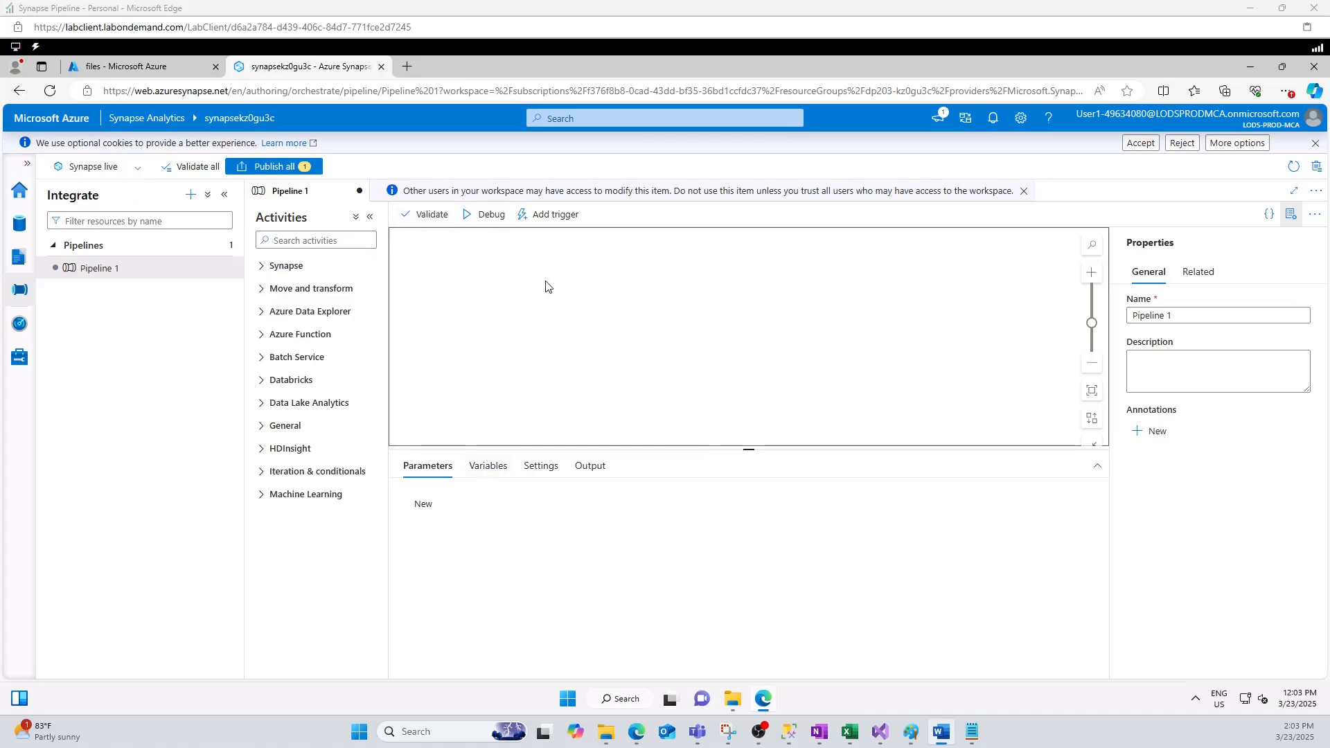
# Rename the new pipeline as CopyCSVFileonly
pyautogui.tripleClick(1168, 314)
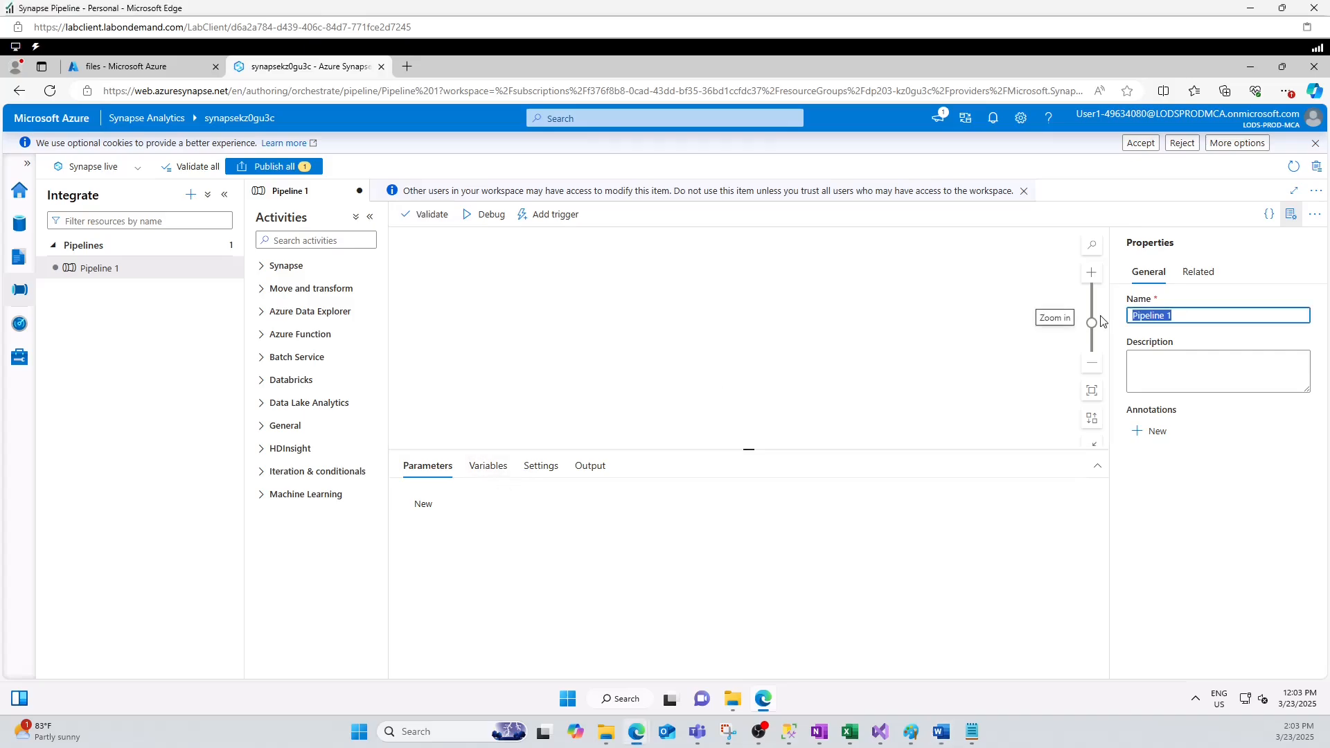
pyautogui.write('CopyCSVonly')
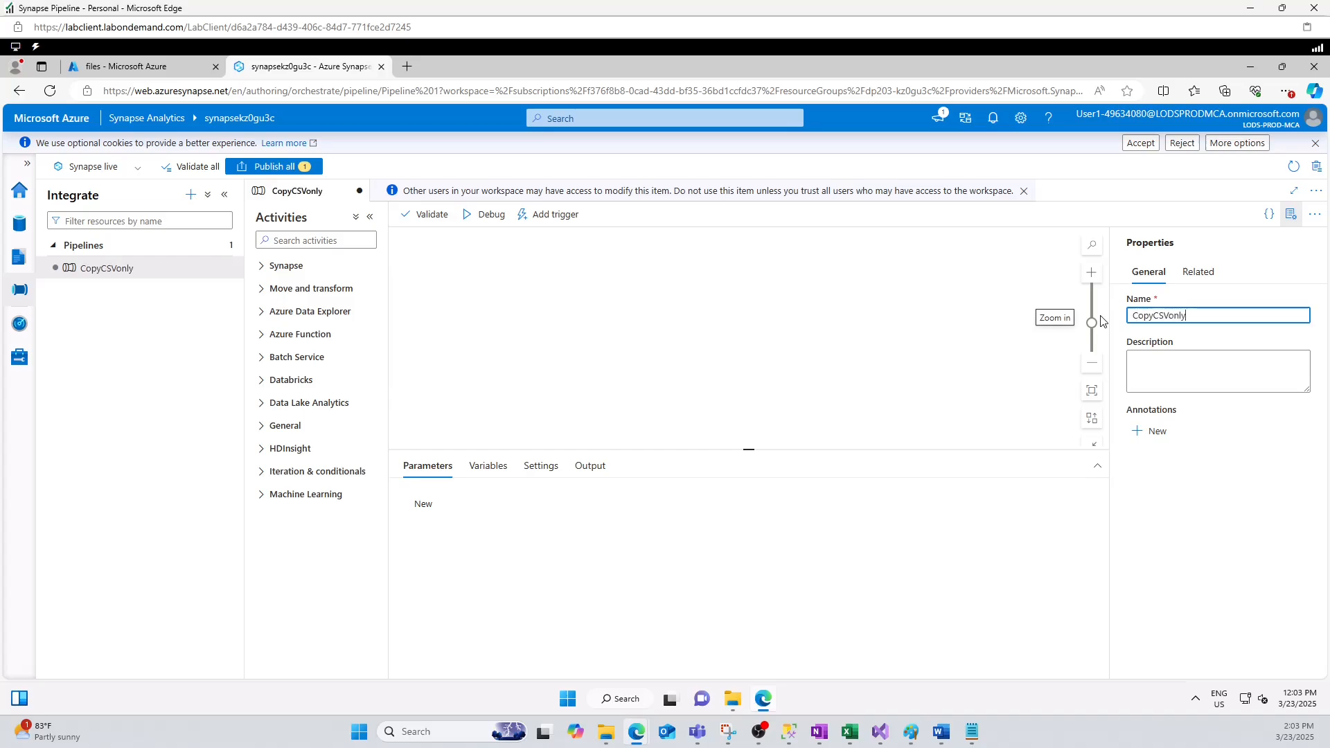
pyautogui.press('BackSpace')
pyautogui.press('BackSpace')
pyautogui.press('BackSpace')
pyautogui.press('BackSpace')
# Hide the pipeline properties and add a pipeline variable named CsvFileListIfTrue with type Array
pyautogui.click(484, 466)
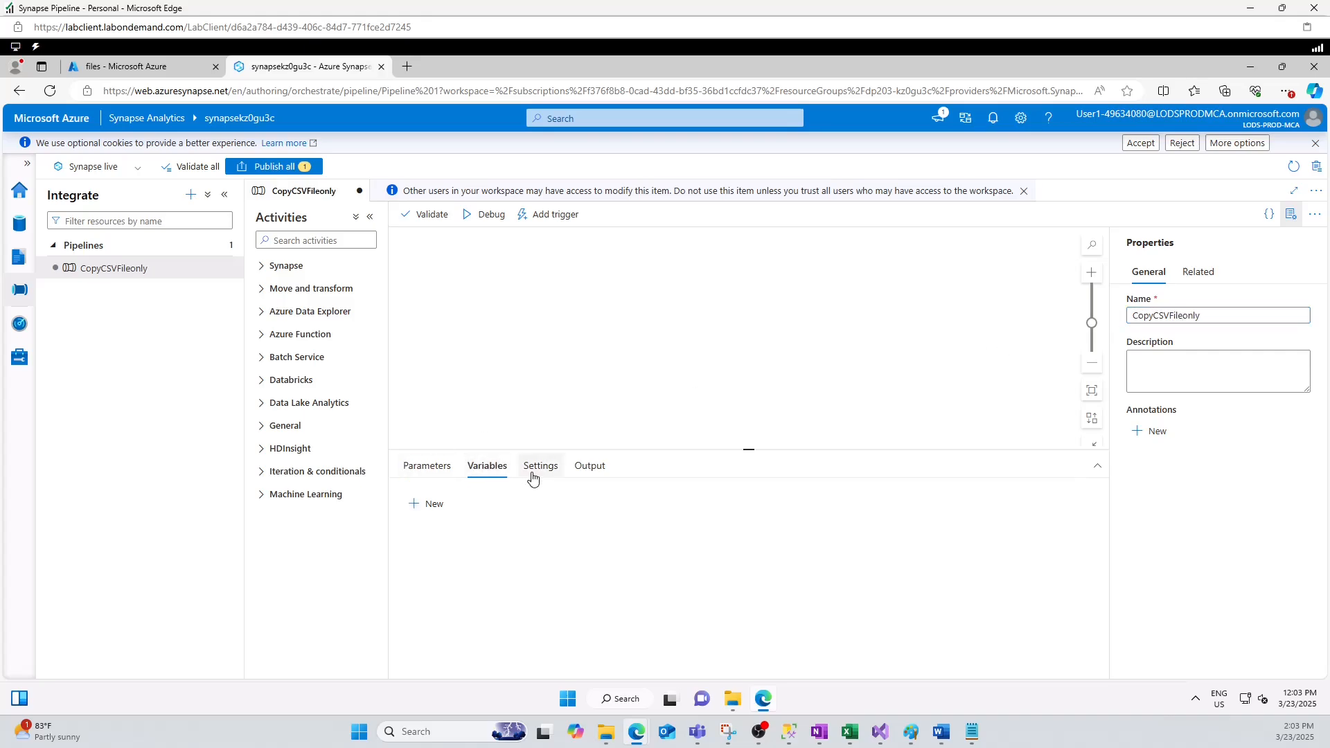
pyautogui.click(1291, 215)
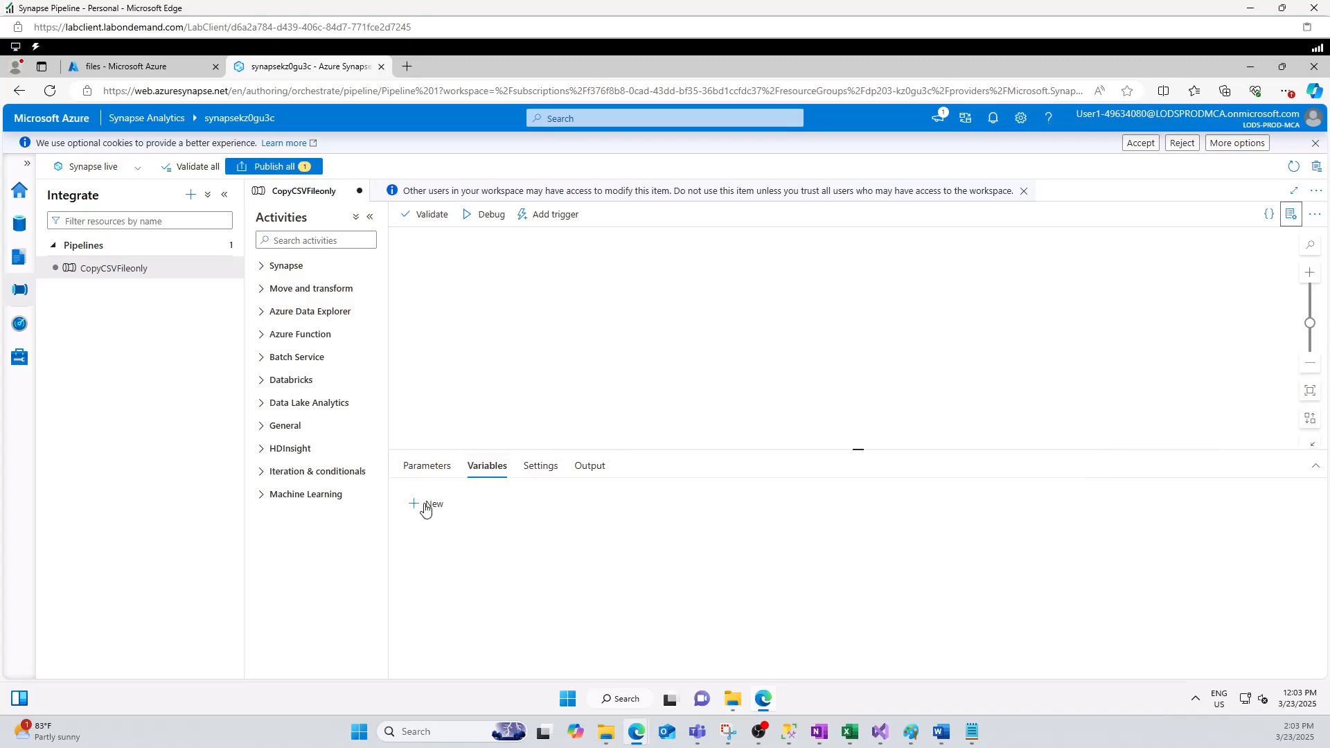
pyautogui.click(430, 504)
pyautogui.hotkey('alt', 'Tab')
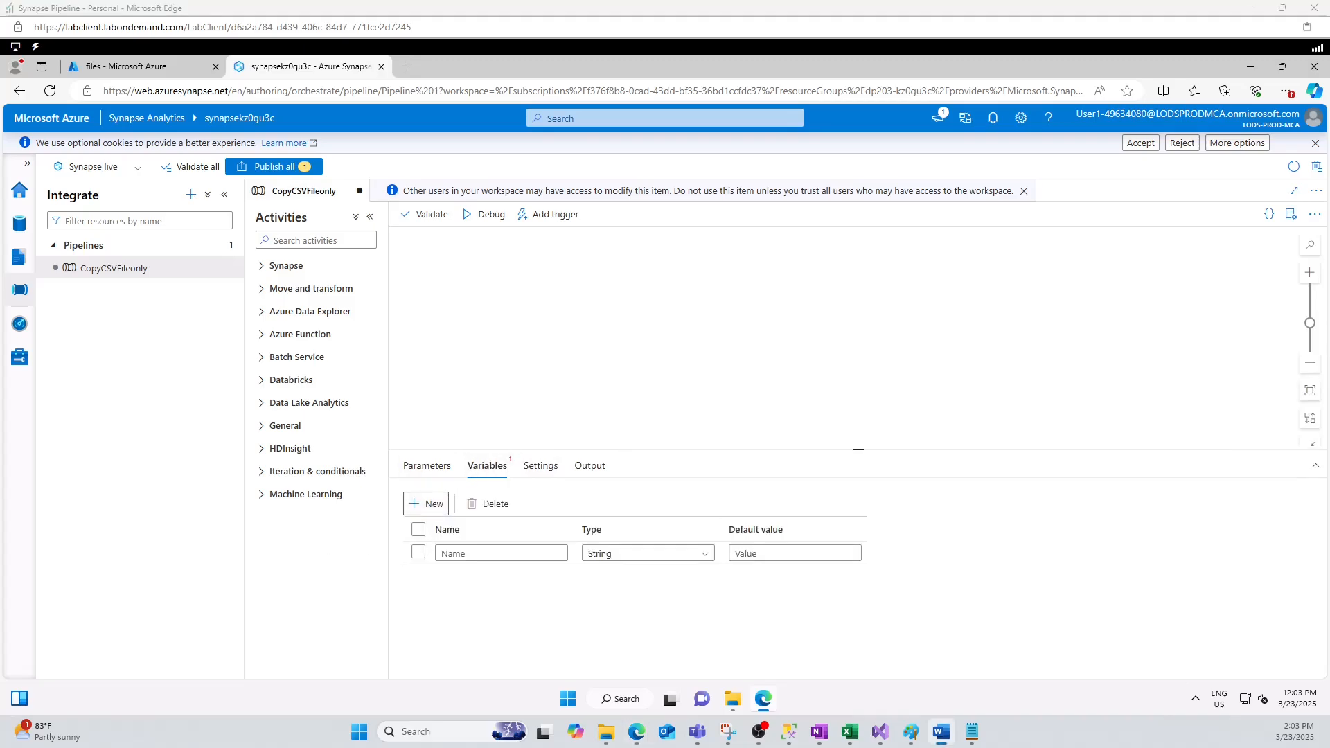
pyautogui.click(454, 554)
pyautogui.write('CsvFileListIfTrue')
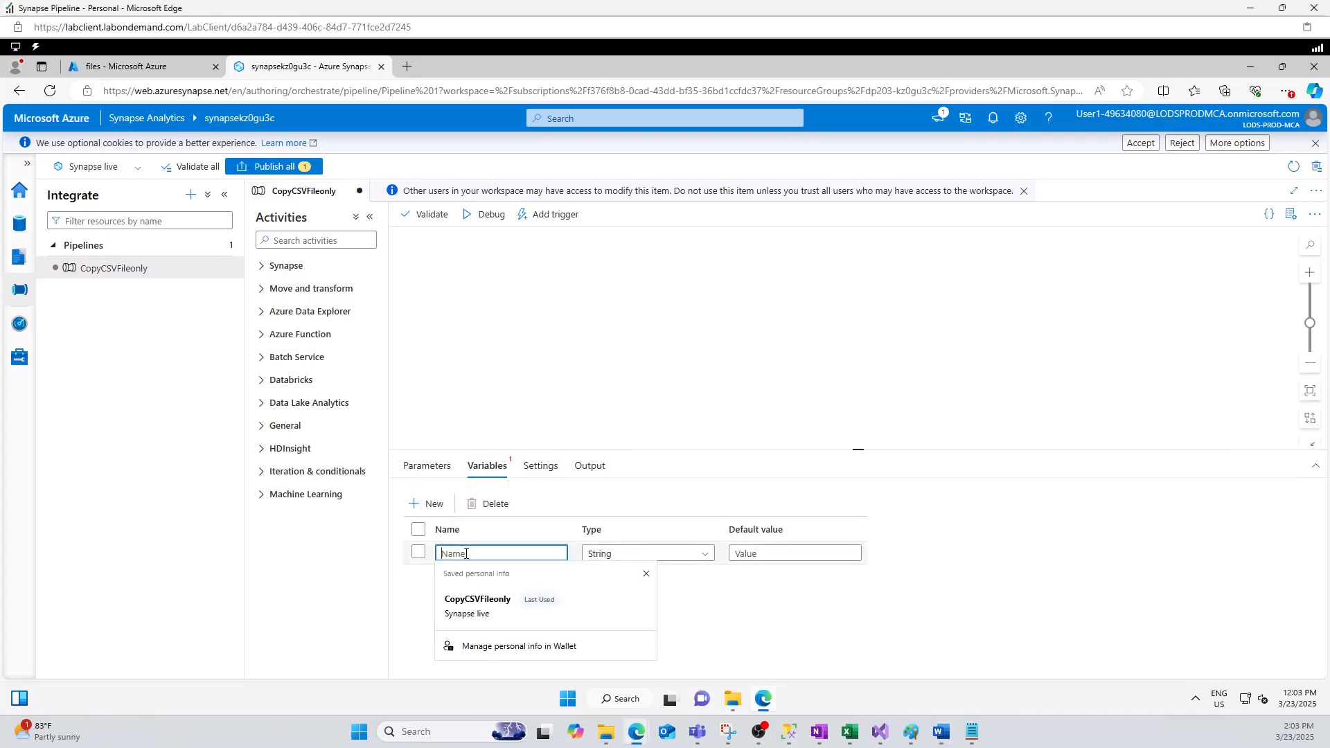
pyautogui.click(658, 560)
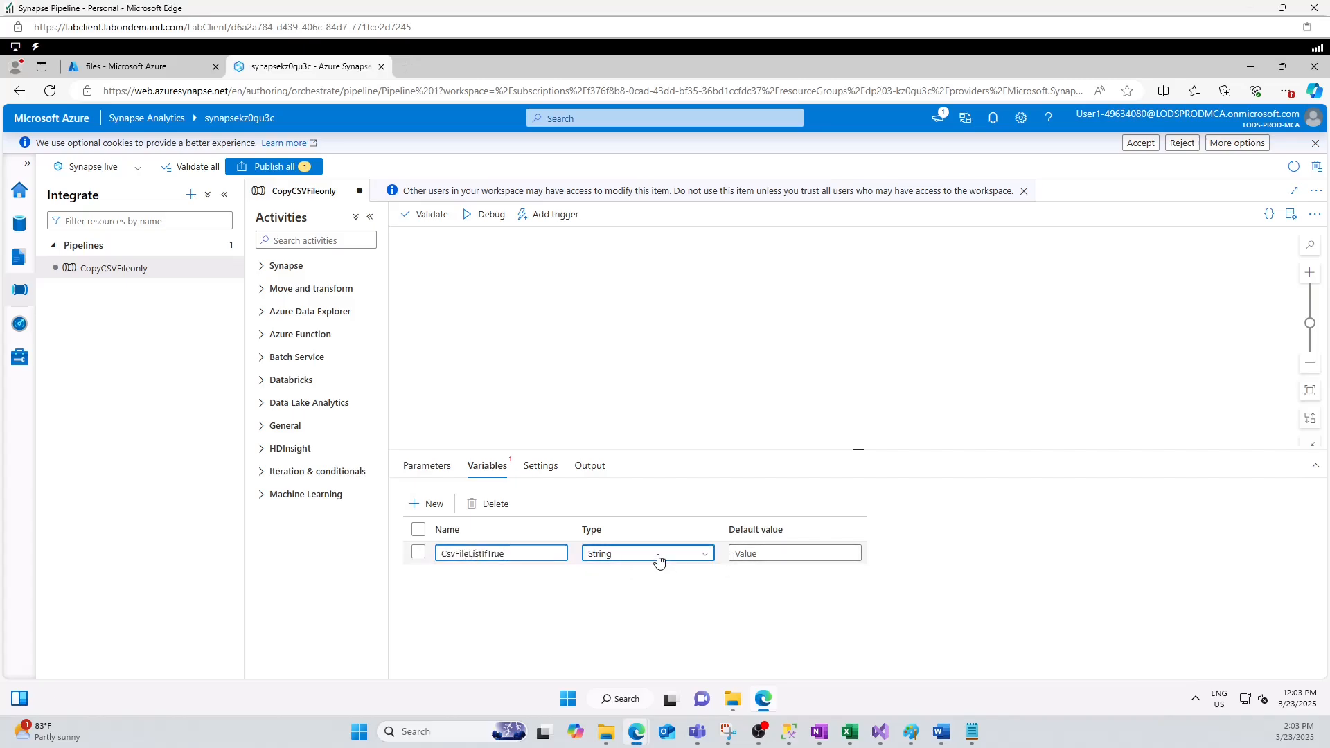
pyautogui.click(616, 640)
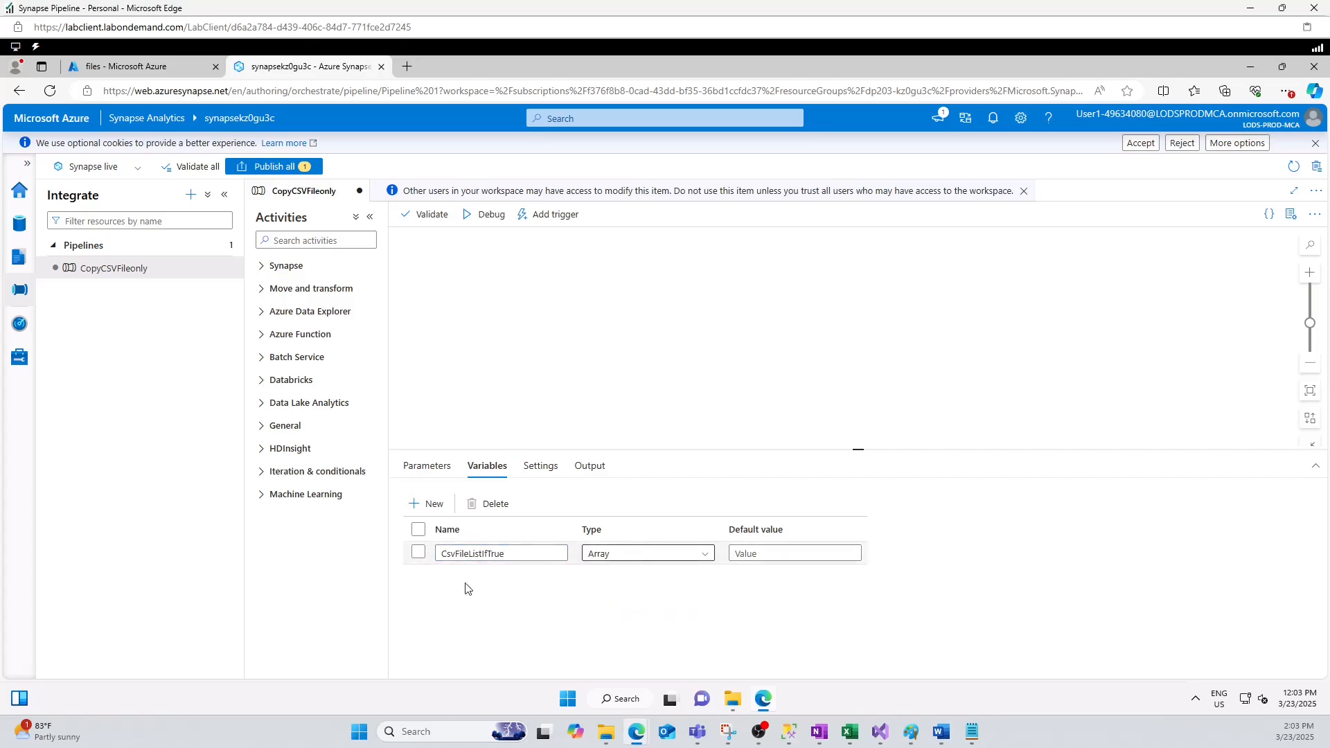
# Add a second pipeline variable named CsvFileListIfFalse with type Array
pyautogui.click(429, 505)
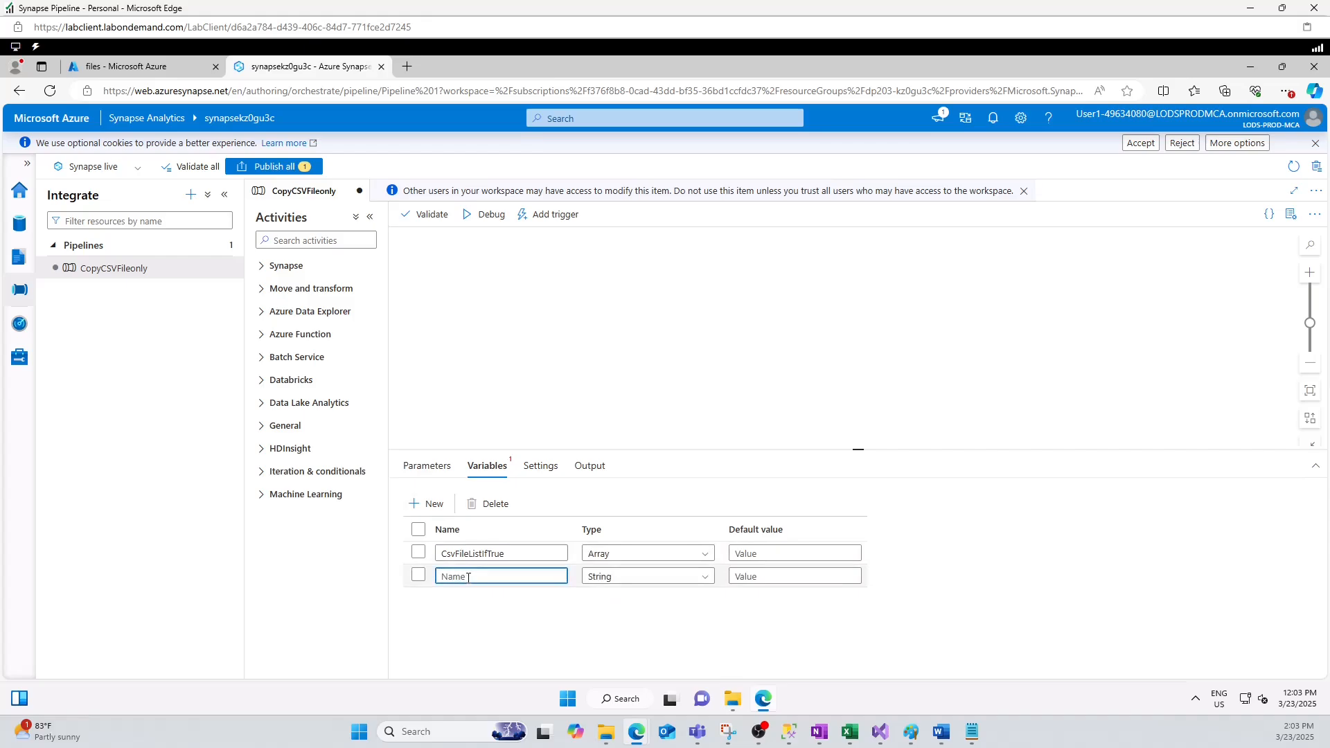
pyautogui.write('CsvFileListIfTrue')
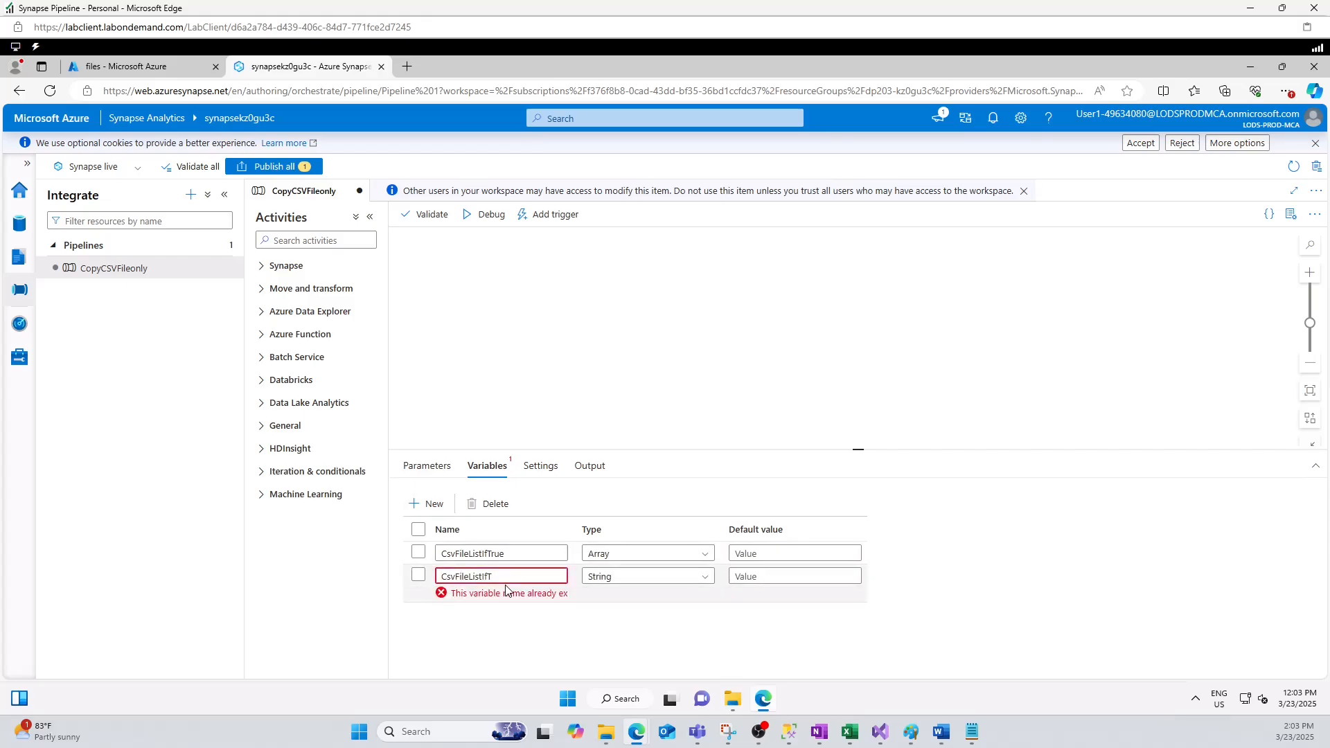
pyautogui.press('BackSpace')
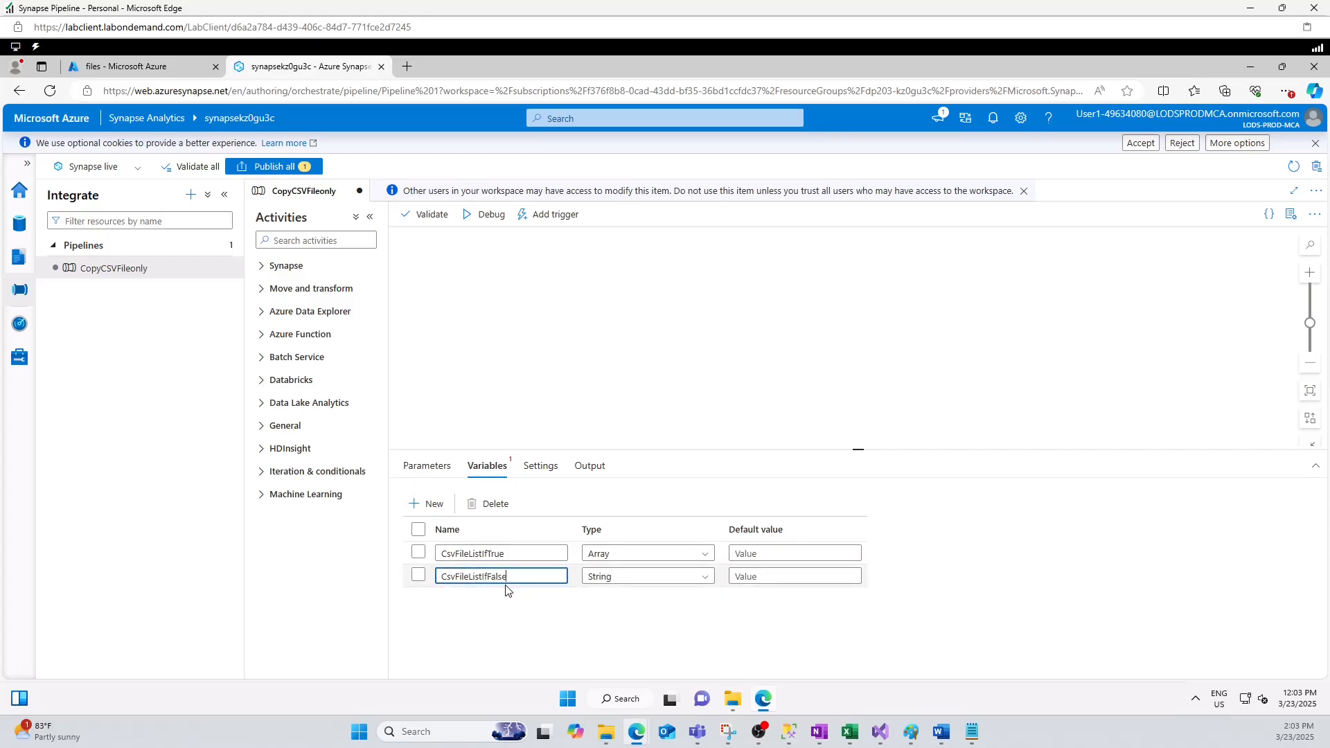
pyautogui.click(626, 578)
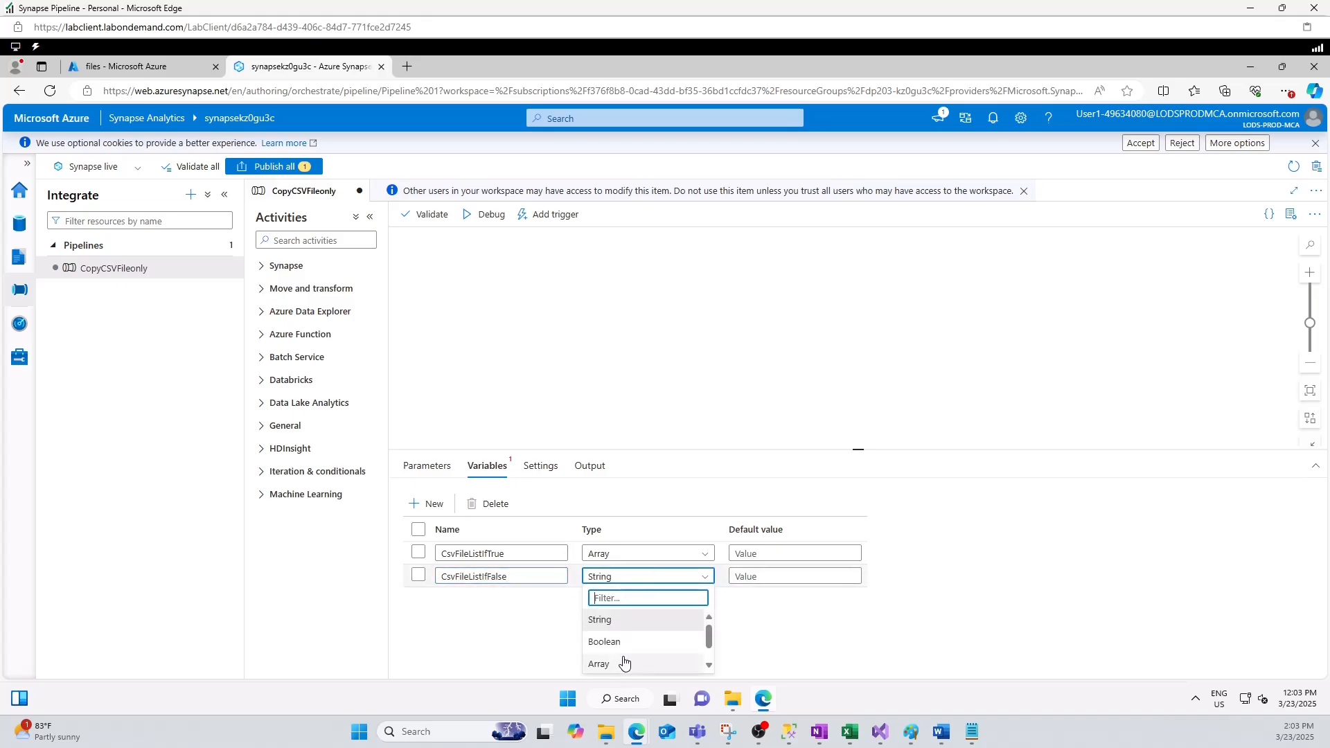
pyautogui.click(610, 665)
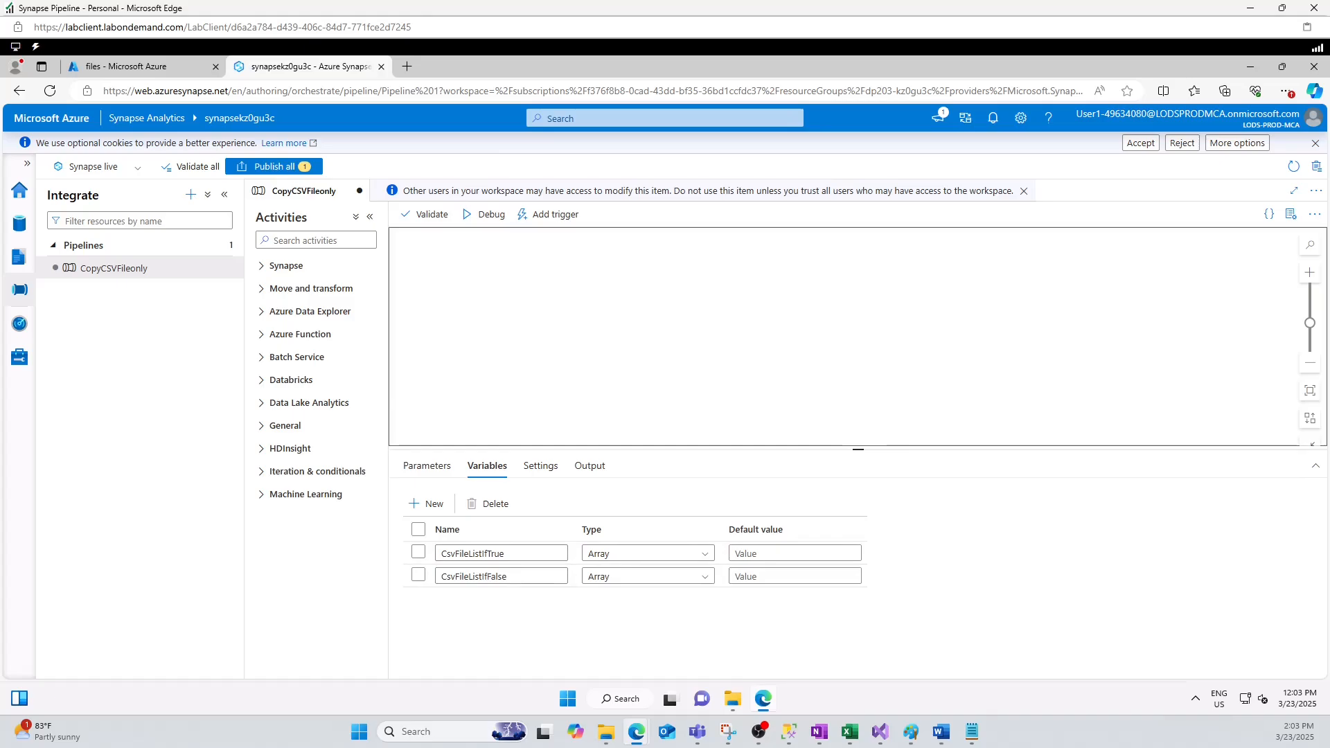
pyautogui.moveTo(967, 735)
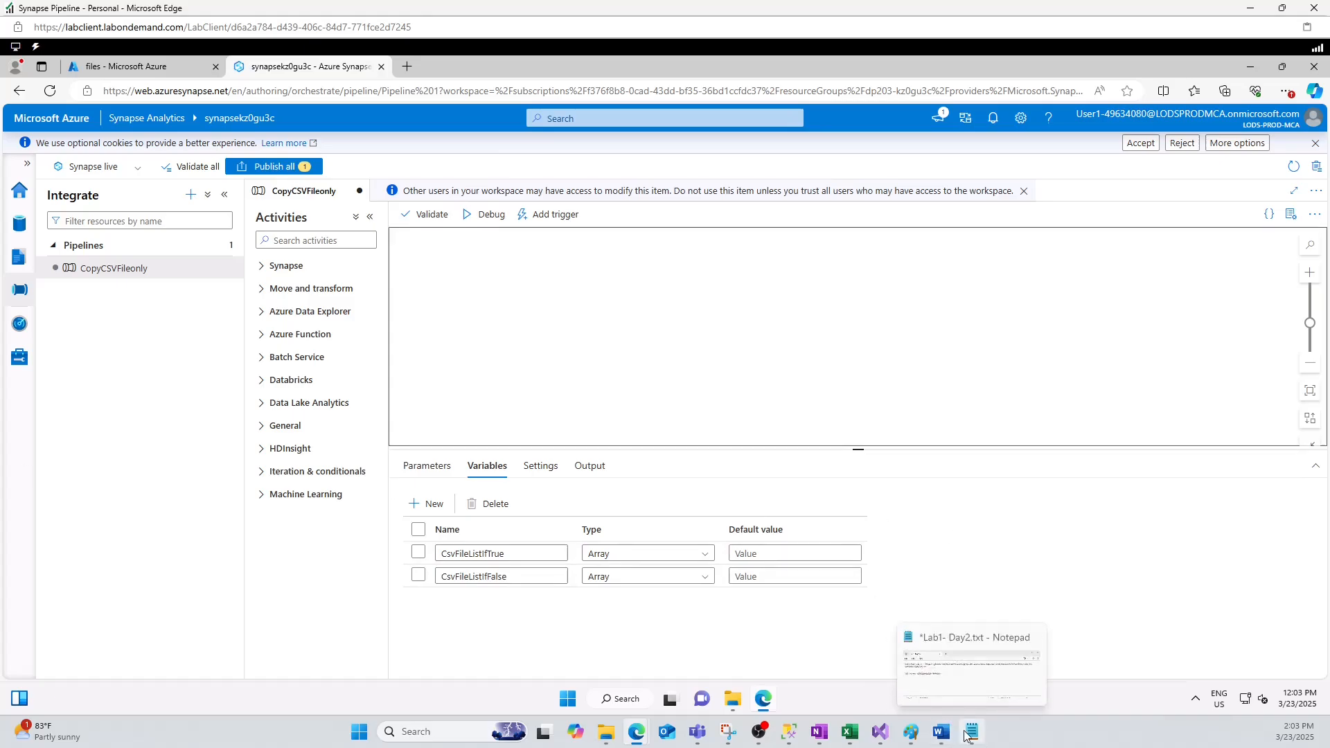
# Check the ADF pipeline diagram in Paint, return to Synapse Studio and add a Get Metadata activity to the pipeline canvas
pyautogui.click(910, 732)
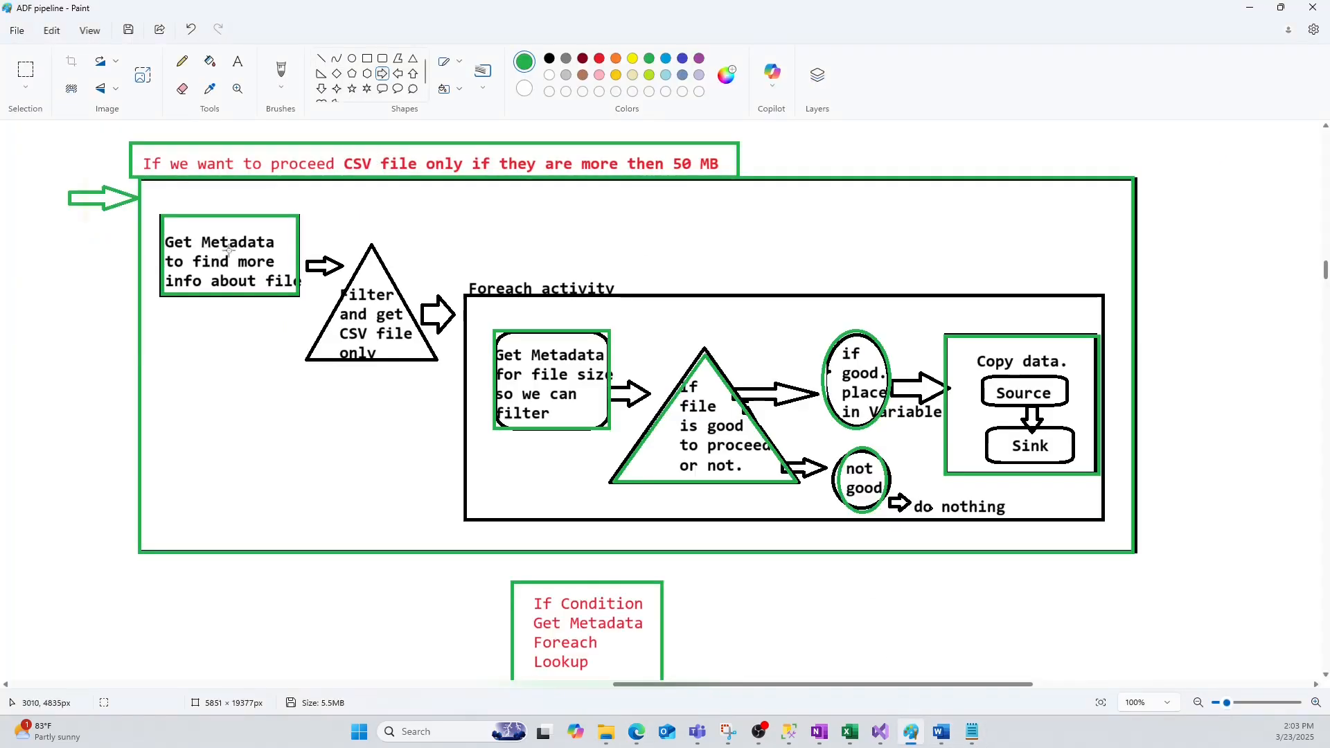
pyautogui.click(1251, 9)
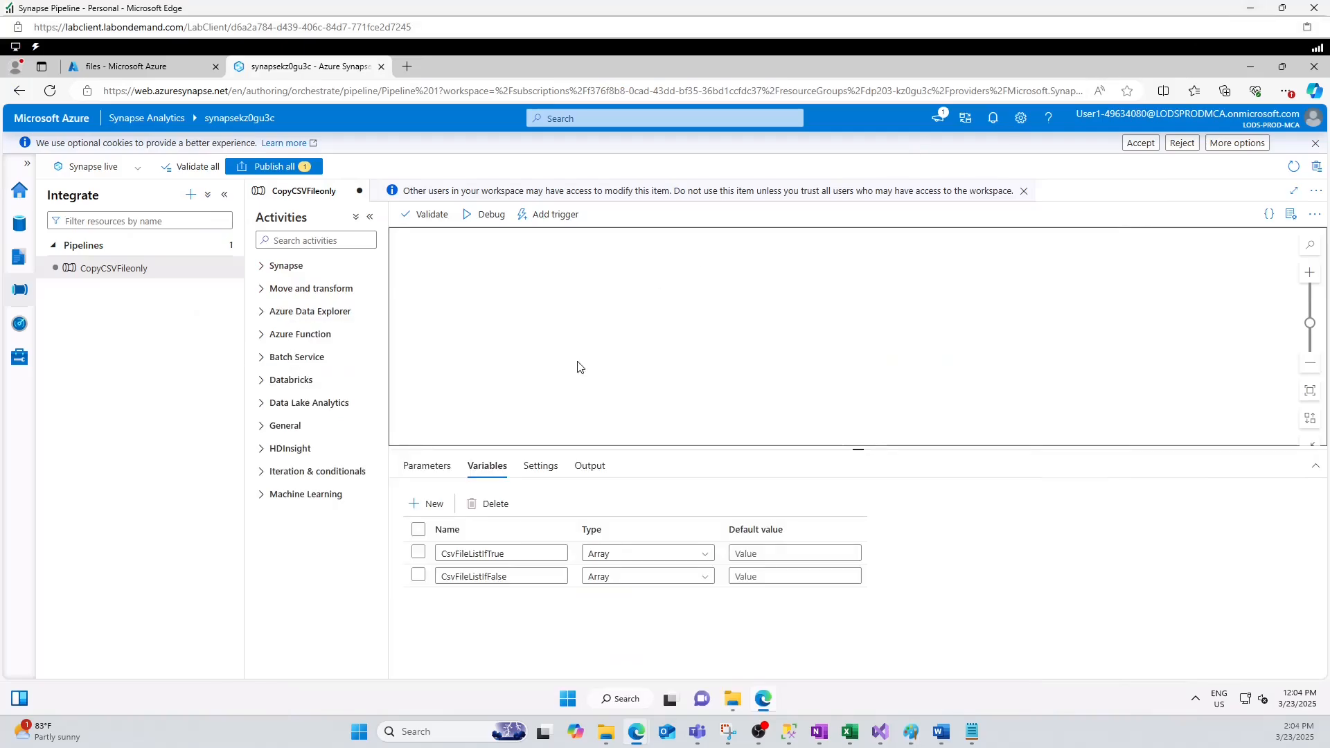
pyautogui.click(303, 241)
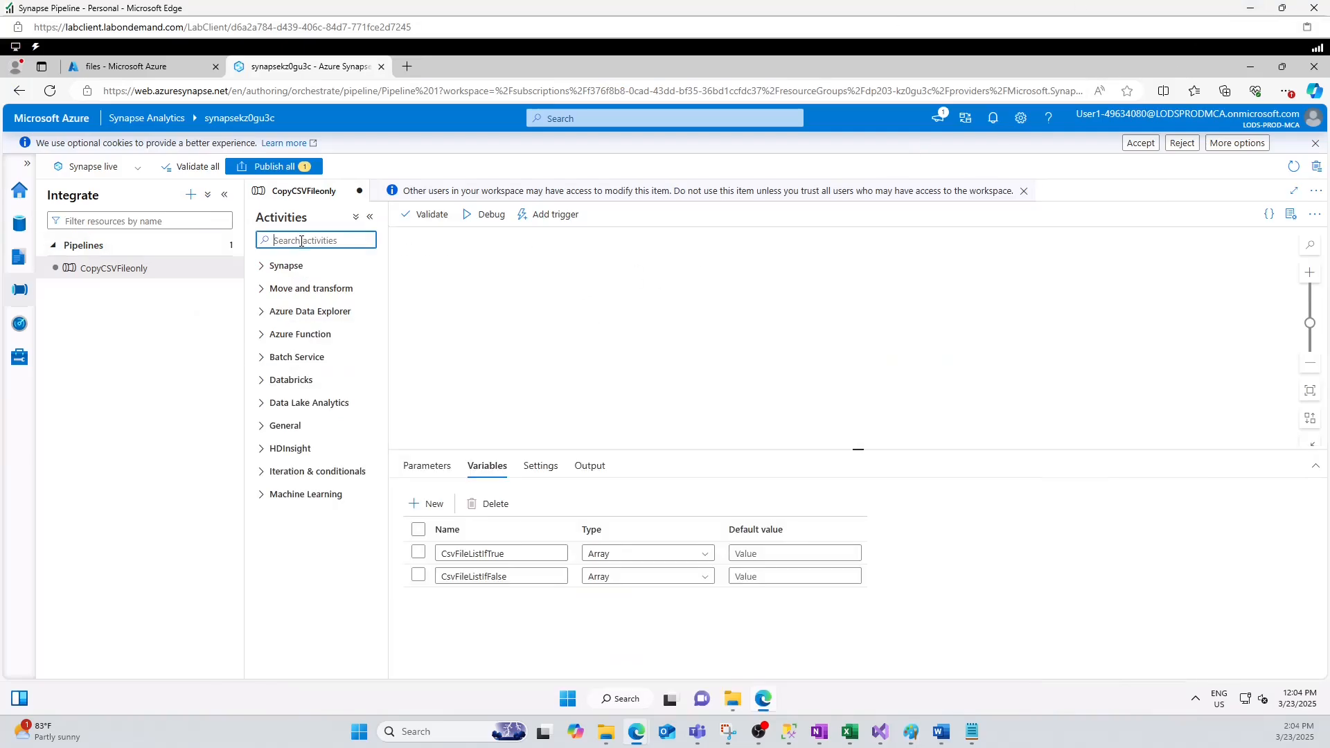
pyautogui.write('get')
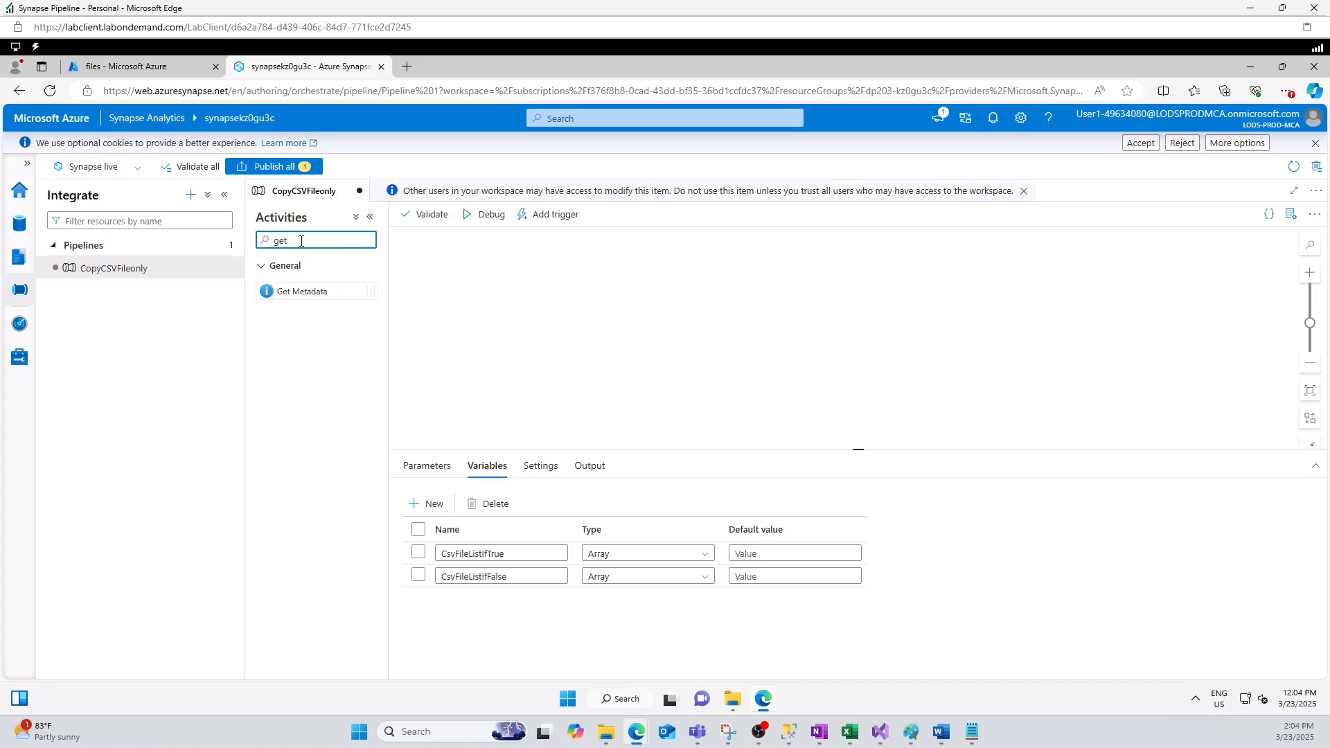
pyautogui.moveTo(285, 290); pyautogui.dragTo(480, 264)
pyautogui.click(511, 270)
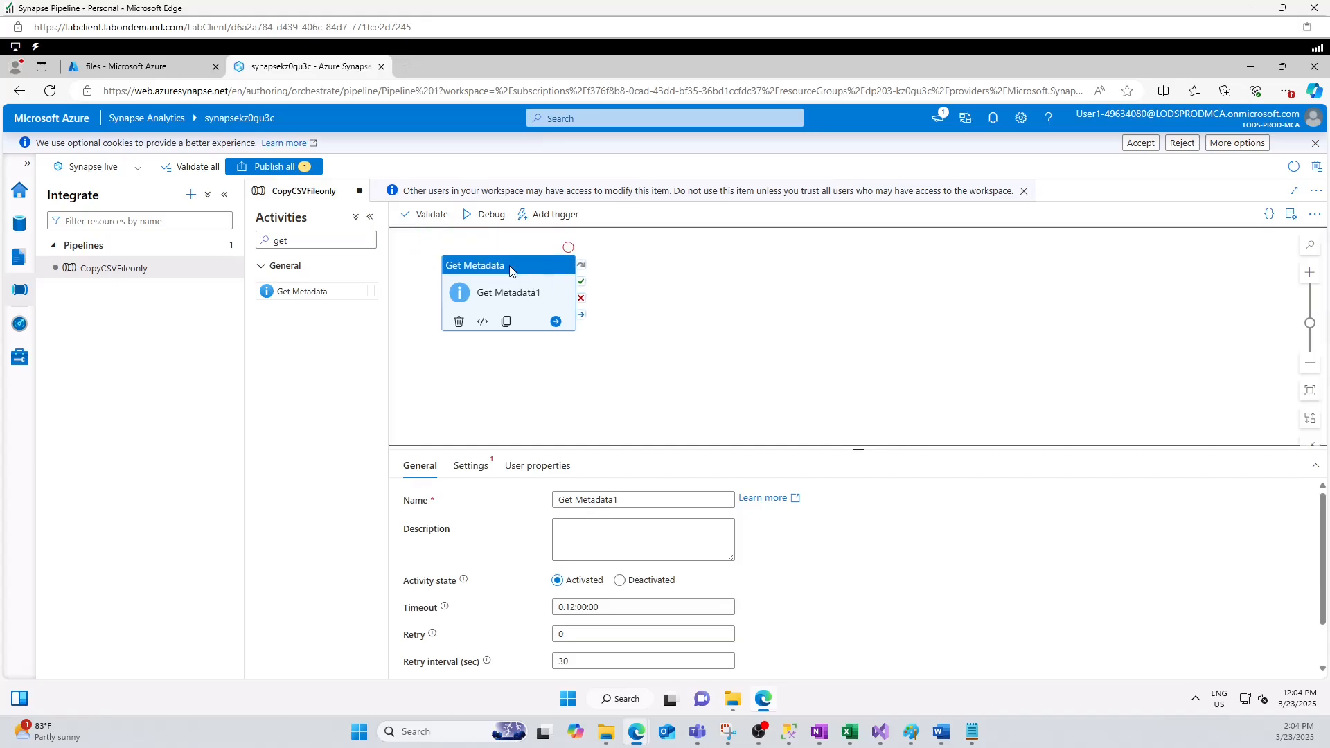
# Rename the Get Metadata activity as FindCSV
pyautogui.moveTo(622, 499); pyautogui.dragTo(557, 491)
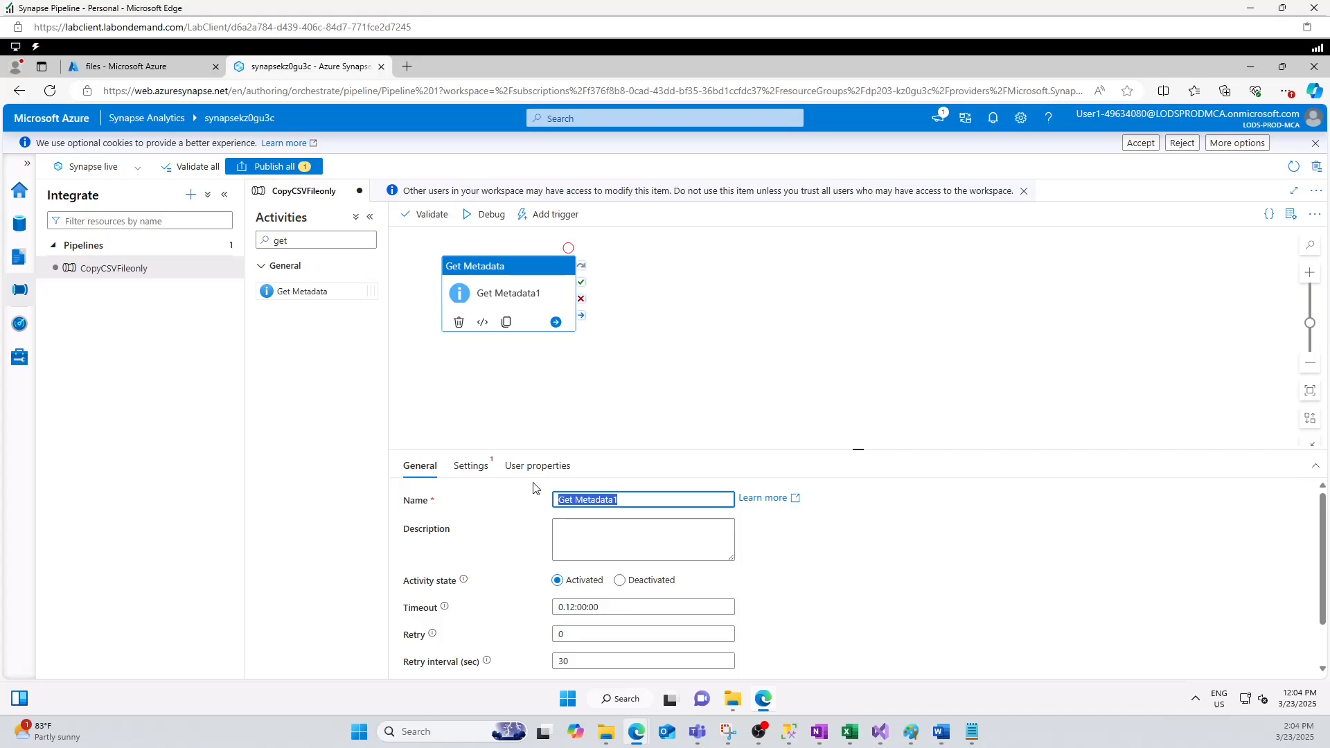
pyautogui.write('find')
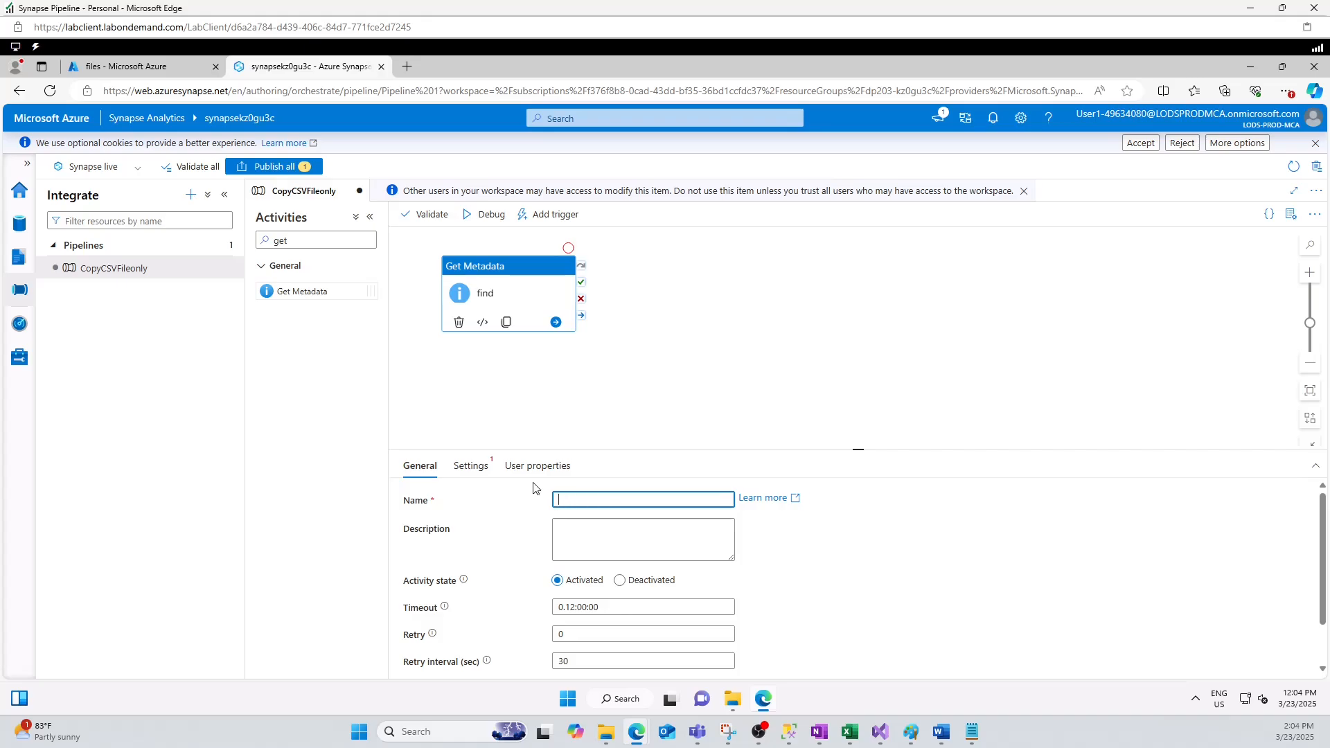
pyautogui.write('FindCSV')
pyautogui.click(636, 373)
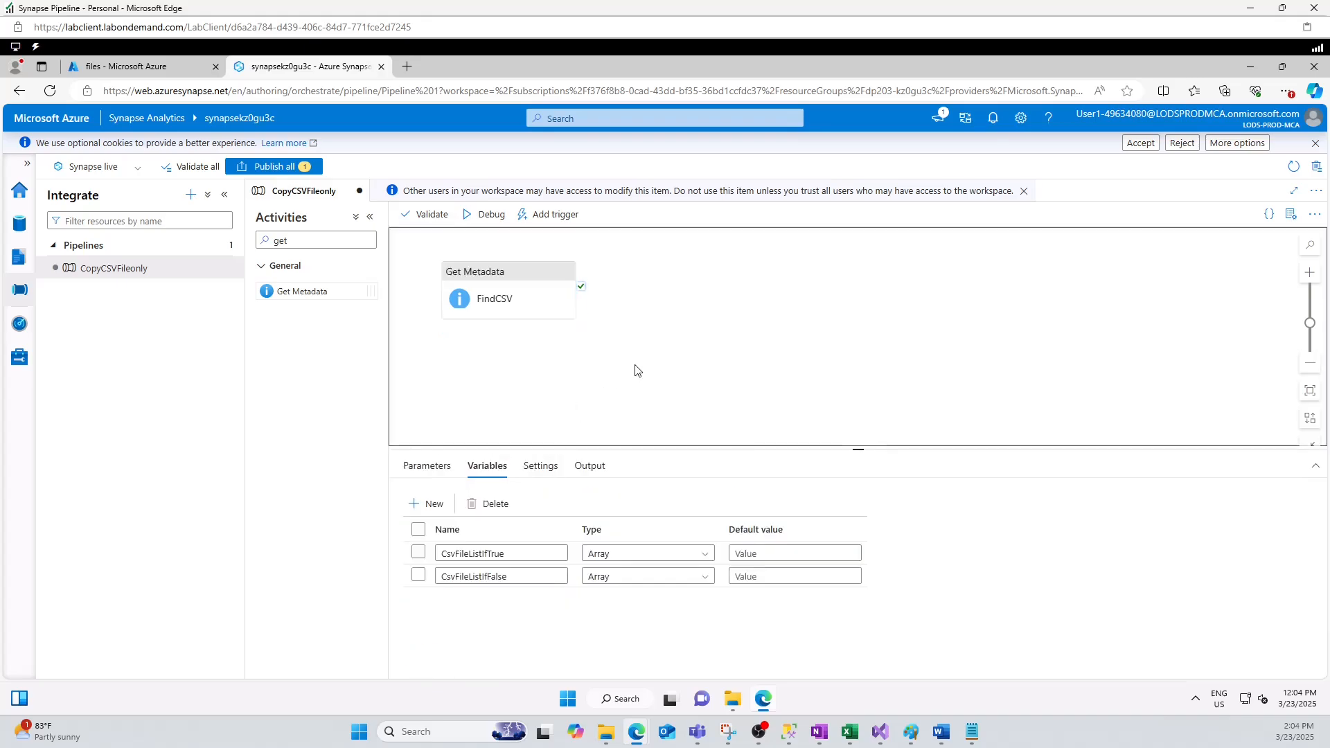
# Start a new dataset for the FindCSV activity using Azure Data Lake Storage Gen2 and the DelimitedText format
pyautogui.click(518, 303)
pyautogui.click(471, 465)
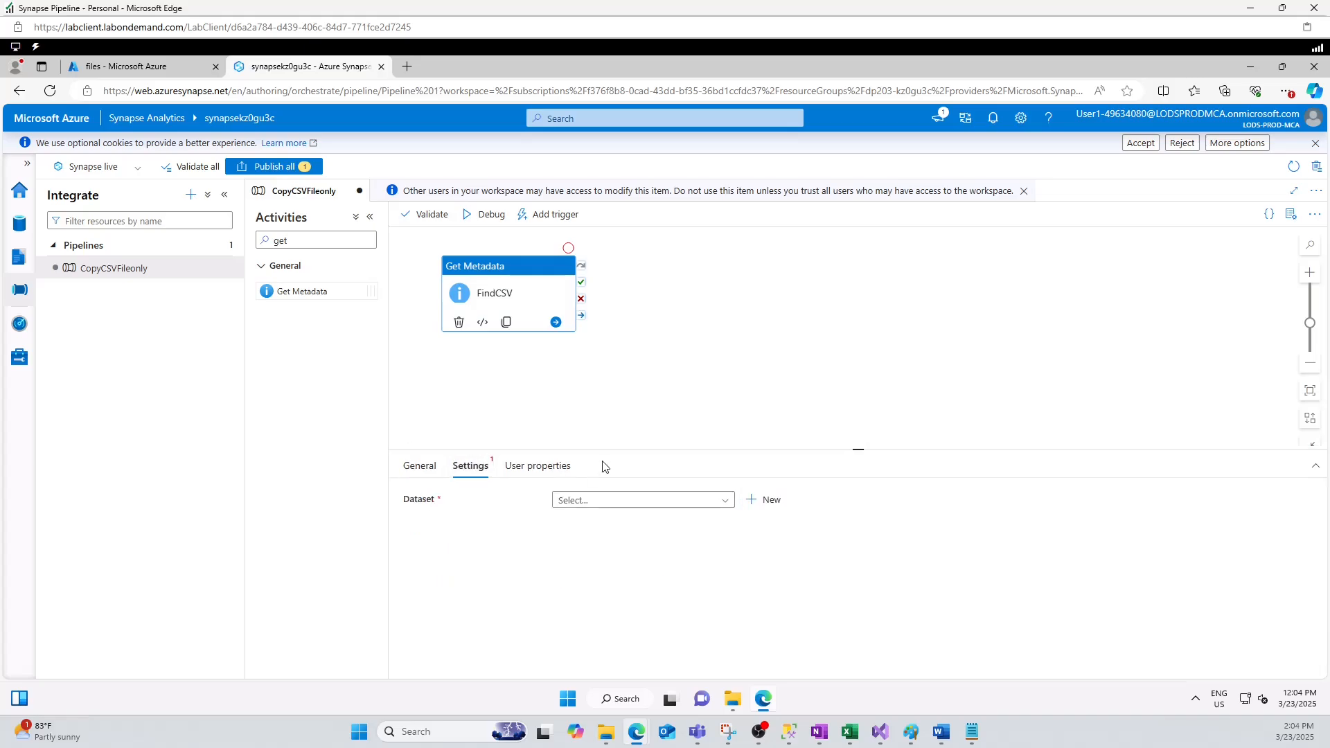
pyautogui.click(767, 500)
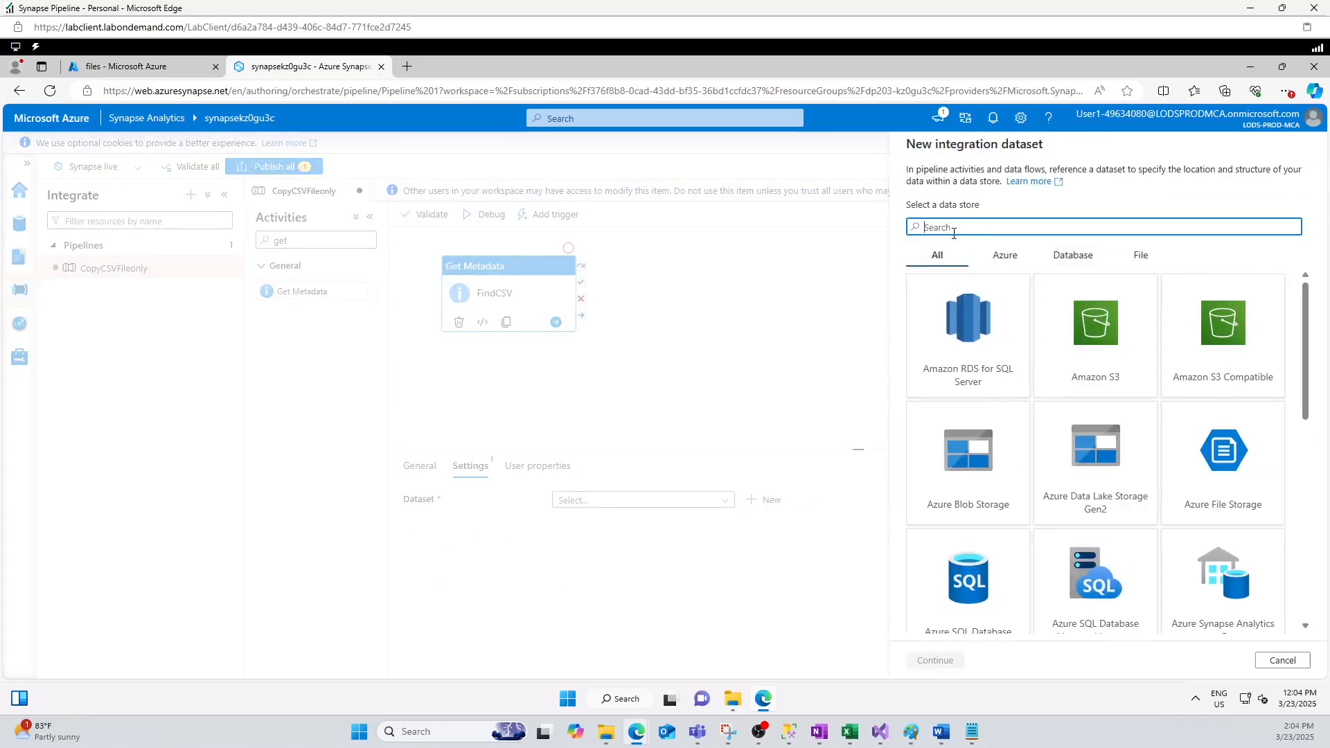
pyautogui.click(1098, 461)
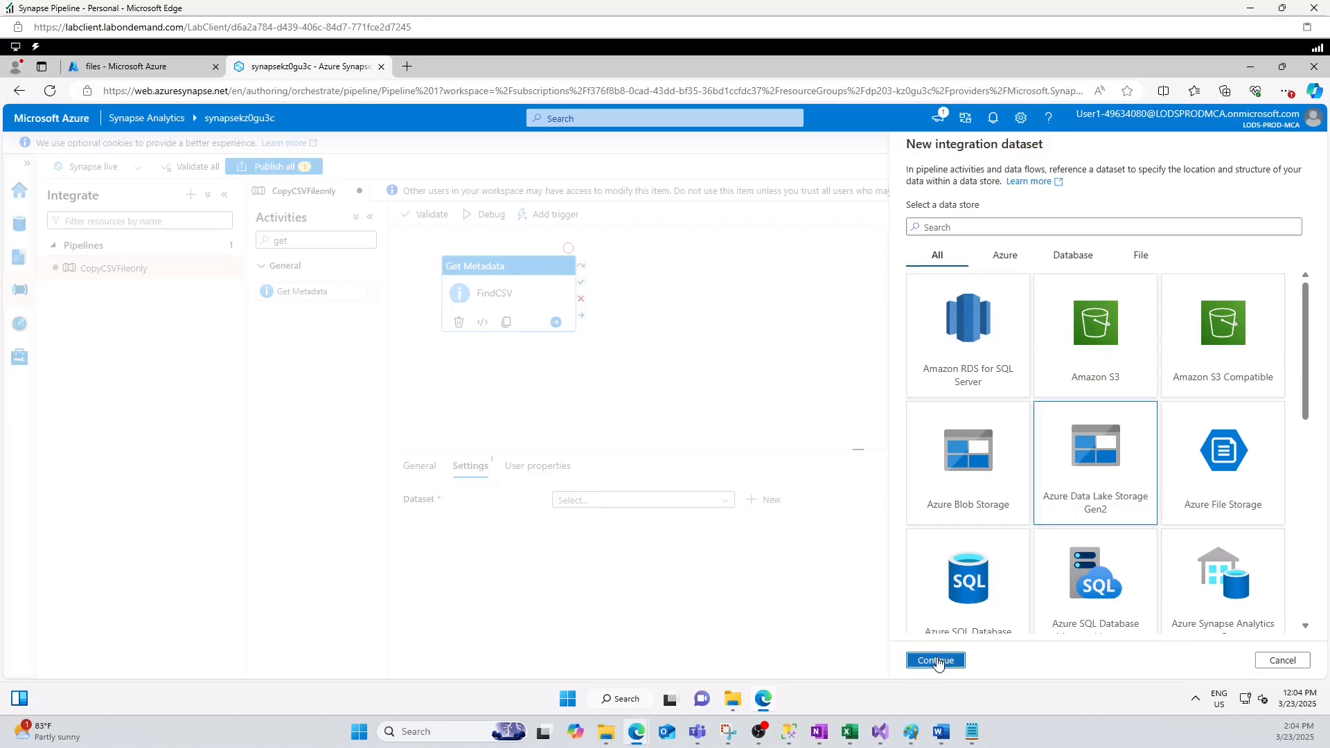
pyautogui.click(936, 661)
pyautogui.click(1214, 237)
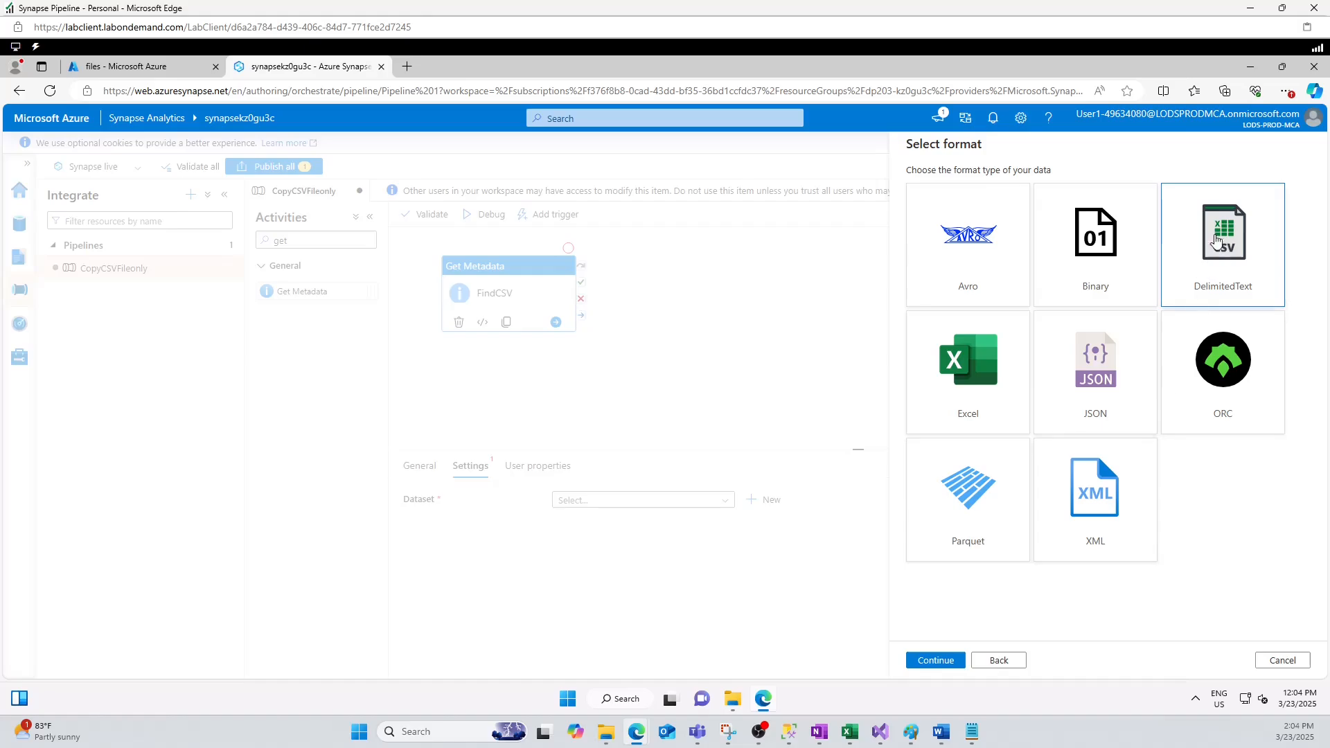
pyautogui.click(936, 660)
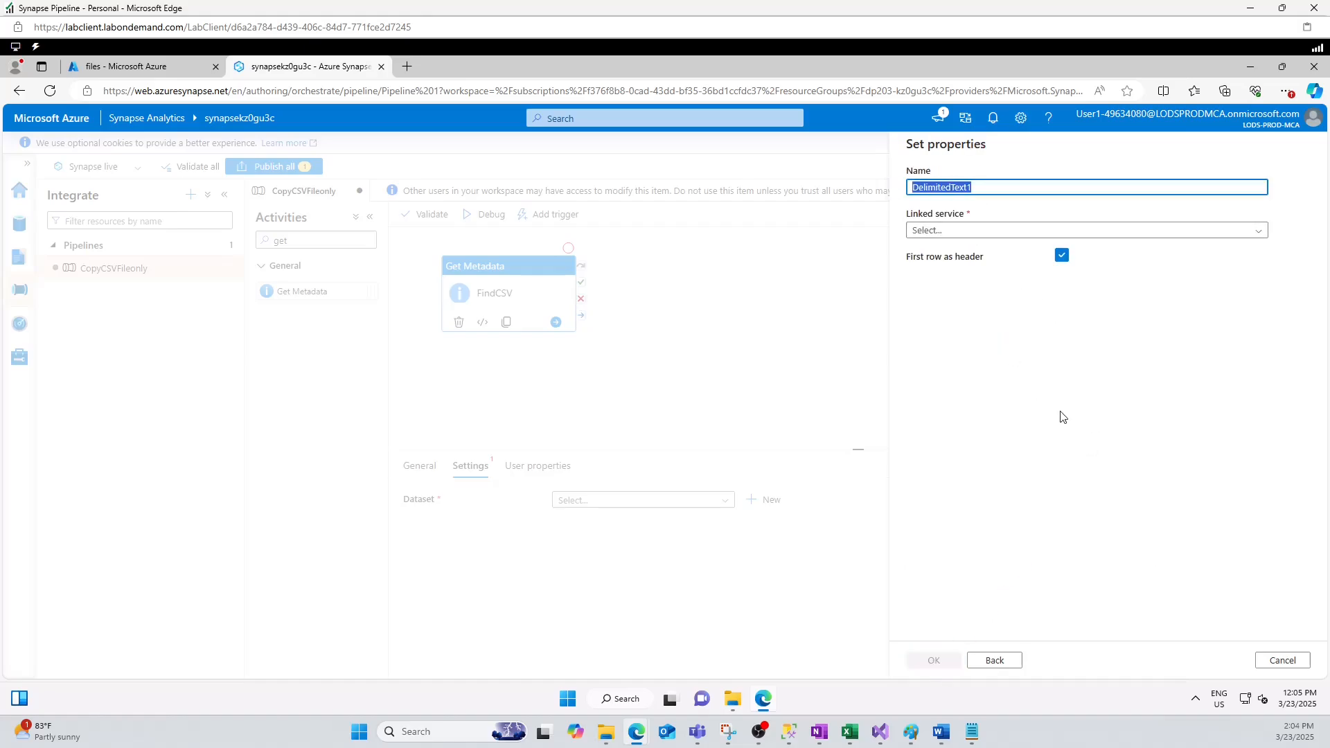
# Name the dataset FileListDataset and select the workspace default storage as its linked service
pyautogui.write('CSVFile')
pyautogui.hotkey('alt', 'Tab')
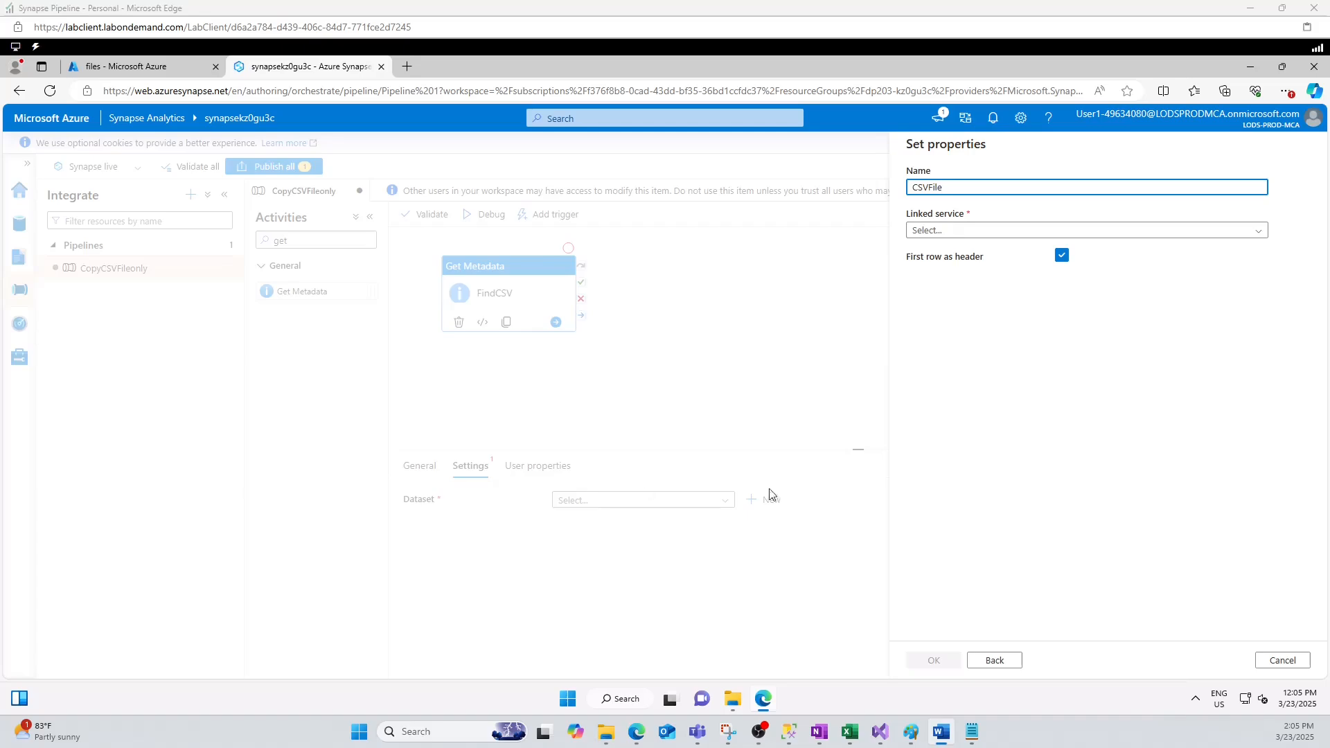
pyautogui.moveTo(961, 183); pyautogui.dragTo(896, 183)
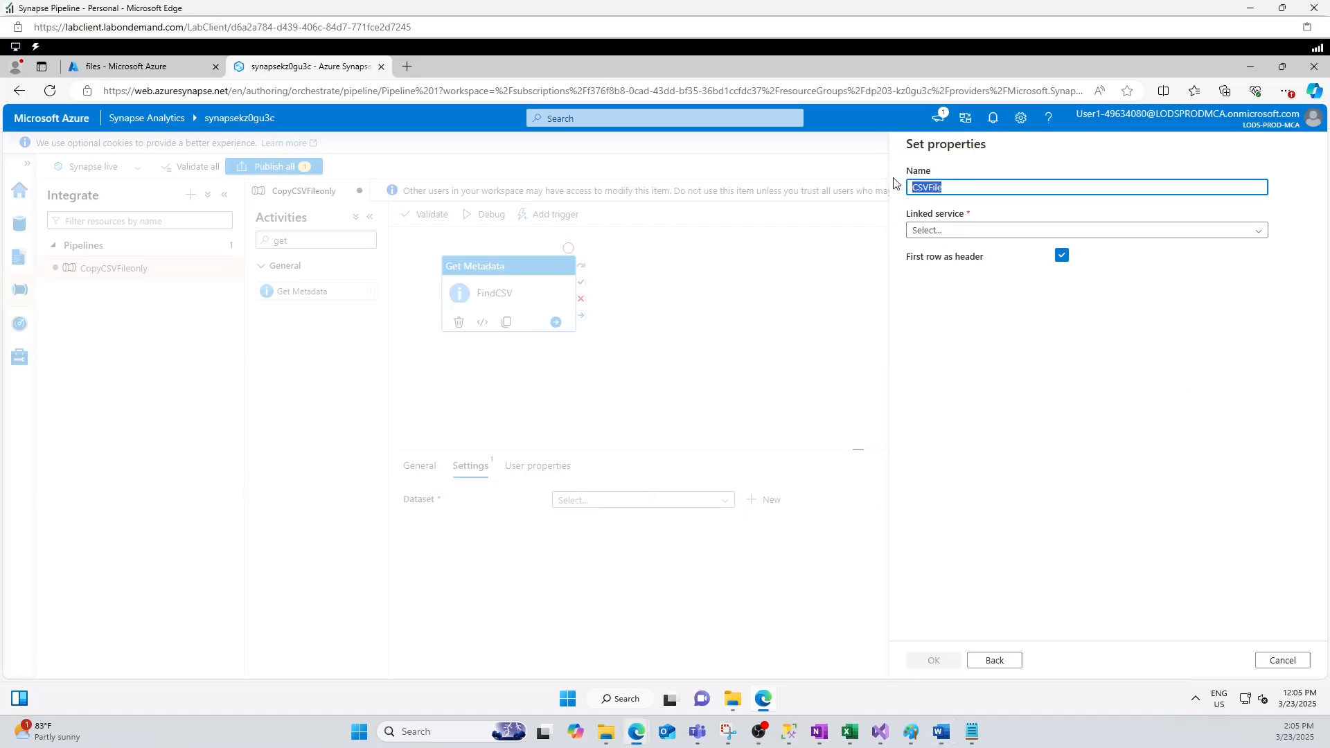
pyautogui.click(948, 233)
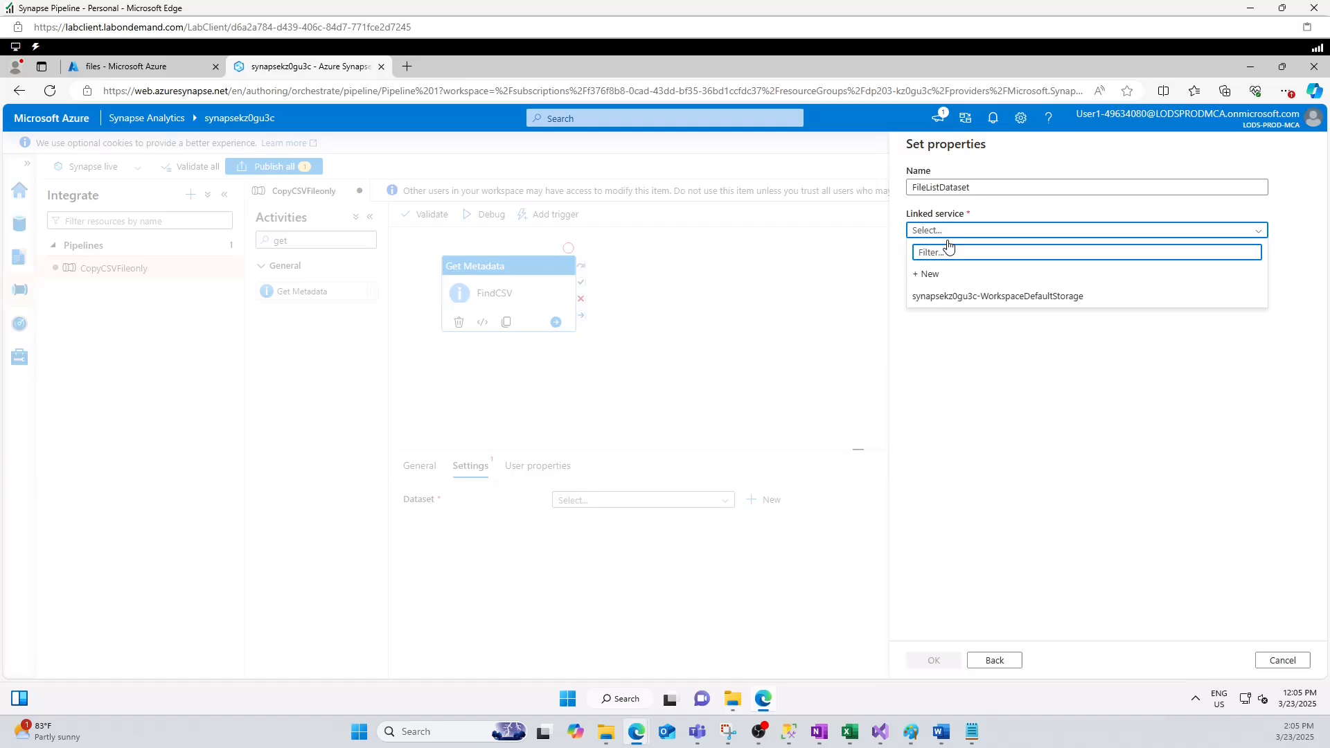
pyautogui.click(977, 298)
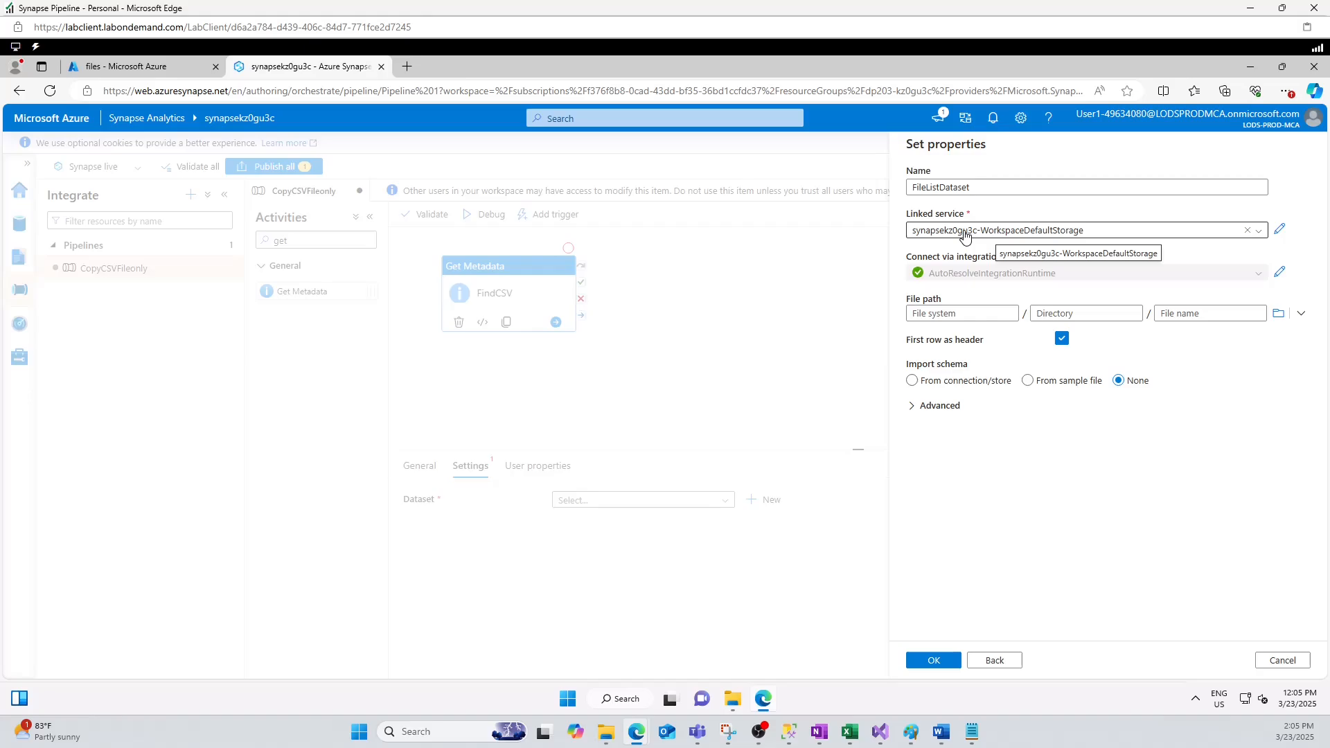
# Start a new linked service for the dataset and name it with the owner's first name followed by Storage
pyautogui.click(1259, 232)
pyautogui.click(928, 275)
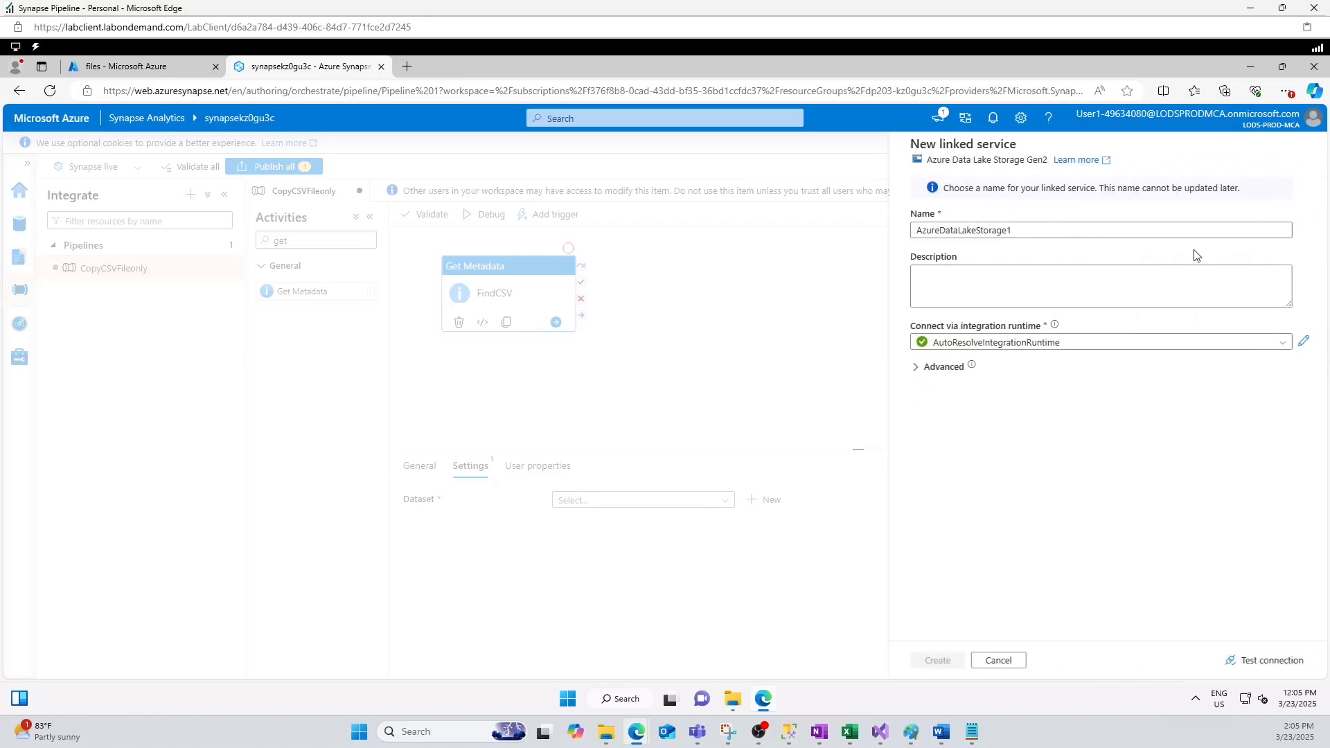
pyautogui.moveTo(1016, 230); pyautogui.dragTo(884, 250)
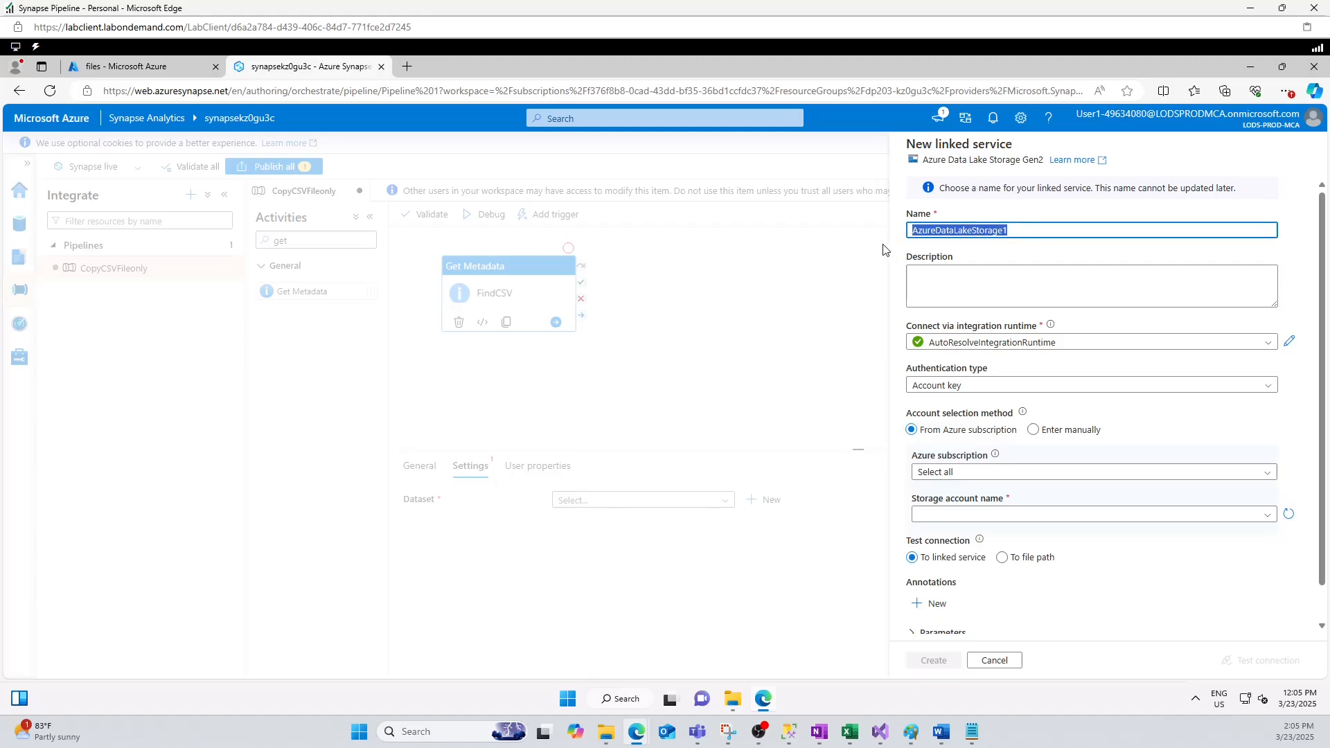
pyautogui.write('DilipStorage')
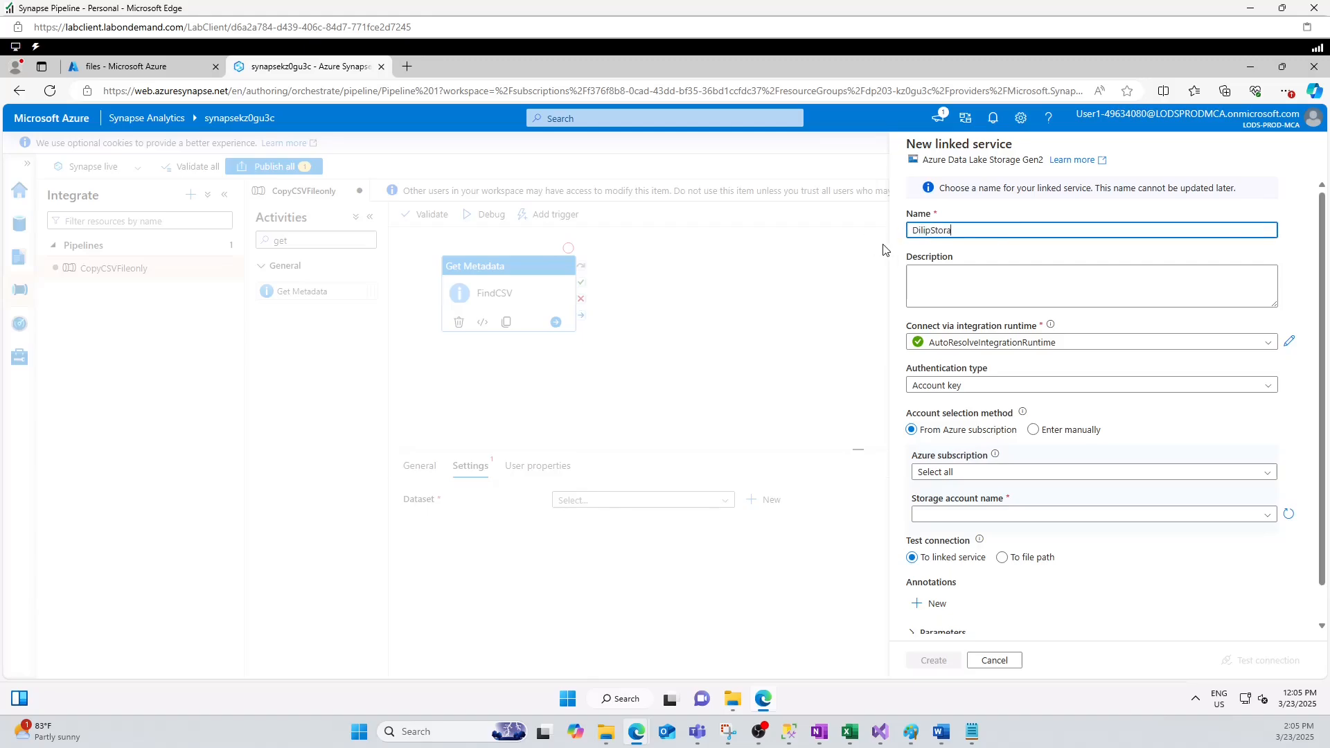
# Select the MOC subscription and the storage account datalakekz0gu3c, and create the linked service
pyautogui.click(967, 474)
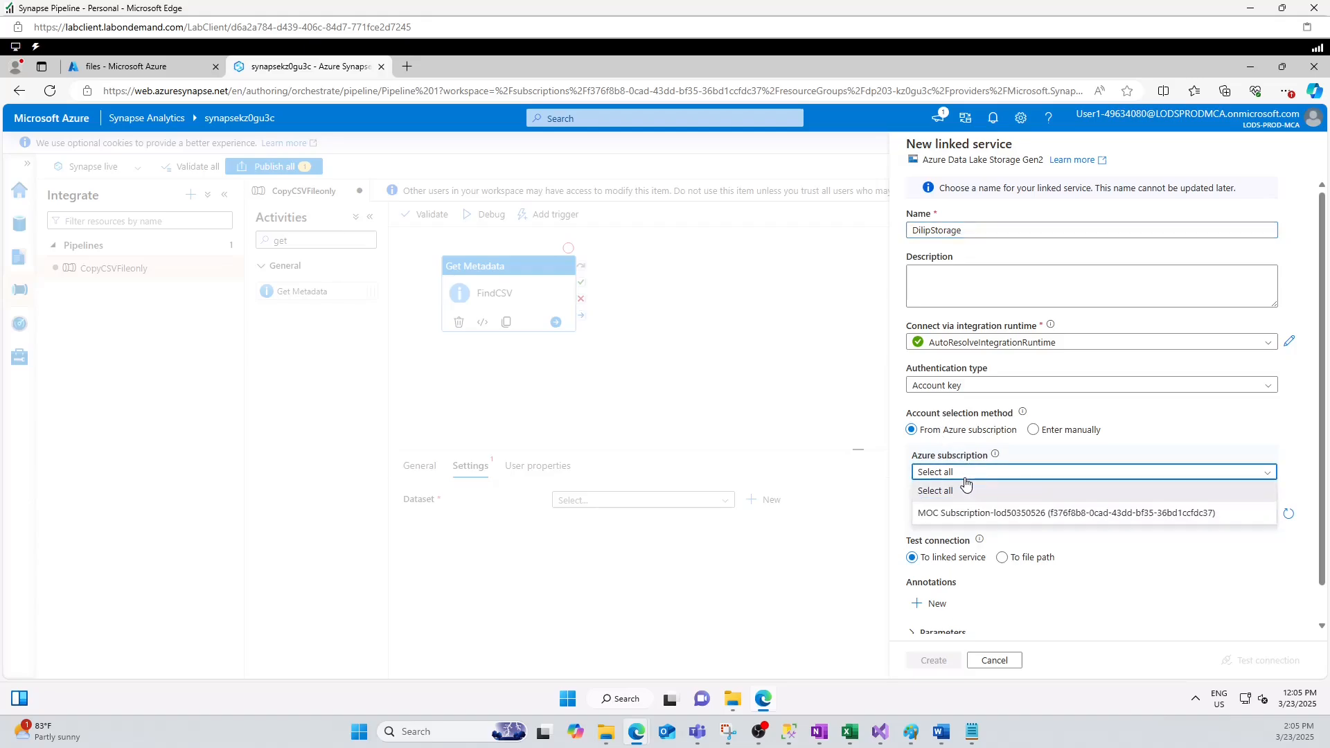
pyautogui.click(1070, 512)
pyautogui.click(975, 515)
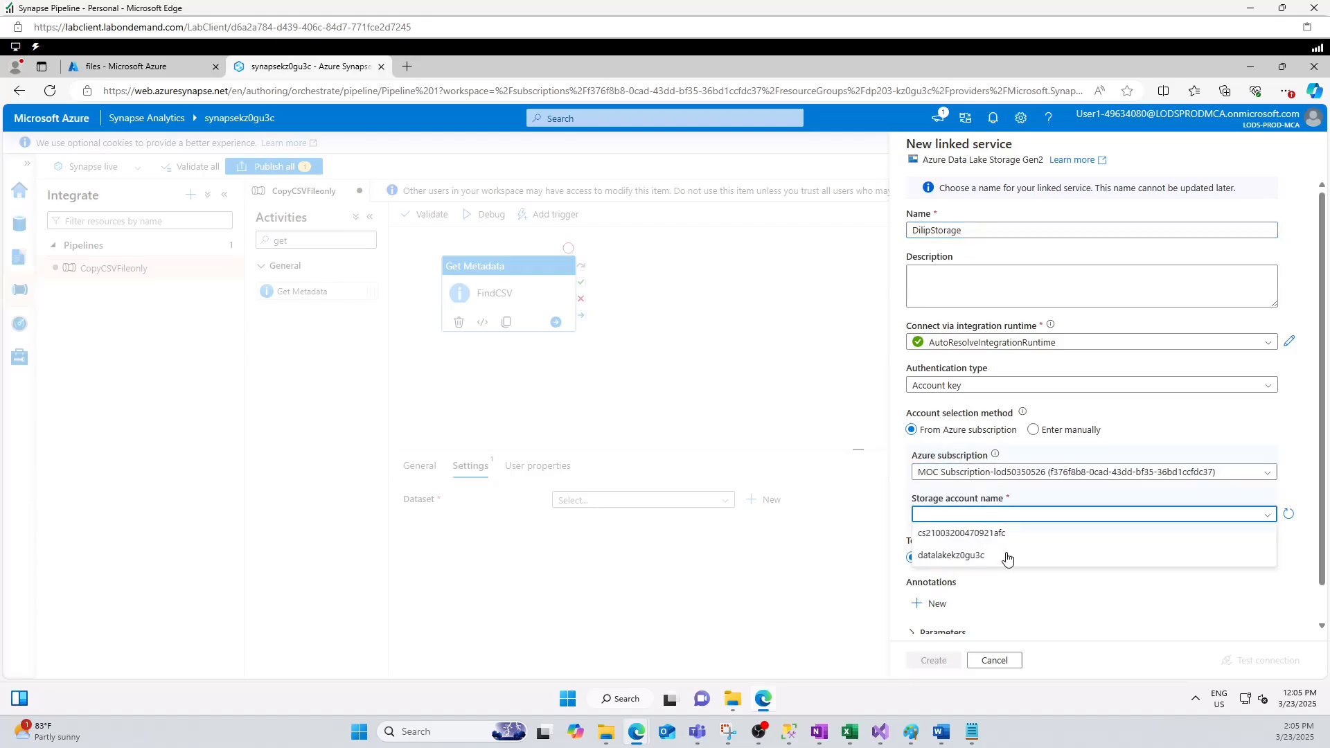
pyautogui.click(956, 556)
pyautogui.scroll(-1, 1117, 523)
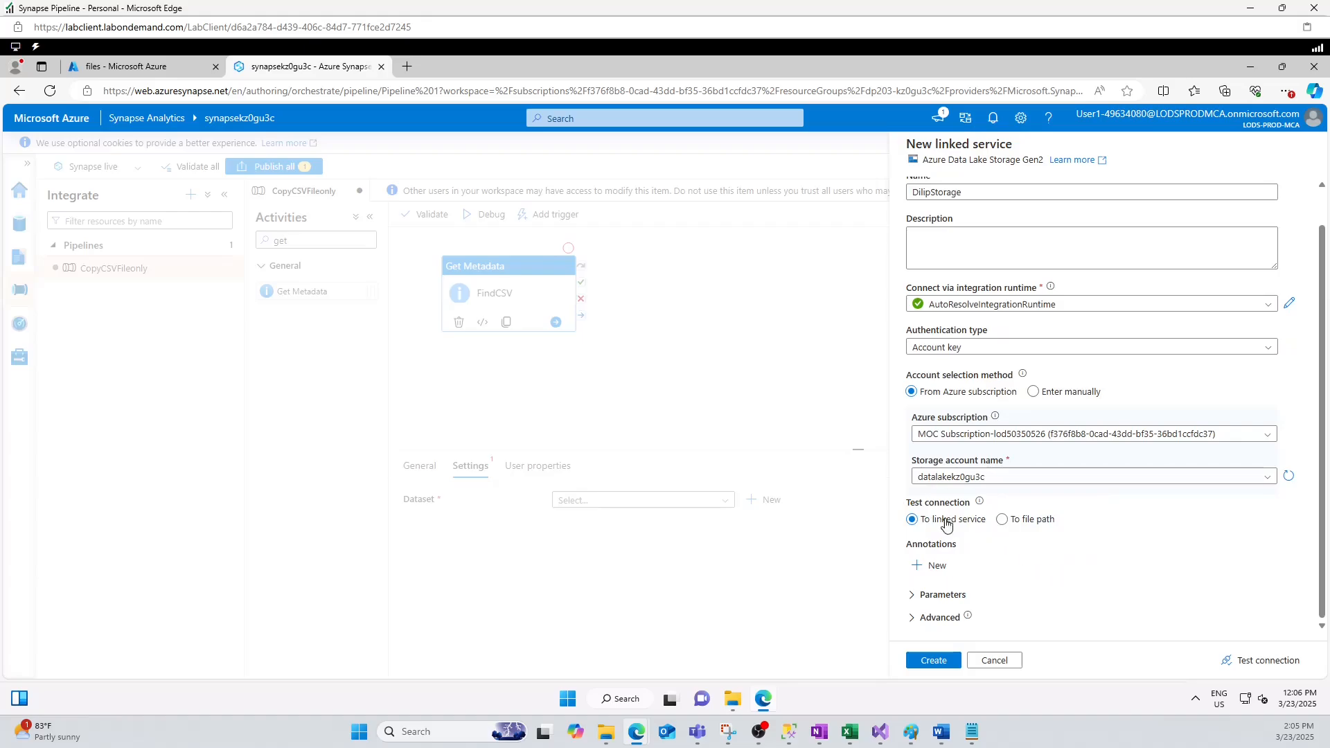
pyautogui.click(931, 660)
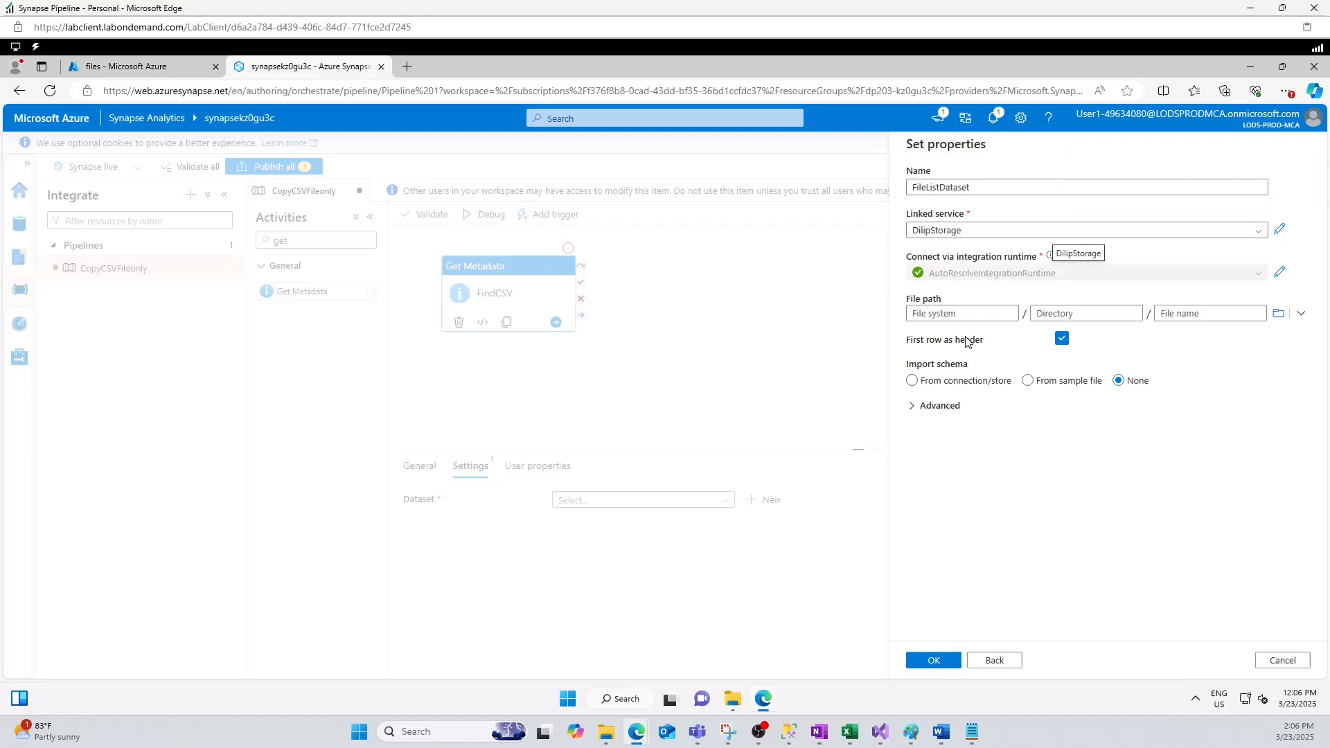
# Set the dataset's file path to the Input folder inside the files container
pyautogui.click(1278, 313)
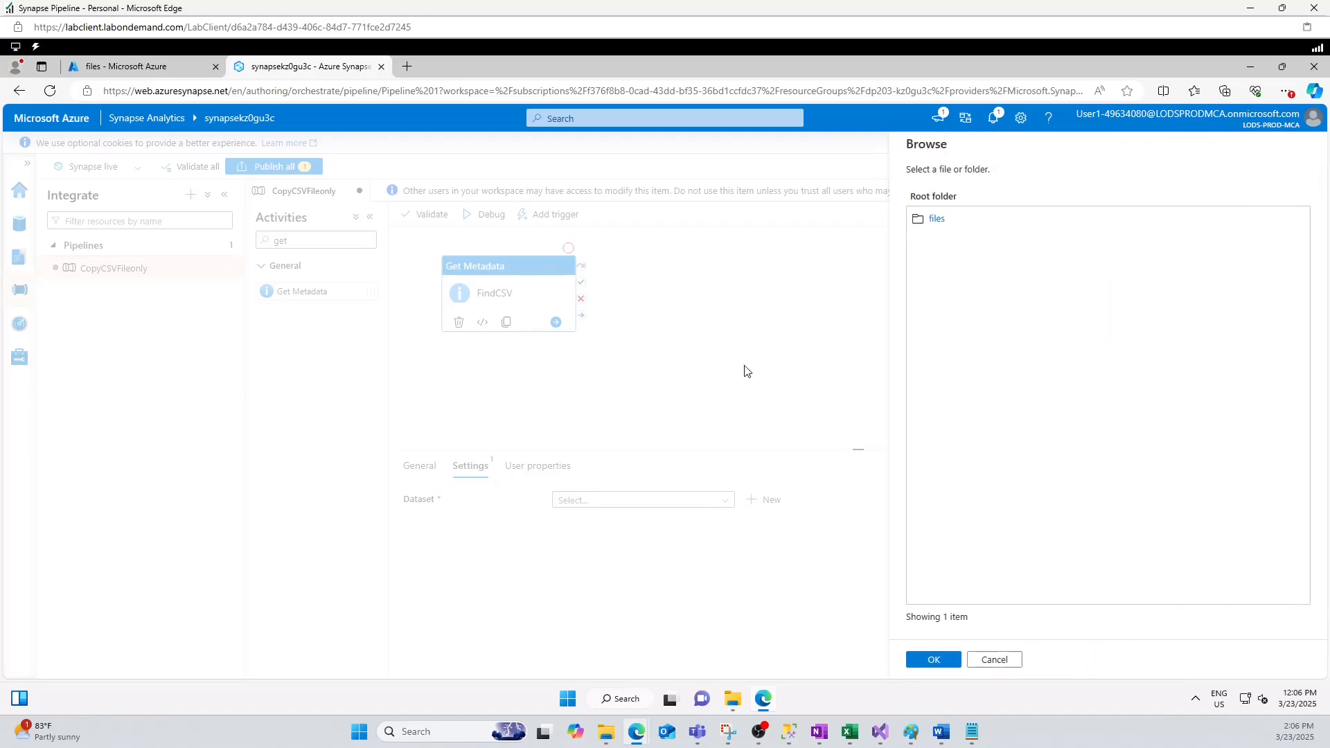
pyautogui.click(944, 222)
pyautogui.click(936, 219)
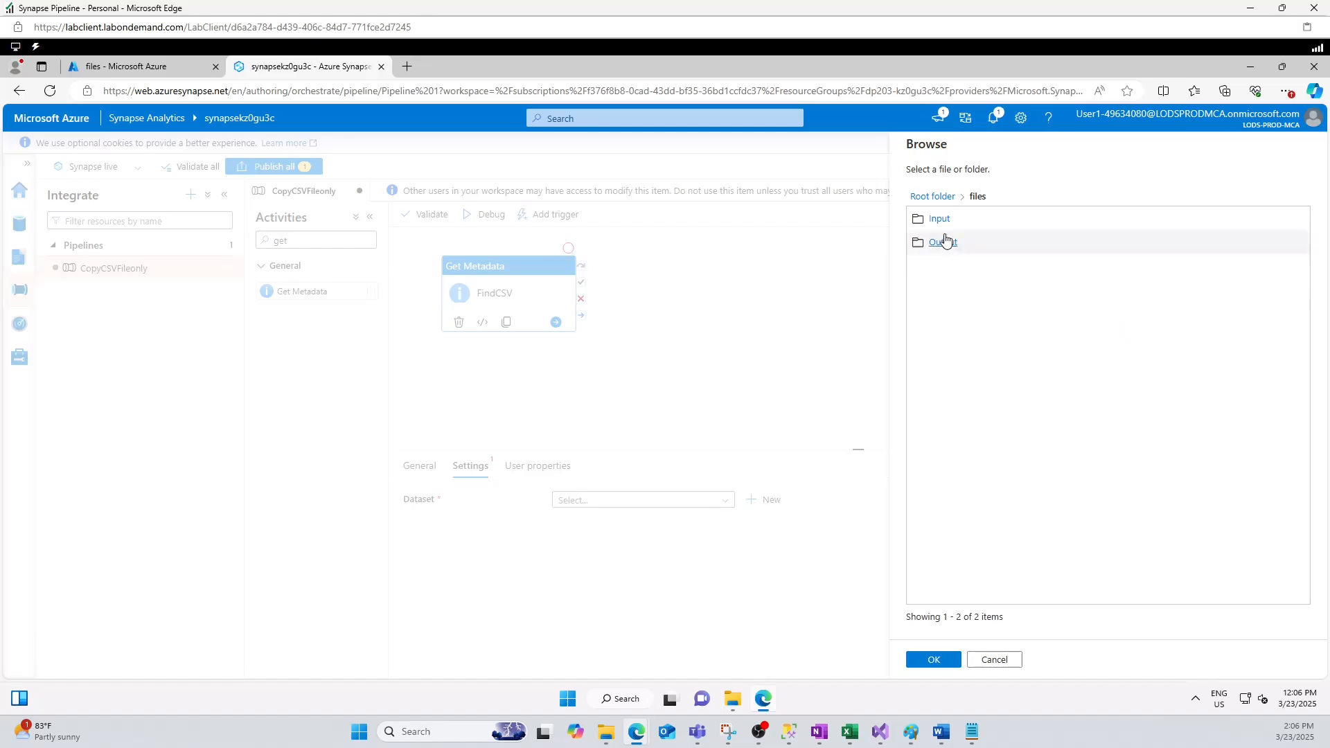
pyautogui.click(939, 219)
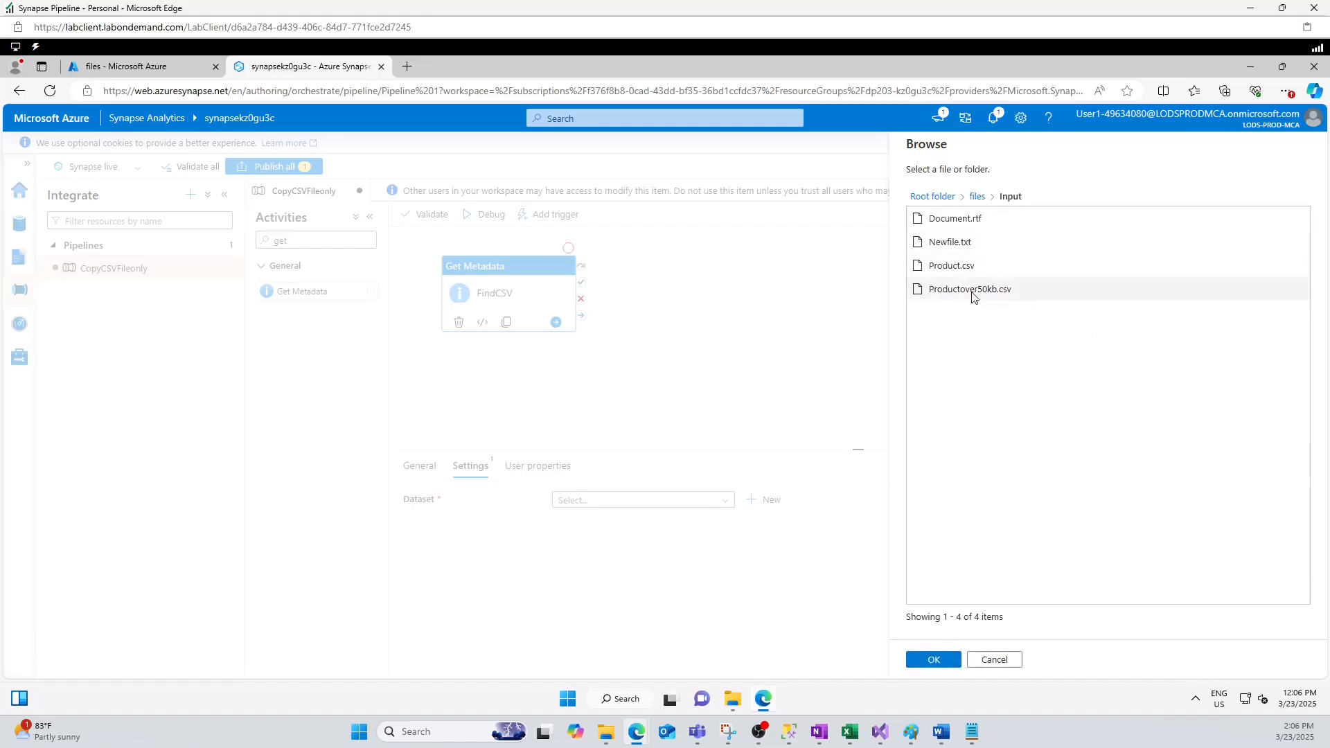
pyautogui.click(933, 662)
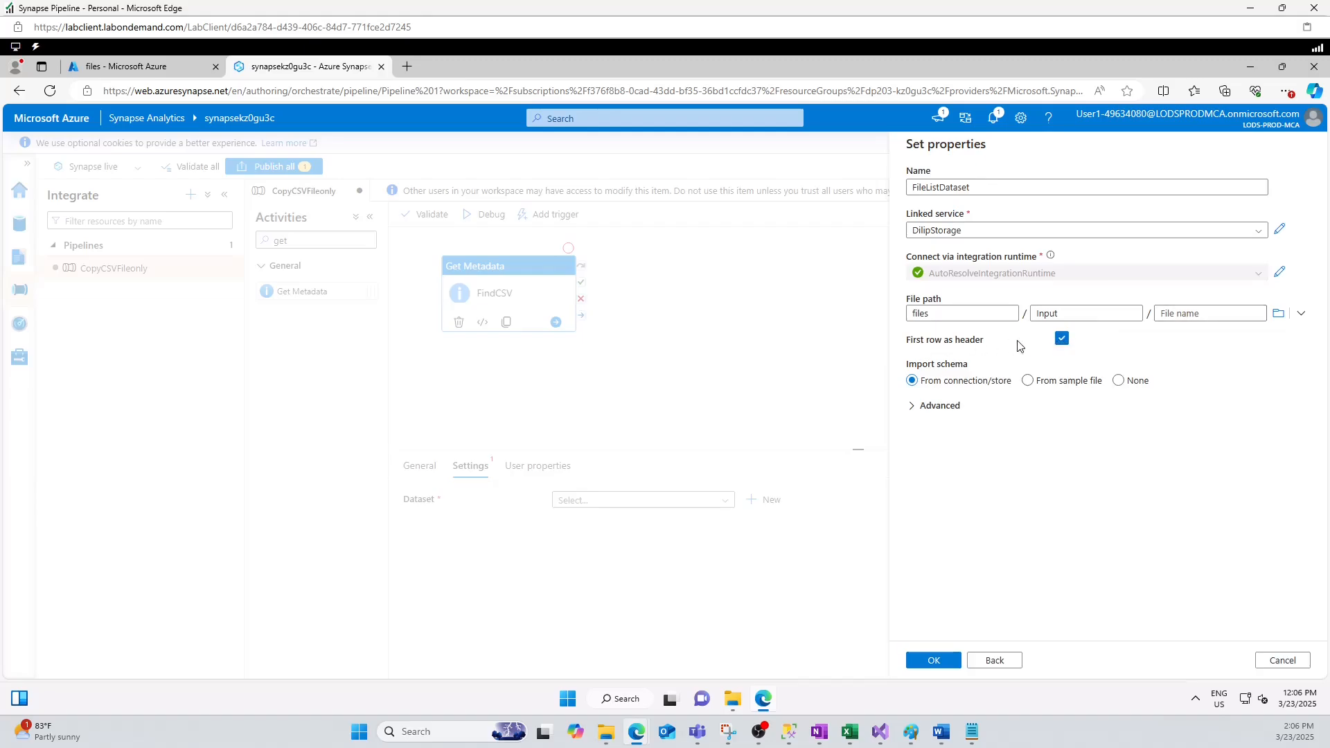
# Turn off First row as header, set Import schema to None, and create the dataset
pyautogui.click(1059, 341)
pyautogui.click(1132, 389)
pyautogui.click(931, 662)
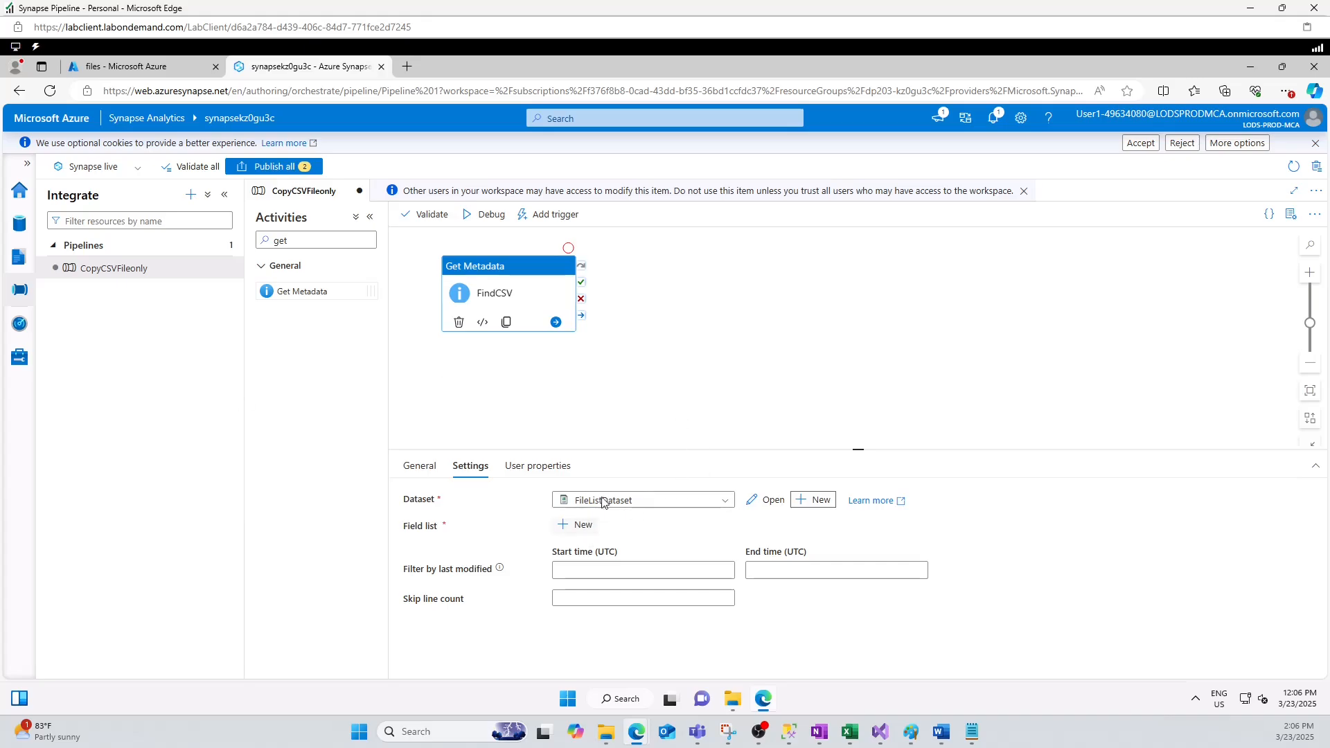
# Add a Child items argument to the field list of the FindCSV activity
pyautogui.click(577, 525)
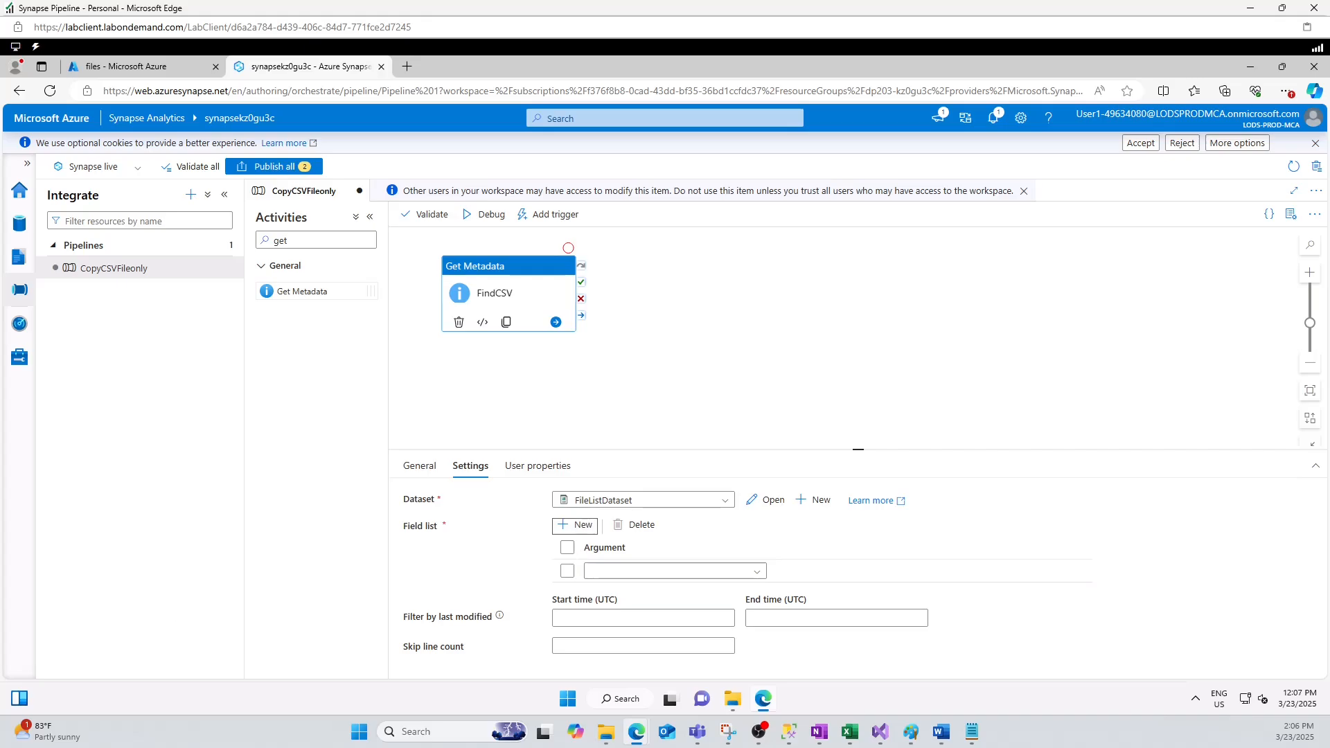
pyautogui.click(748, 572)
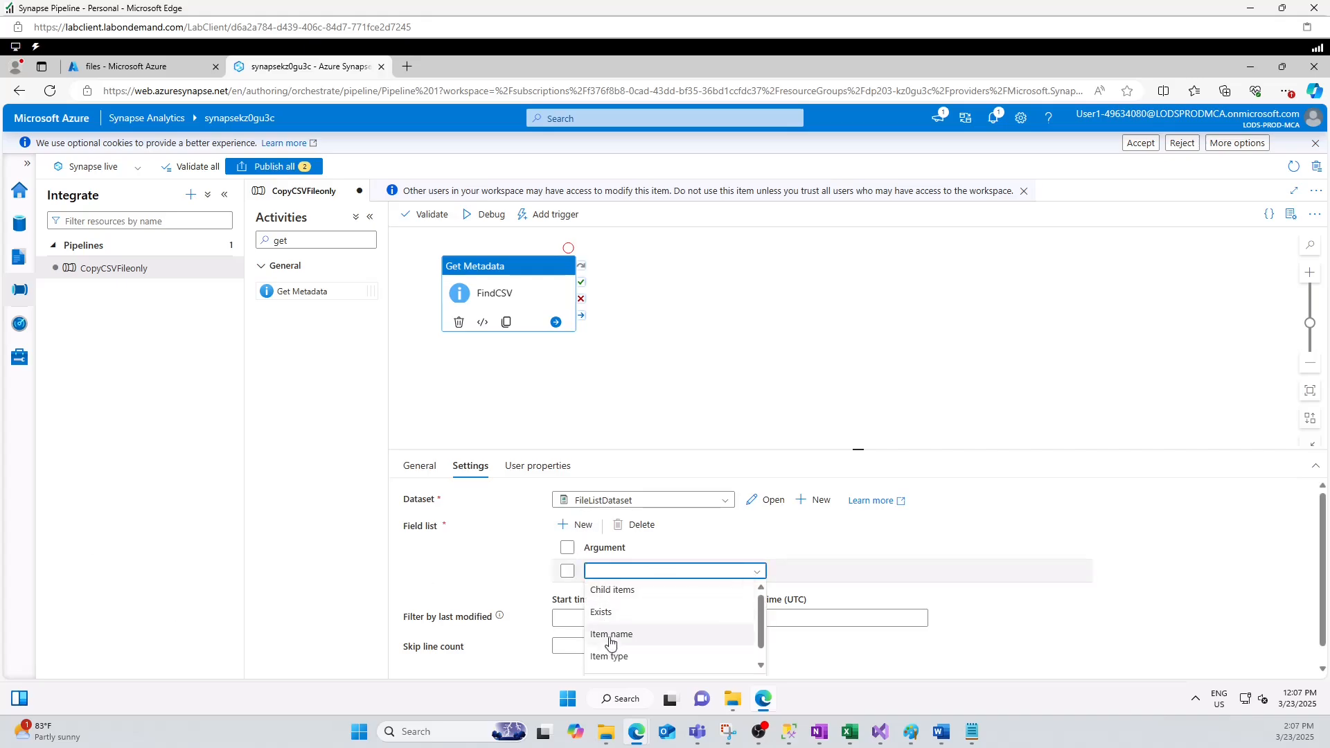
pyautogui.click(602, 590)
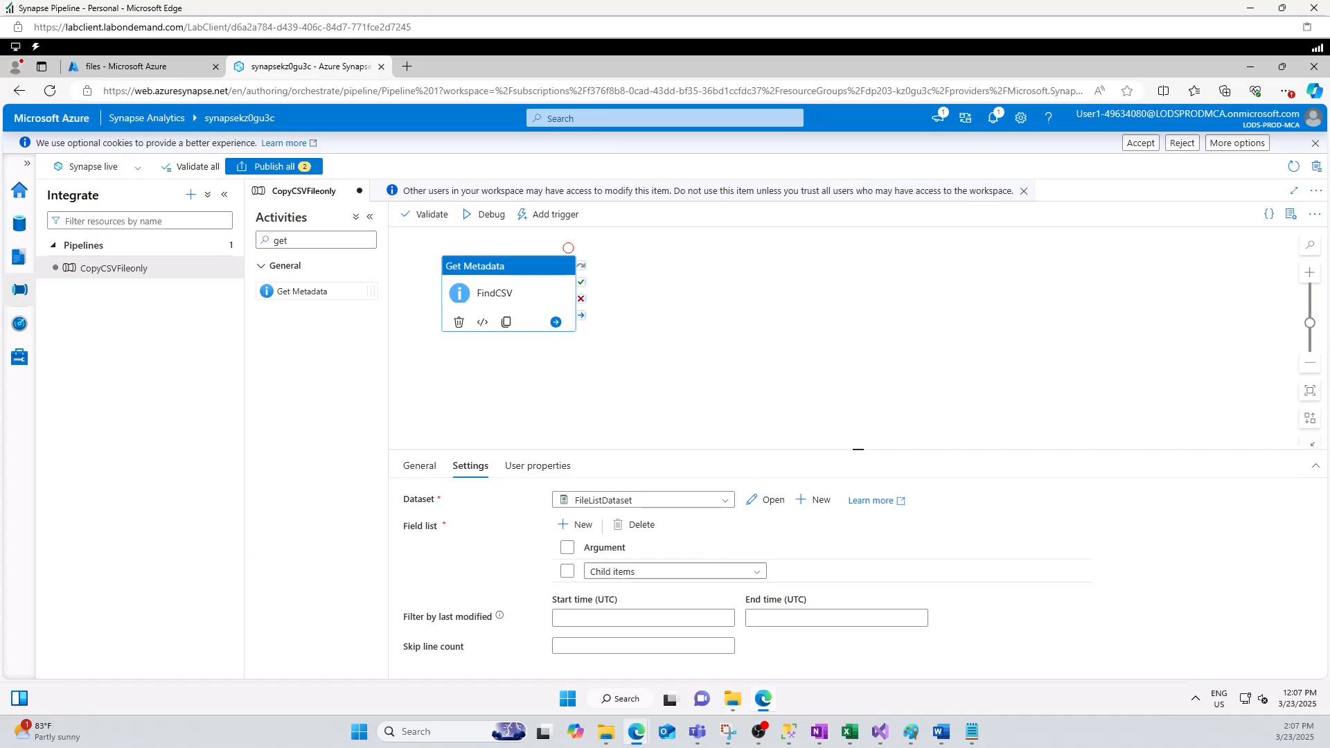
pyautogui.click(706, 368)
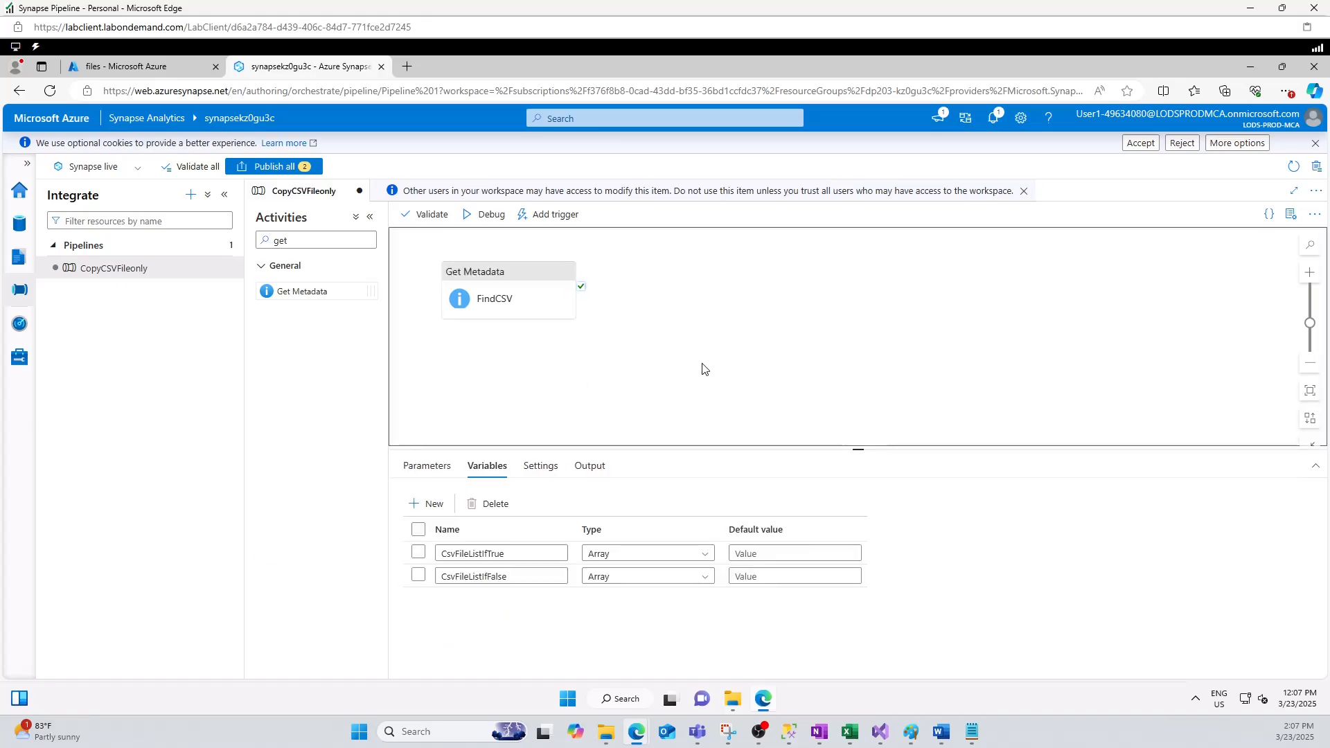
pyautogui.click(513, 305)
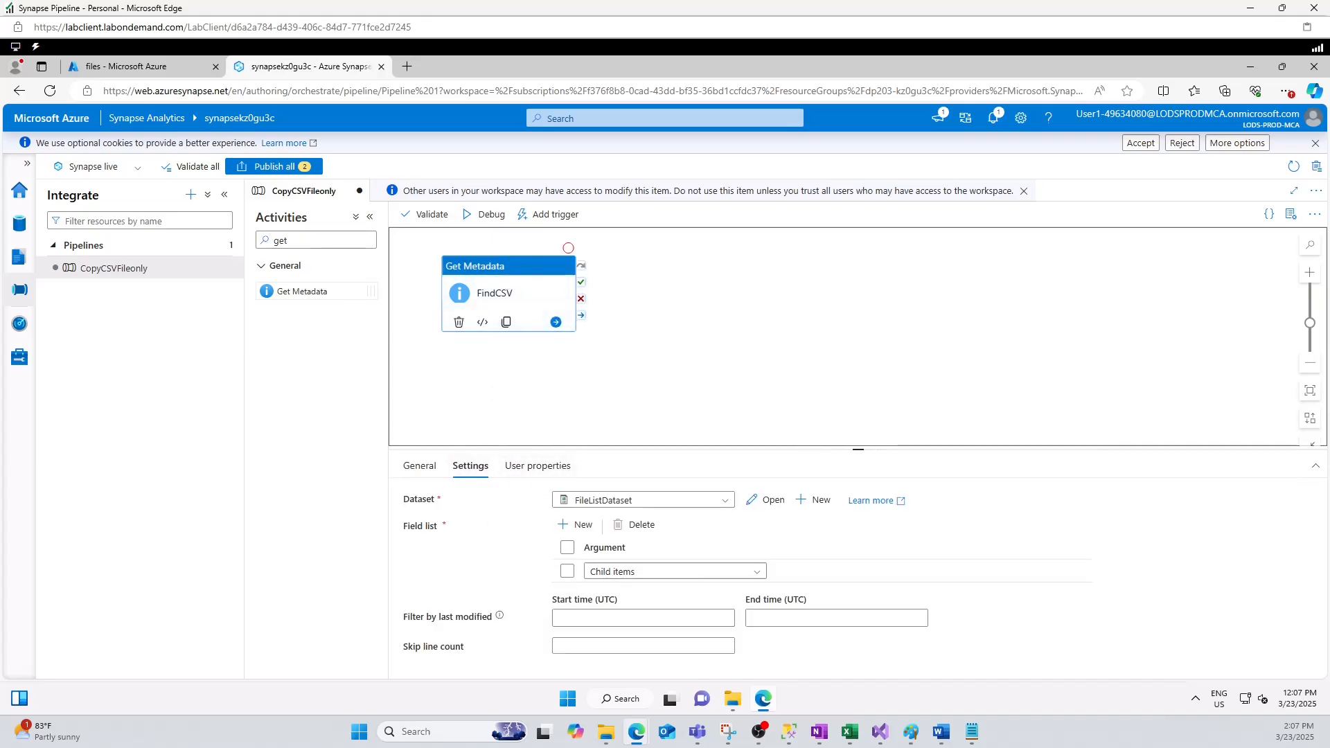
# Add a Filter activity to the pipeline and connect it to the success output of FindCSV
pyautogui.click(912, 734)
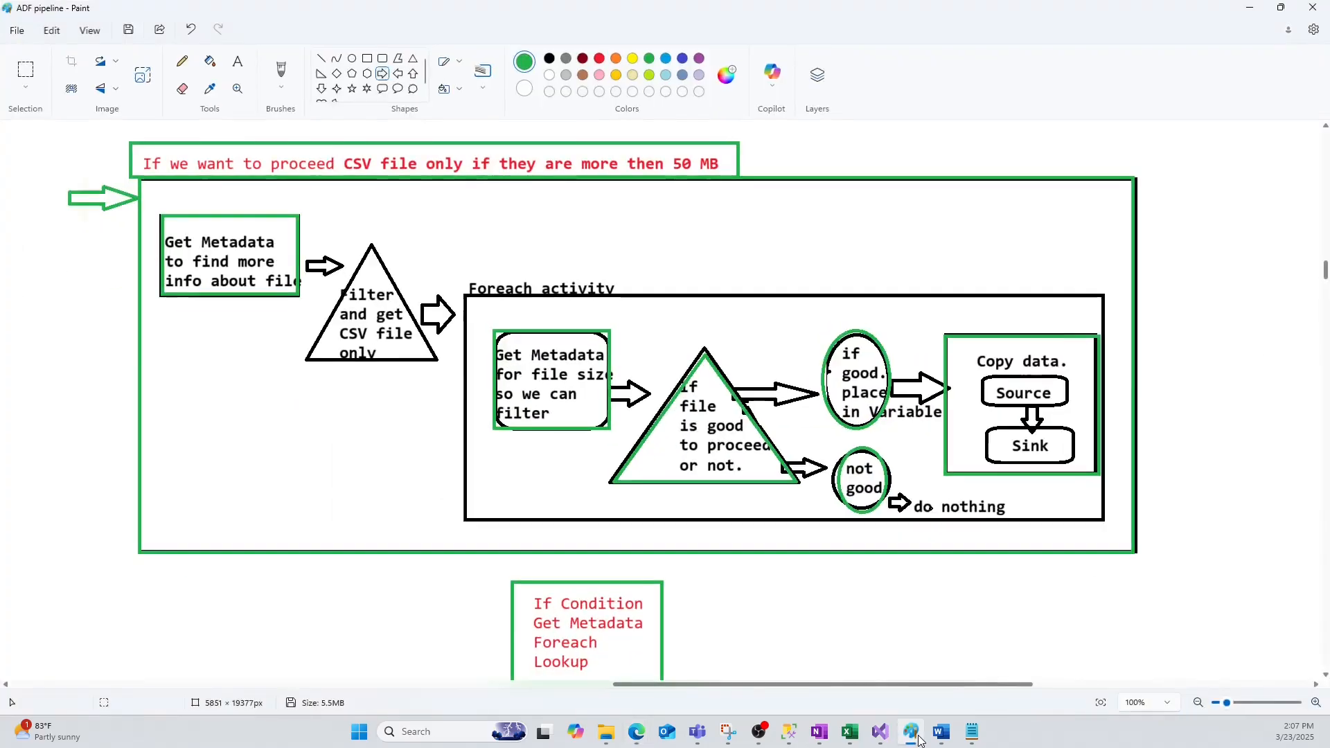
pyautogui.click(912, 735)
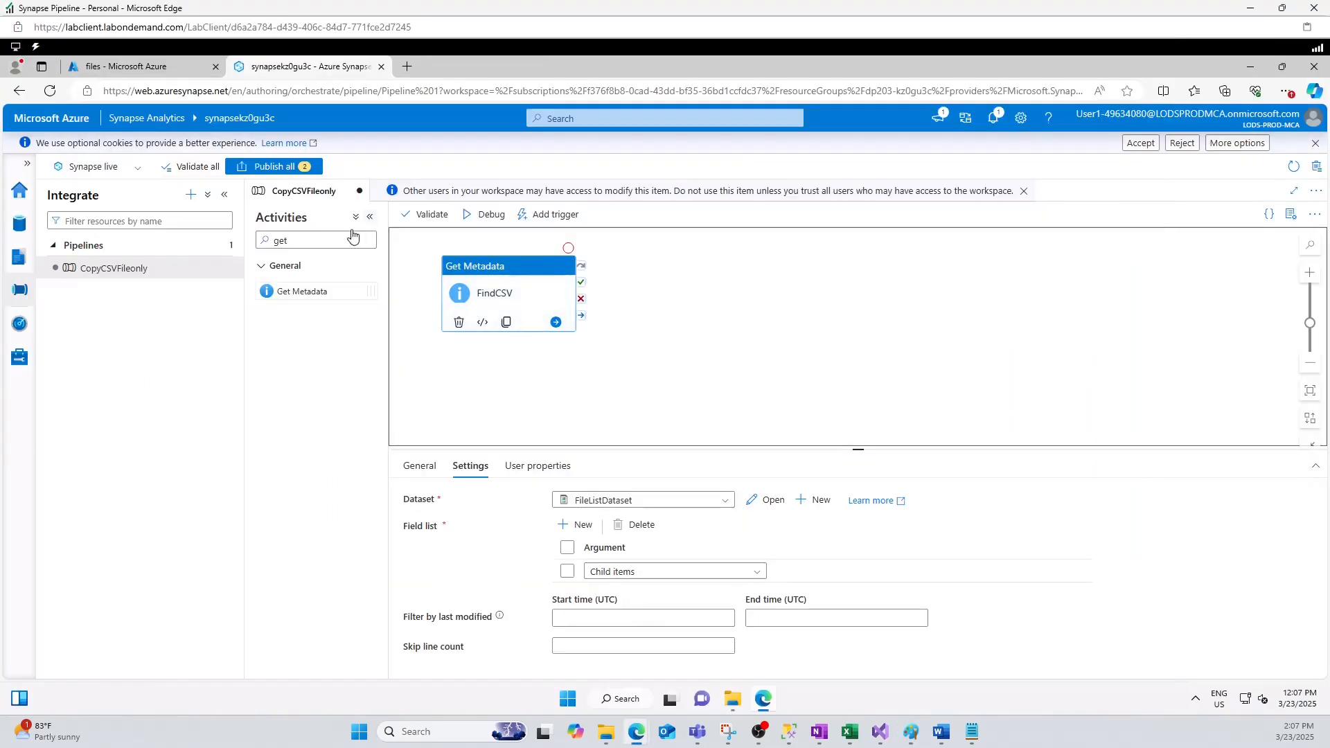
pyautogui.click(305, 241)
pyautogui.press('BackSpace')
pyautogui.press('BackSpace')
pyautogui.press('BackSpace')
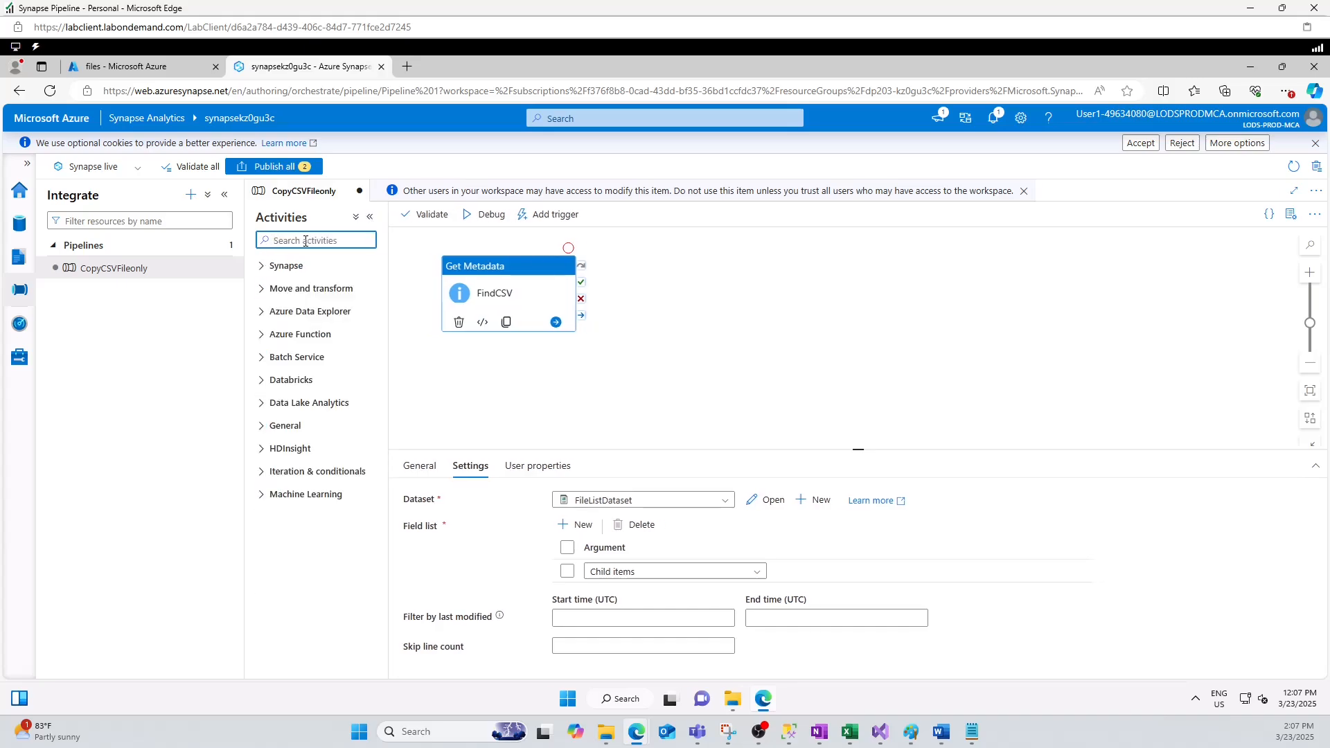
pyautogui.write('filter')
pyautogui.moveTo(268, 298); pyautogui.dragTo(679, 319)
pyautogui.moveTo(581, 283); pyautogui.dragTo(658, 326)
pyautogui.click(737, 349)
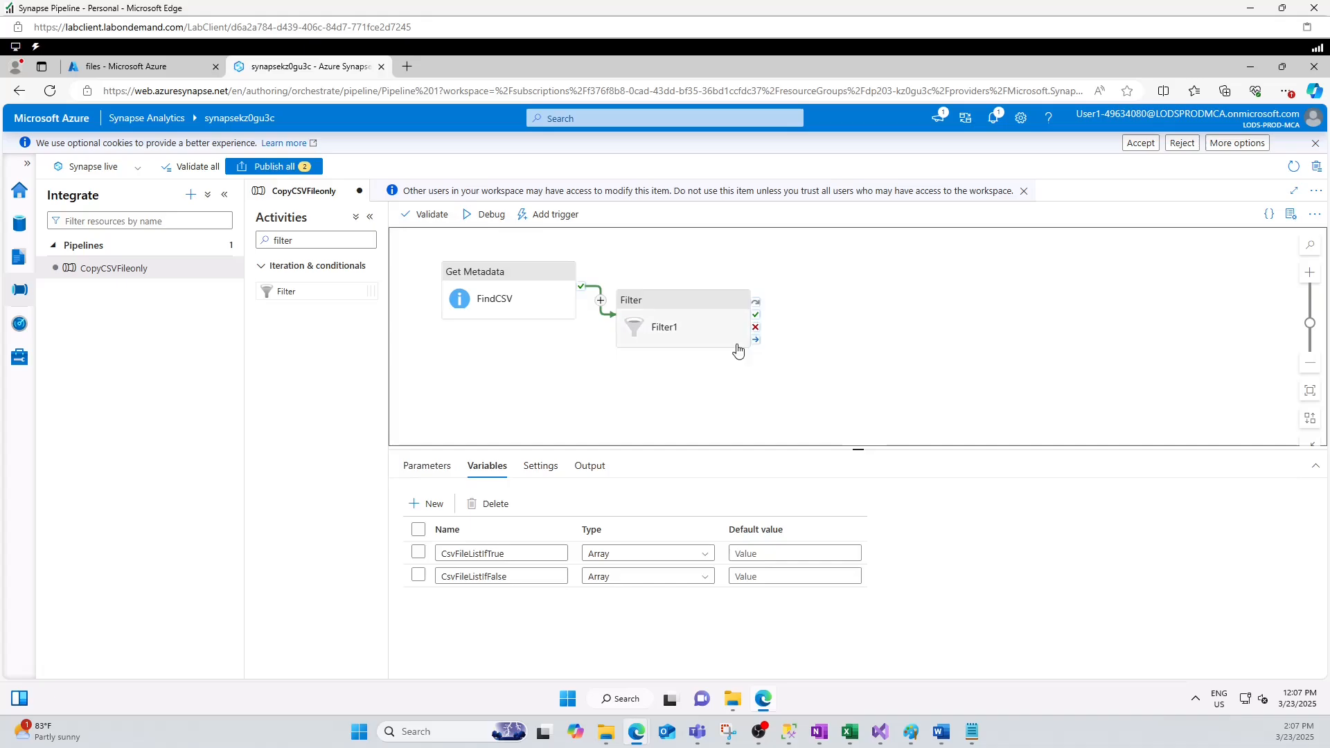
# Rename the Filter activity as FilterCSV
pyautogui.click(674, 300)
pyautogui.moveTo(606, 499); pyautogui.dragTo(544, 504)
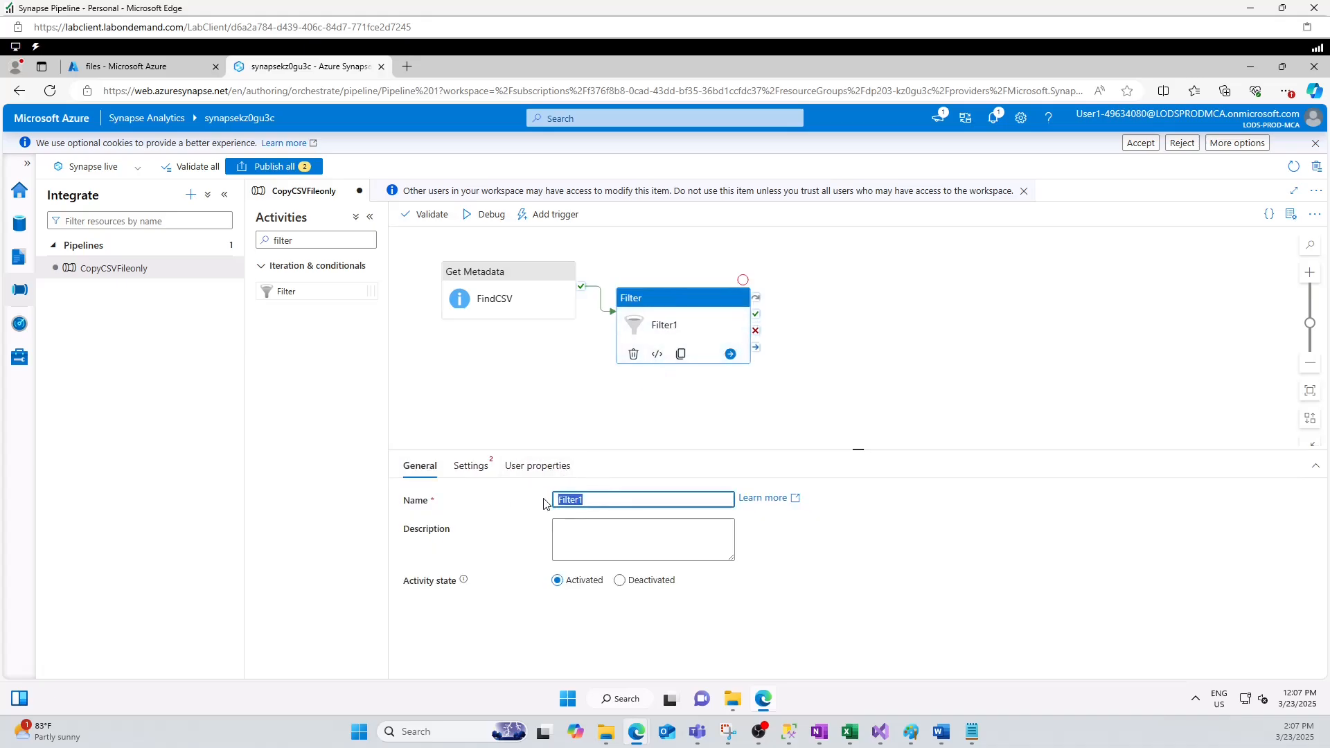
pyautogui.write('FilterCSV')
pyautogui.click(470, 466)
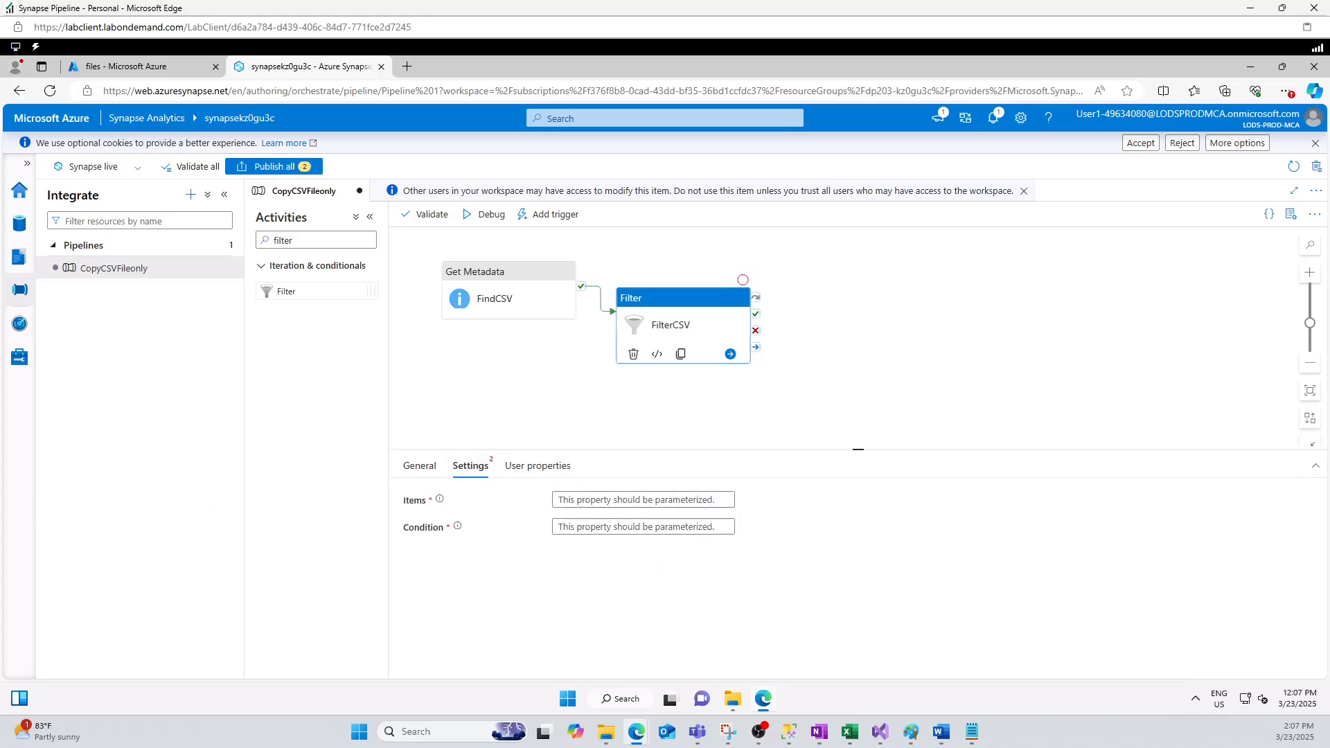
pyautogui.hotkey('alt', 'Tab')
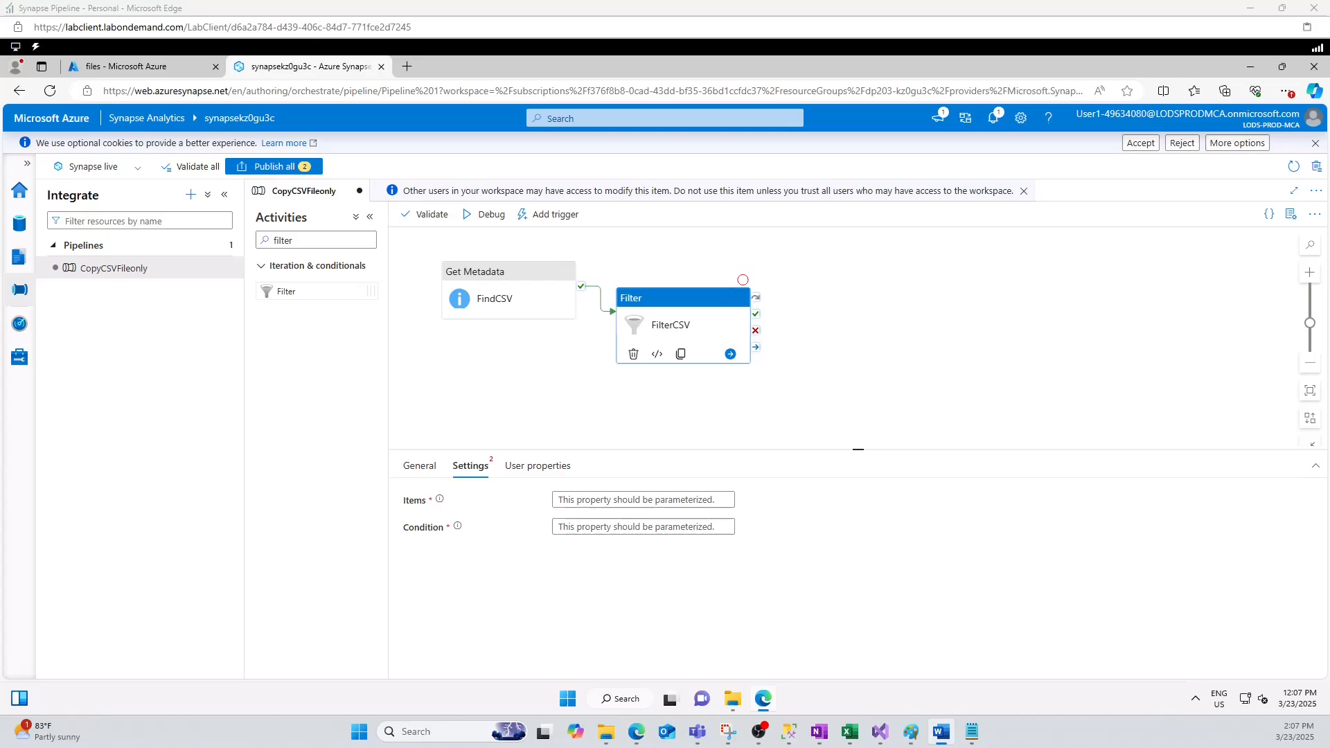
pyautogui.click(627, 500)
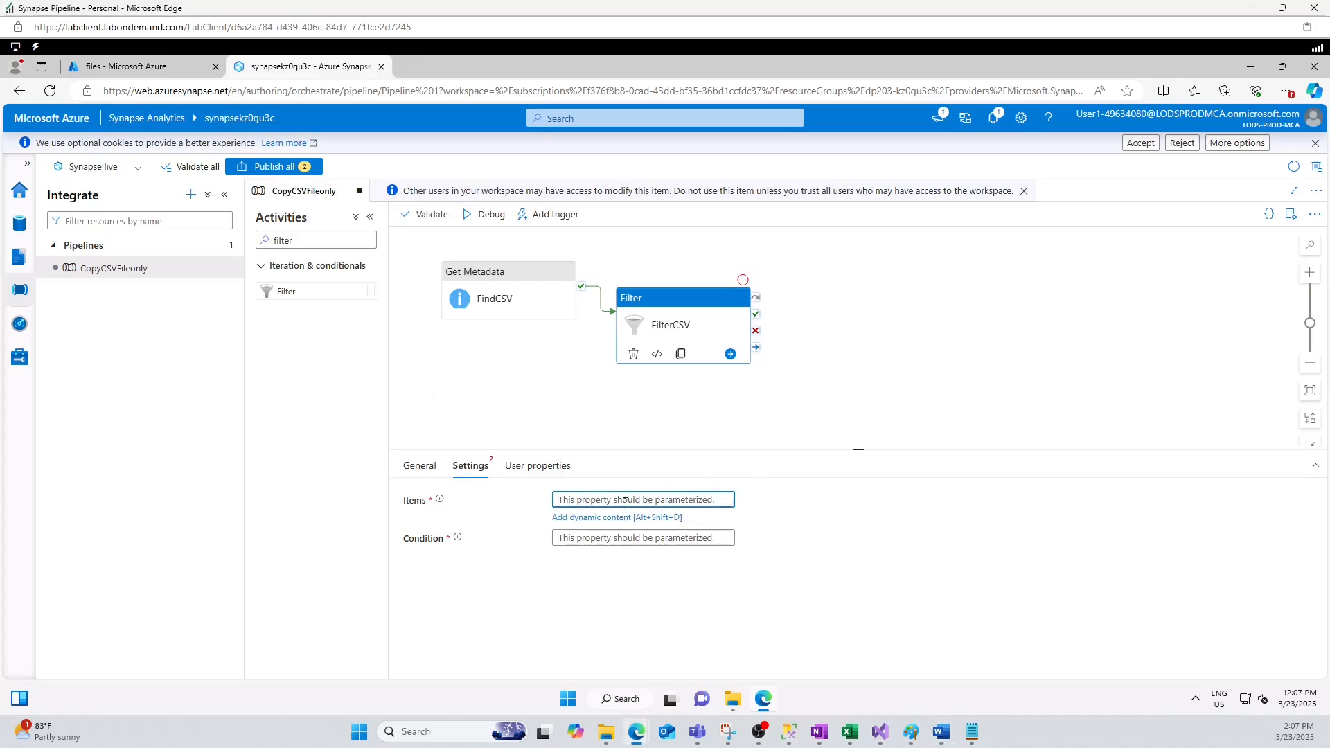
pyautogui.click(607, 517)
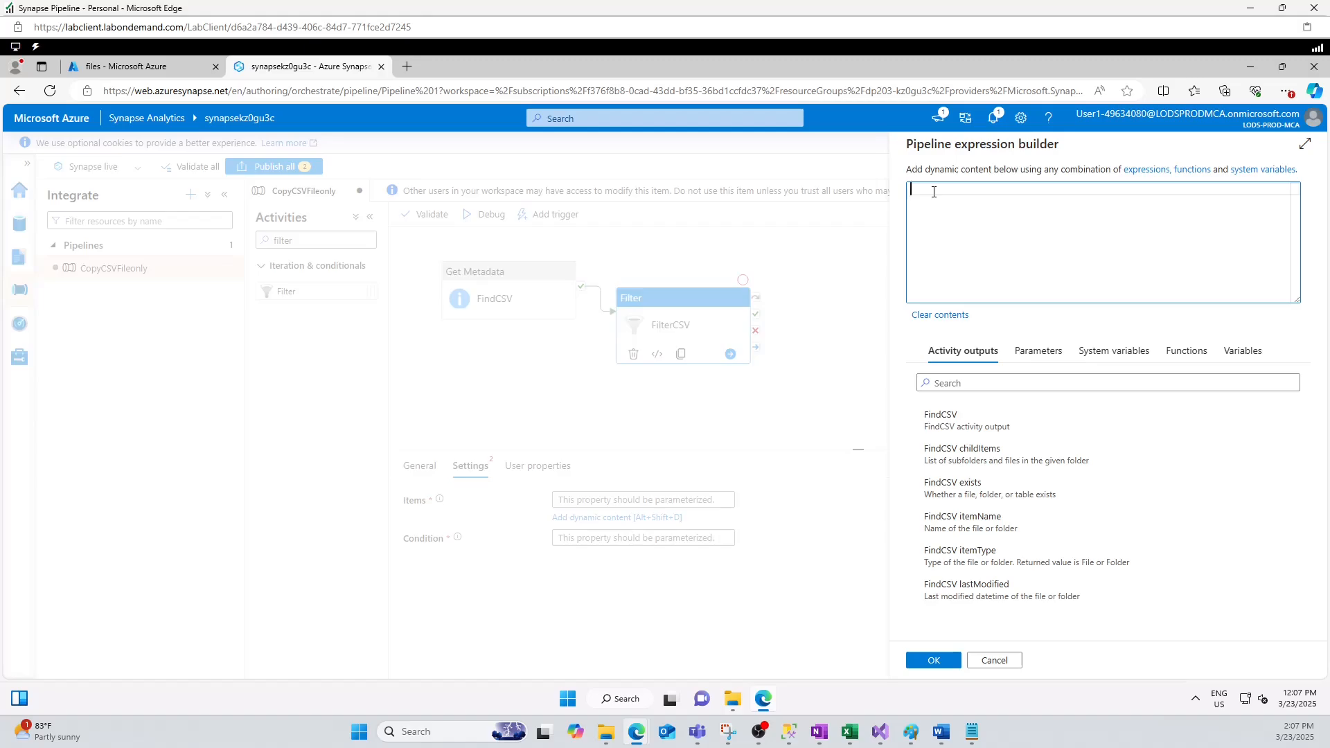
pyautogui.write('@act')
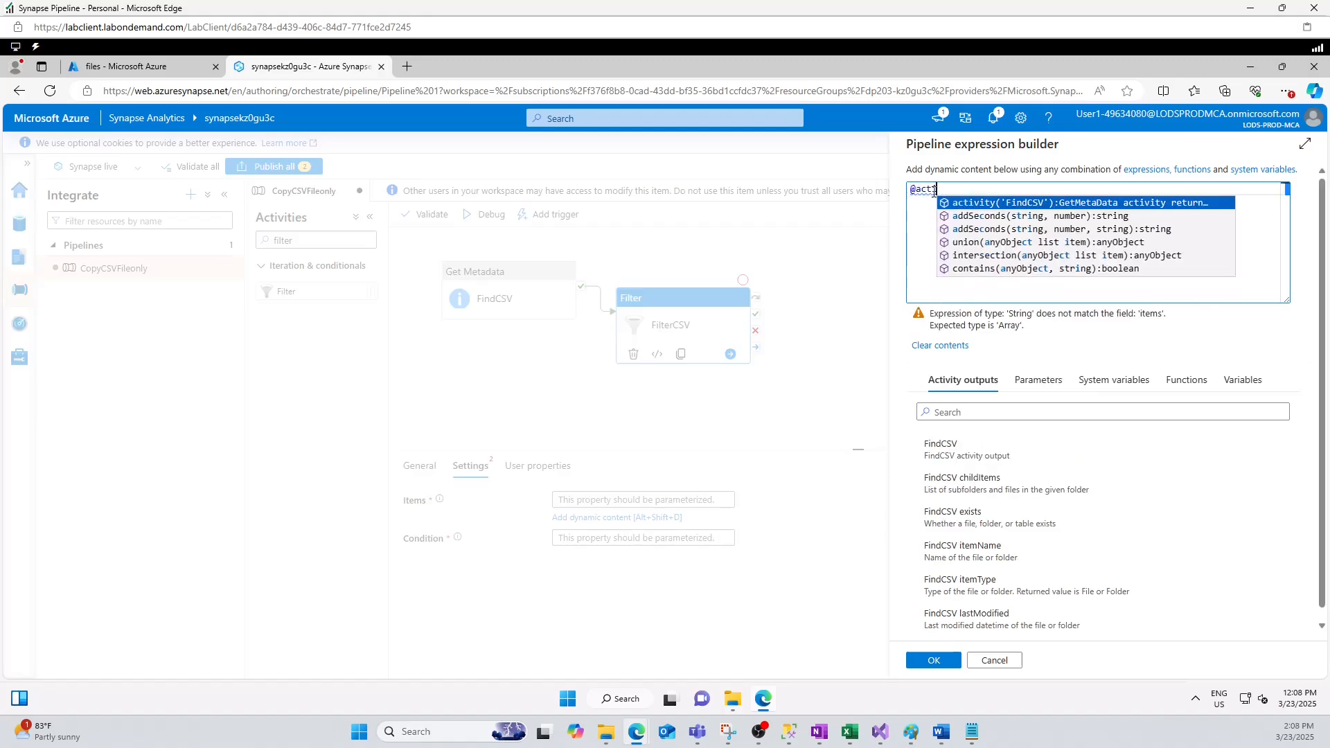
pyautogui.press('Return')
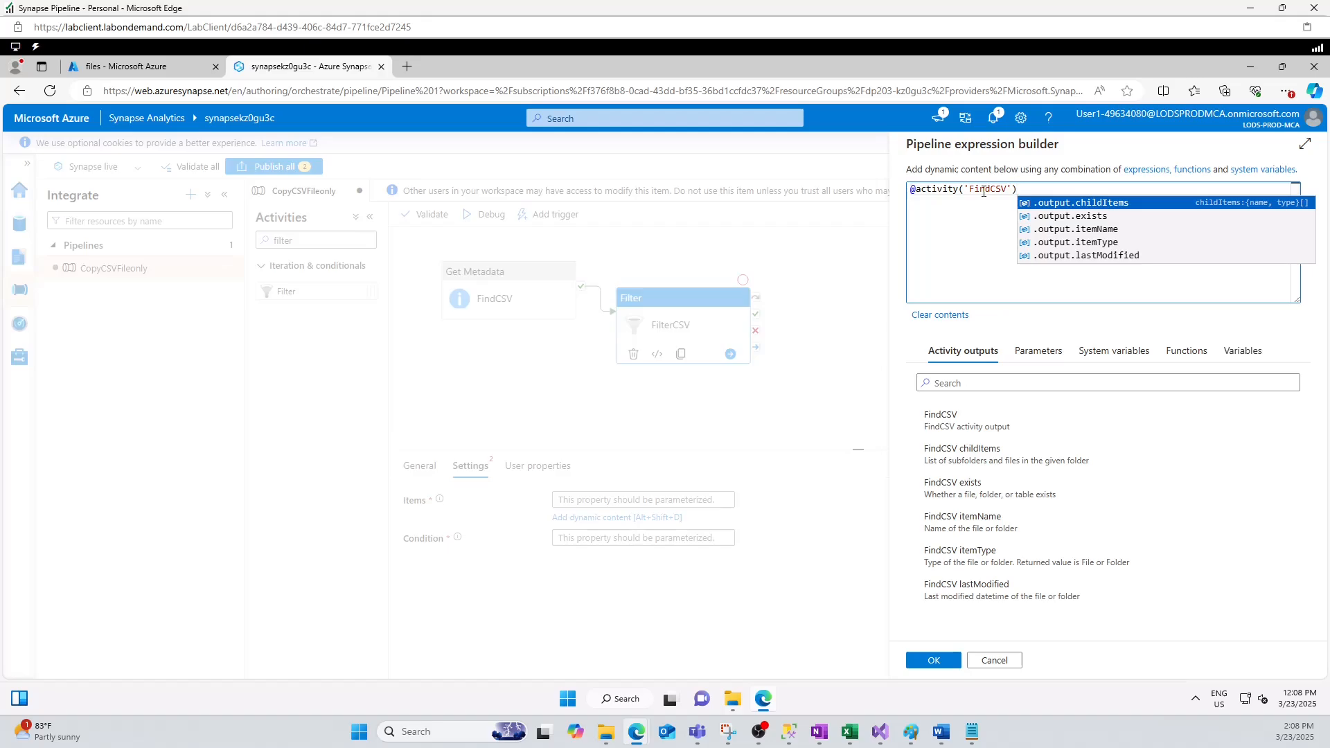
pyautogui.write('.out')
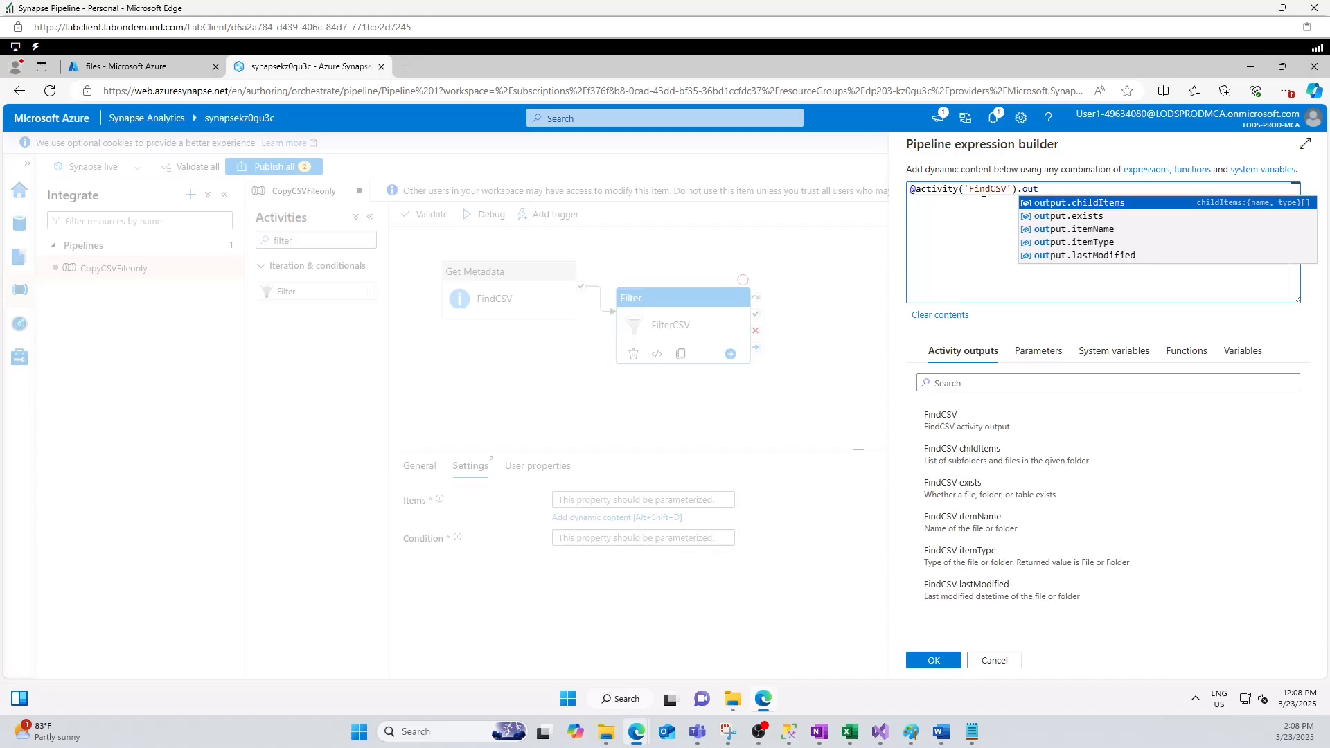
pyautogui.press('Return')
pyautogui.doubleClick(1086, 188)
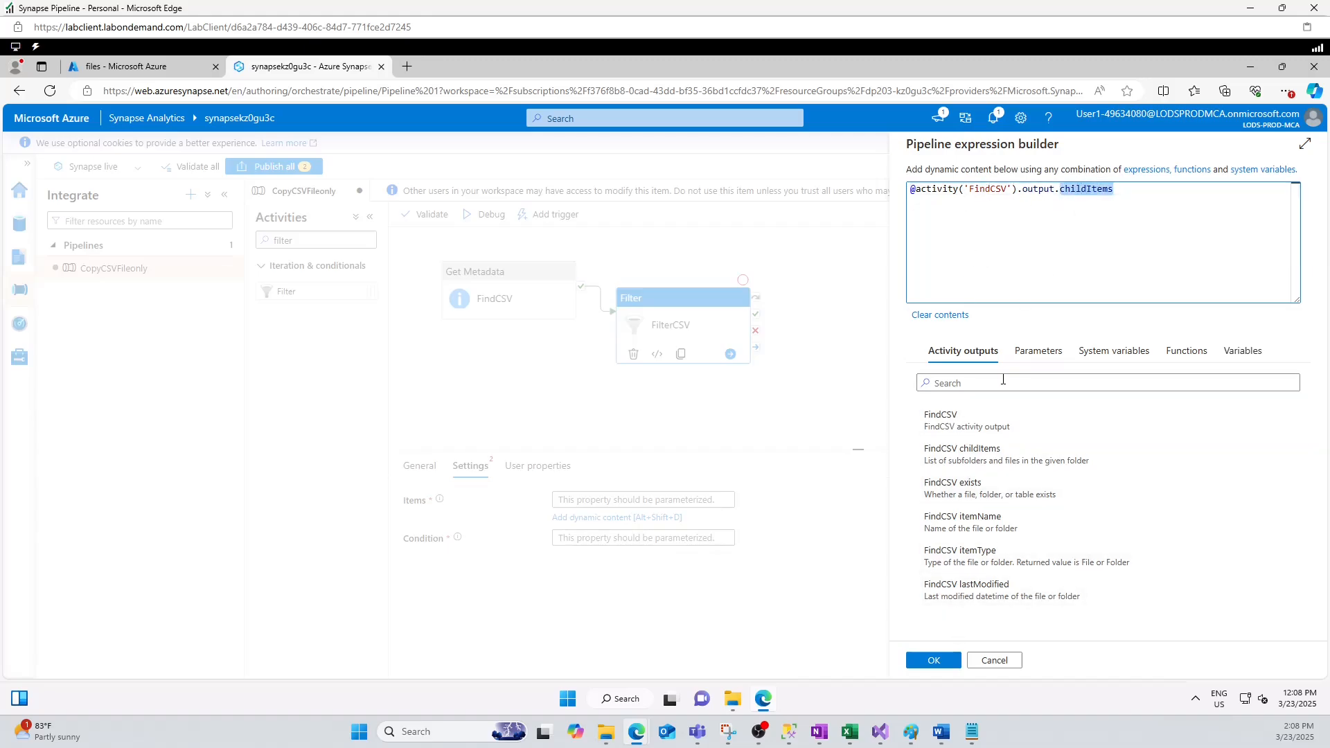
pyautogui.click(934, 661)
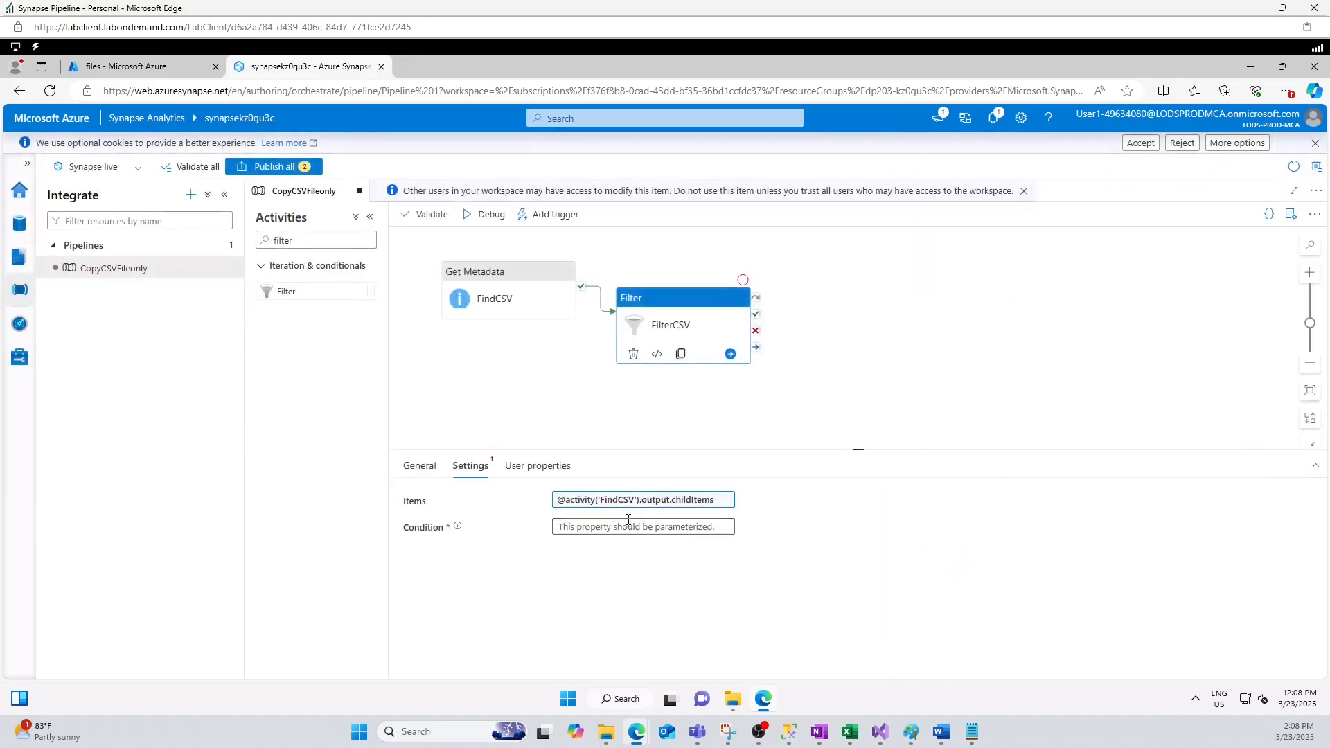
pyautogui.click(608, 528)
pyautogui.click(604, 545)
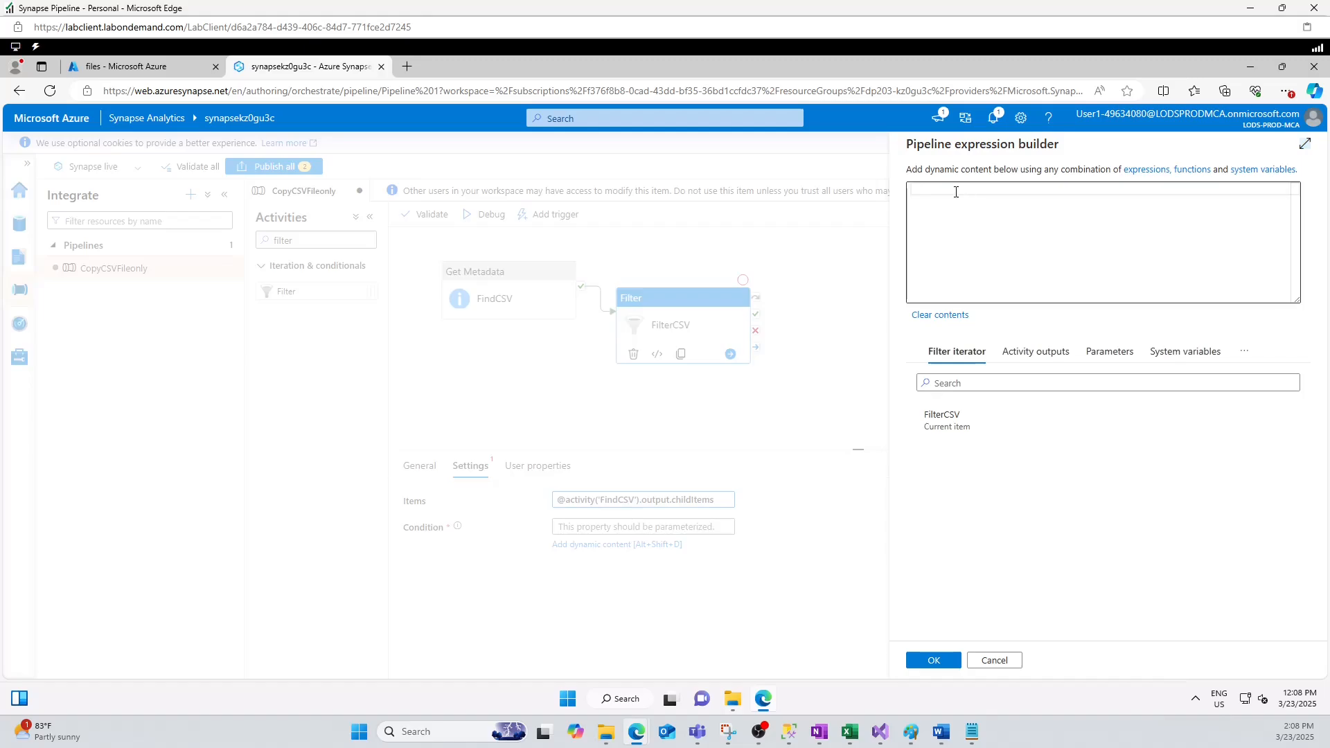
pyautogui.click(956, 191)
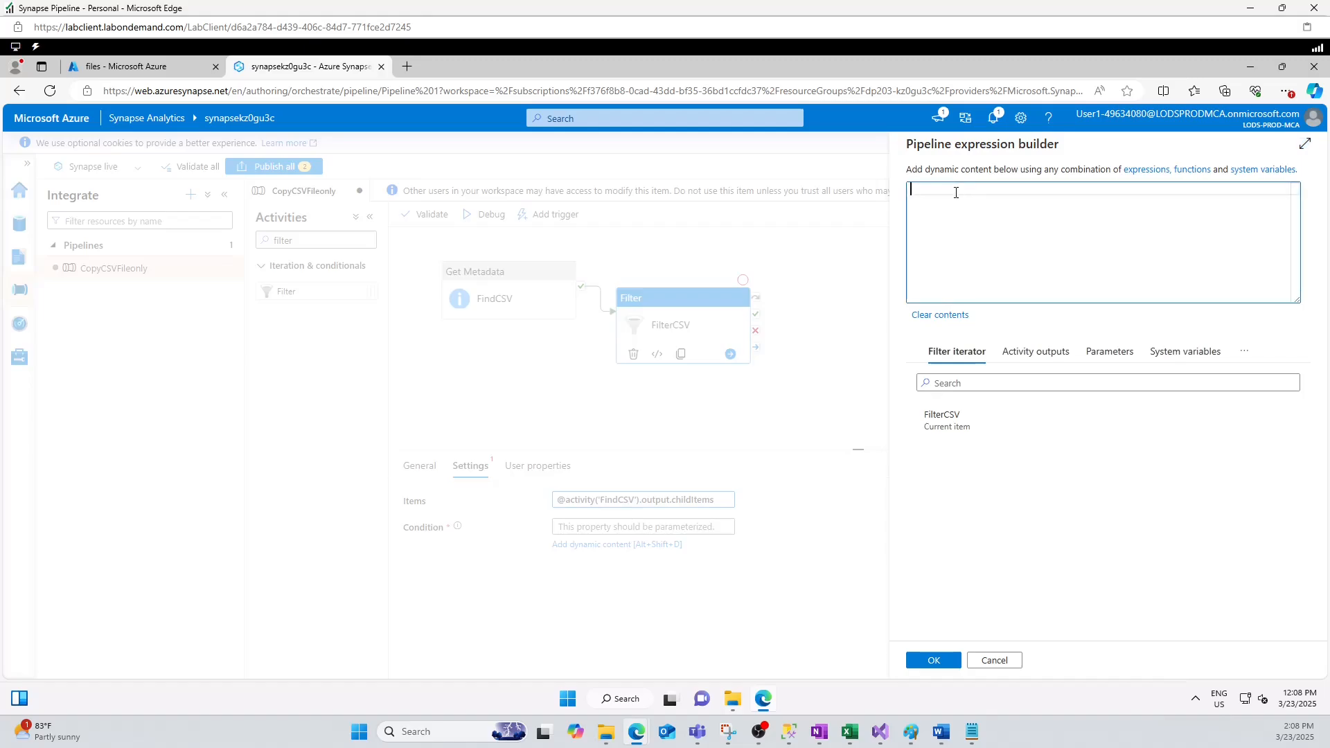
pyautogui.write('@conta')
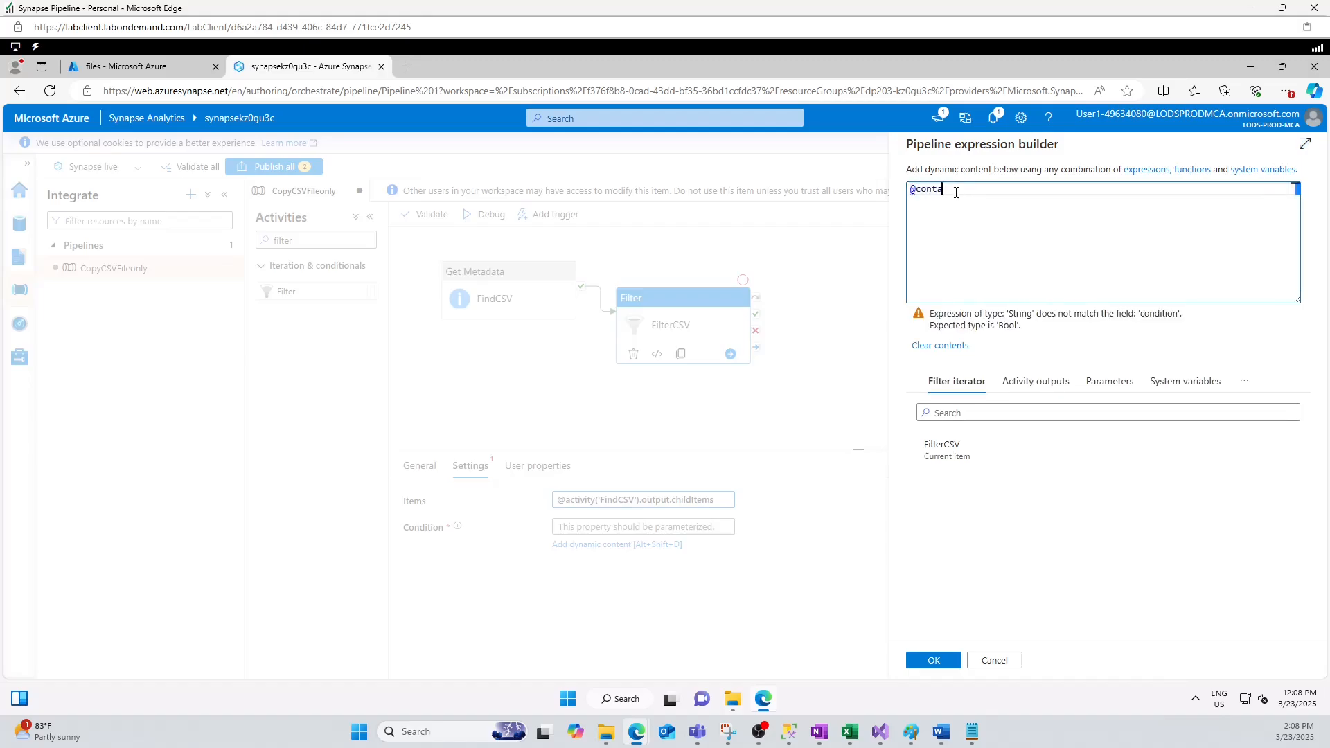
pyautogui.write('il')
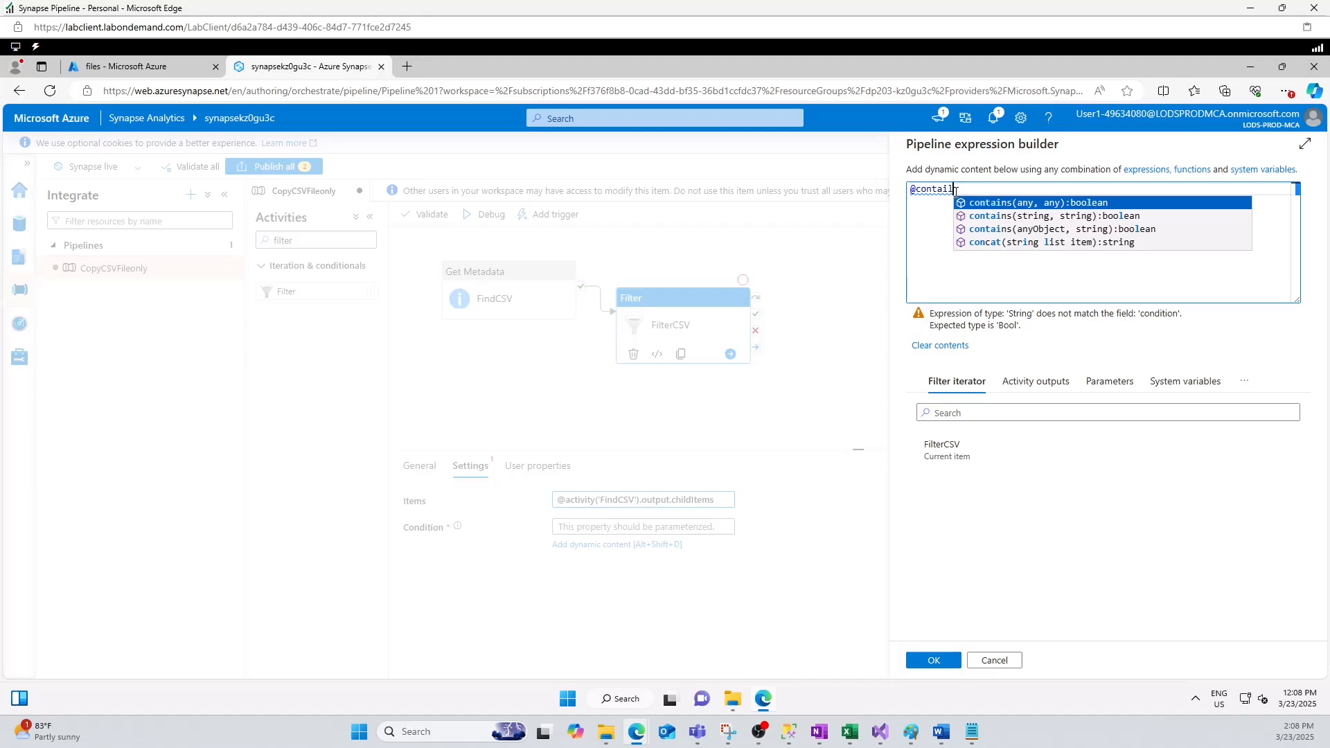
pyautogui.write('s')
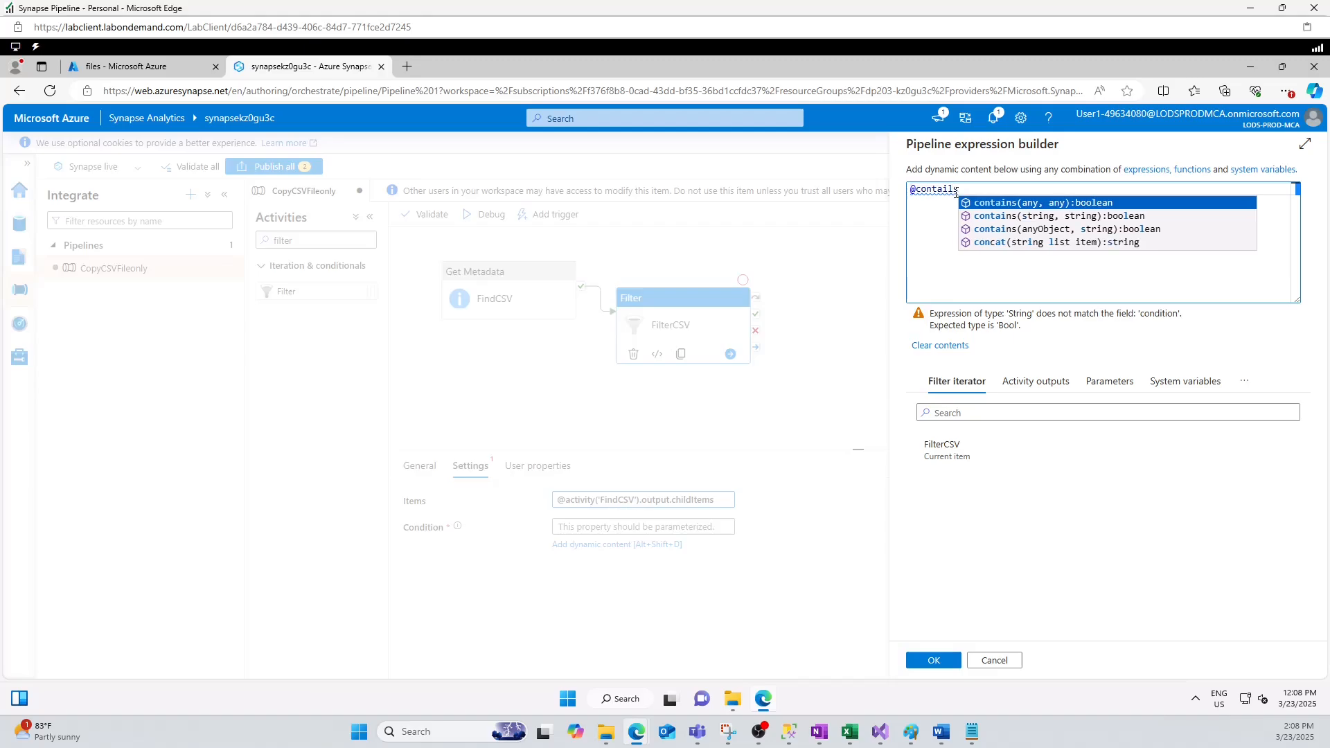
pyautogui.press('BackSpace')
pyautogui.press('BackSpace')
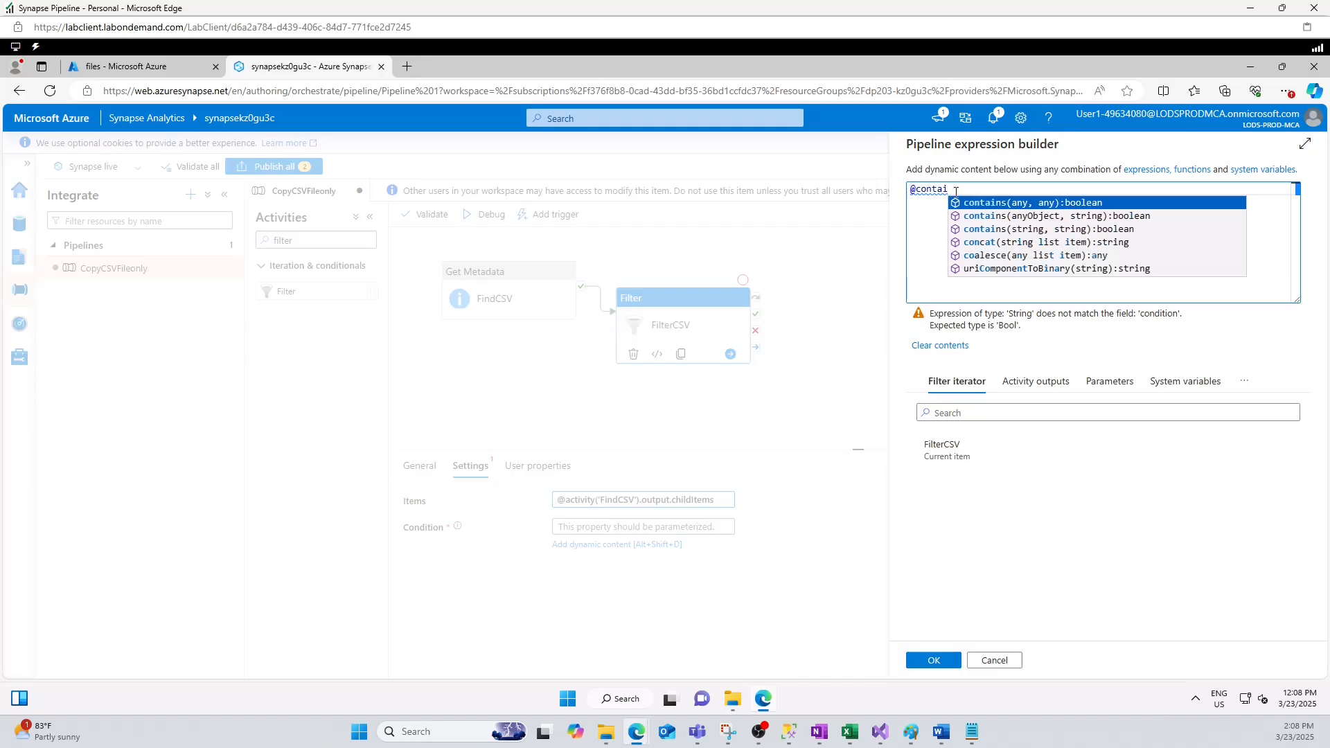
pyautogui.write('ins')
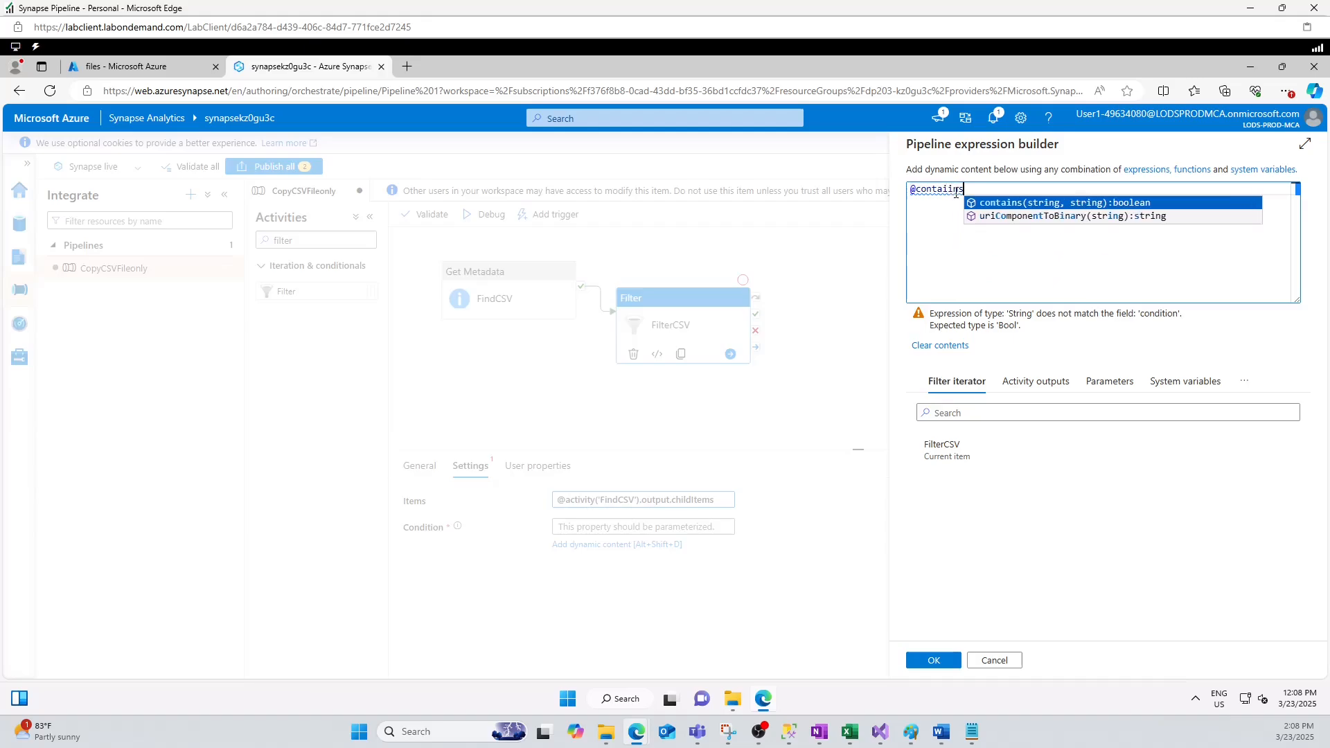
pyautogui.write('(intem')
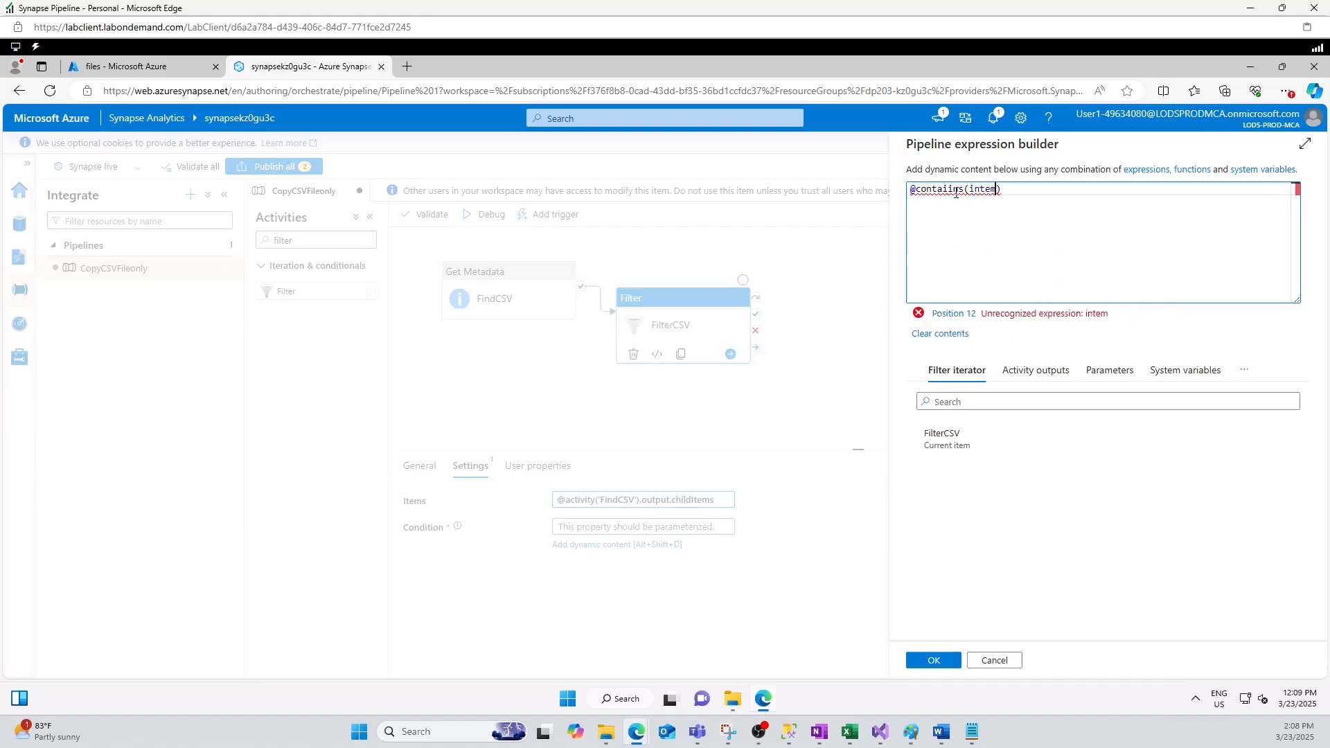
pyautogui.press('BackSpace')
pyautogui.press('BackSpace')
pyautogui.press('BackSpace')
pyautogui.press('BackSpace')
pyautogui.press('BackSpace')
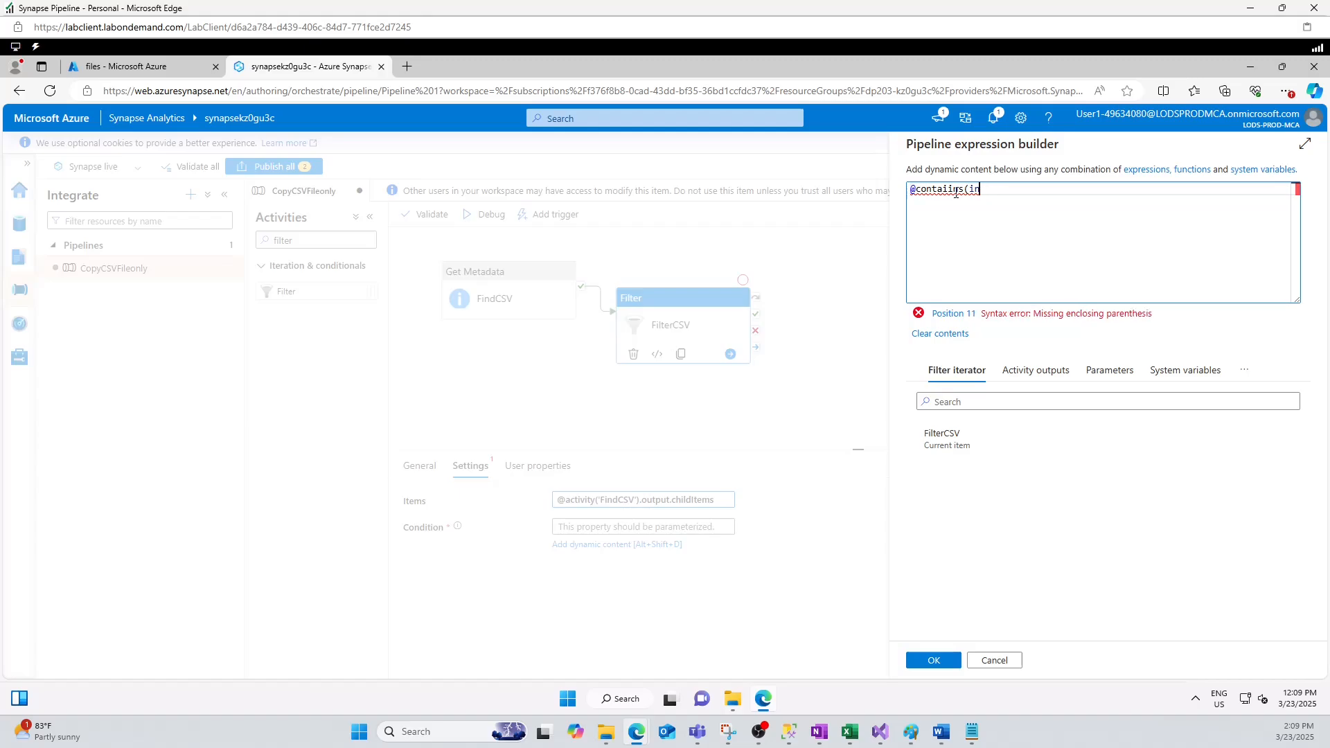
pyautogui.write('tem')
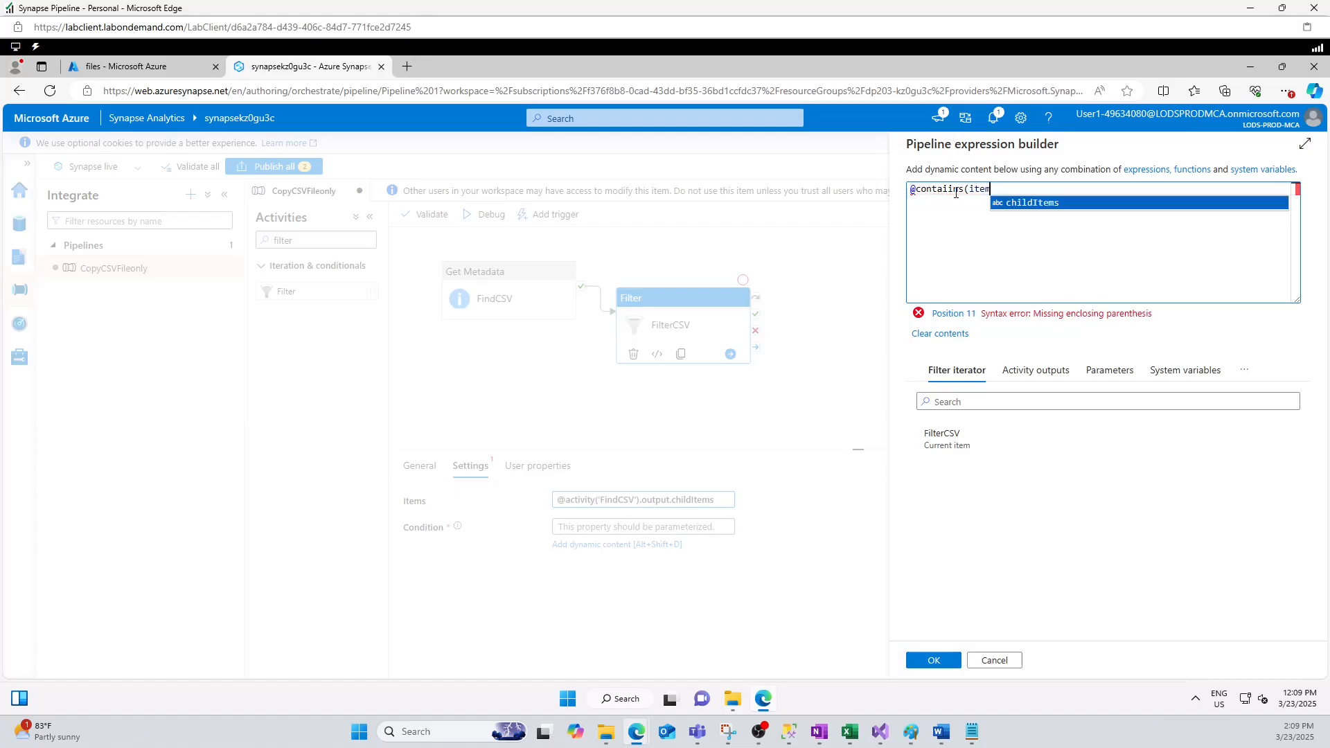
pyautogui.write('().name,')
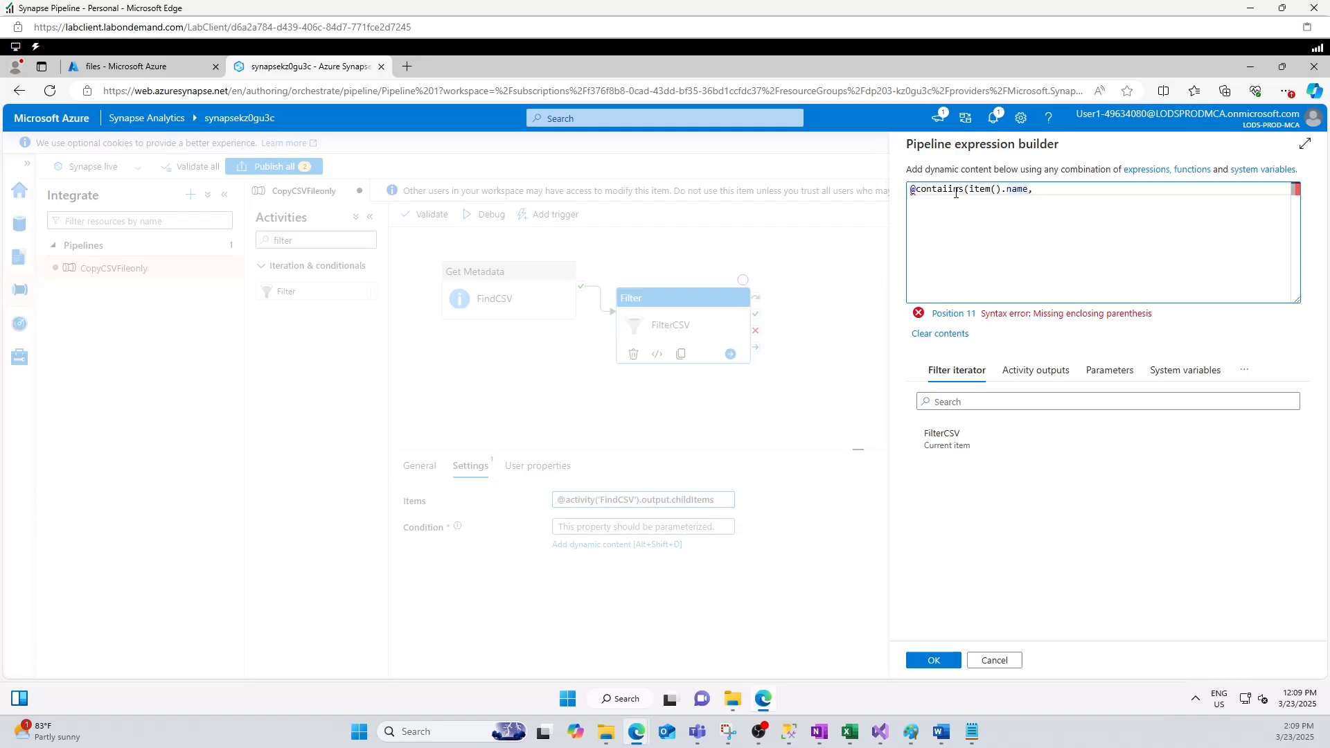
pyautogui.write("'CSV)")
pyautogui.write("'")
pyautogui.press('Right')
pyautogui.press('Right')
pyautogui.press('BackSpace')
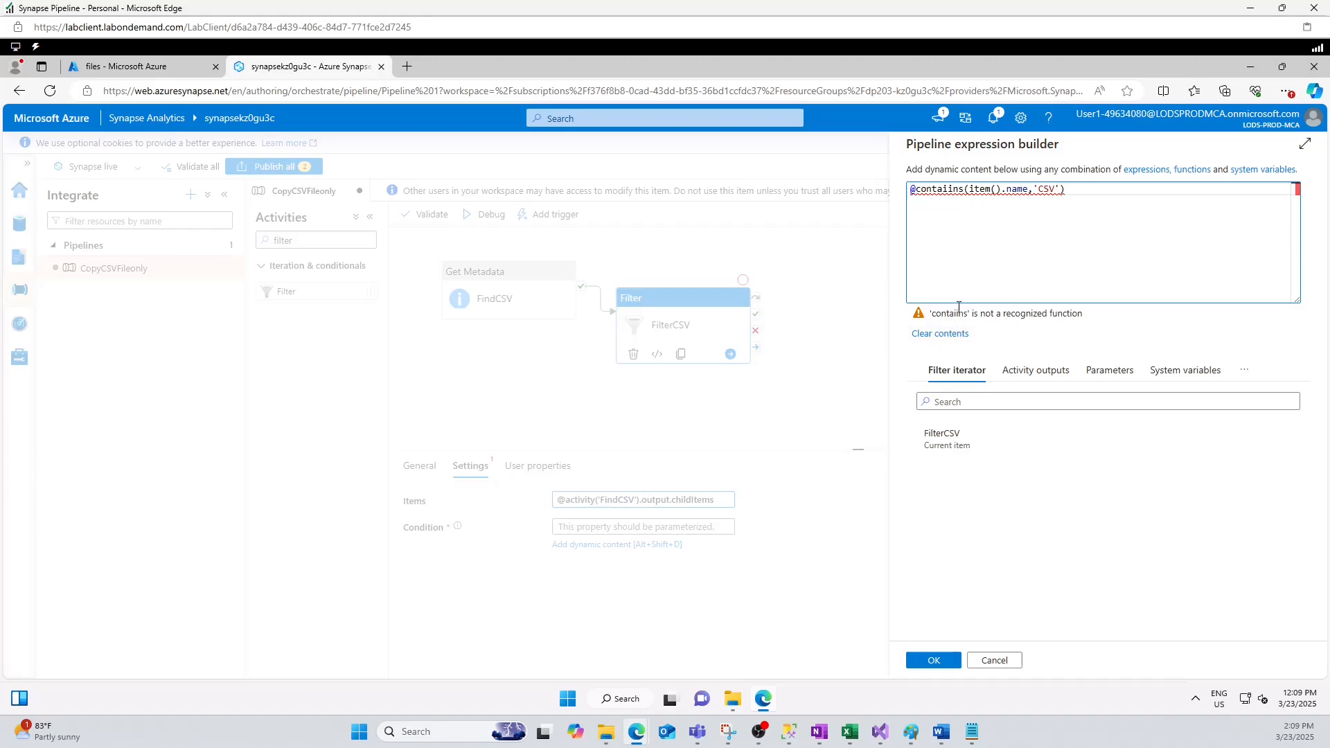
pyautogui.press('BackSpace')
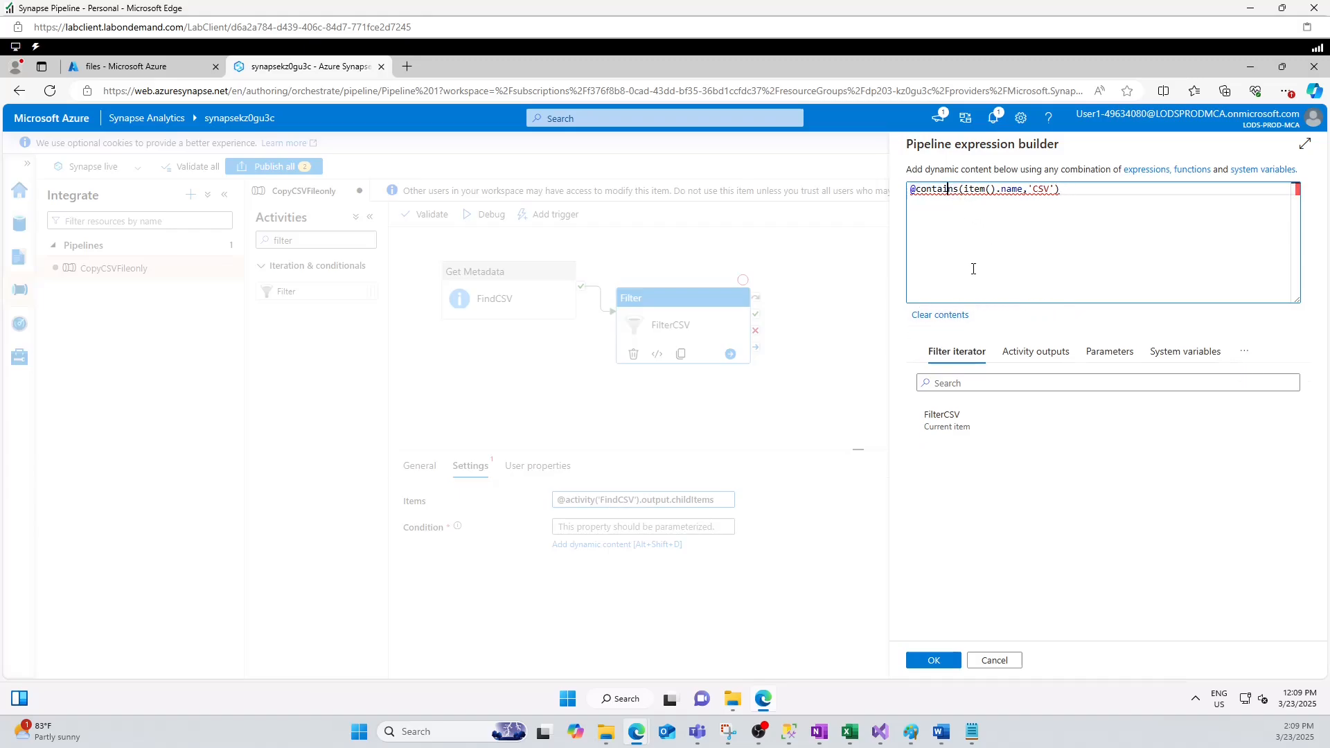
pyautogui.click(929, 660)
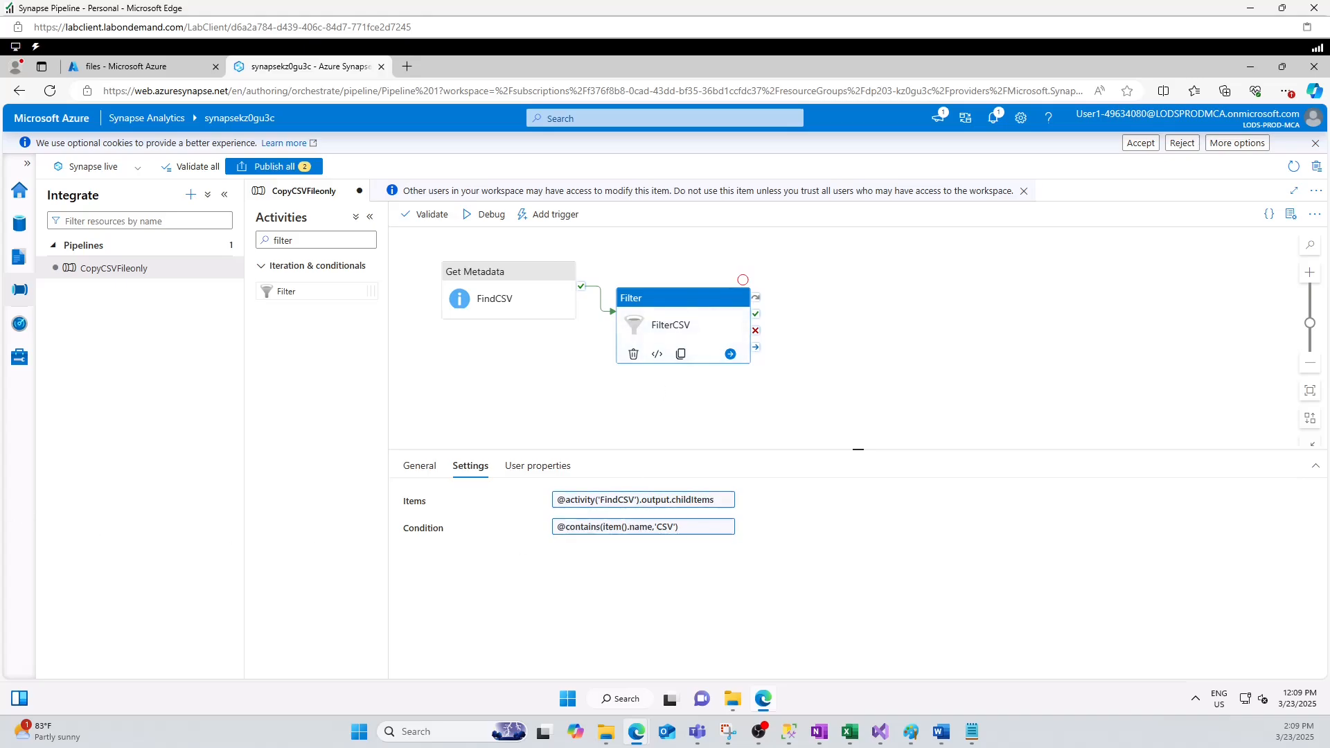
# Add a ForEach activity to the pipeline and connect it to the success output of FilterCSV
pyautogui.click(847, 341)
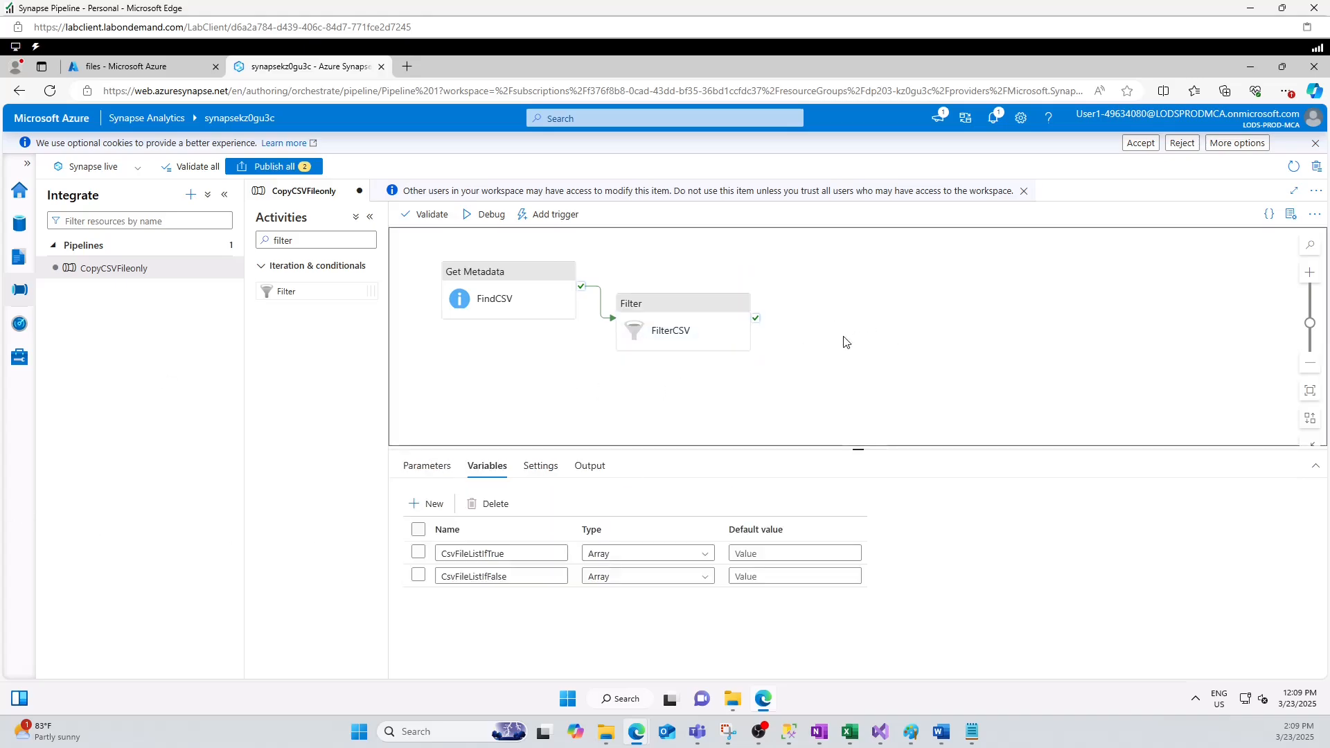
pyautogui.click(912, 733)
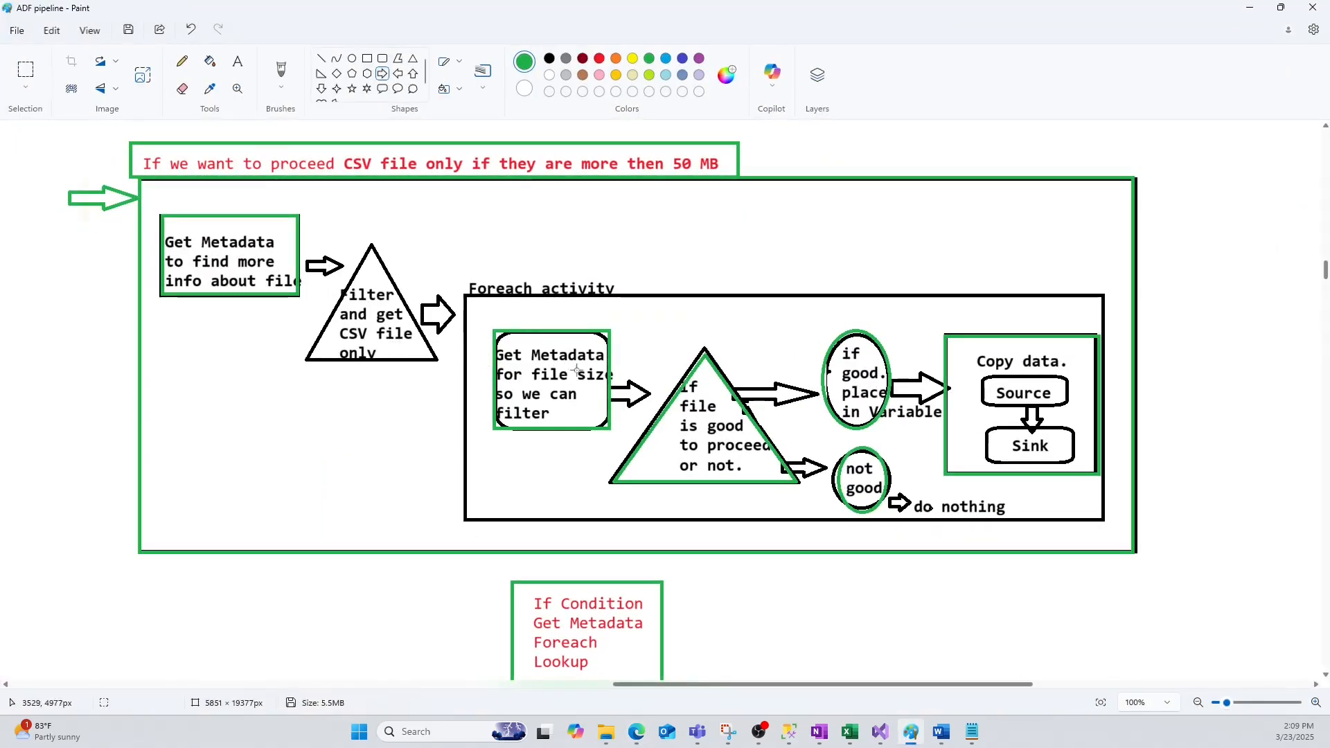
pyautogui.click(1251, 7)
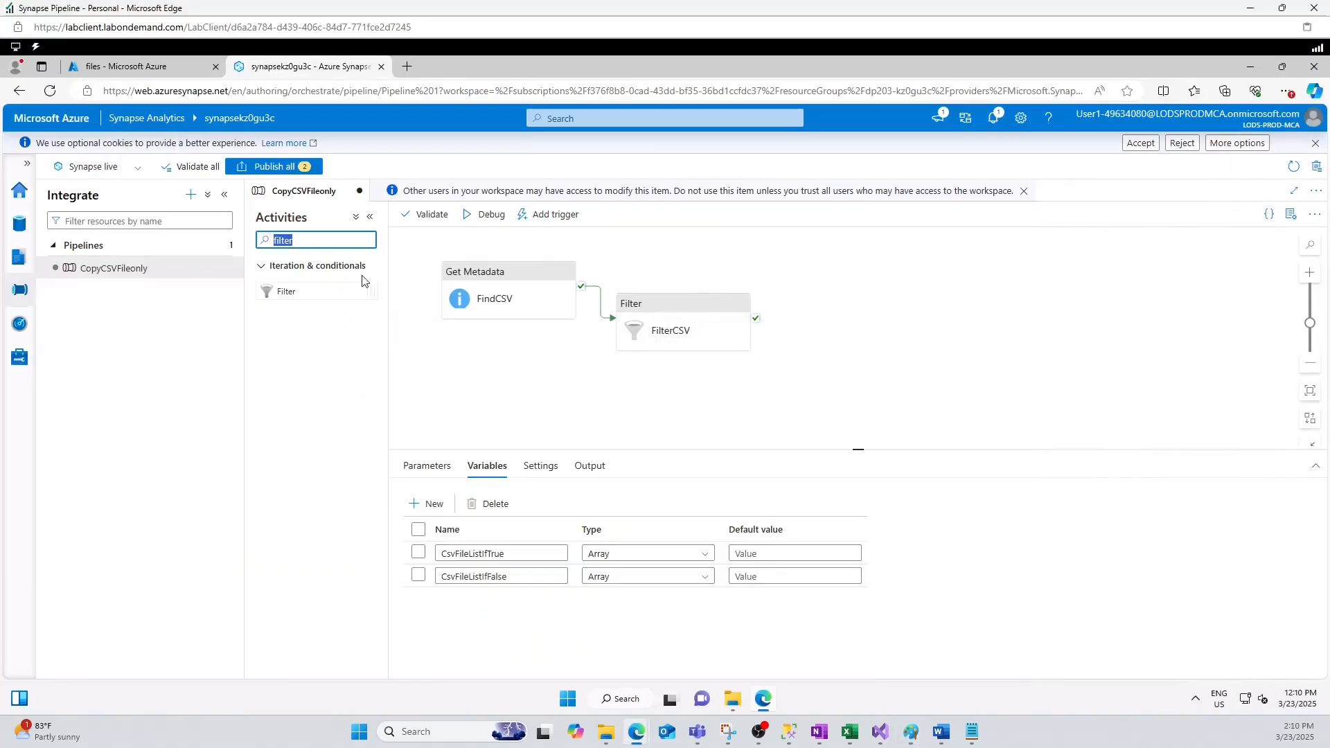
pyautogui.write('for')
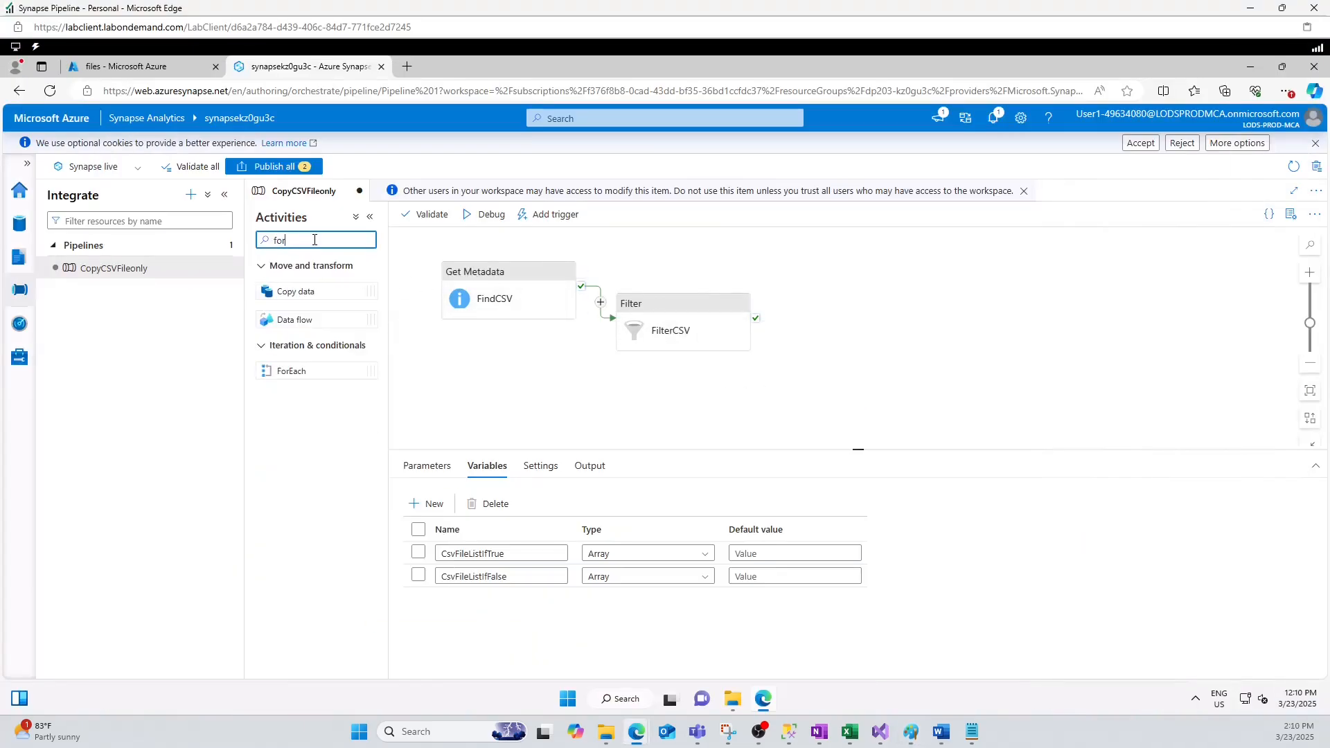
pyautogui.moveTo(291, 371); pyautogui.dragTo(856, 303)
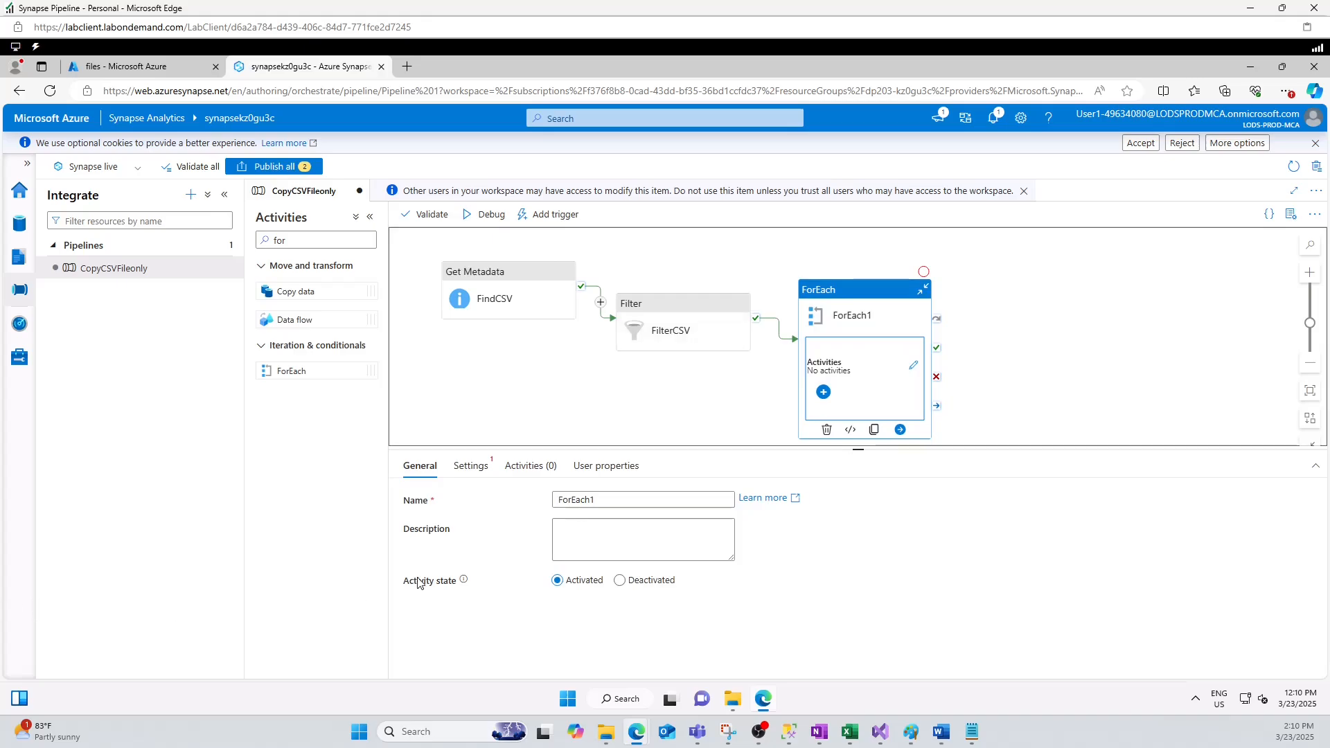
# Rename the ForEach activity as "lookingand Processing"
pyautogui.doubleClick(565, 496)
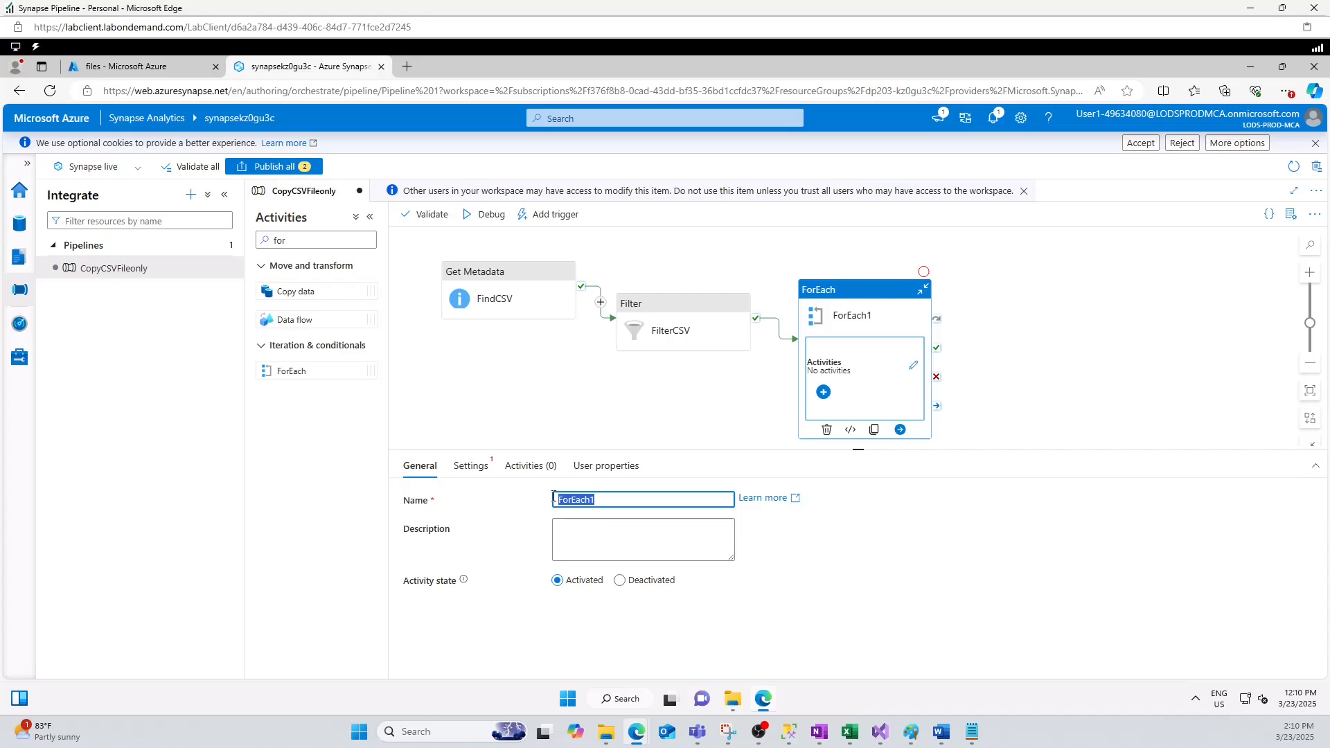
pyautogui.press('BackSpace')
pyautogui.write('lookingand Processing')
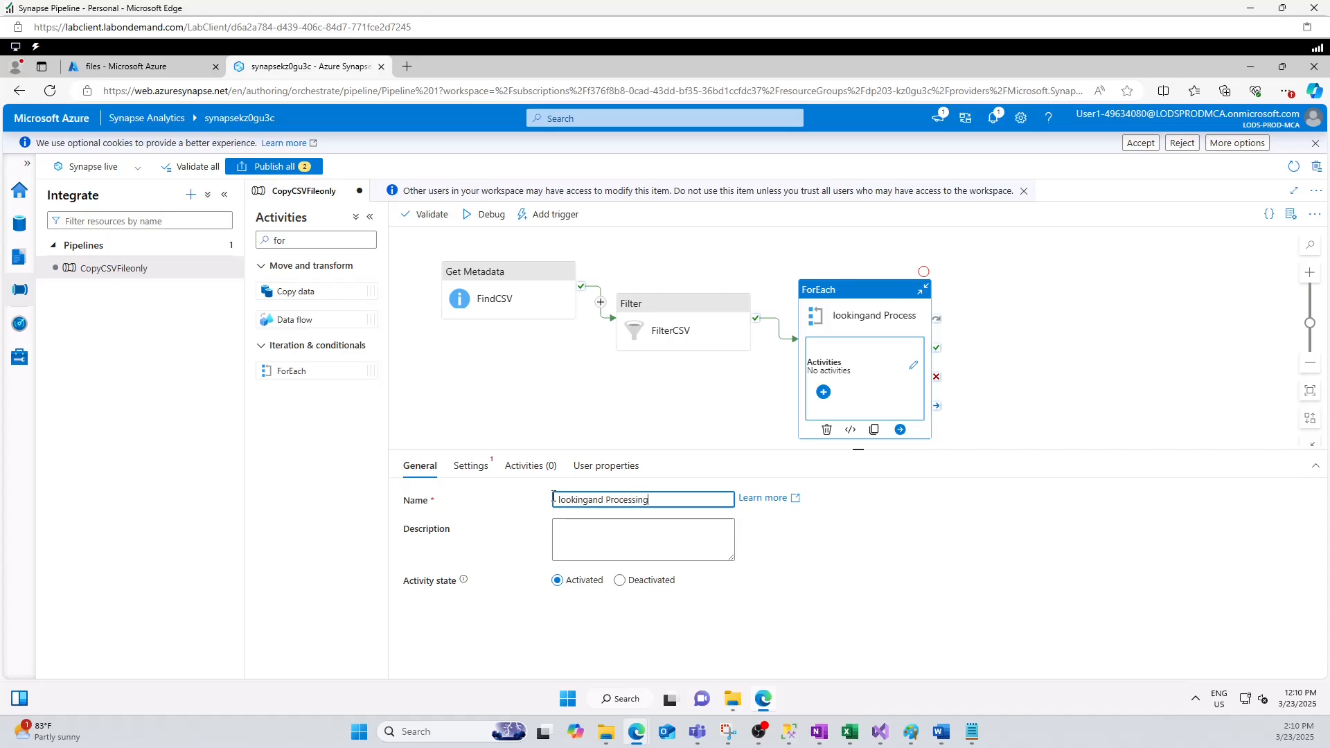
pyautogui.write('SCV')
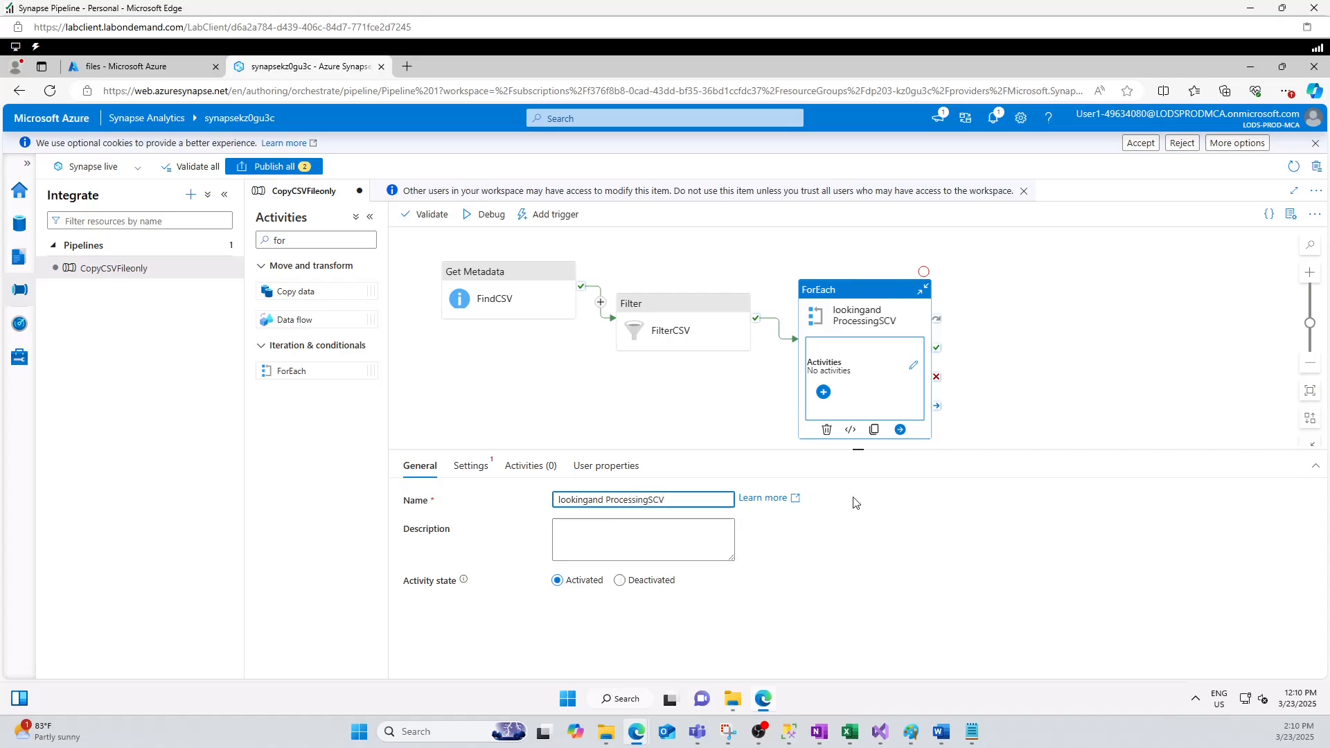
pyautogui.click(471, 473)
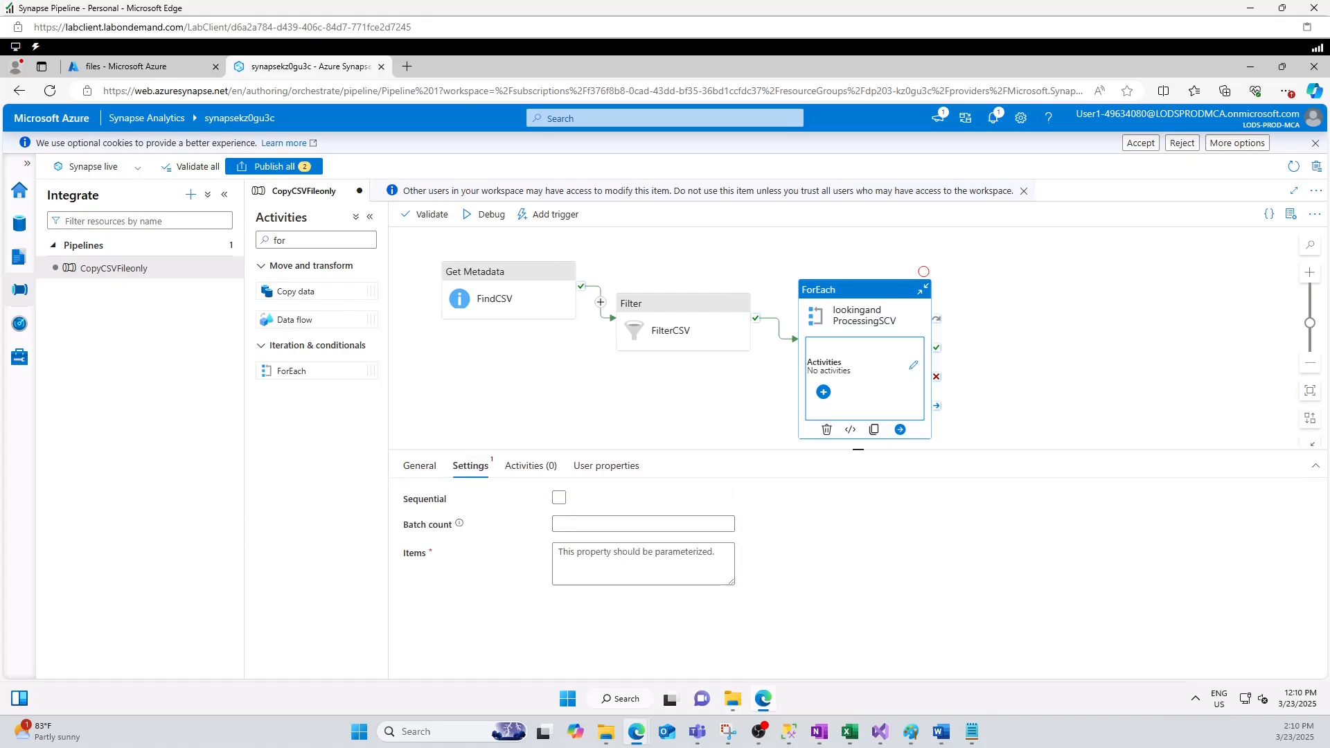
pyautogui.hotkey('alt', 'Tab')
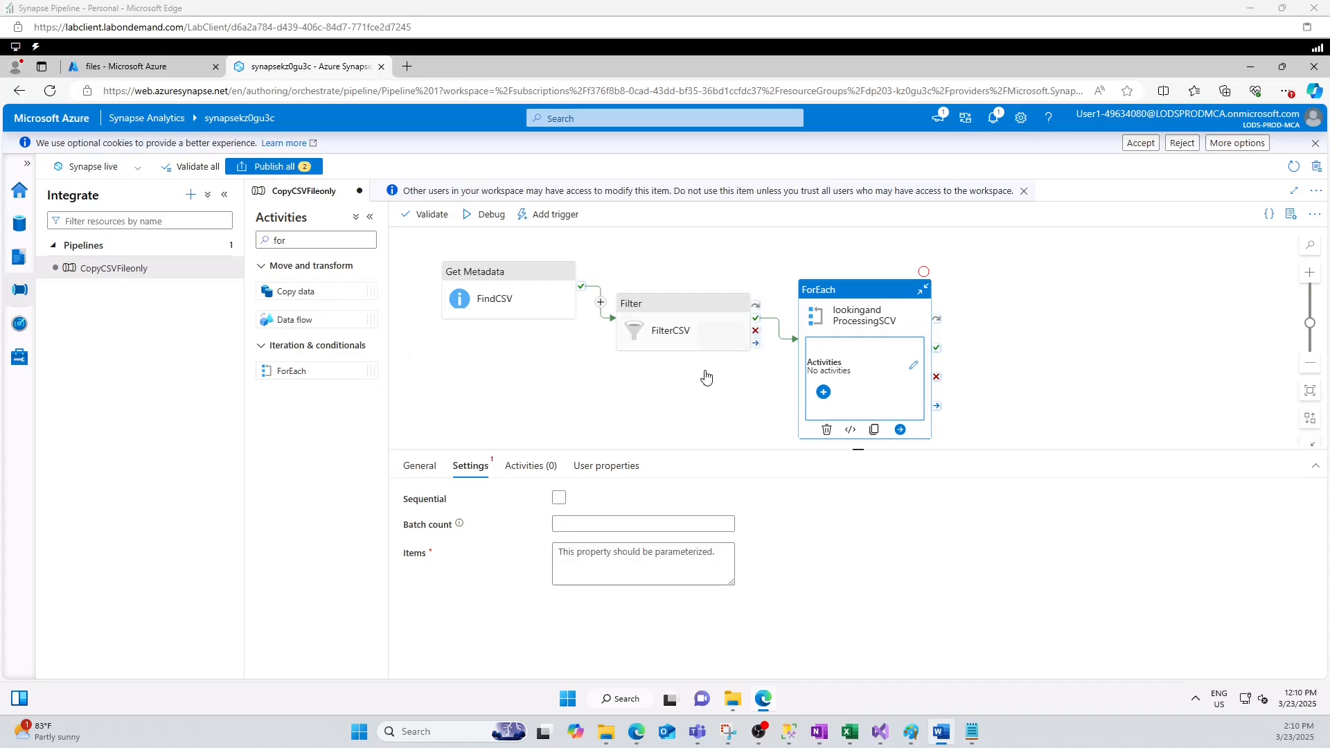
pyautogui.click(596, 549)
pyautogui.write("@activity('FilterCsvFiles').output.value")
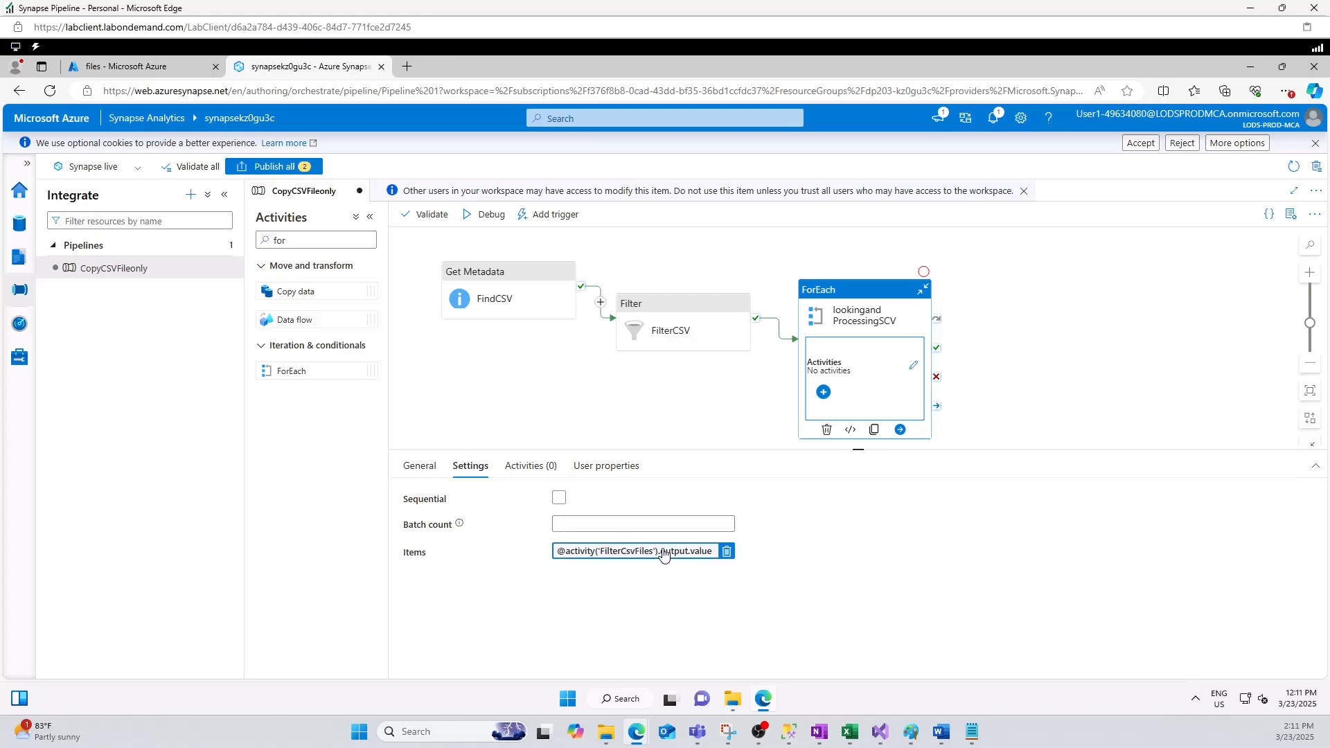
pyautogui.click(660, 557)
pyautogui.moveTo(1009, 194)
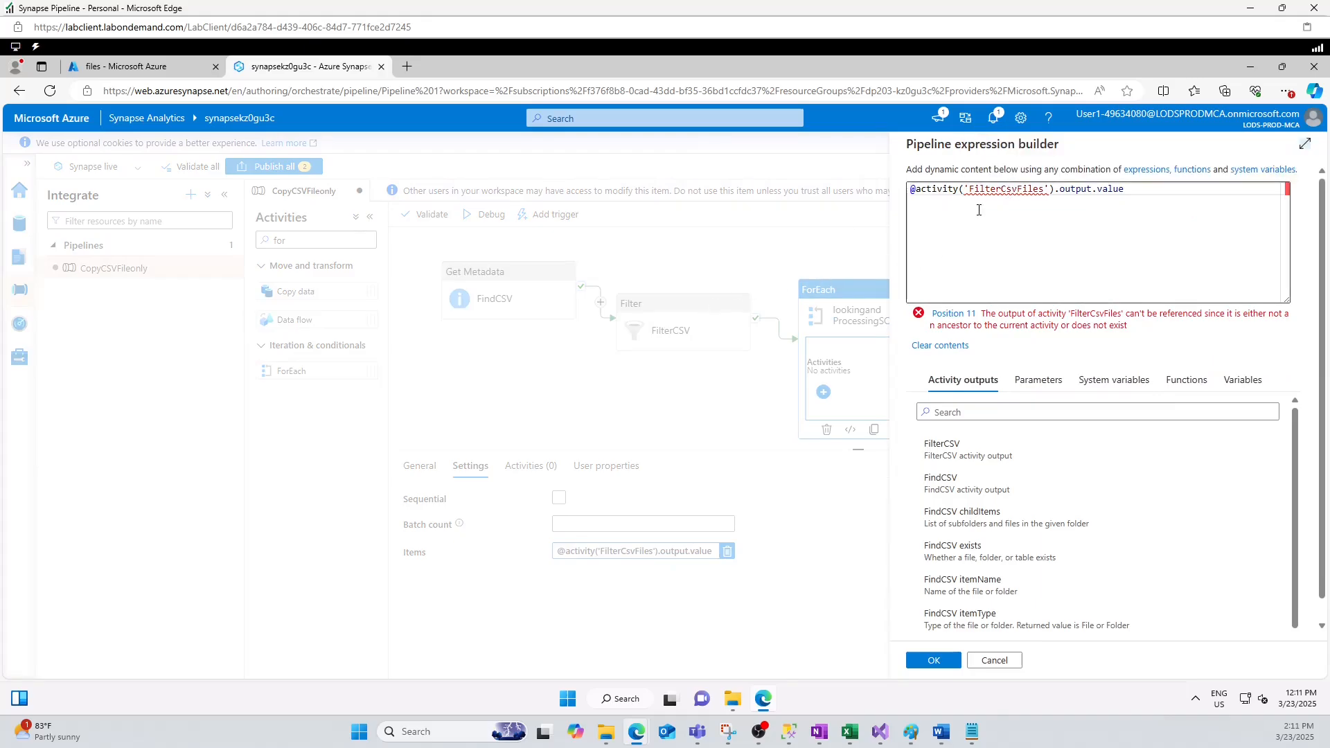
pyautogui.click(1016, 189)
pyautogui.press('Delete')
pyautogui.press('Delete')
pyautogui.press('Delete')
pyautogui.press('Delete')
pyautogui.press('Delete')
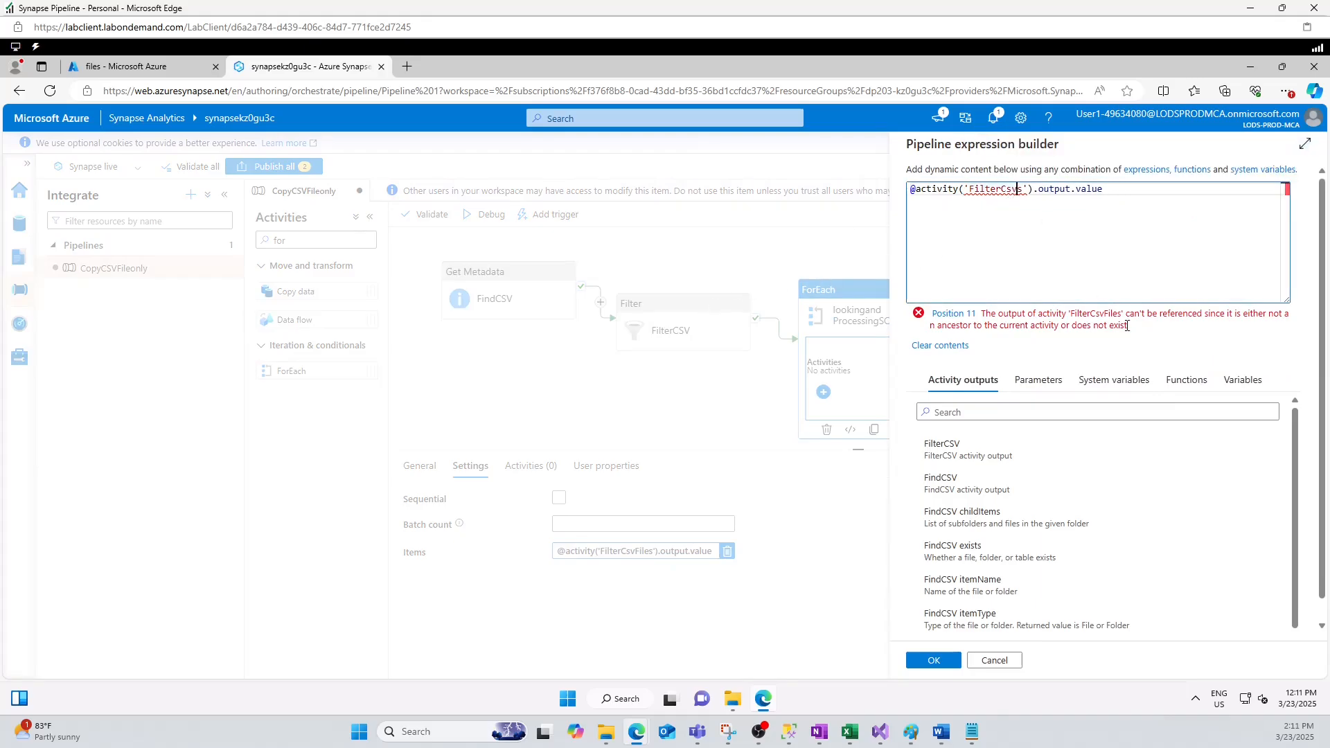
pyautogui.press('BackSpace')
pyautogui.press('BackSpace')
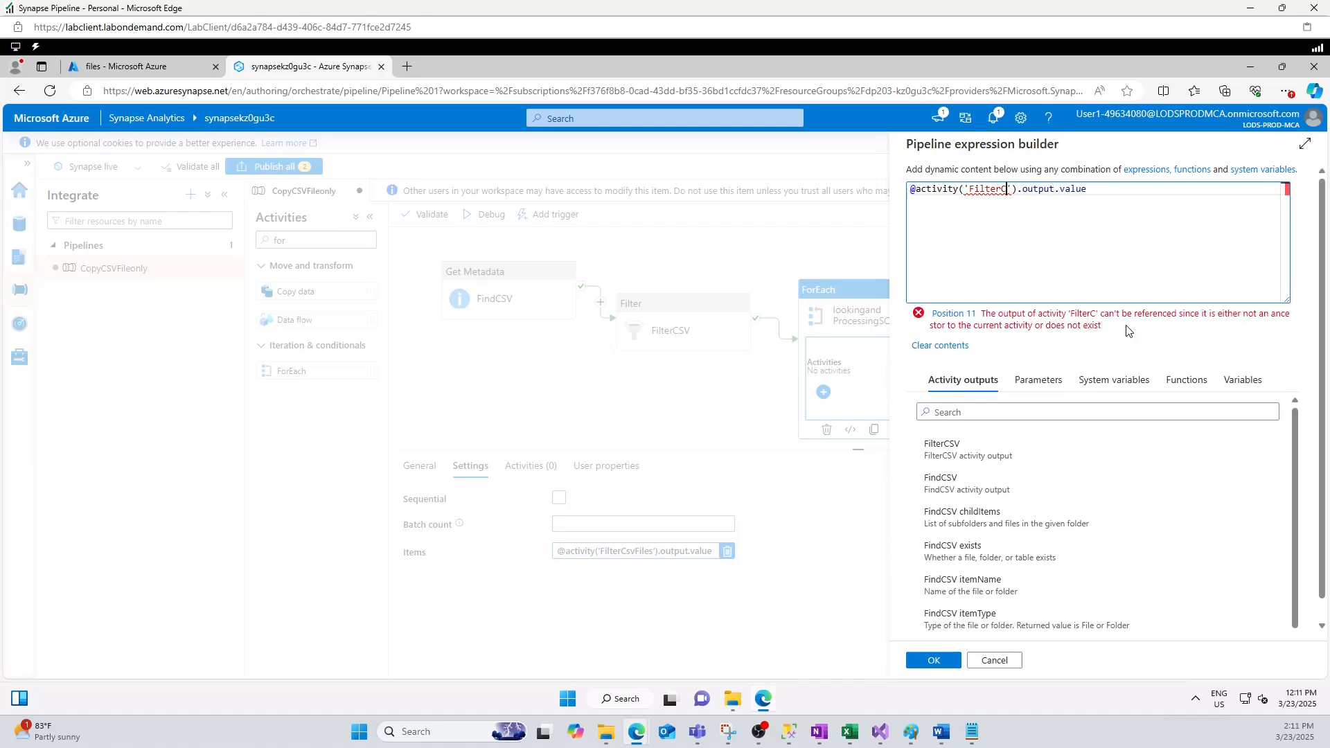
pyautogui.write('SV')
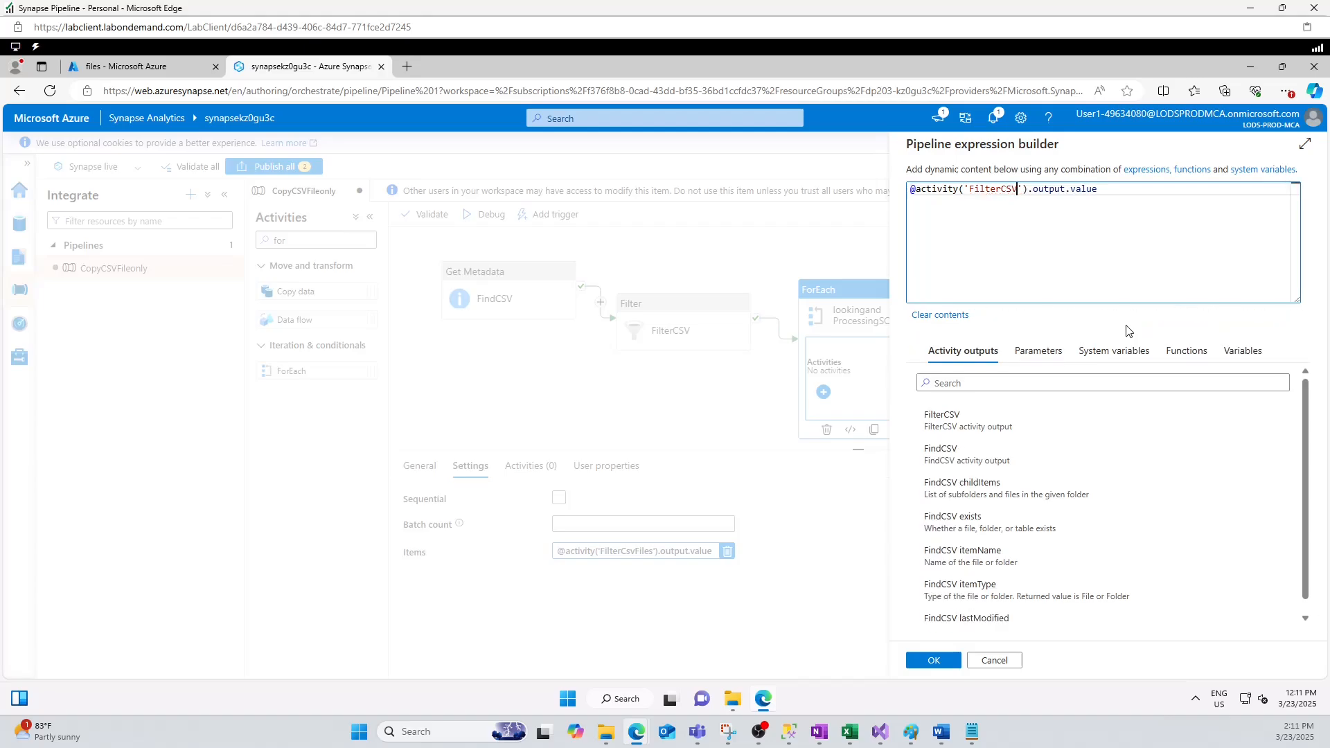
pyautogui.click(934, 660)
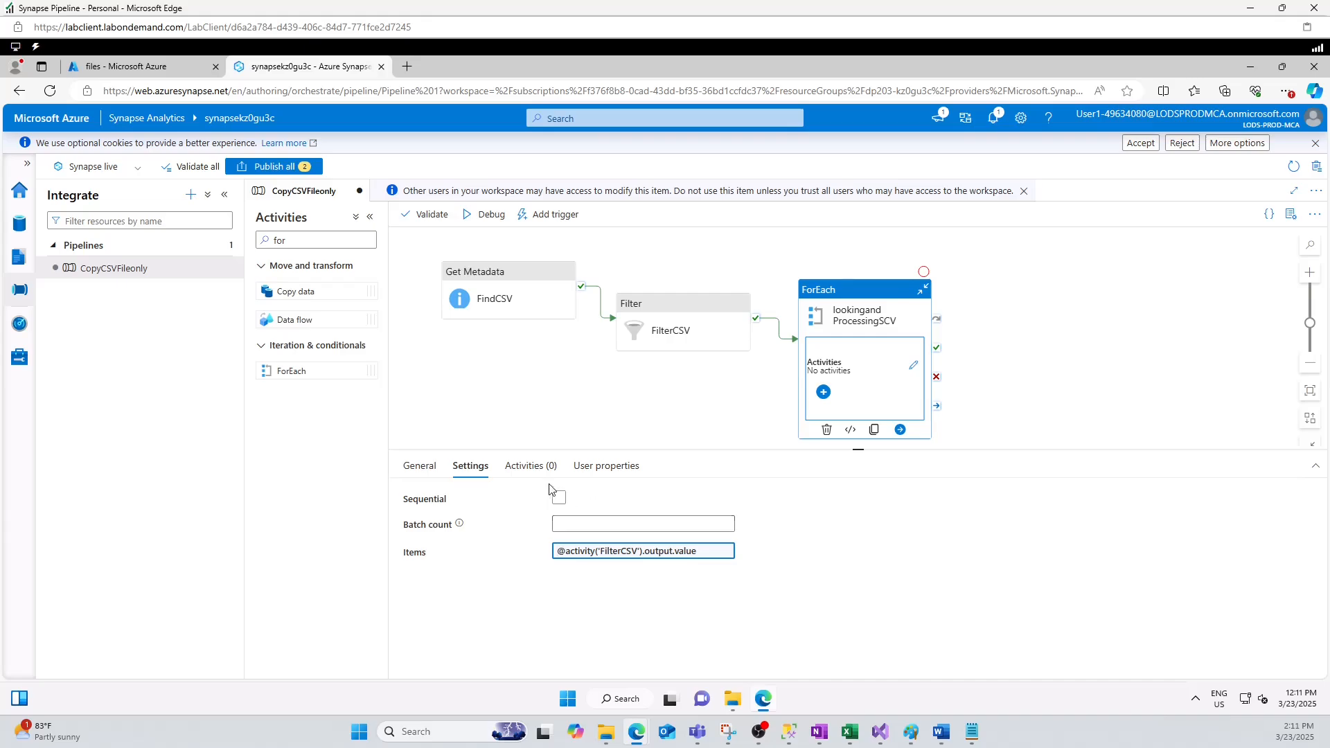
# Open the ForEach activity's inner canvas, check the planned flow in the Paint diagram, and add a Get Metadata activity inside the loop
pyautogui.click(530, 466)
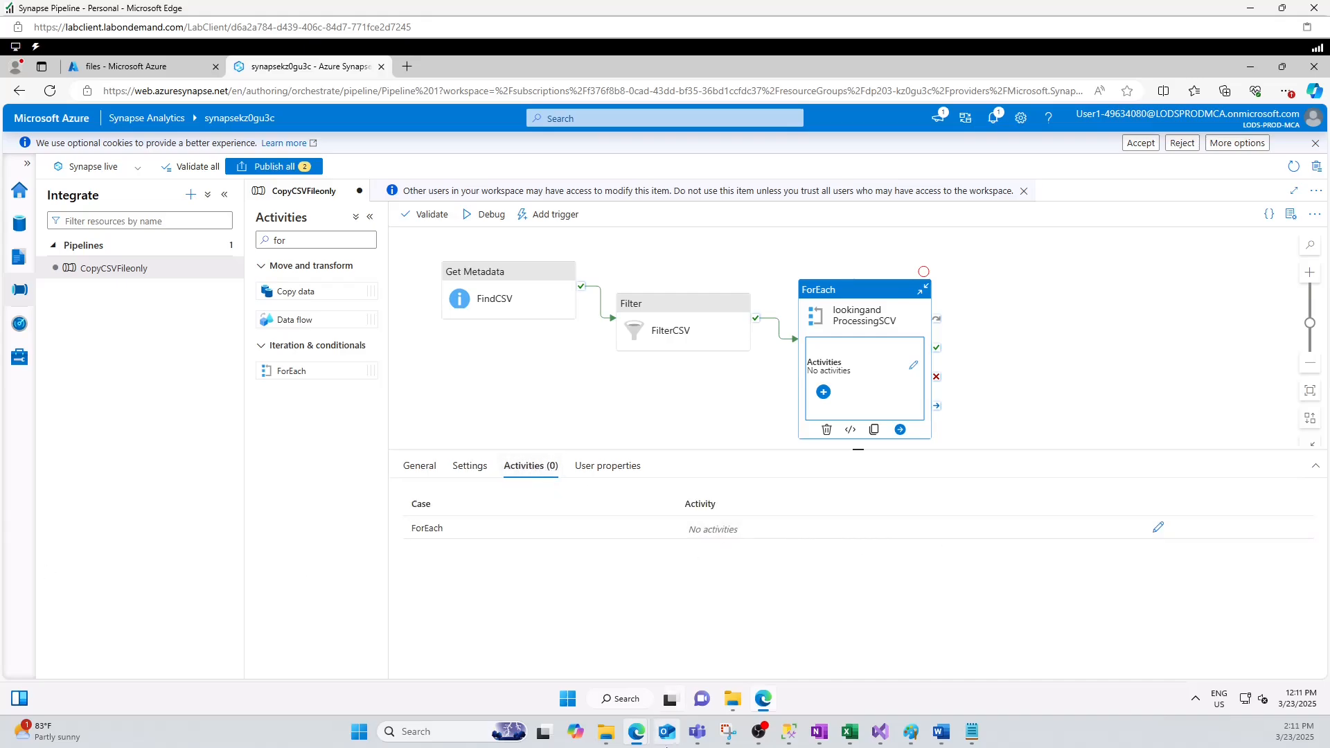
pyautogui.click(908, 733)
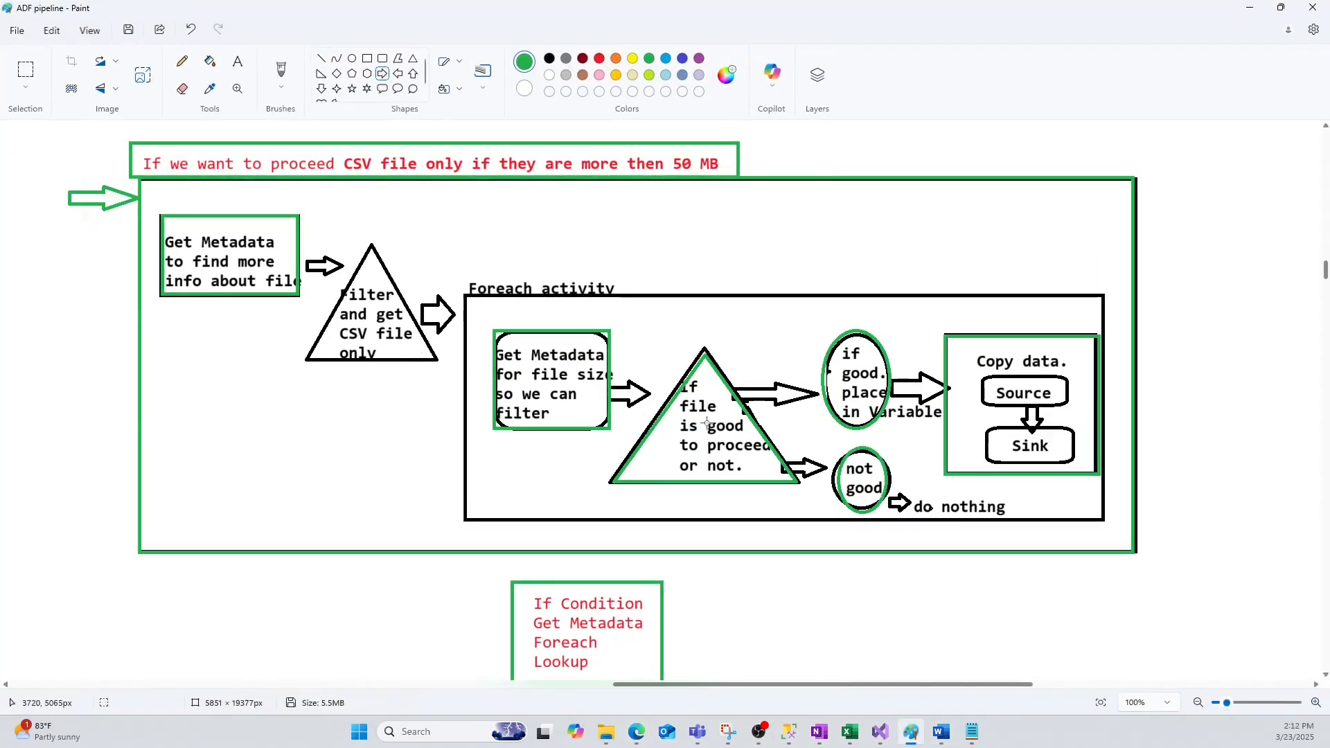
pyautogui.click(1251, 10)
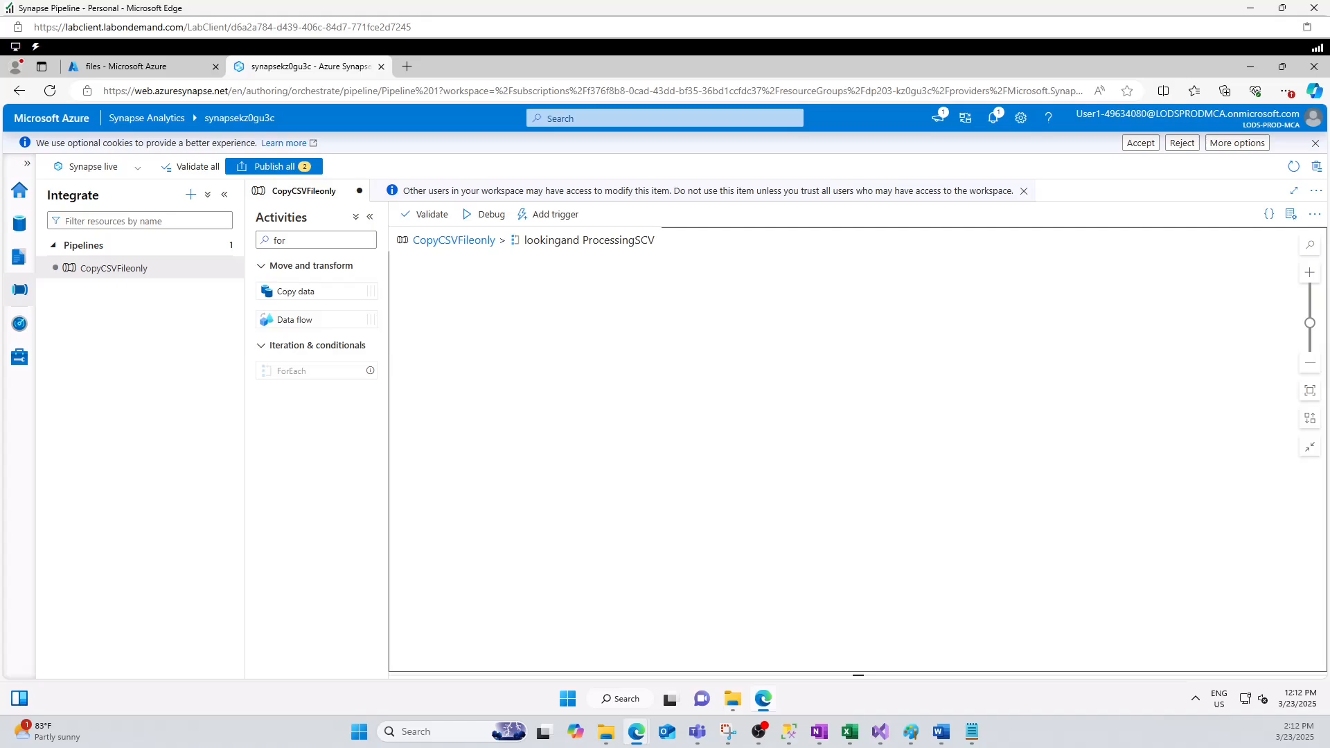
pyautogui.click(300, 242)
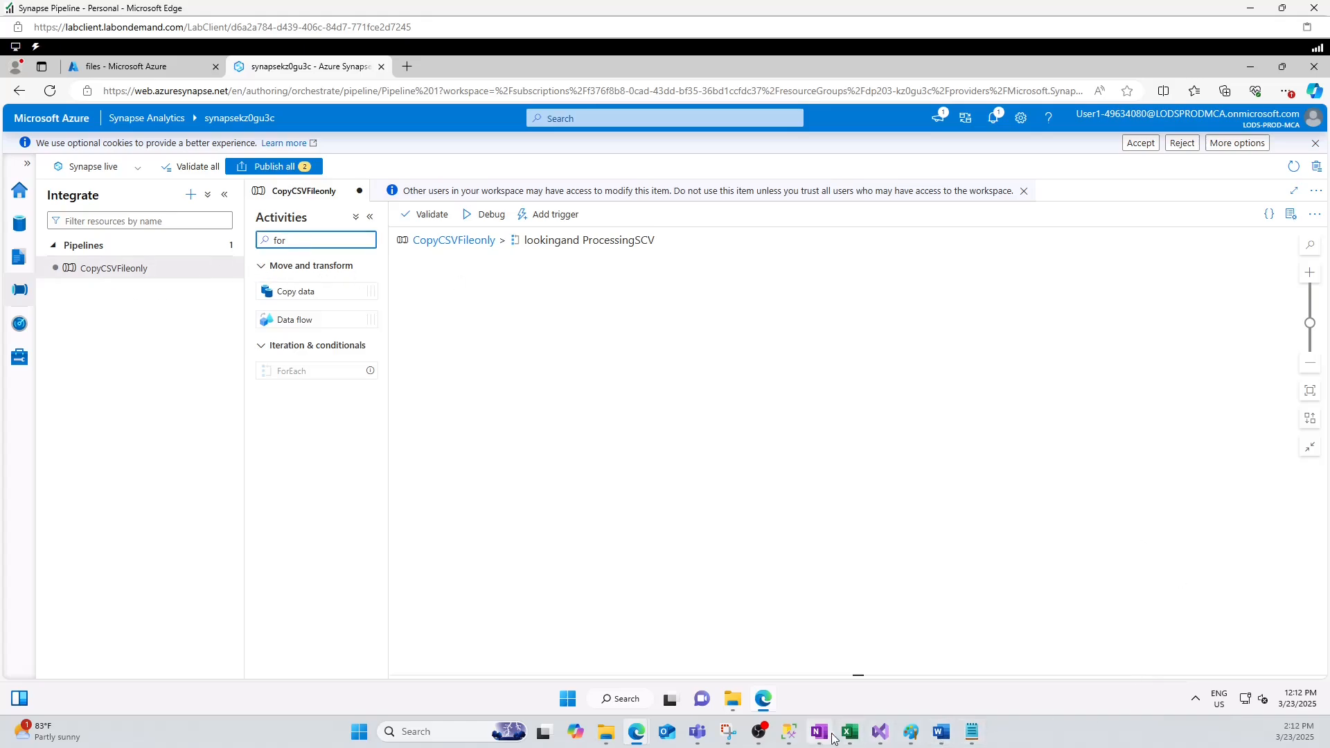
pyautogui.click(910, 732)
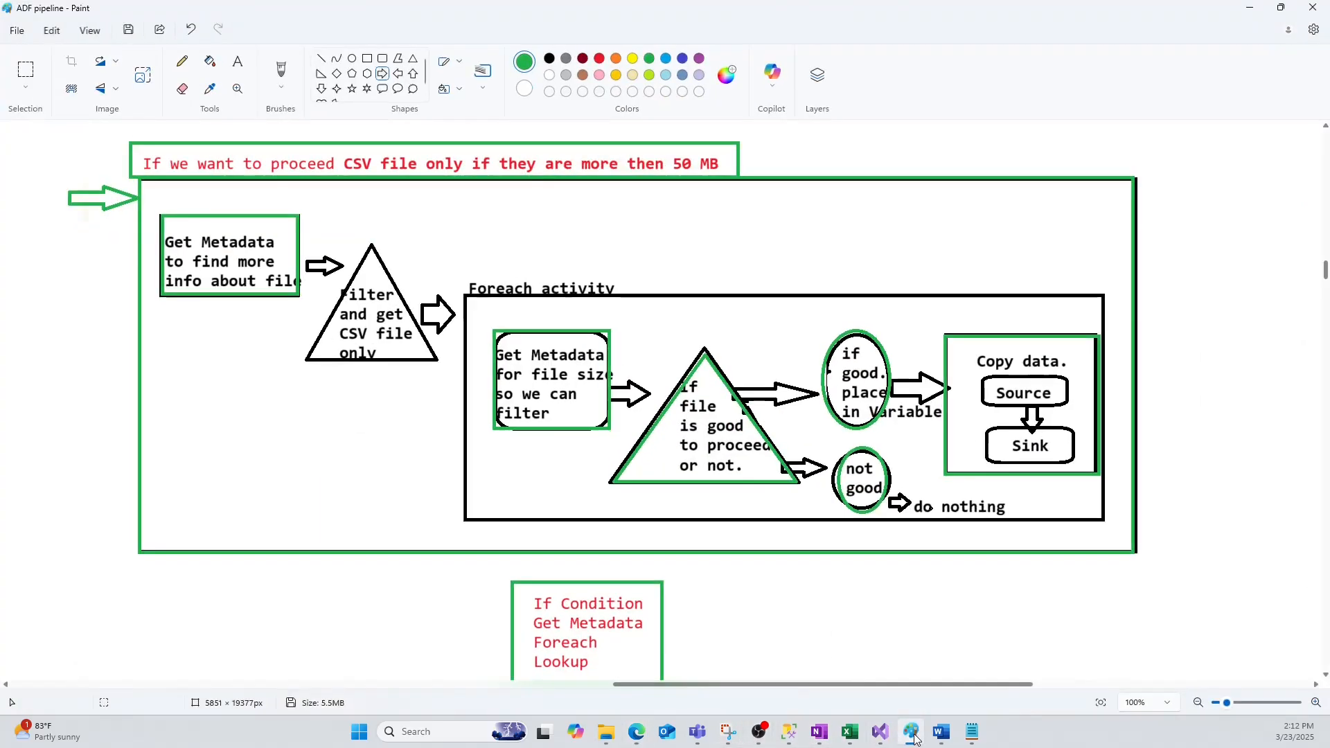
pyautogui.click(911, 732)
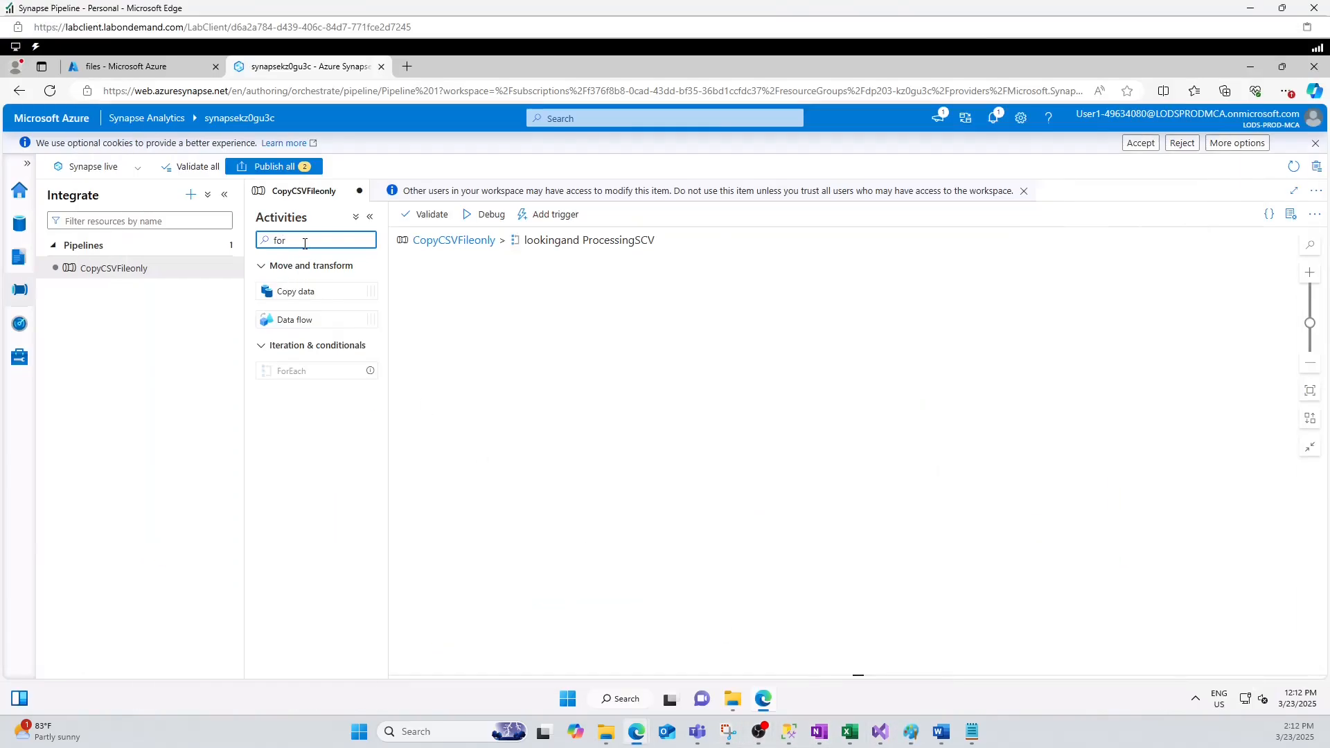
pyautogui.press('BackSpace')
pyautogui.press('BackSpace')
pyautogui.press('BackSpace')
pyautogui.write('getme')
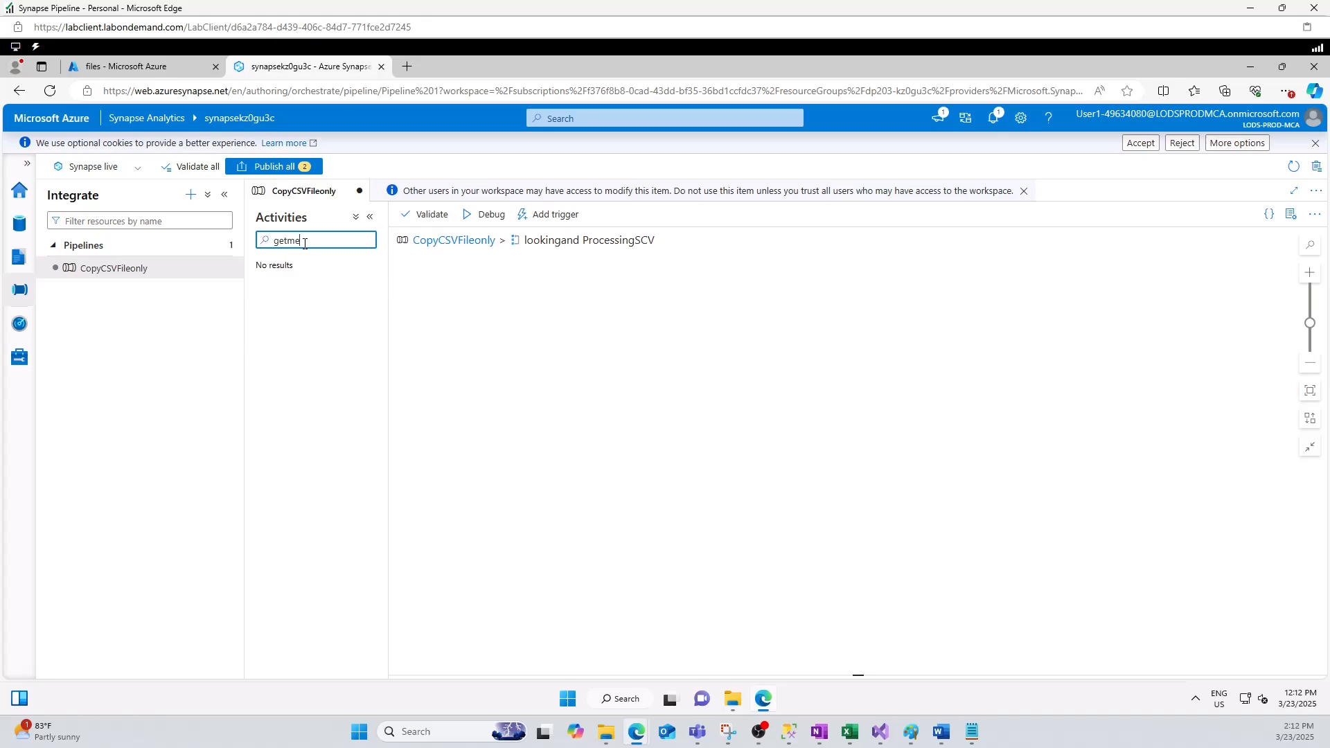
pyautogui.press('BackSpace')
pyautogui.press('BackSpace')
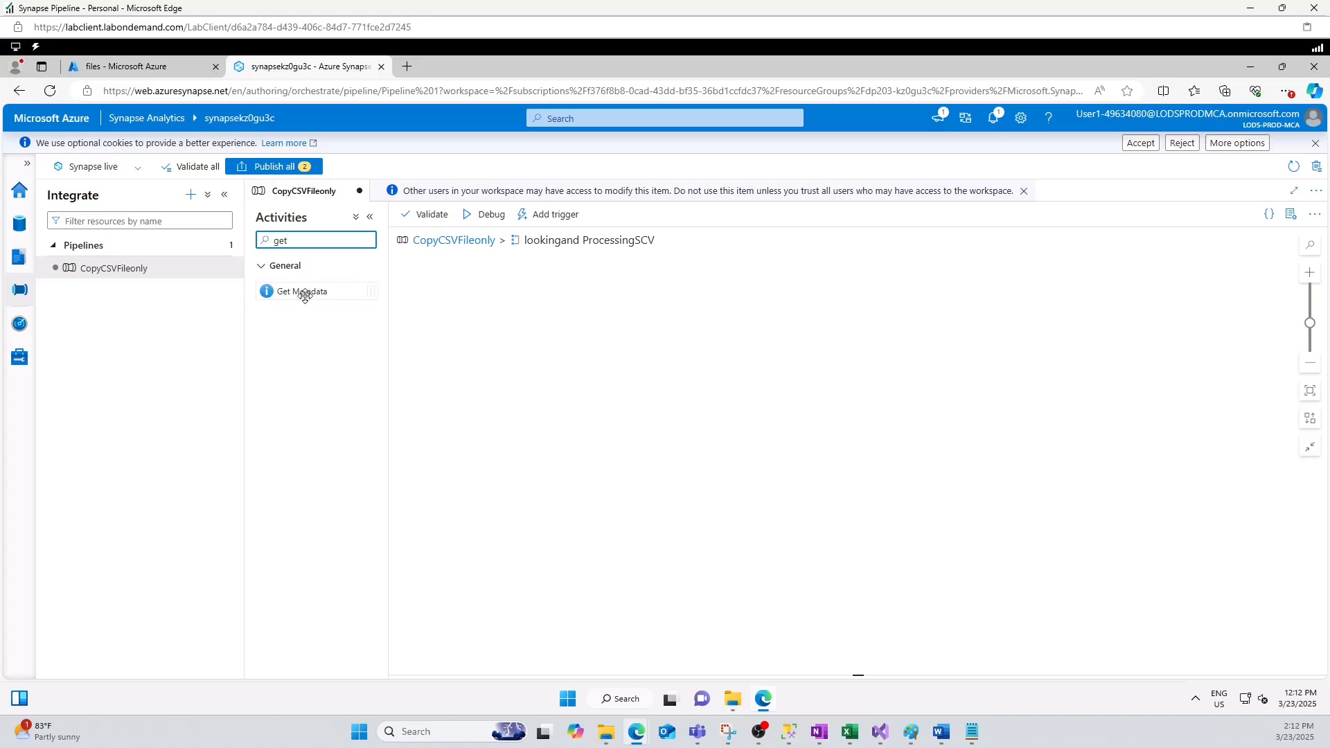
pyautogui.moveTo(304, 296); pyautogui.dragTo(516, 291)
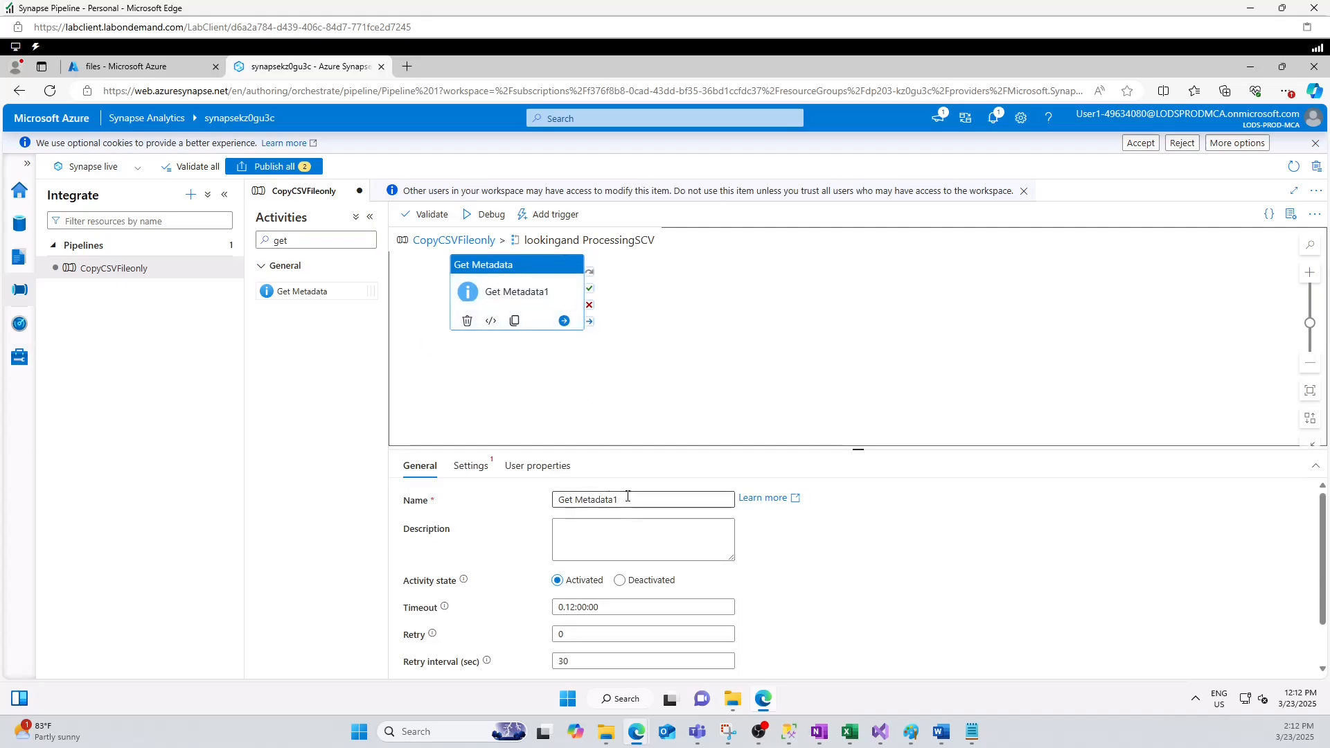
# Rename the Get Metadata activity inside the ForEach as "Get Csv File Size"
pyautogui.moveTo(628, 496); pyautogui.dragTo(535, 500)
pyautogui.write('get')
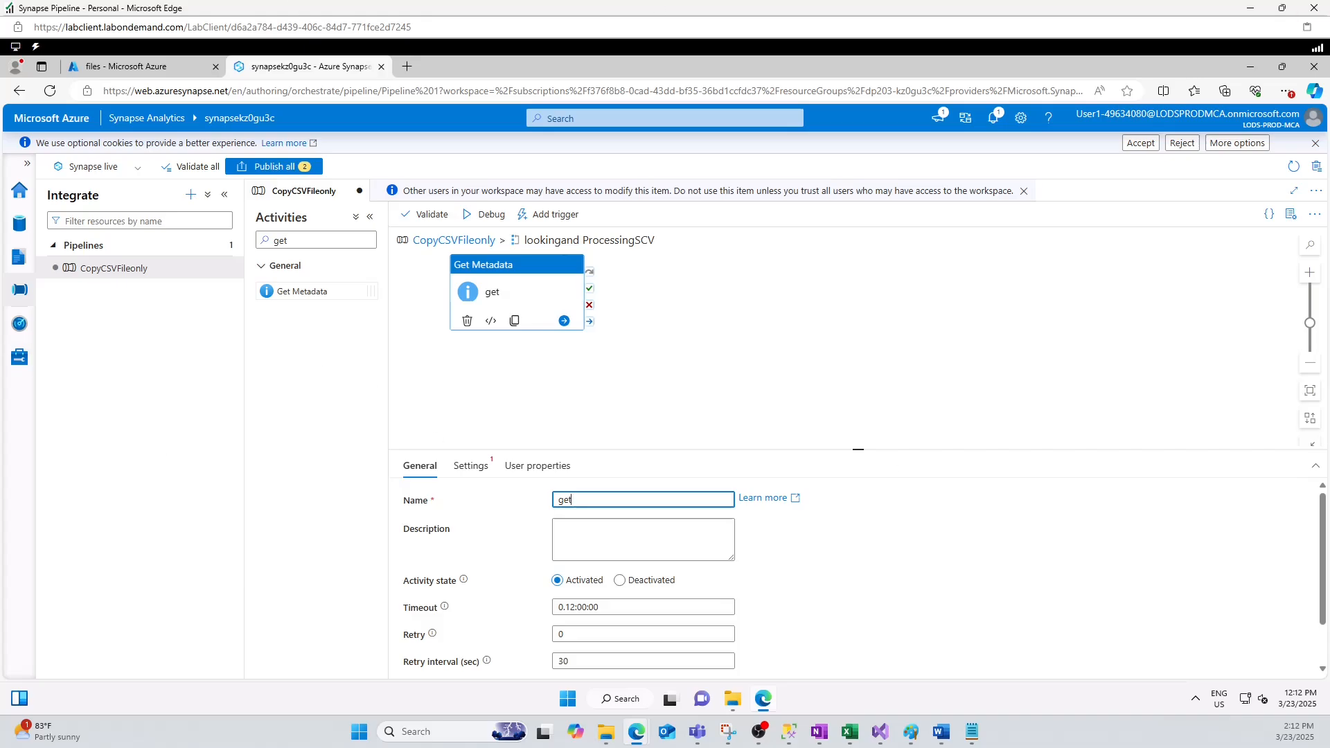
pyautogui.hotkey('alt', 'Tab')
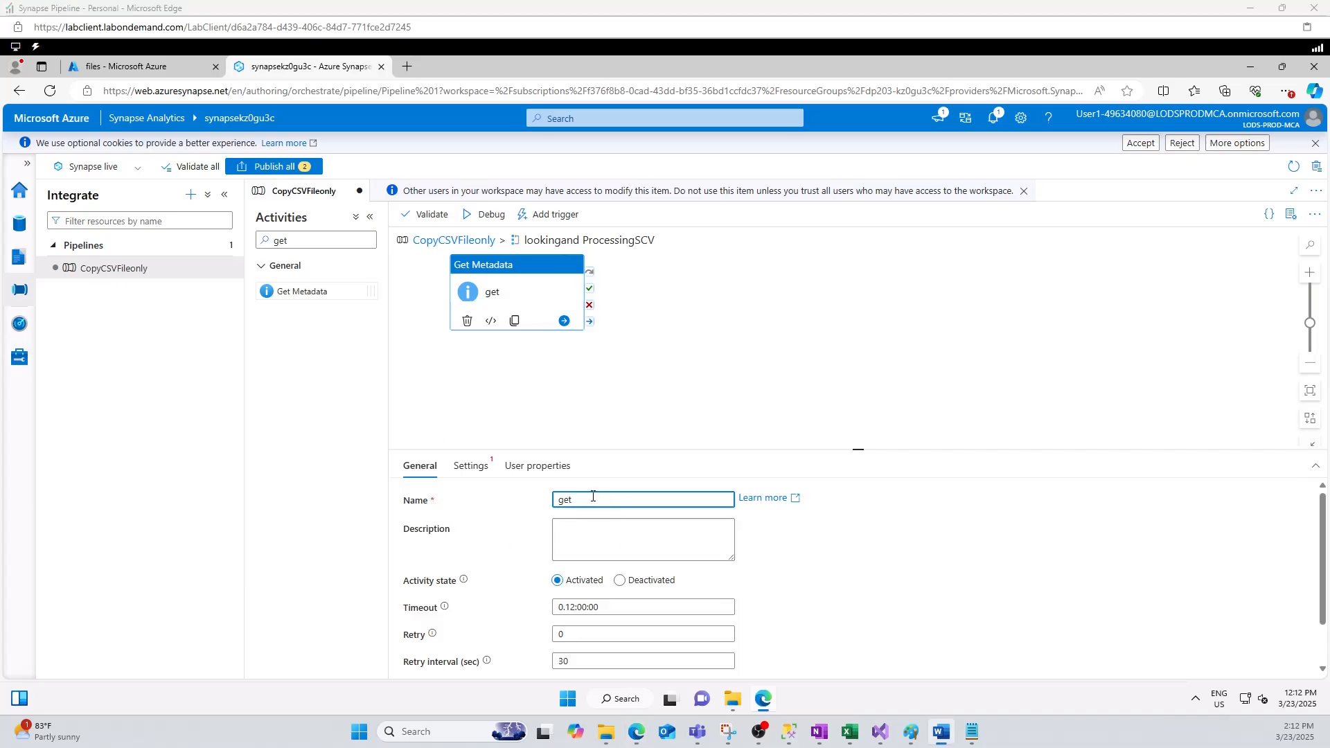
pyautogui.moveTo(594, 499); pyautogui.dragTo(545, 510)
pyautogui.write('Get Csv File Size')
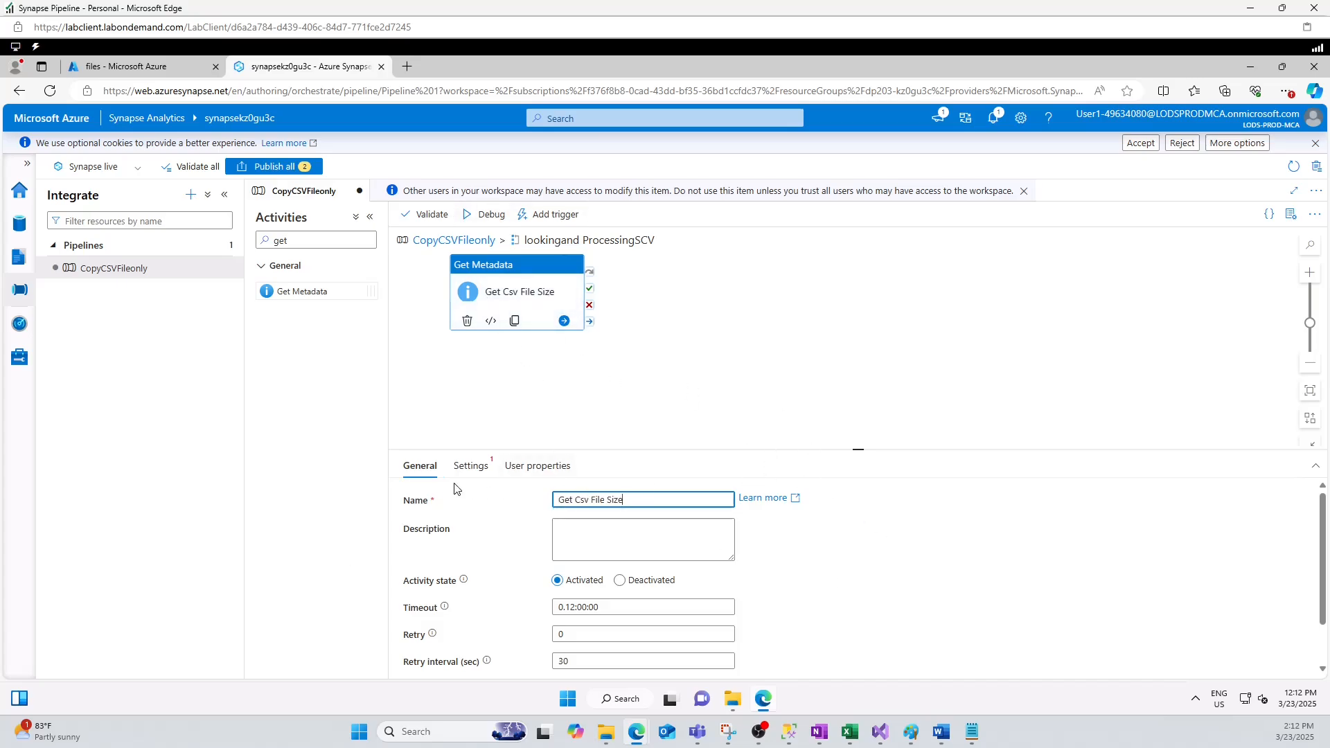
# Start a new dataset for Get Csv File Size using Azure Data Lake Storage Gen2 and the DelimitedText format
pyautogui.click(480, 465)
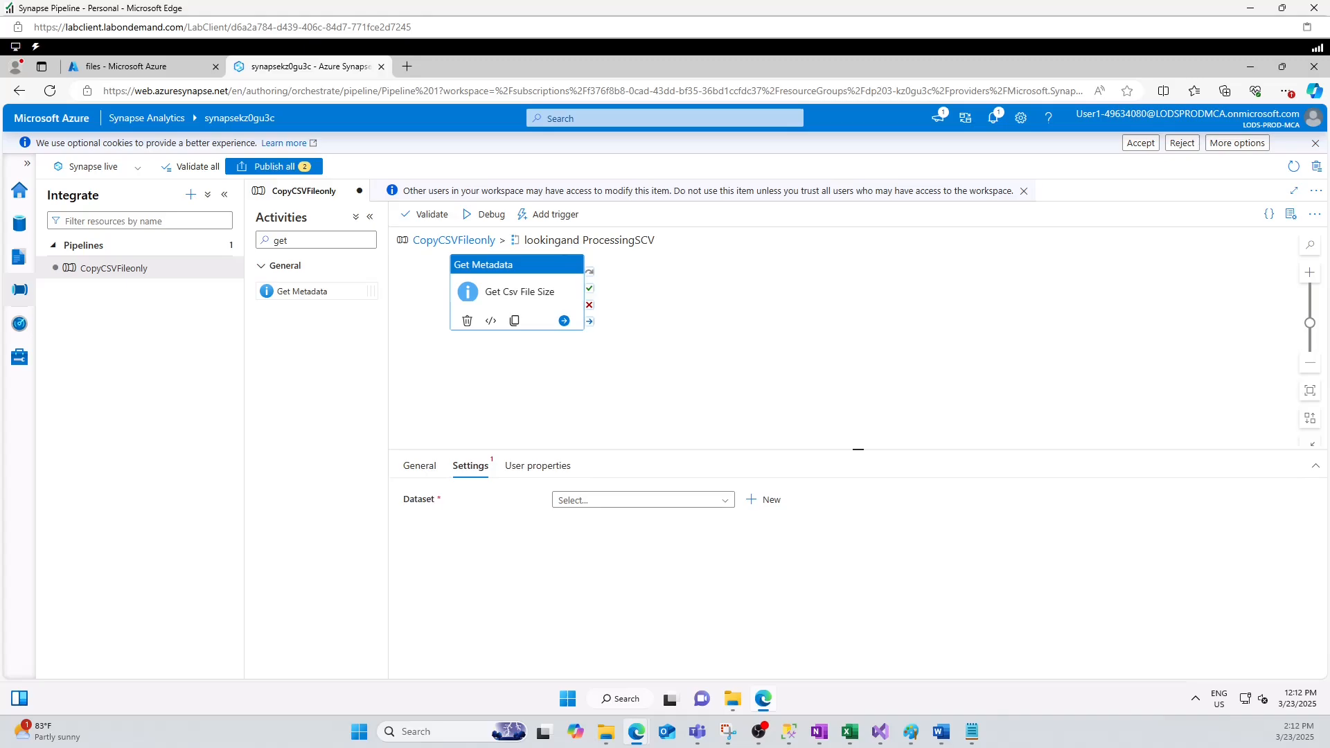
pyautogui.click(764, 500)
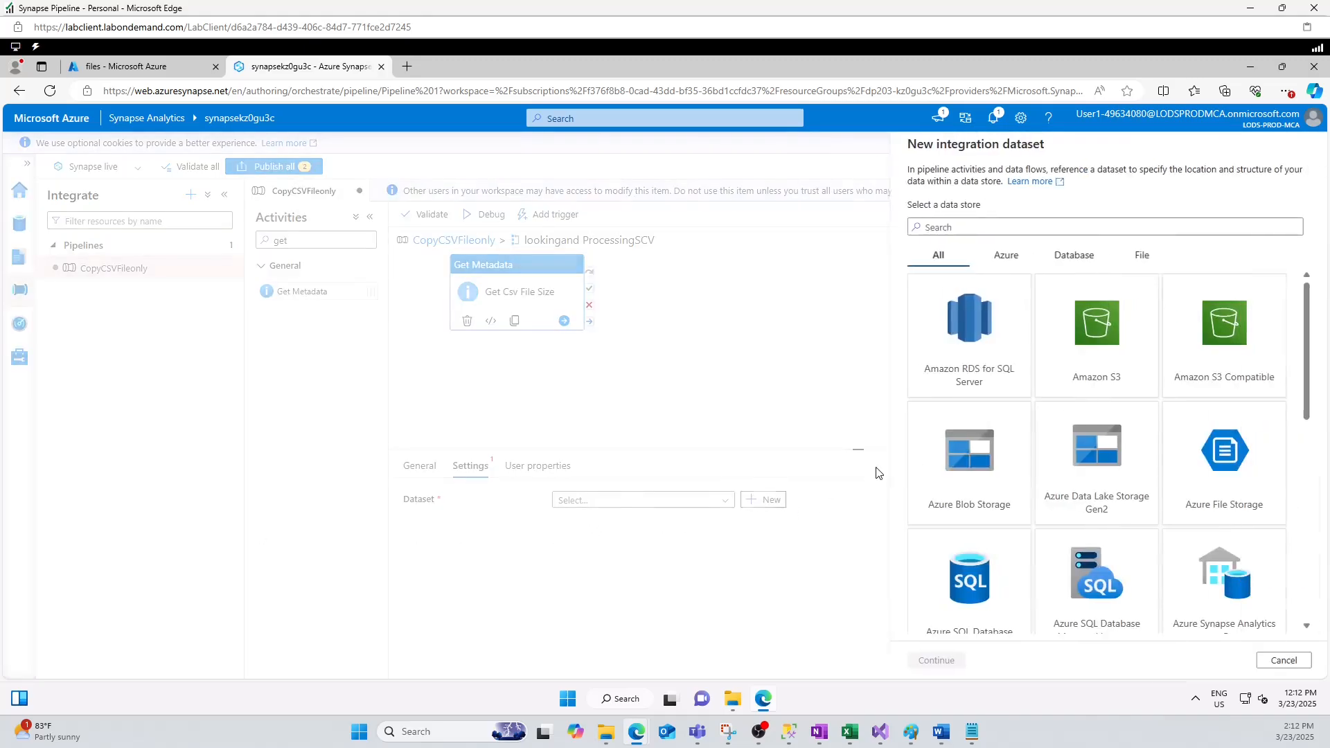
pyautogui.click(1096, 463)
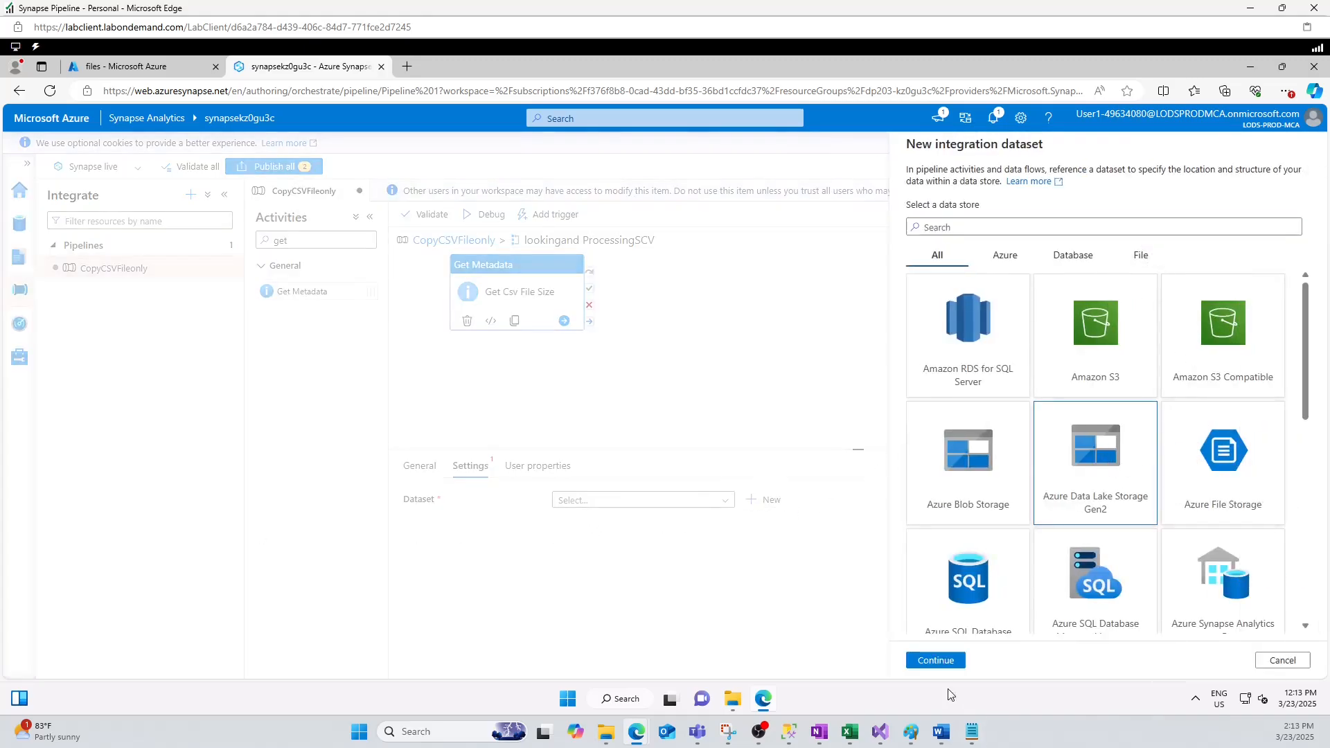
pyautogui.click(940, 666)
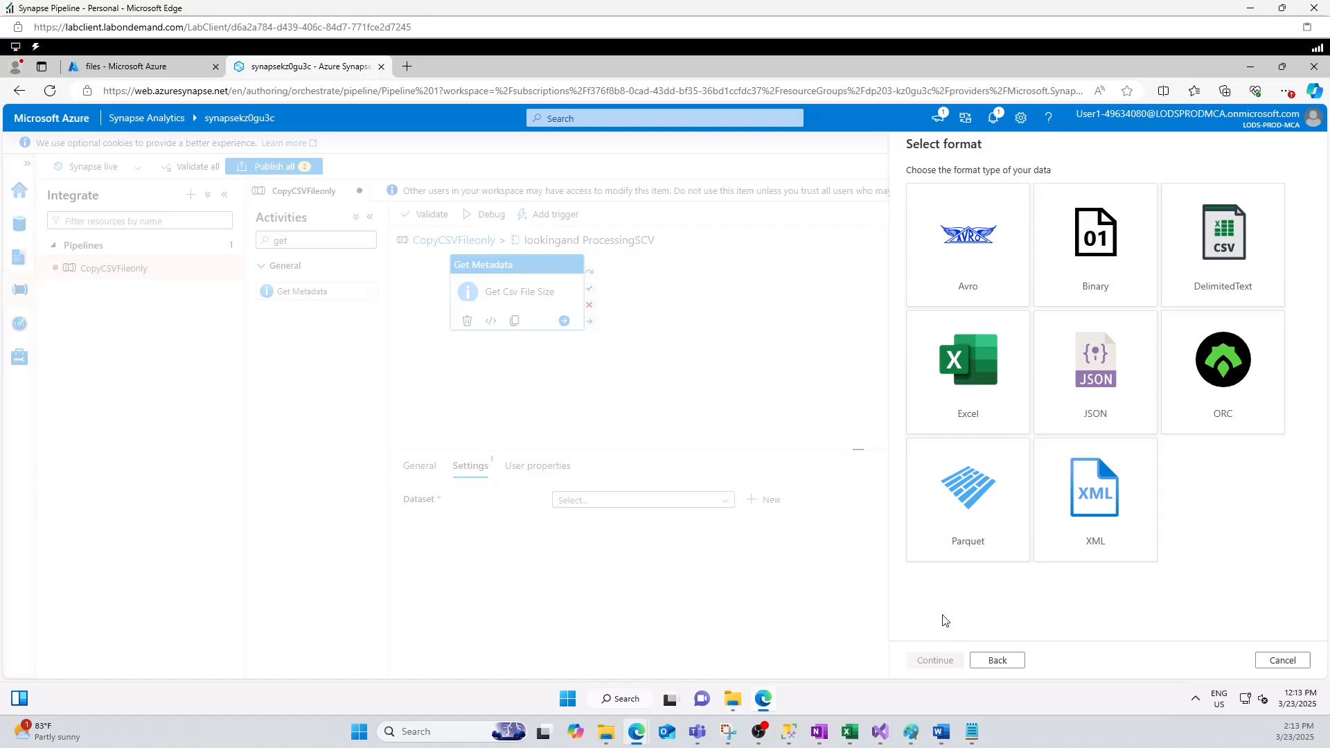
pyautogui.click(1207, 271)
pyautogui.click(942, 664)
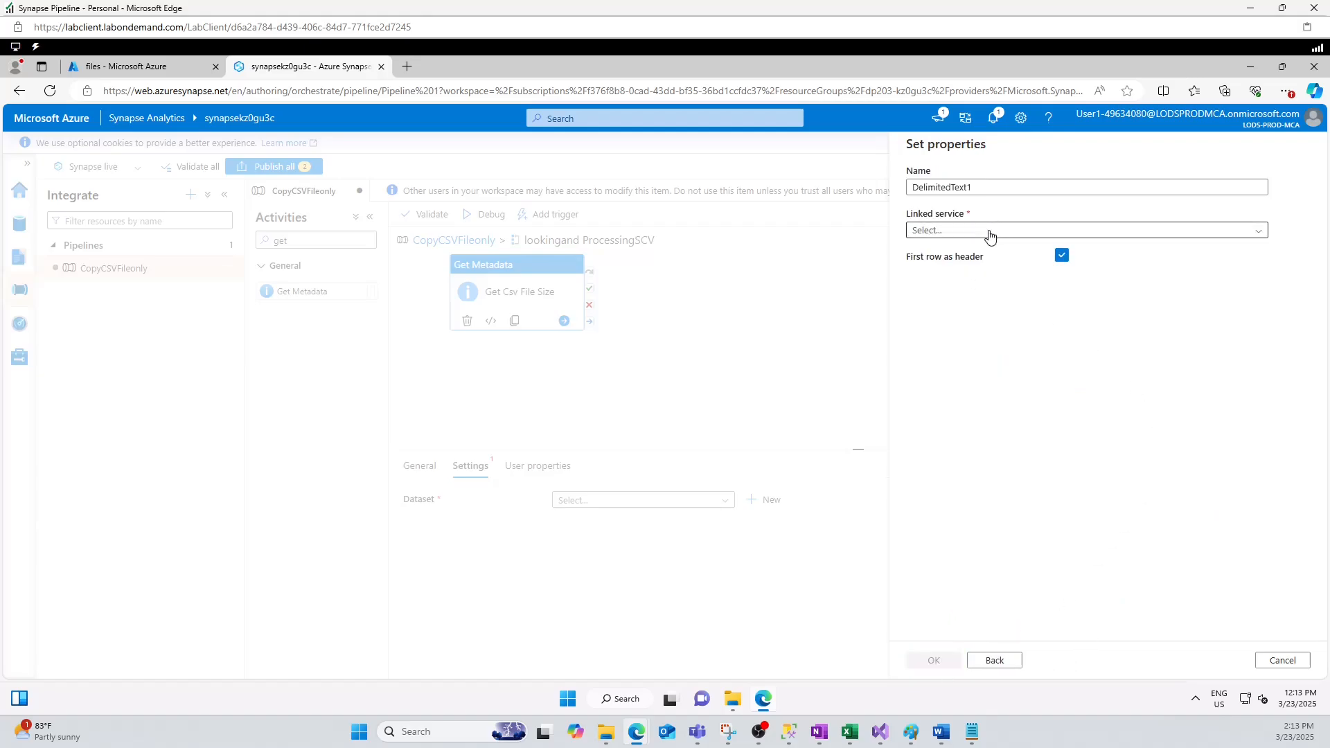
# Name the new dataset FileMetadataInfo and choose DilipStorage as its linked service
pyautogui.click(996, 186)
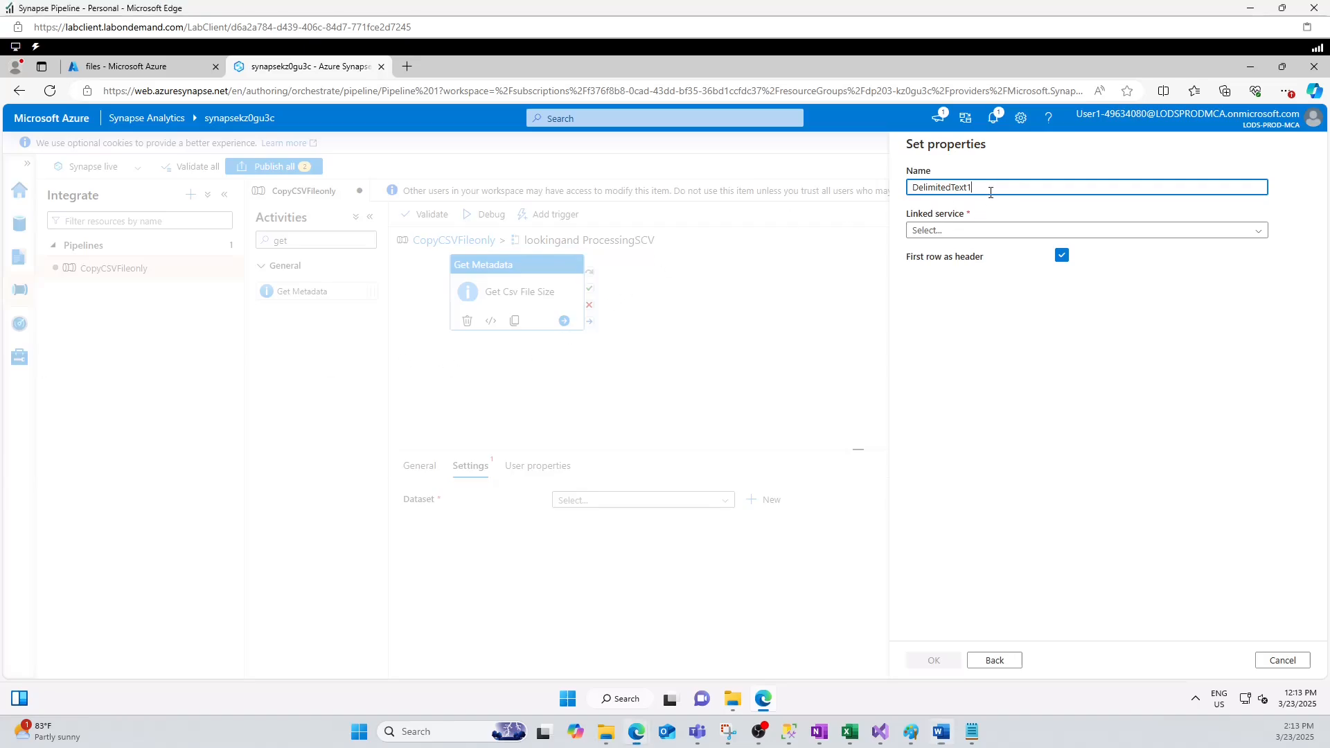
pyautogui.moveTo(987, 189); pyautogui.dragTo(892, 188)
pyautogui.write('FileMetadataInfo')
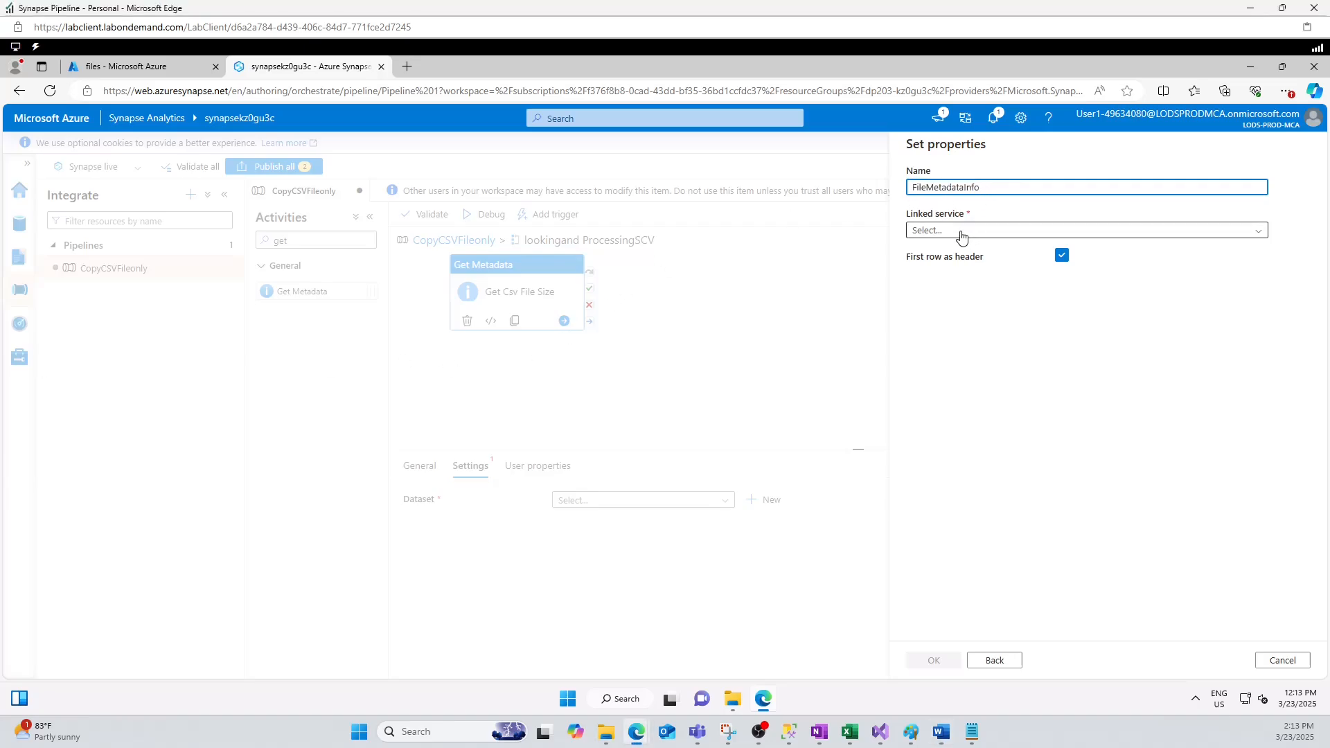
pyautogui.click(962, 232)
pyautogui.click(950, 324)
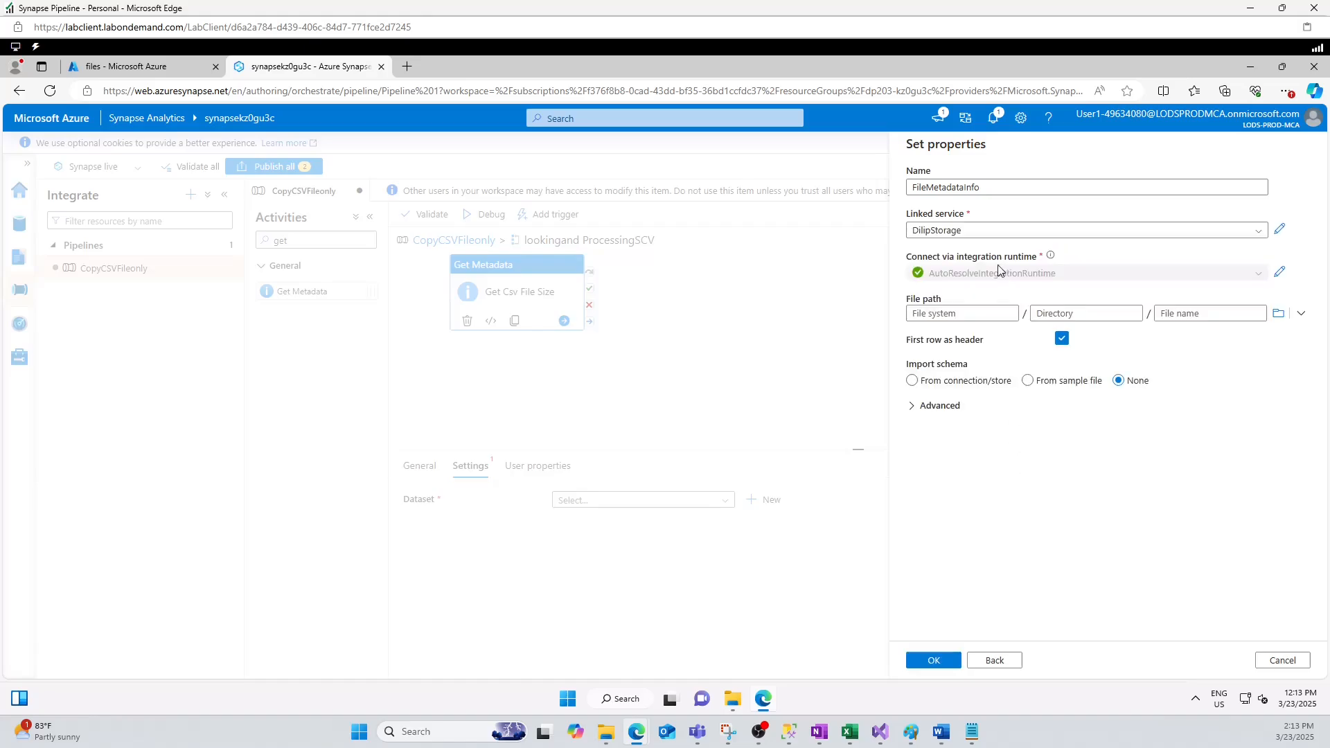
# Create the dataset with the file path files/Input, First row as header turned off and Import schema set to None
pyautogui.click(1278, 314)
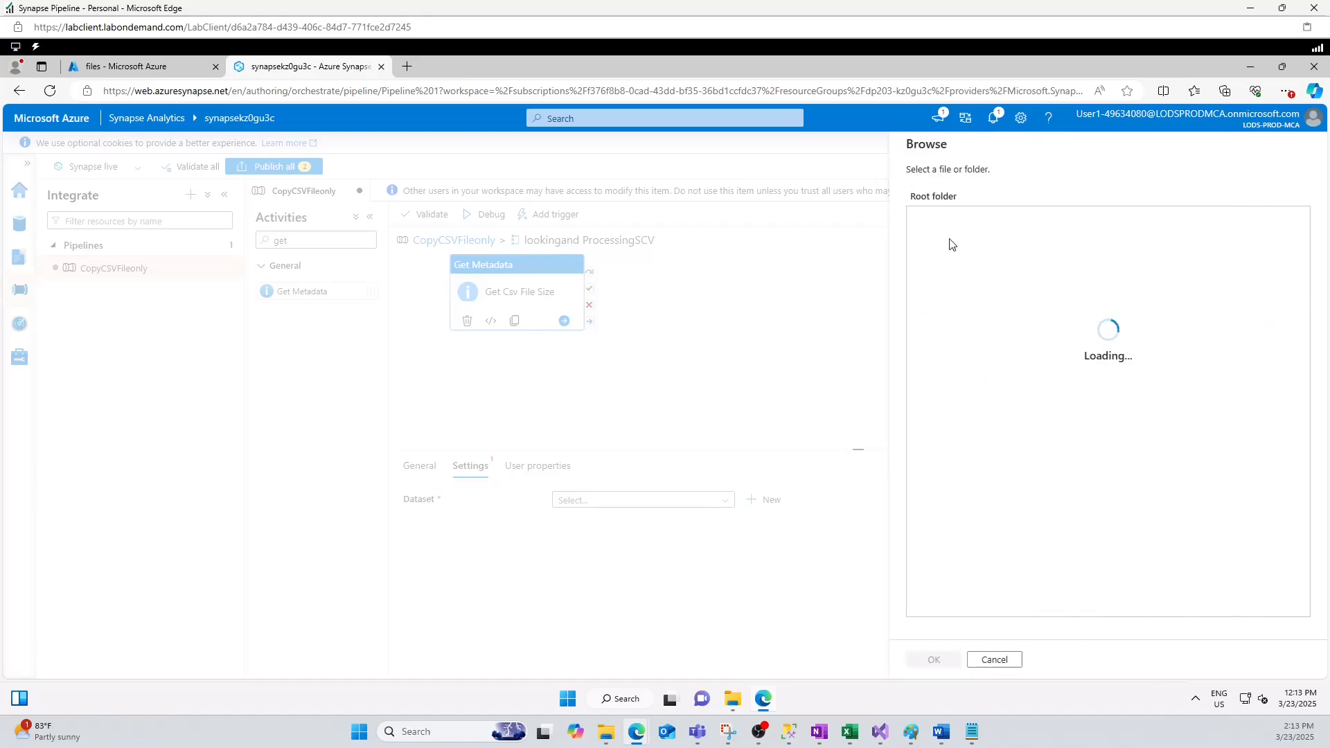
pyautogui.click(933, 222)
pyautogui.click(941, 230)
pyautogui.click(934, 659)
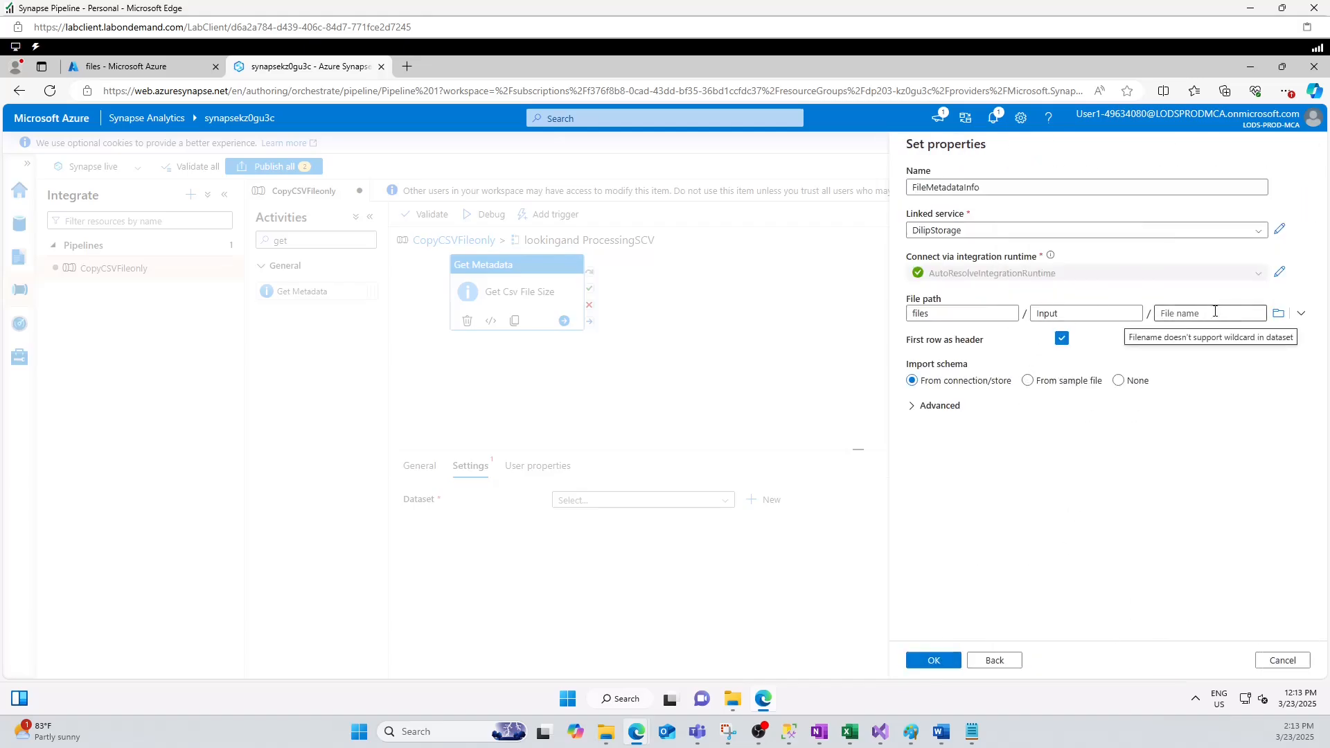
pyautogui.click(1061, 339)
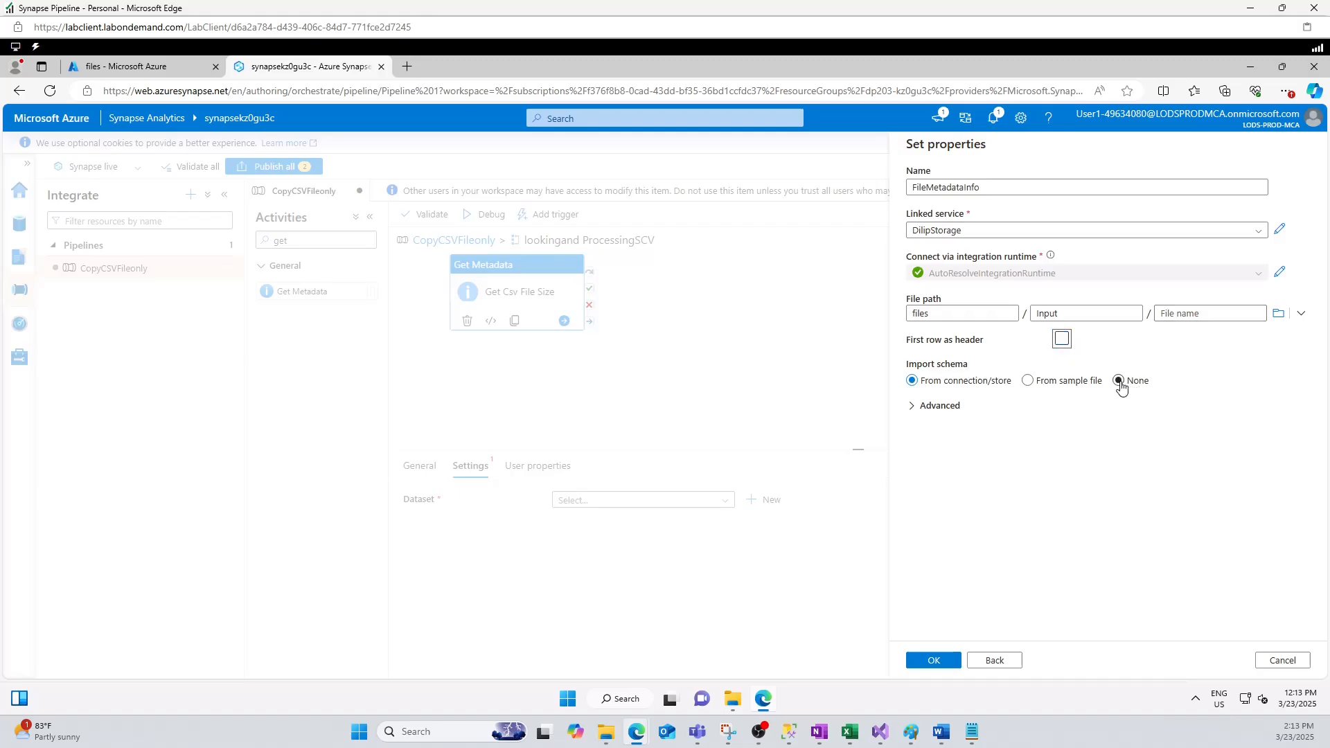
pyautogui.click(1119, 381)
pyautogui.click(935, 661)
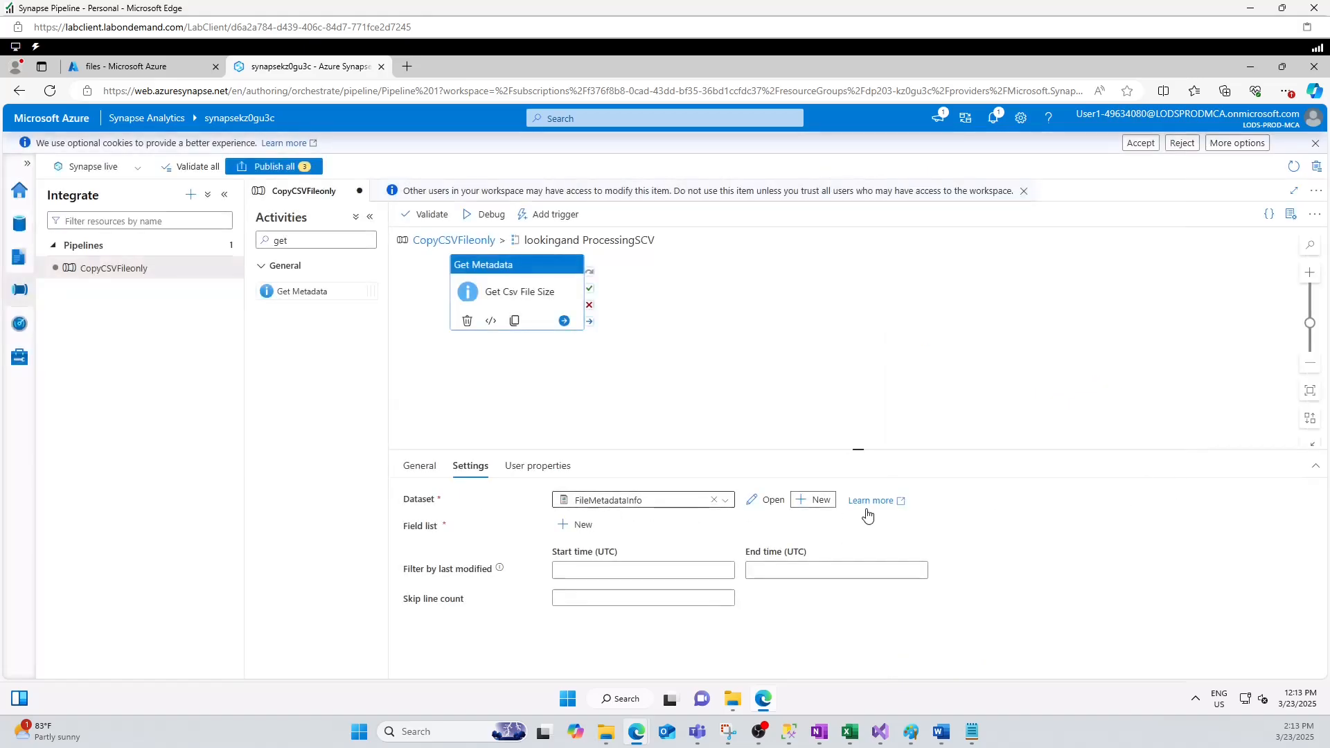
# Open the FileMetadataInfo dataset and add a String parameter named FileName
pyautogui.click(773, 500)
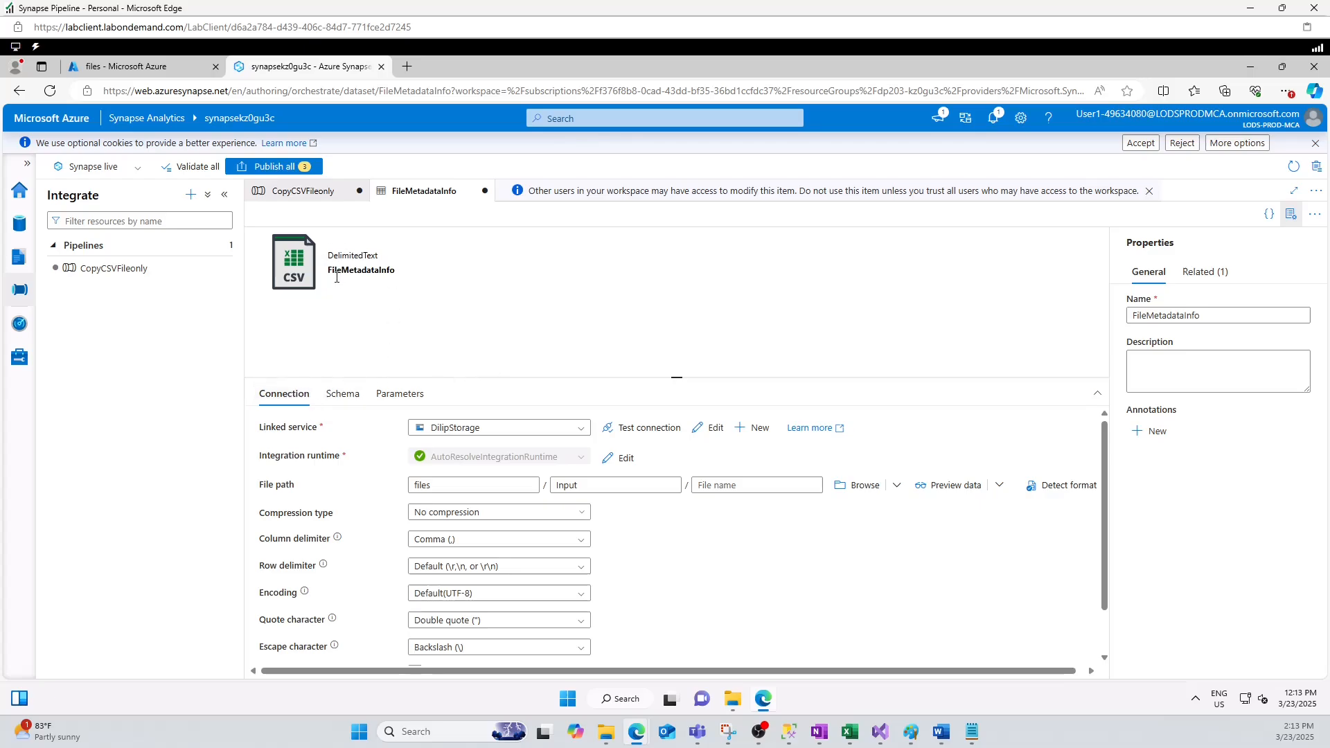
pyautogui.click(388, 396)
pyautogui.click(289, 433)
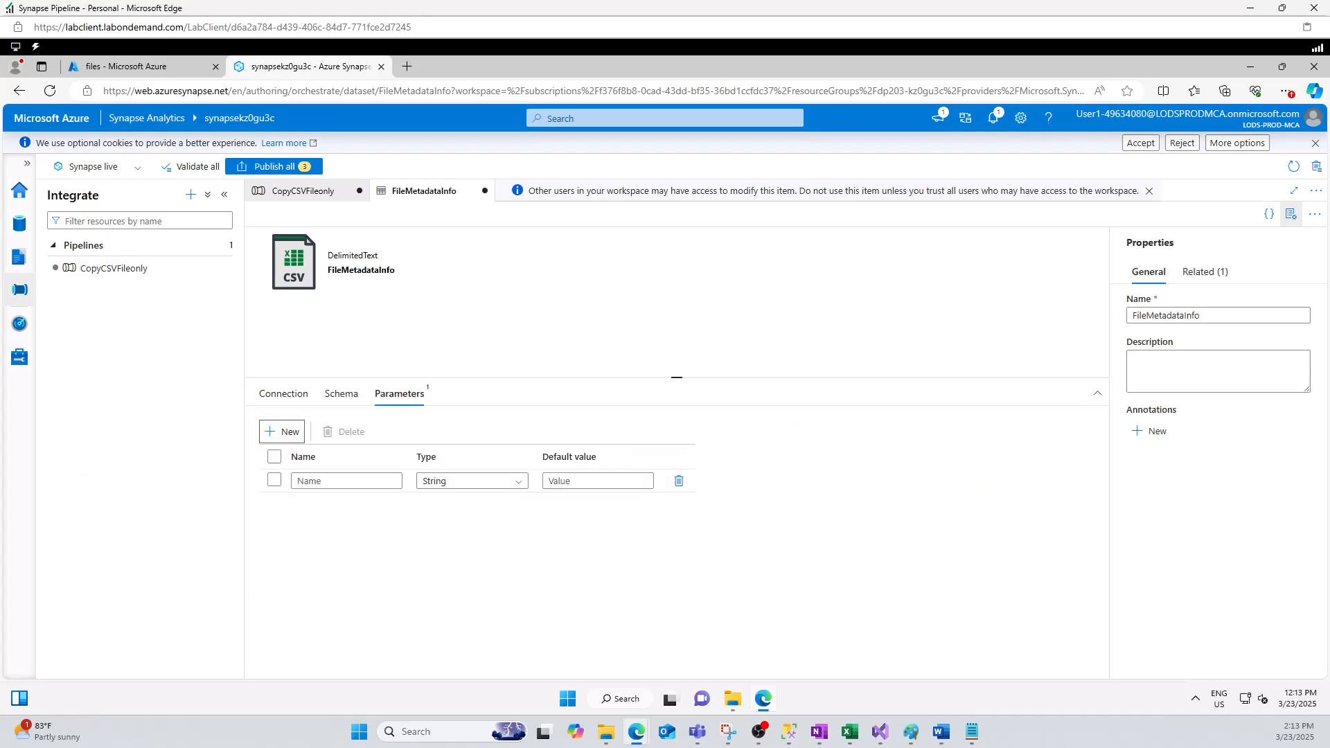
pyautogui.click(326, 482)
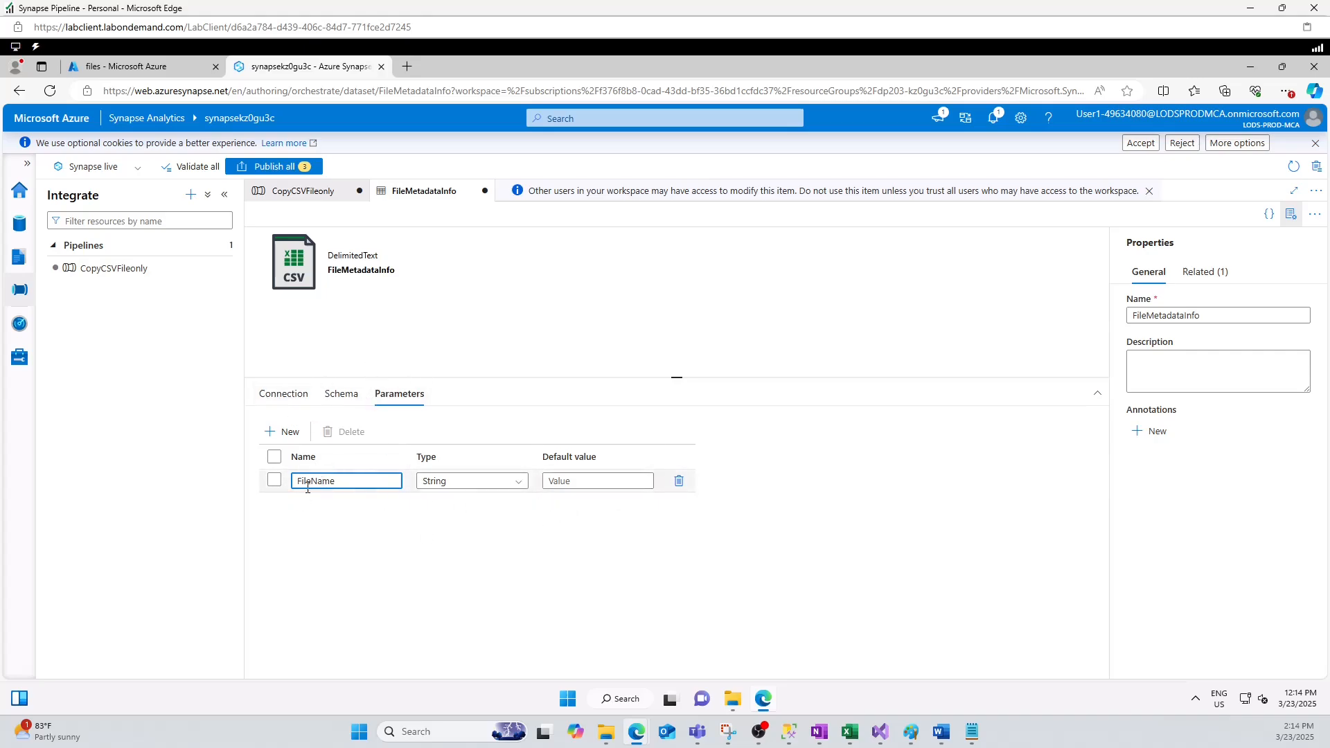
pyautogui.click(281, 394)
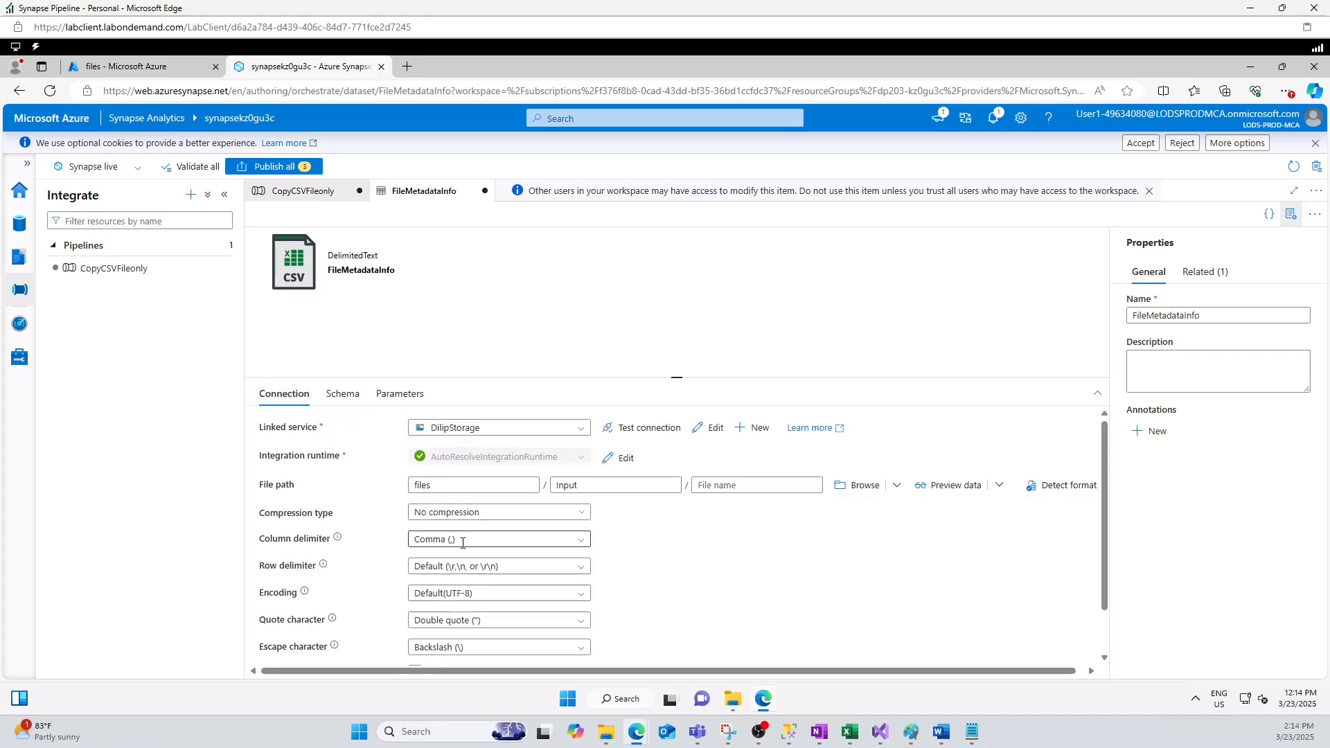
pyautogui.click(738, 487)
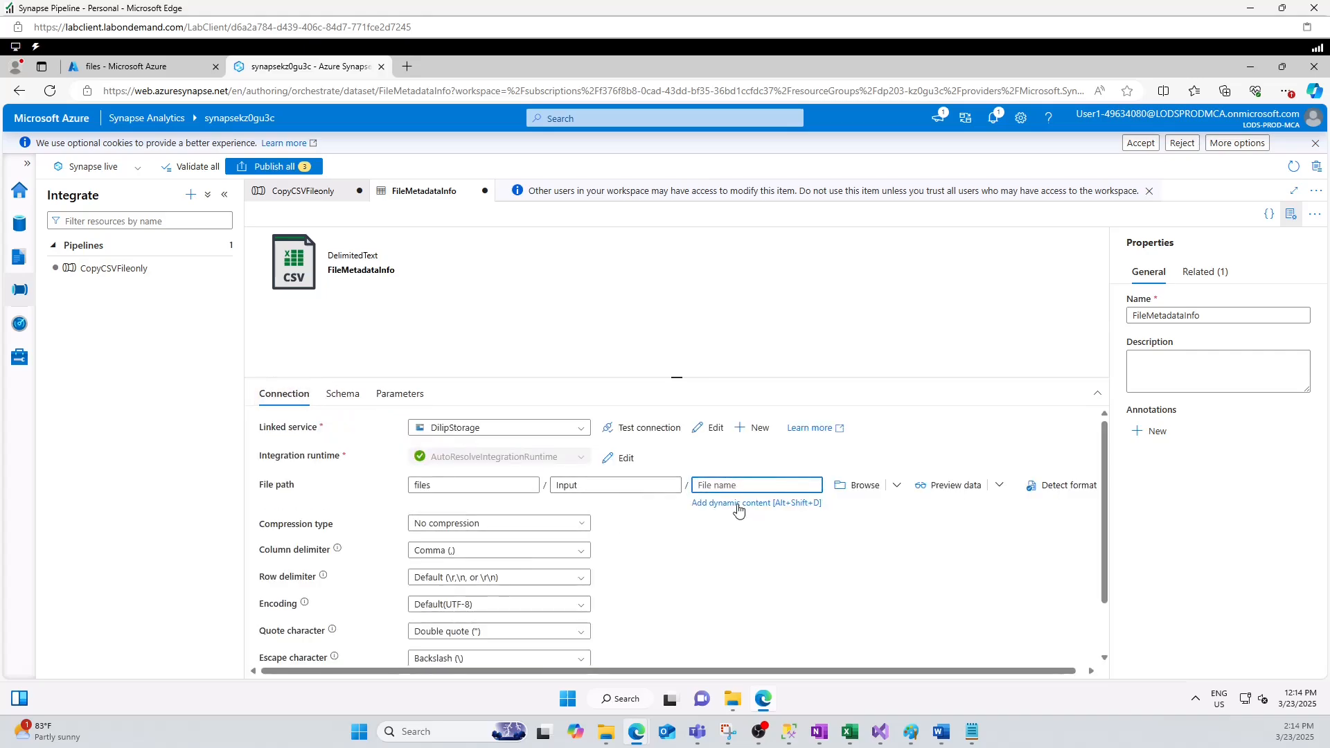
pyautogui.click(718, 503)
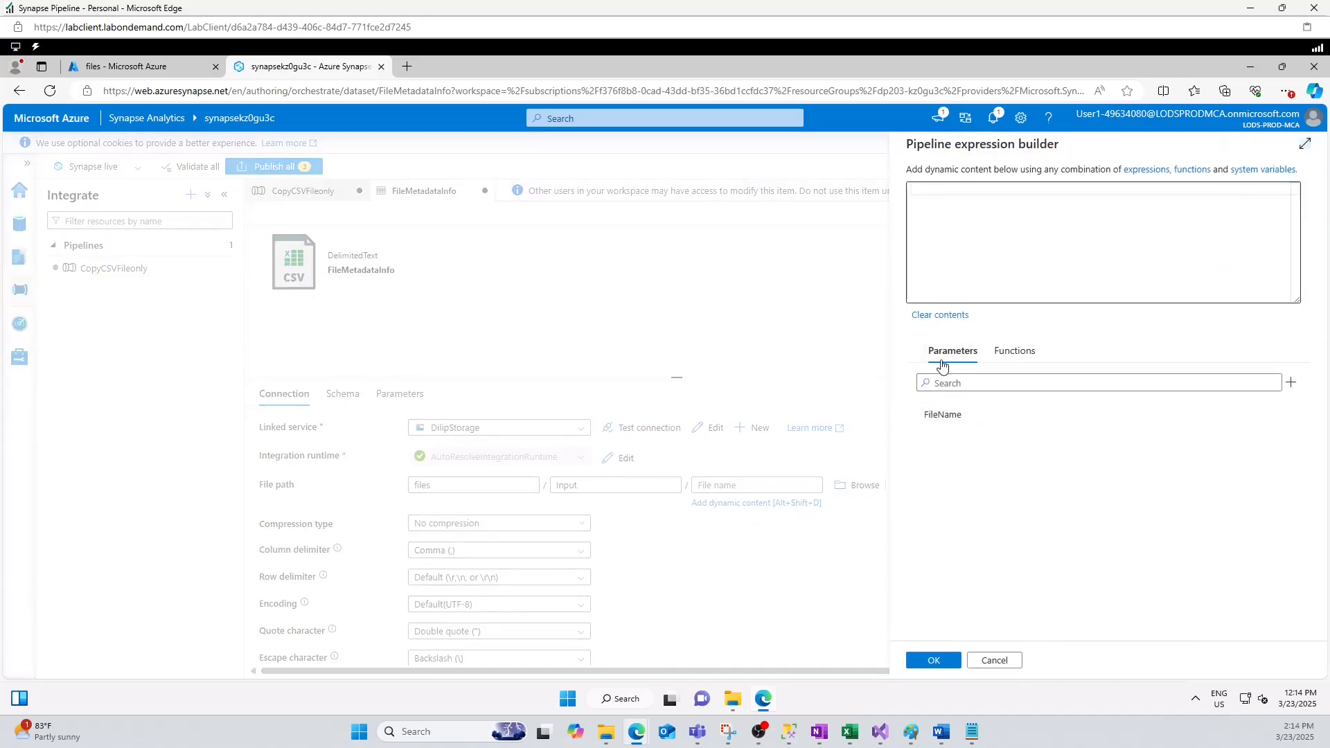
pyautogui.click(941, 417)
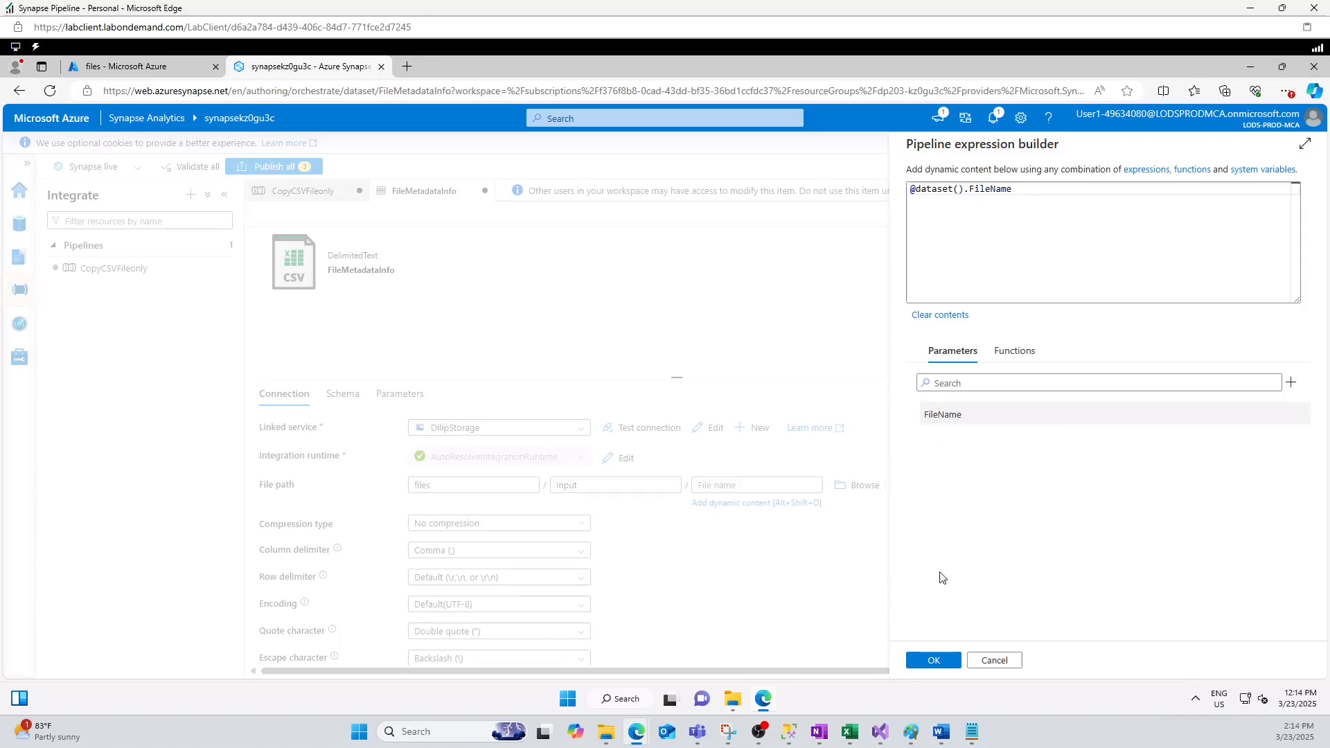
pyautogui.click(929, 660)
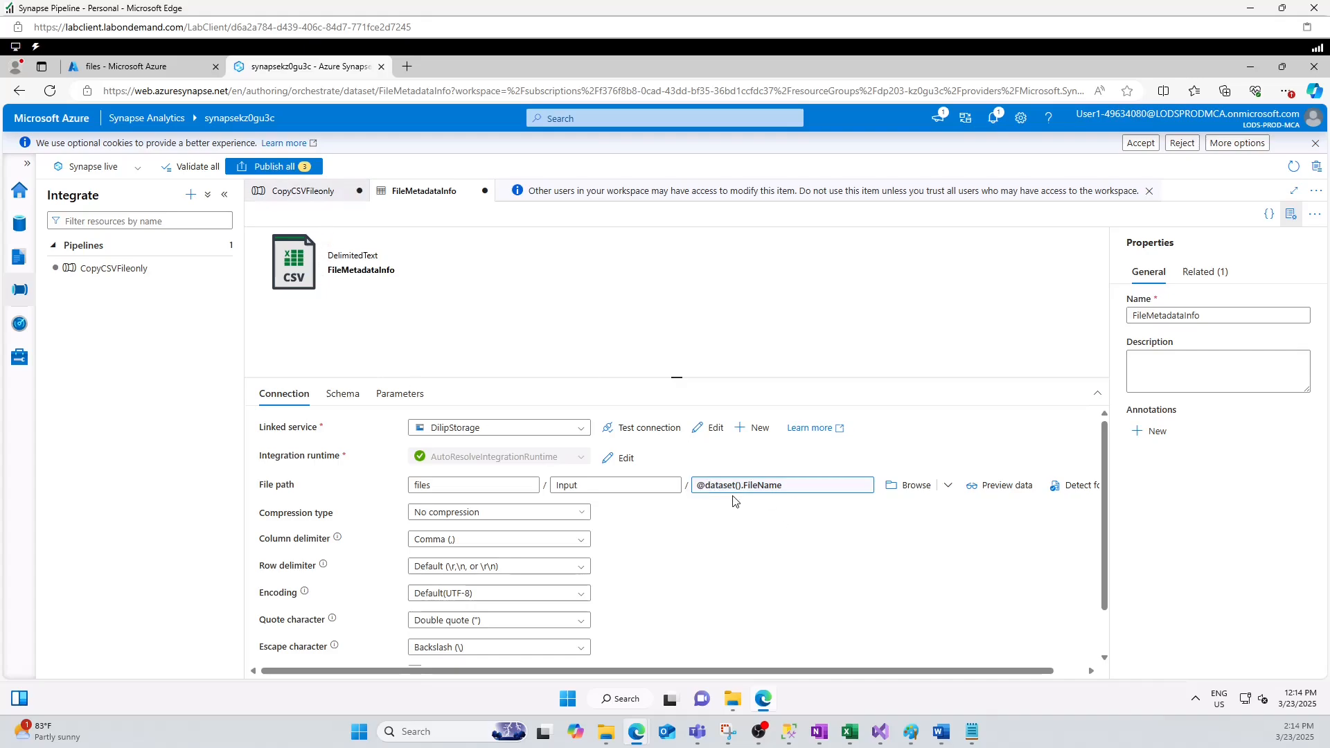
pyautogui.click(315, 194)
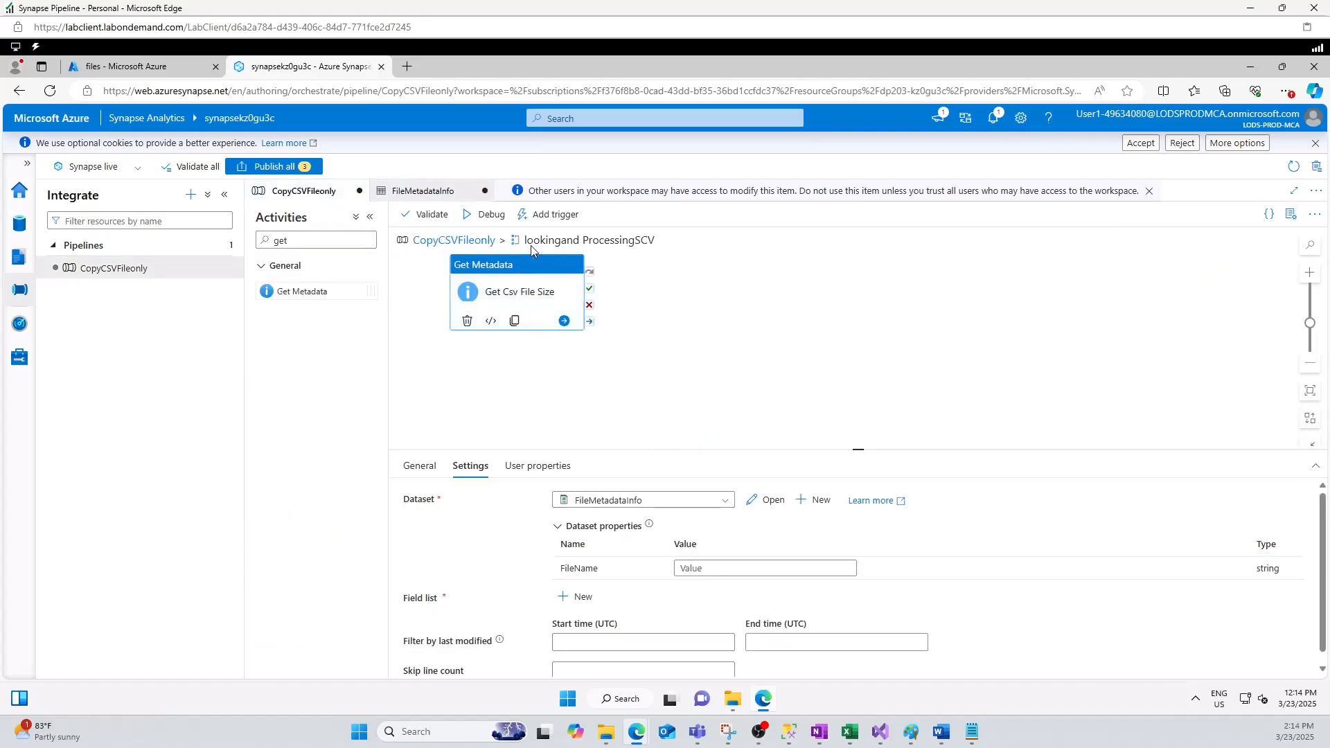
pyautogui.click(841, 335)
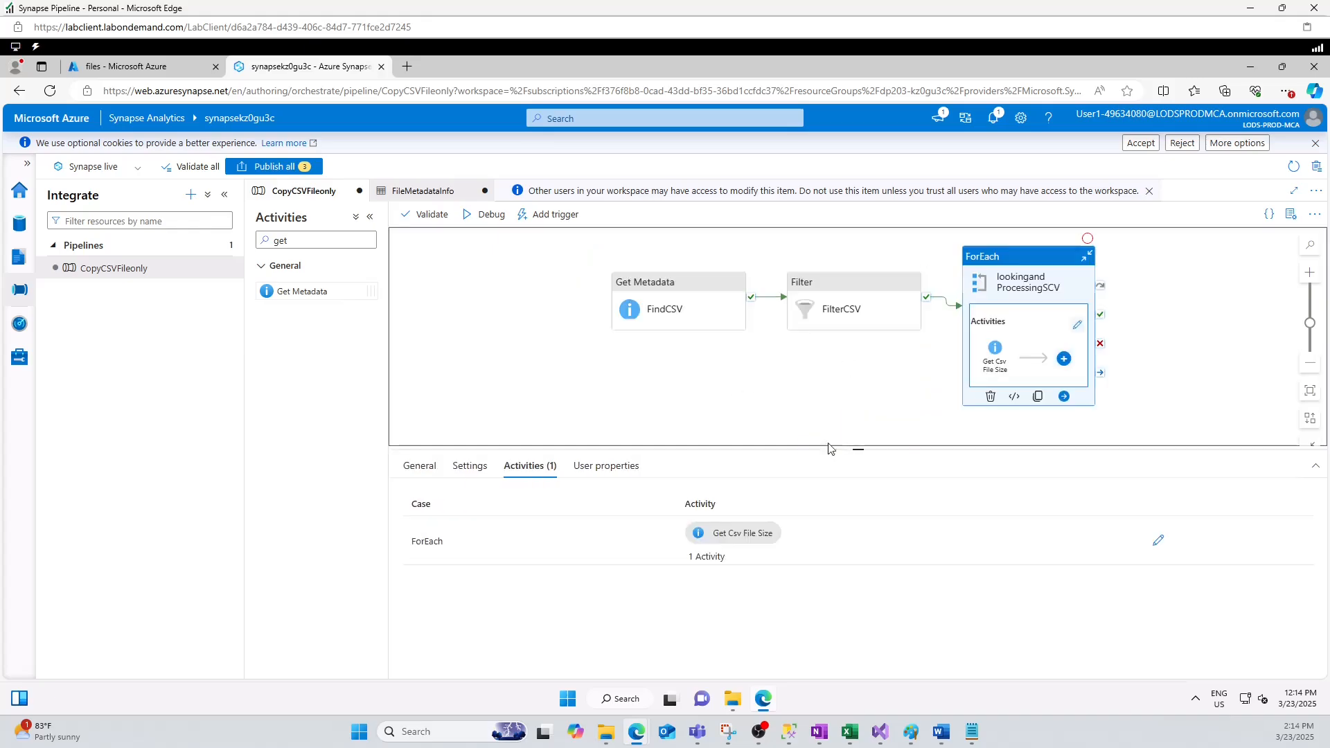
pyautogui.click(997, 359)
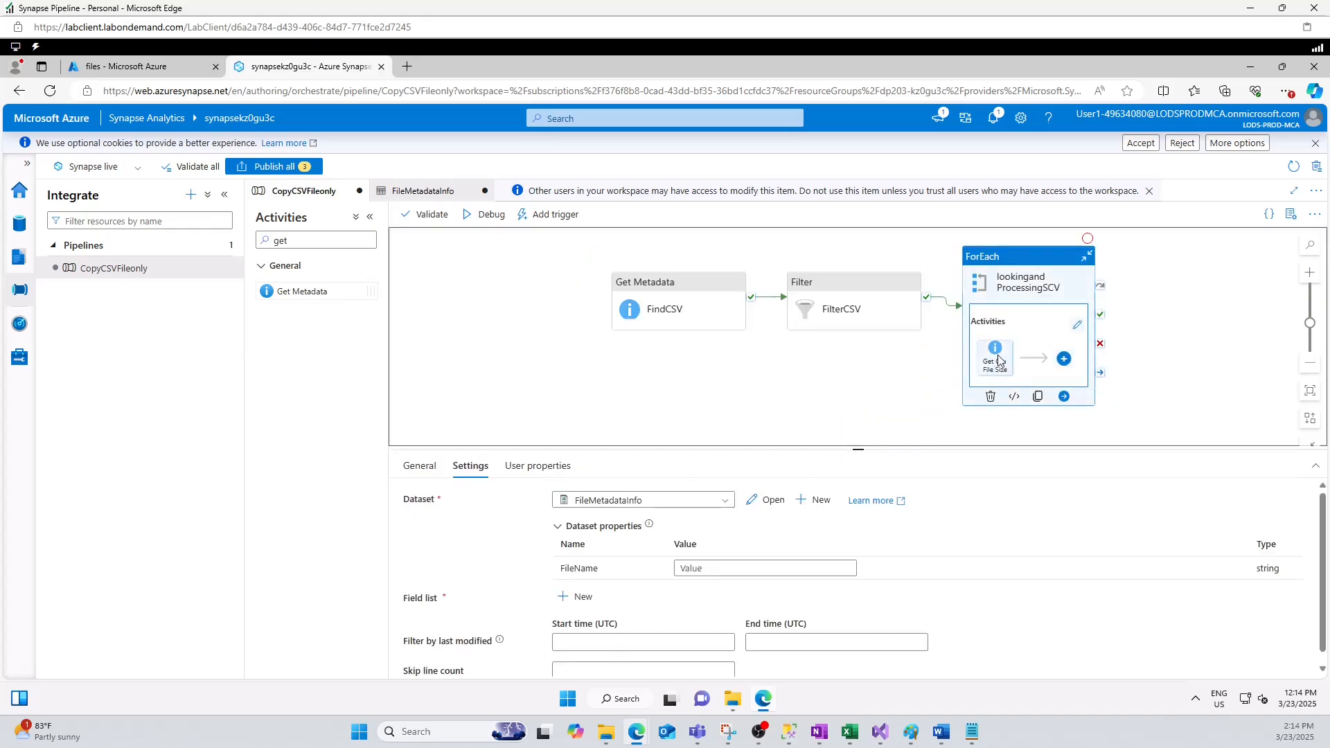
pyautogui.click(716, 572)
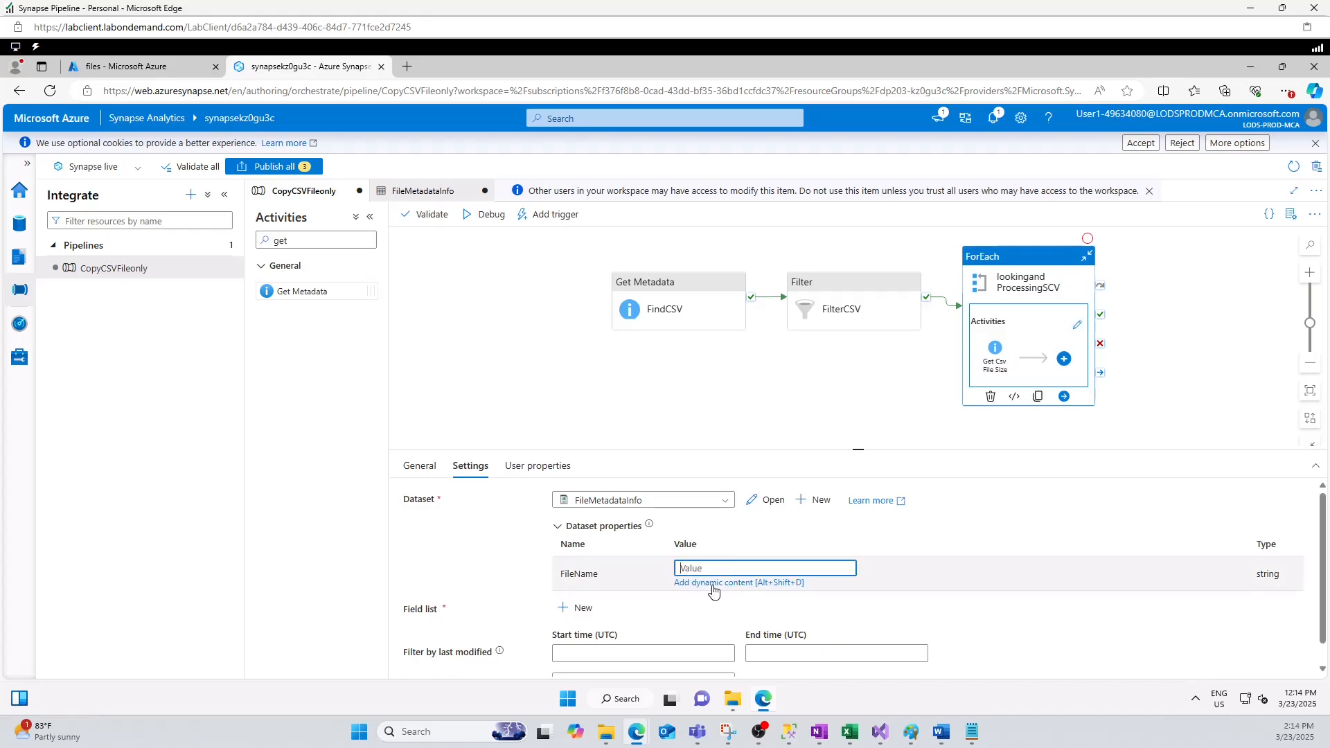
pyautogui.click(708, 584)
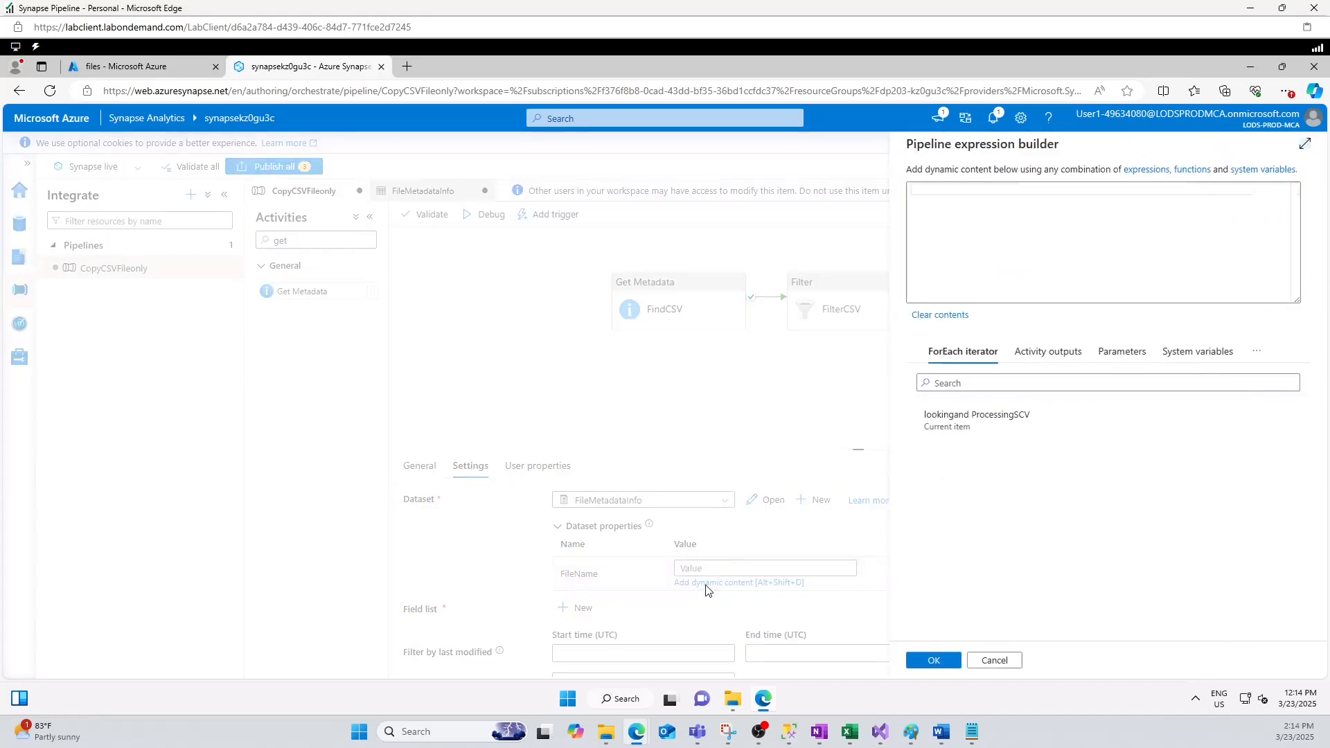
pyautogui.click(953, 425)
pyautogui.click(937, 661)
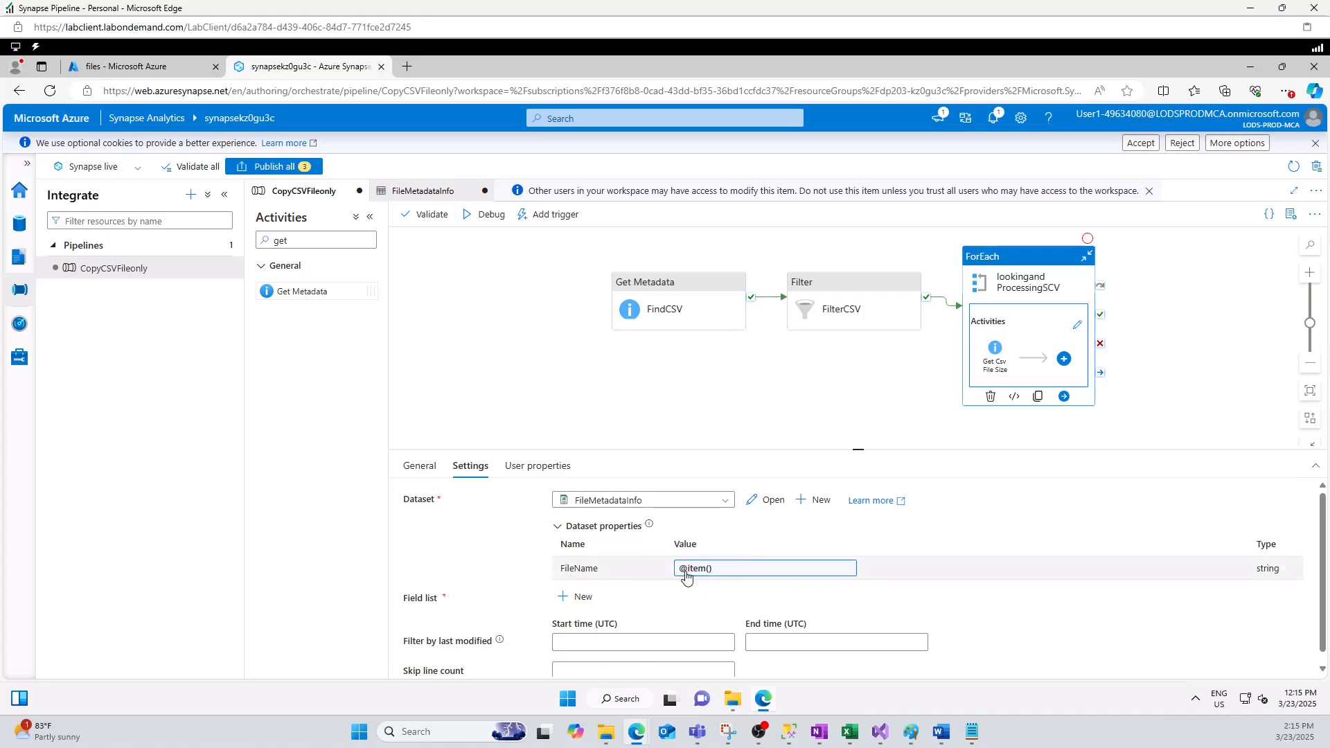
pyautogui.click(729, 571)
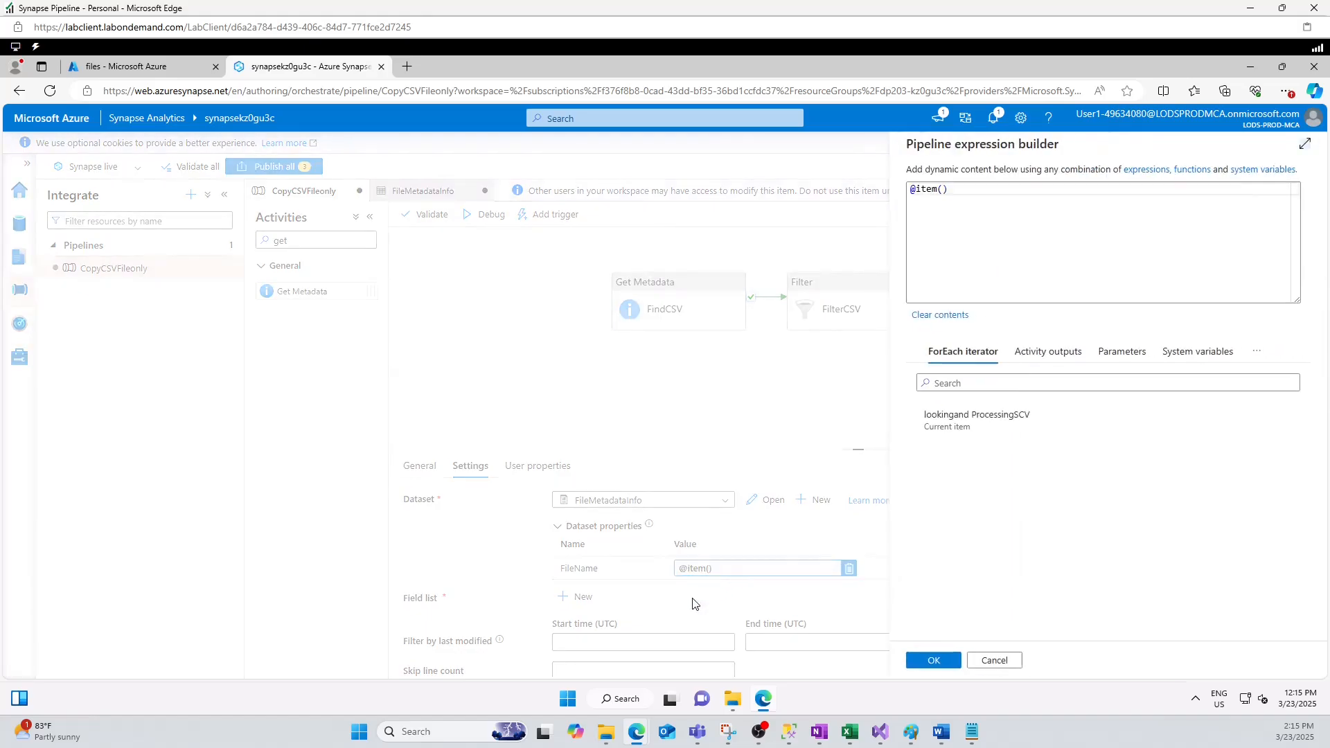
pyautogui.click(949, 424)
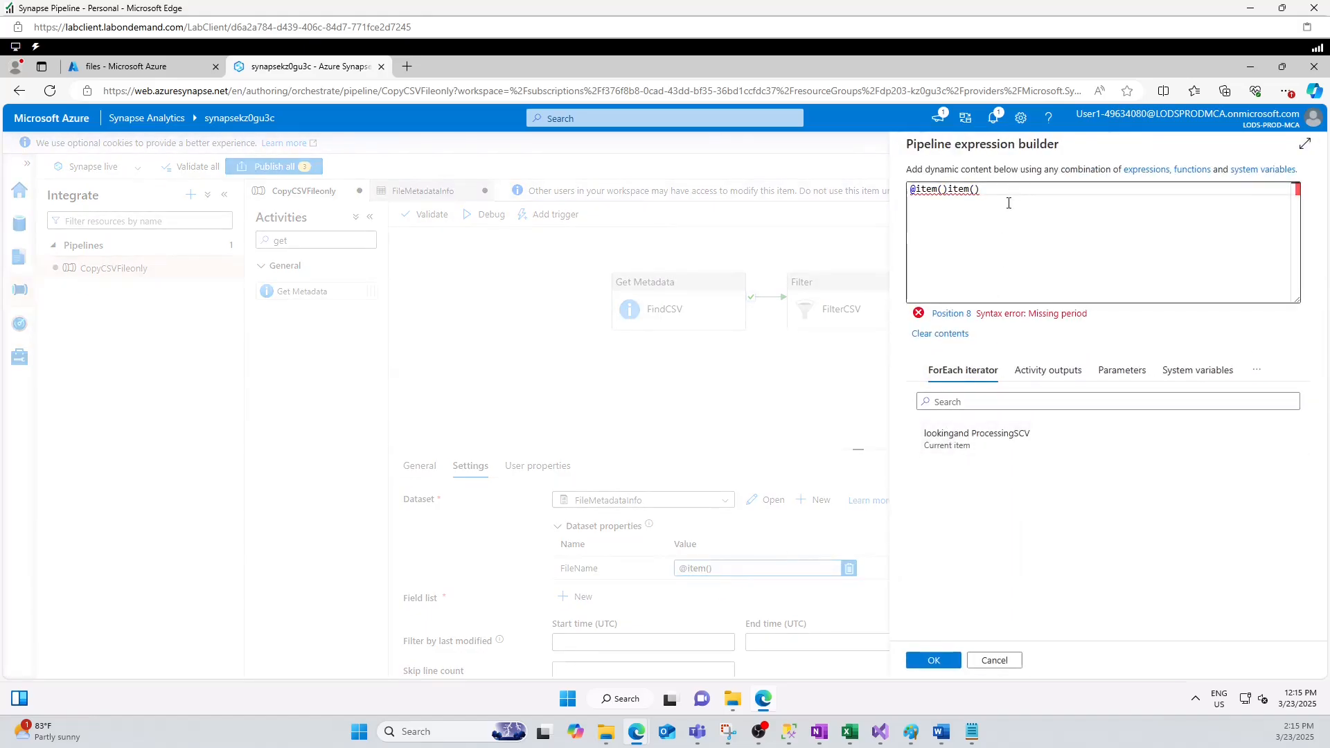
pyautogui.press('BackSpace')
pyautogui.press('BackSpace')
pyautogui.press('BackSpace')
pyautogui.press('BackSpace')
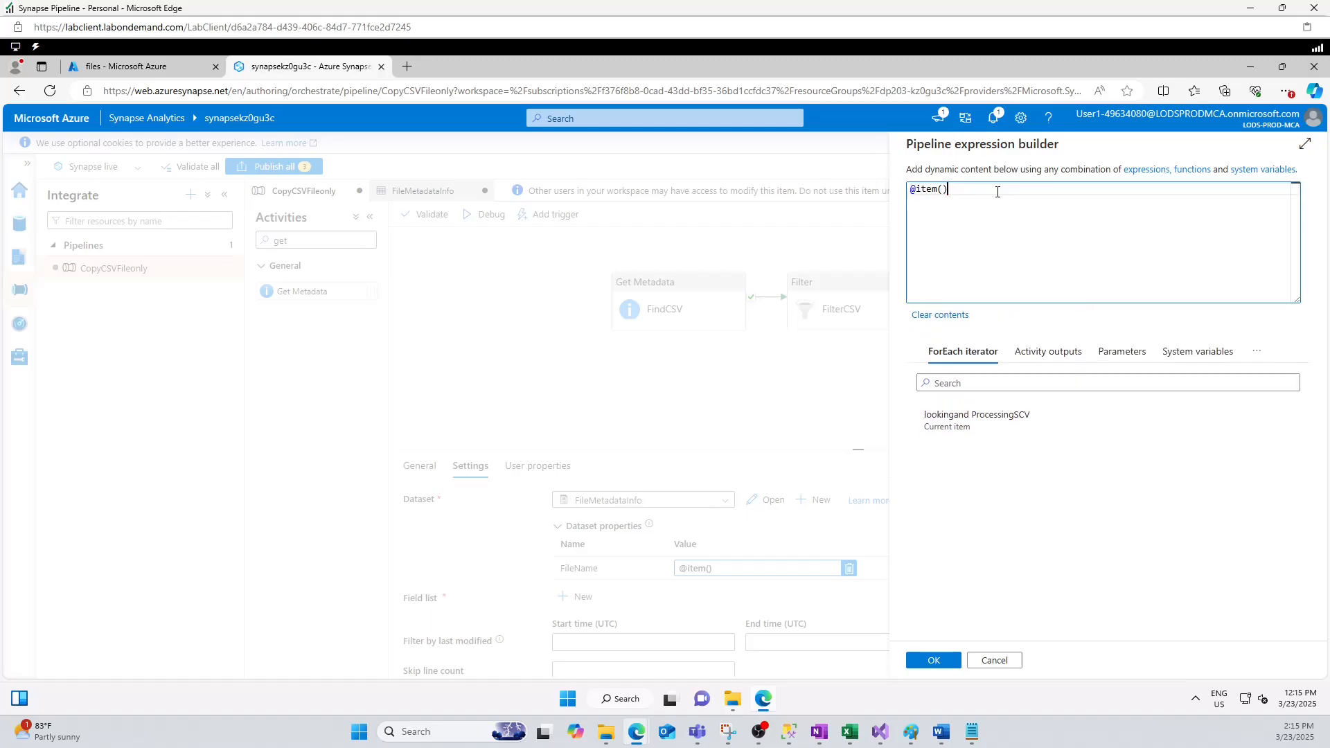
pyautogui.click(934, 660)
# Add the Size argument to the field list of Get Csv File Size
pyautogui.scroll(-1, 623, 617)
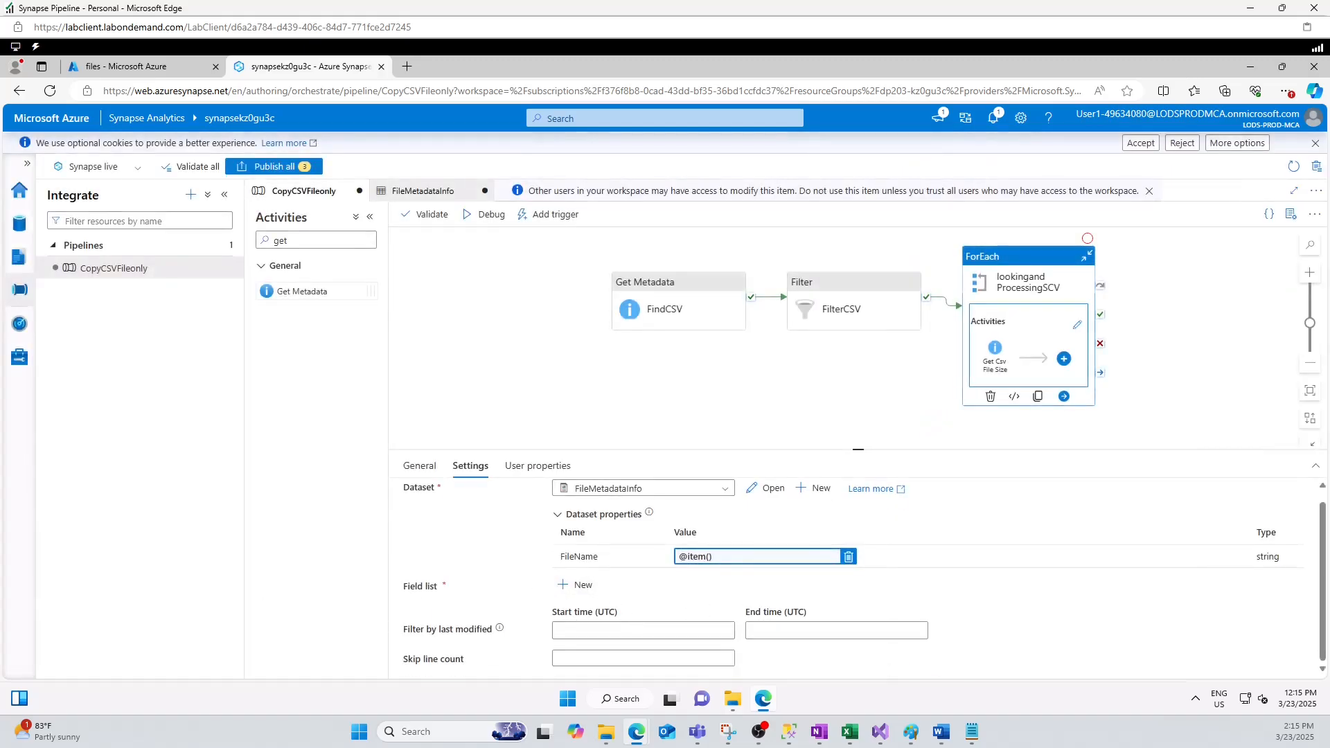
pyautogui.click(574, 586)
pyautogui.scroll(-1, 688, 574)
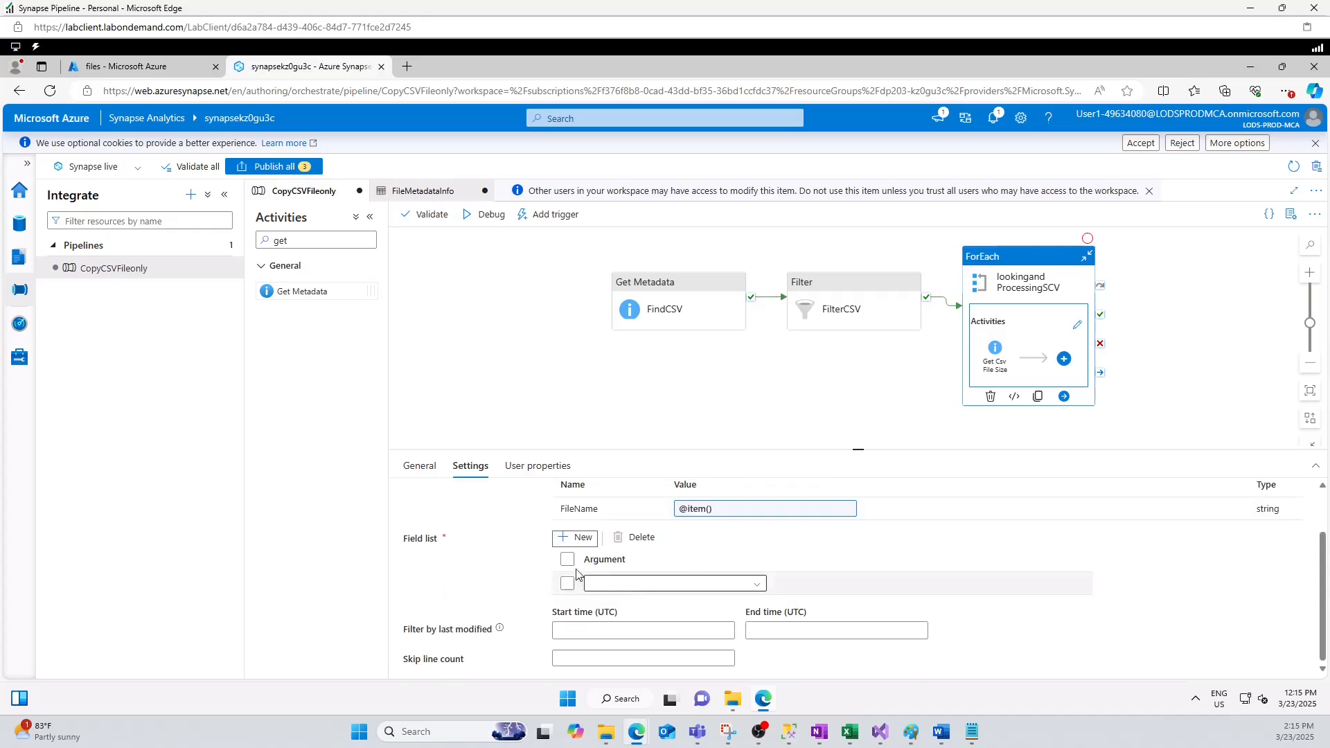
pyautogui.click(674, 589)
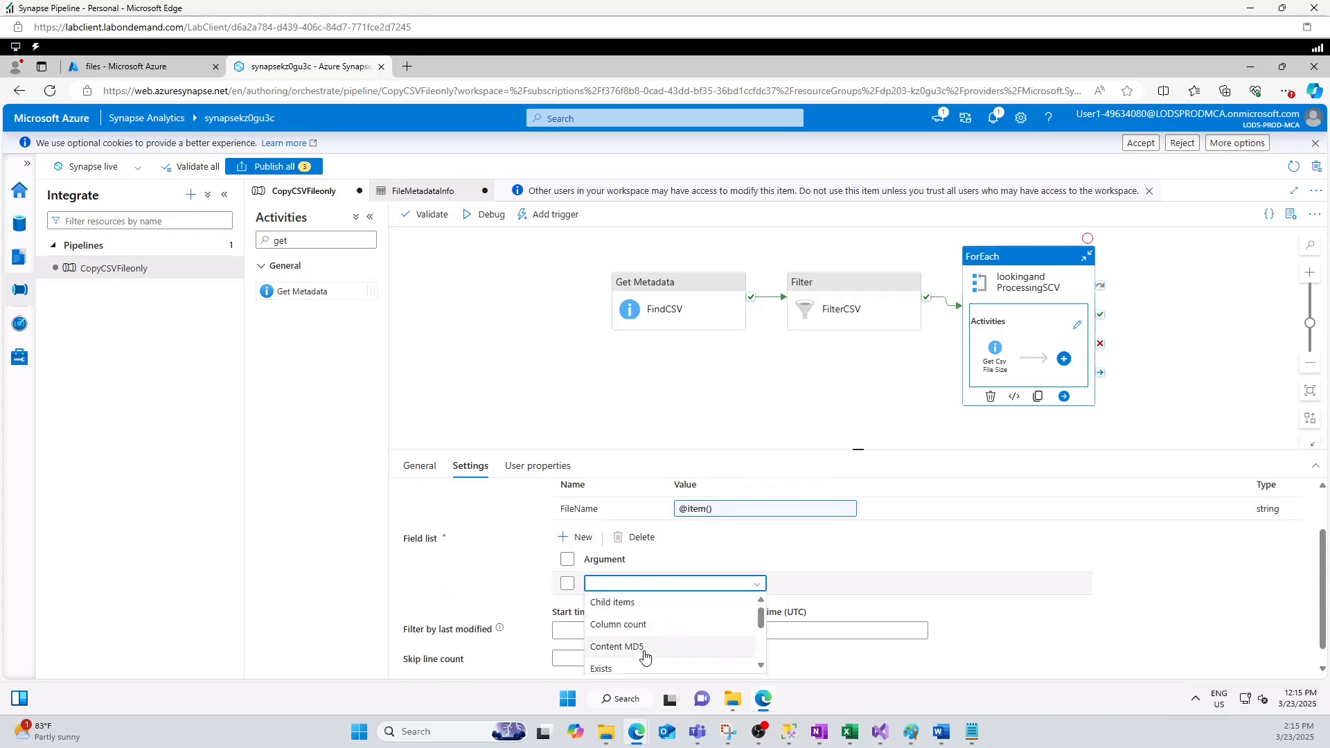
pyautogui.moveTo(762, 616); pyautogui.dragTo(762, 657)
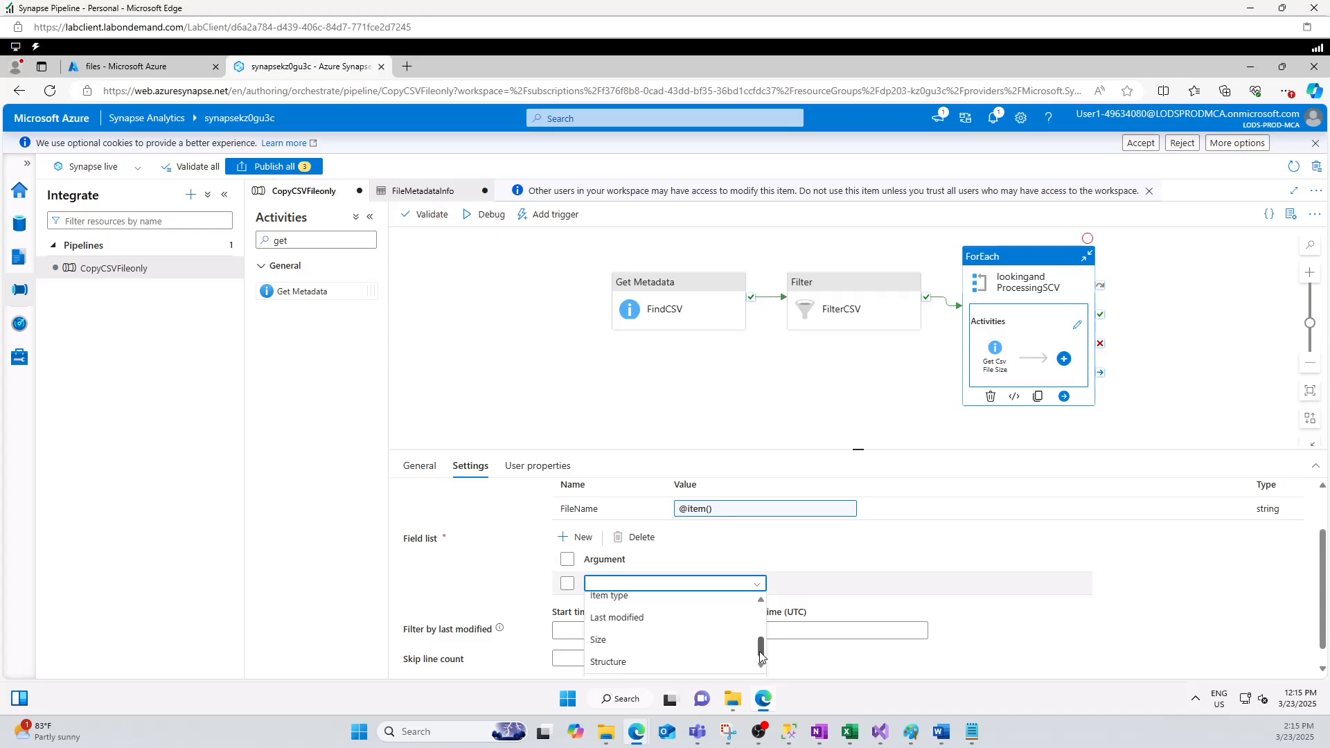
pyautogui.click(600, 639)
# Add the Last modified and Item name arguments to the activity's field list
pyautogui.click(577, 538)
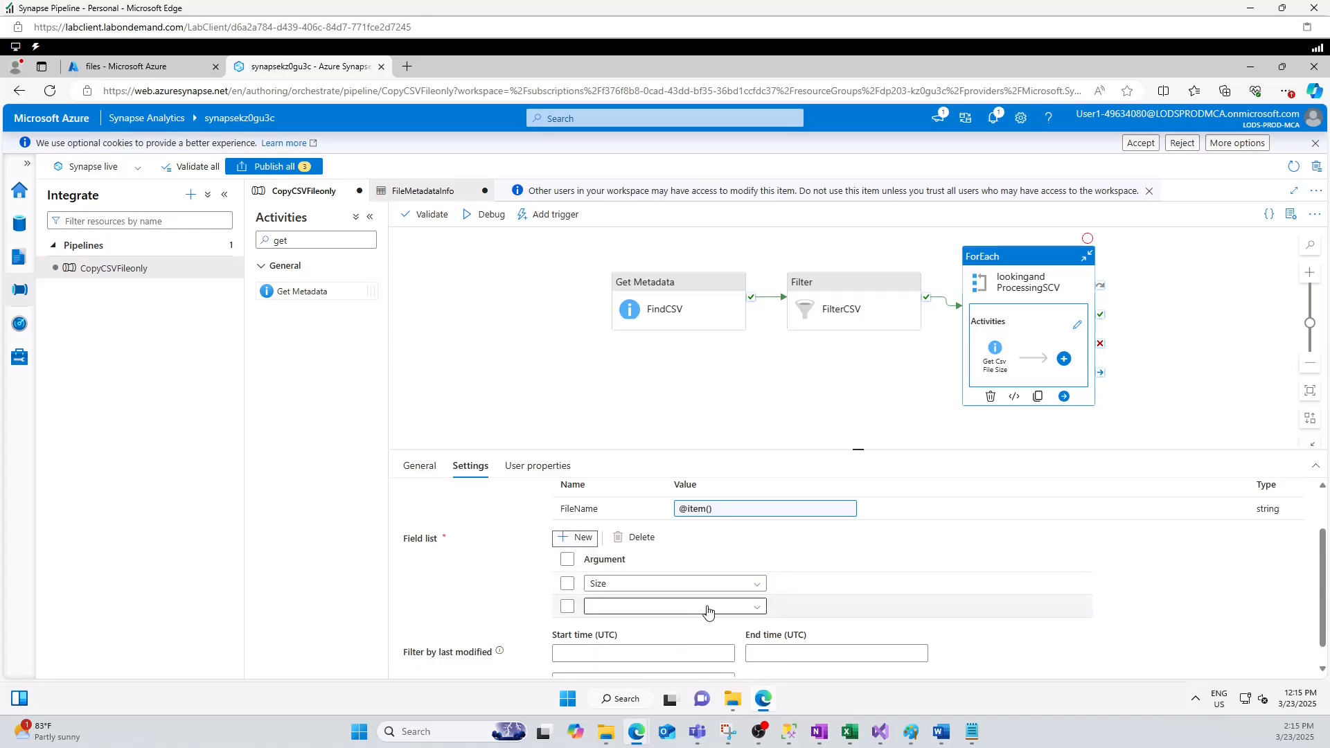
pyautogui.click(696, 607)
pyautogui.scroll(-1, 683, 644)
pyautogui.scroll(-3, 671, 662)
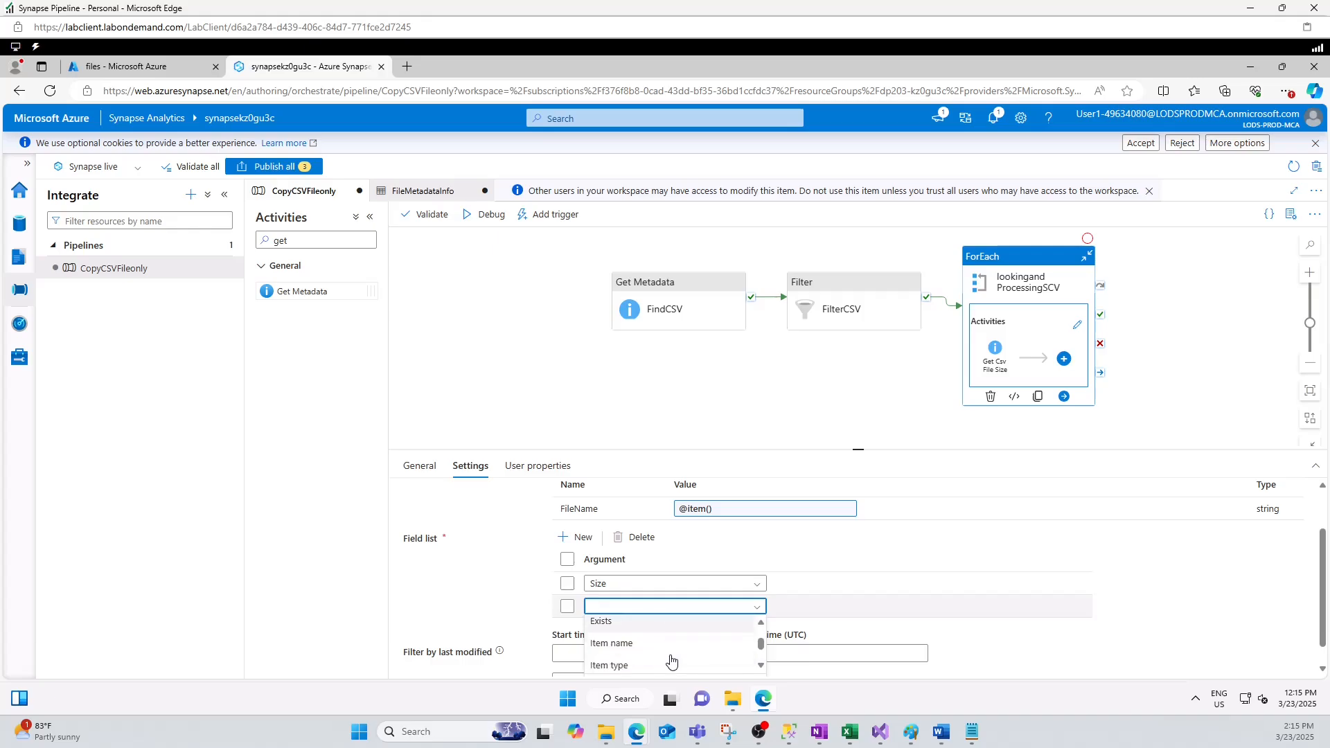
pyautogui.click(670, 658)
pyautogui.click(577, 537)
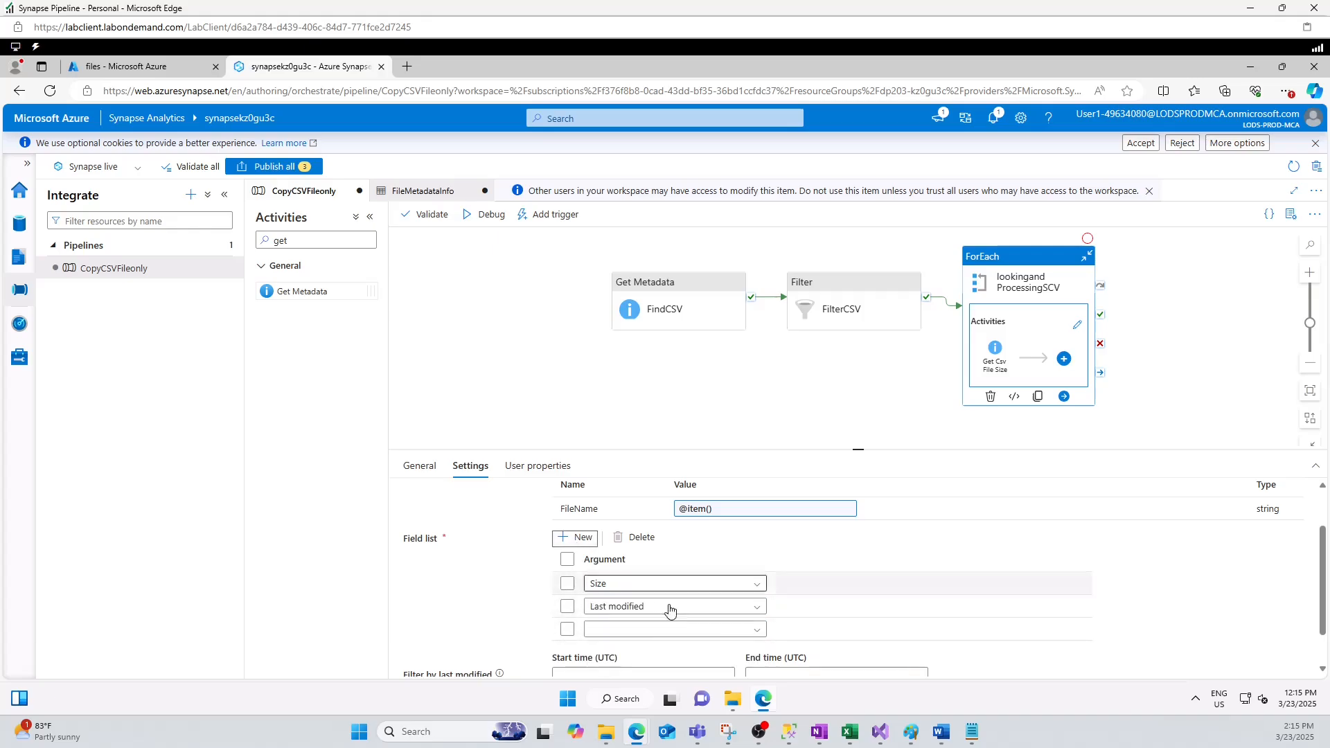
pyautogui.click(700, 628)
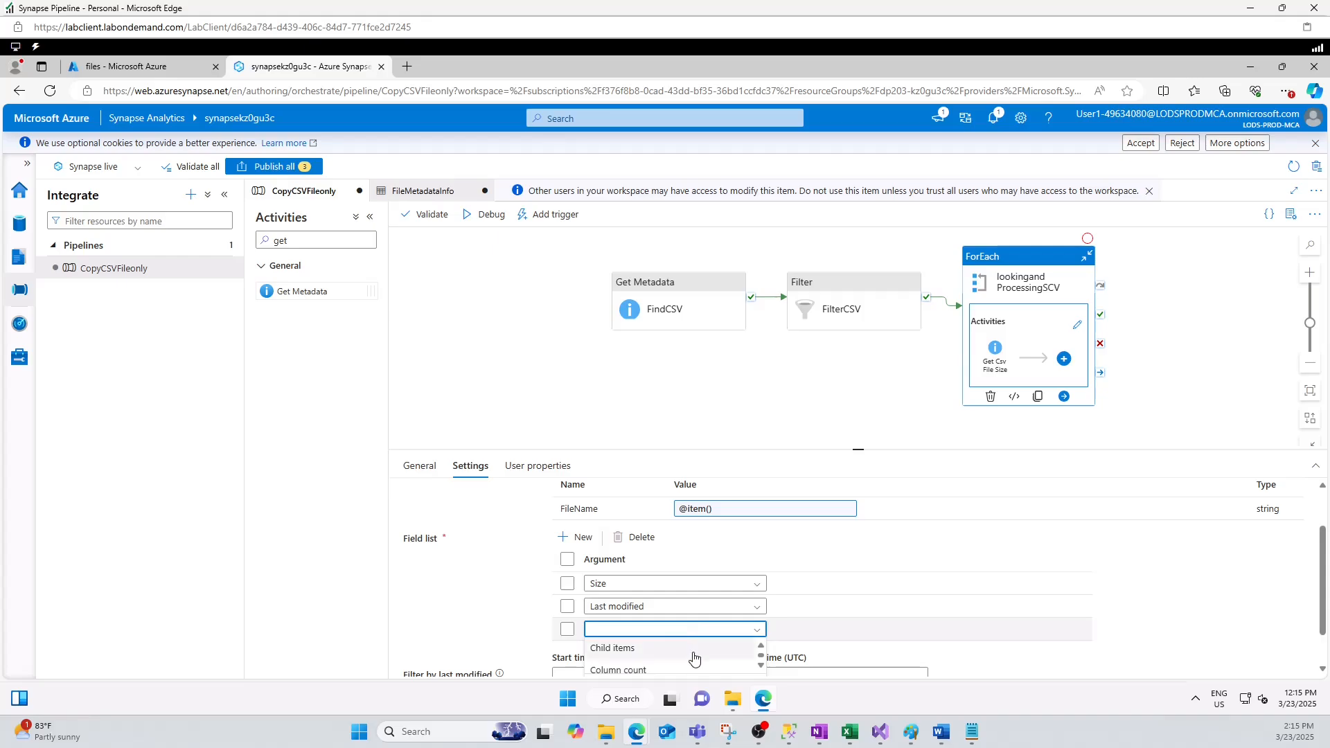
pyautogui.scroll(-1, 670, 651)
pyautogui.scroll(-2, 669, 655)
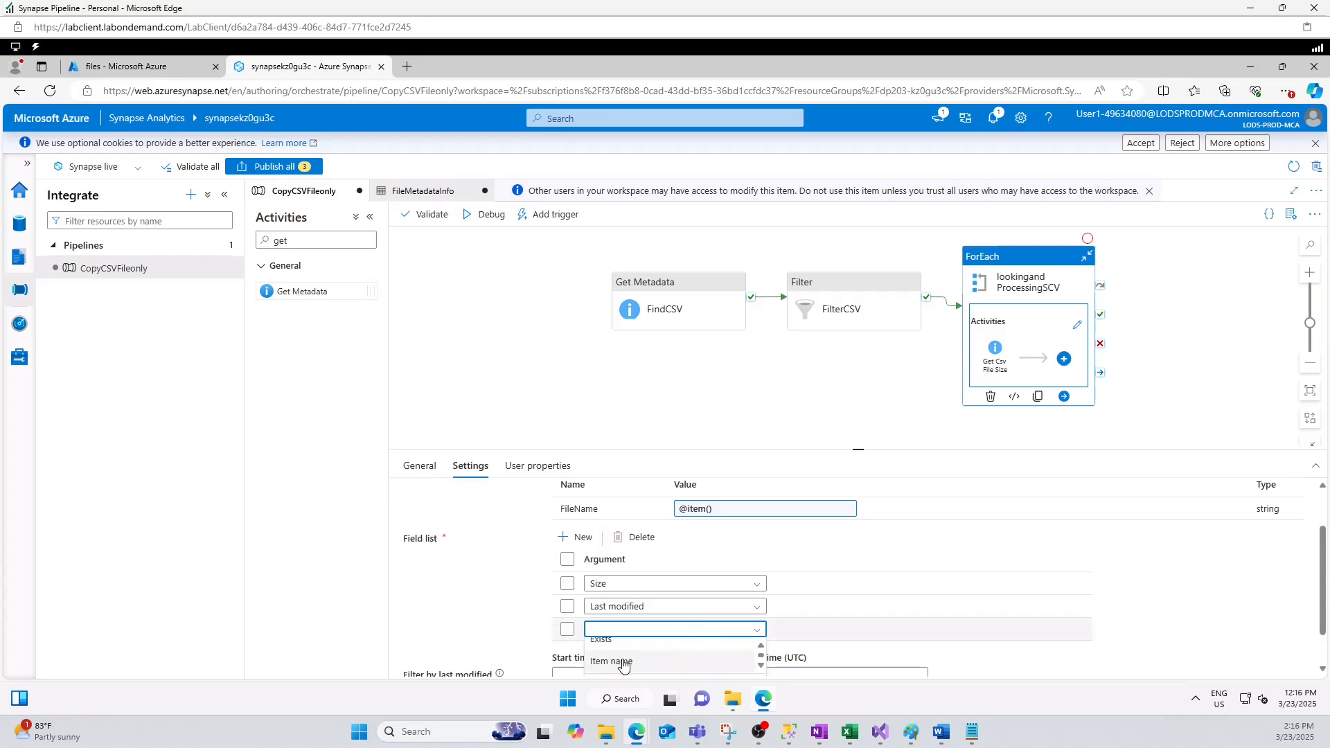
pyautogui.click(613, 662)
pyautogui.scroll(-1, 877, 551)
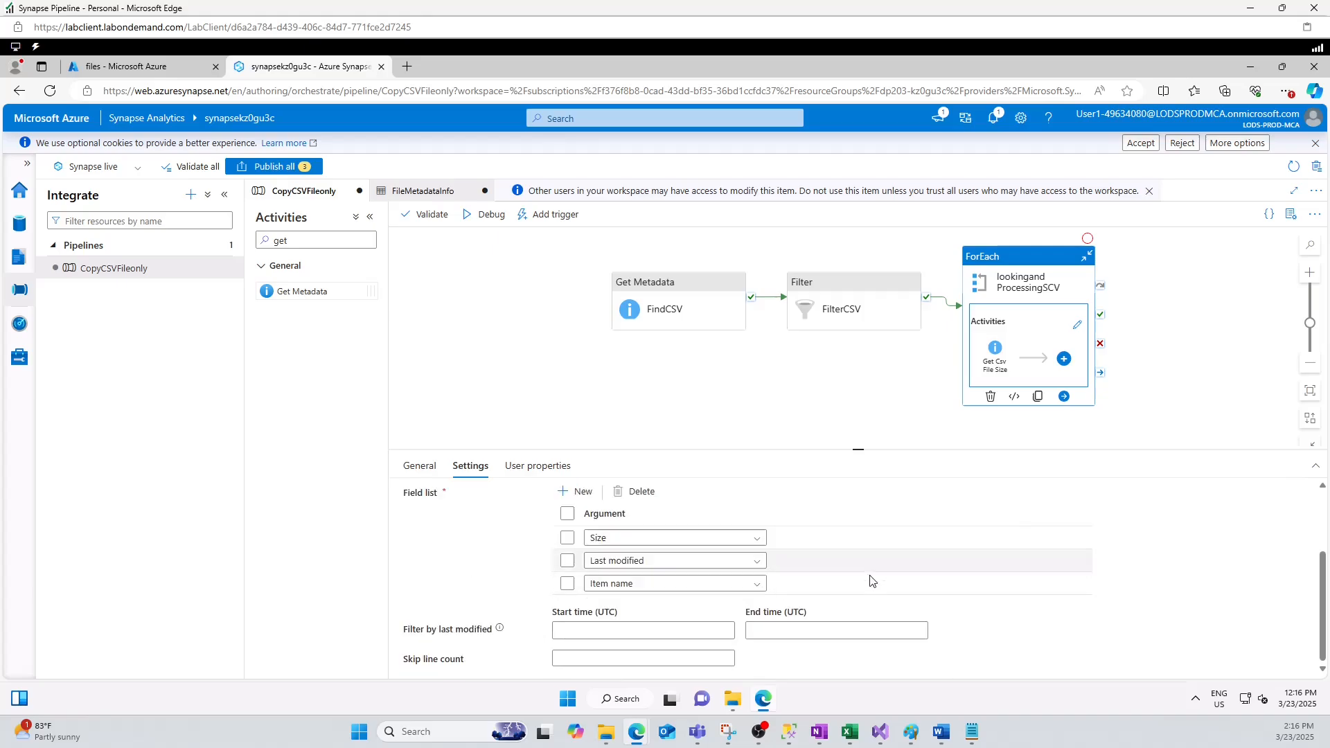
pyautogui.click(541, 473)
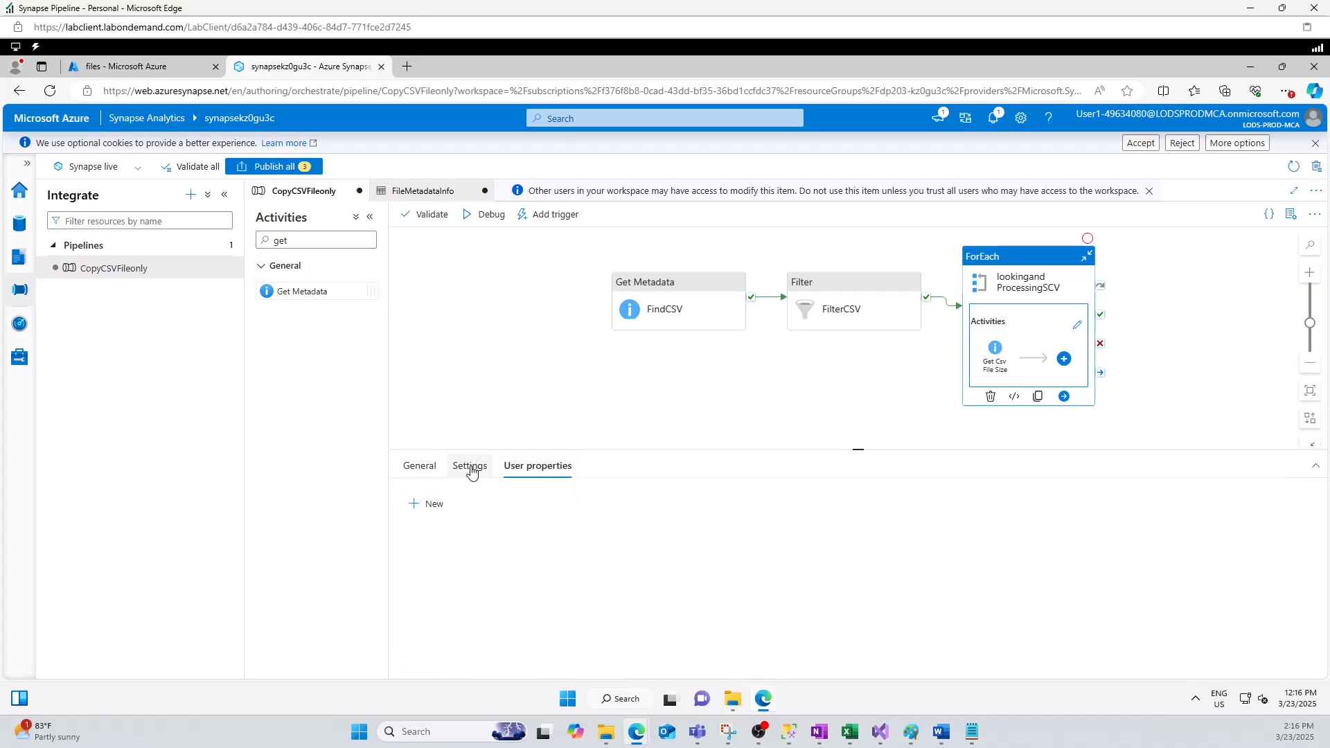
pyautogui.click(471, 470)
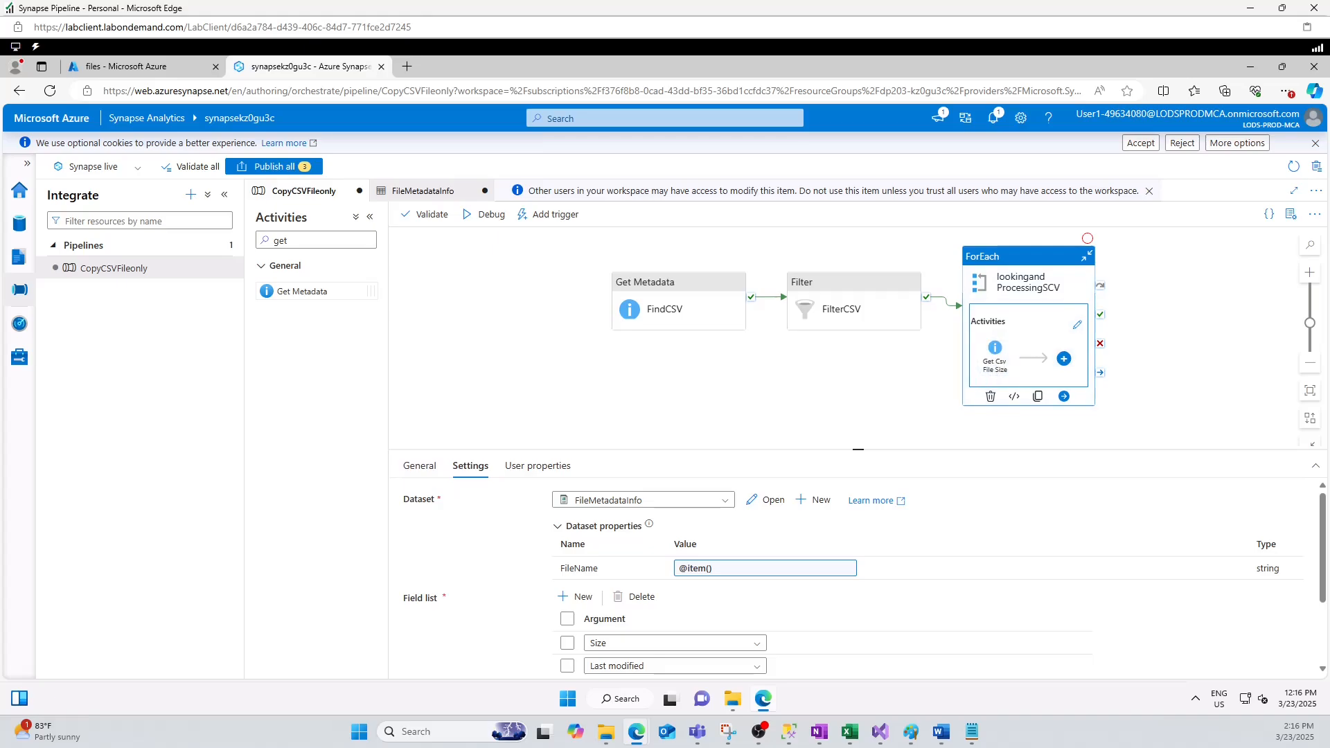
pyautogui.click(910, 731)
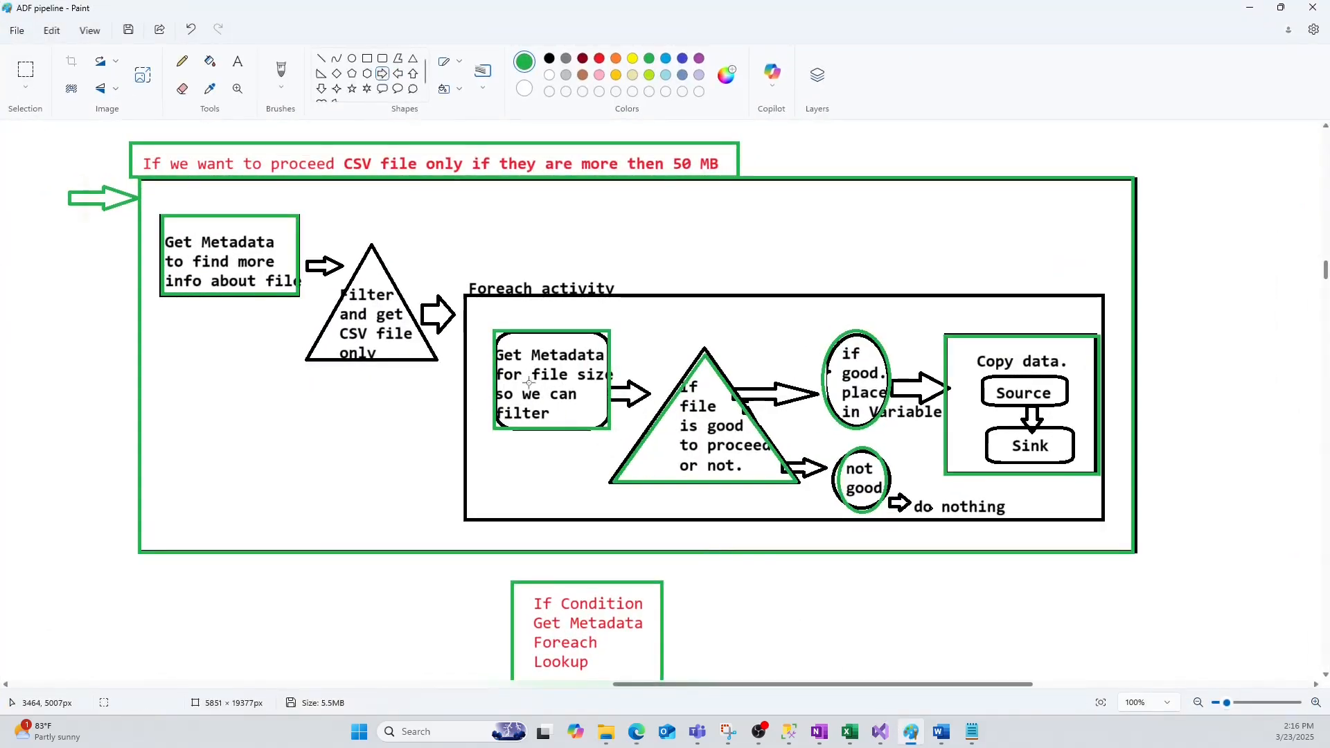
pyautogui.hotkey('alt', 'Tab')
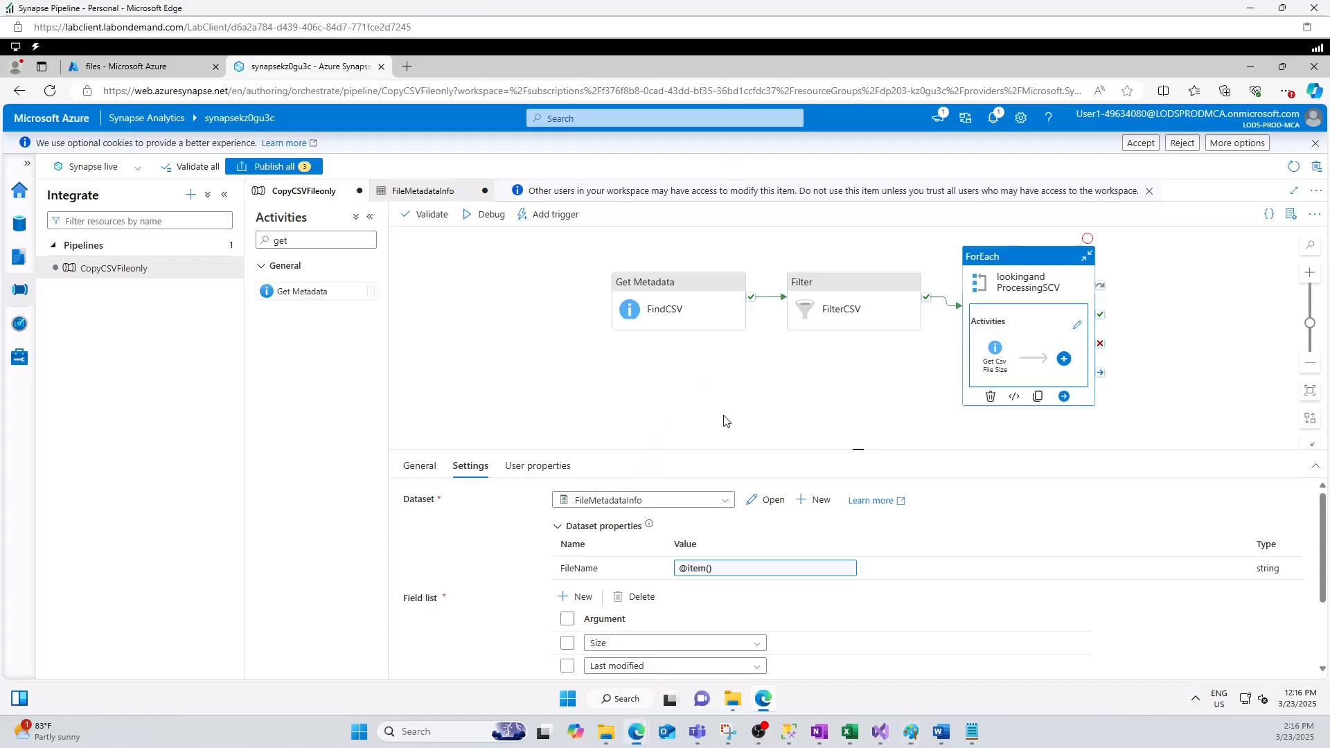
# Publish the CopyCSVFileonly pipeline with the FileListDataset and FileMetadataInfo datasets, and check the publishing notification
pyautogui.click(268, 168)
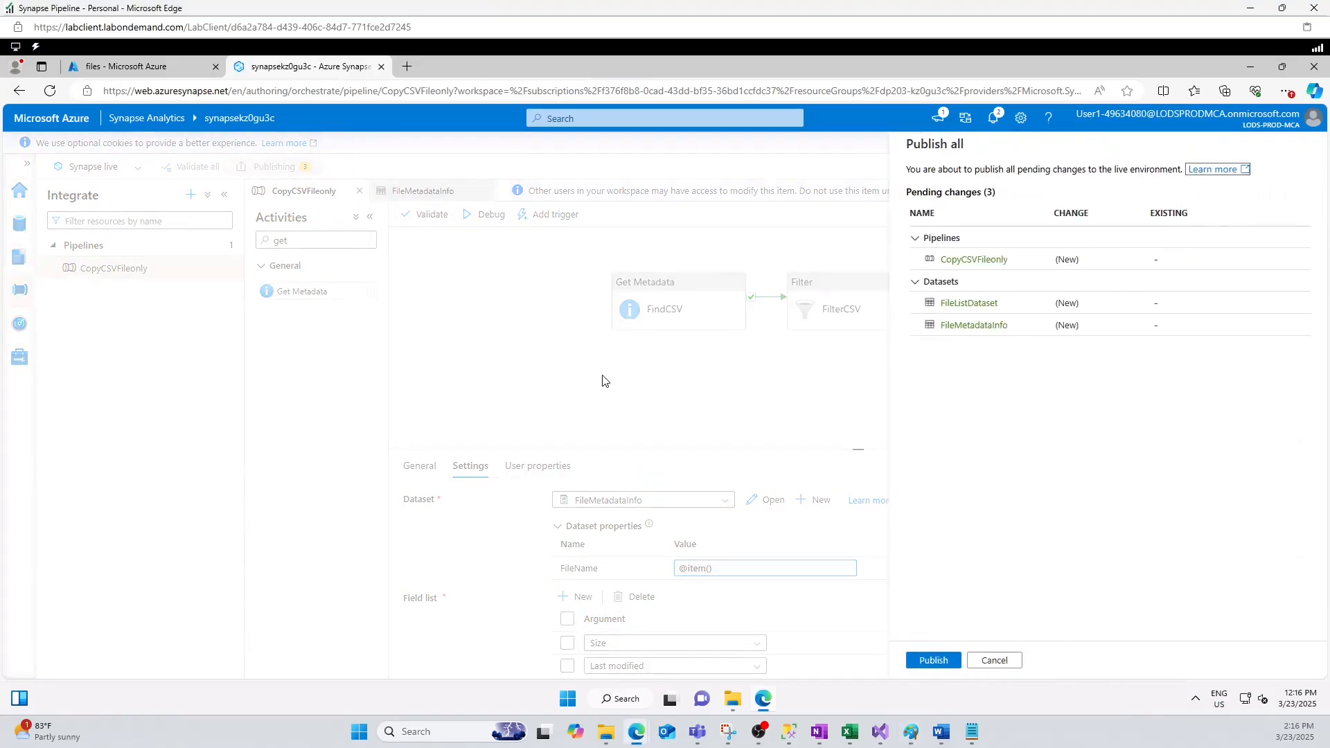
pyautogui.click(931, 659)
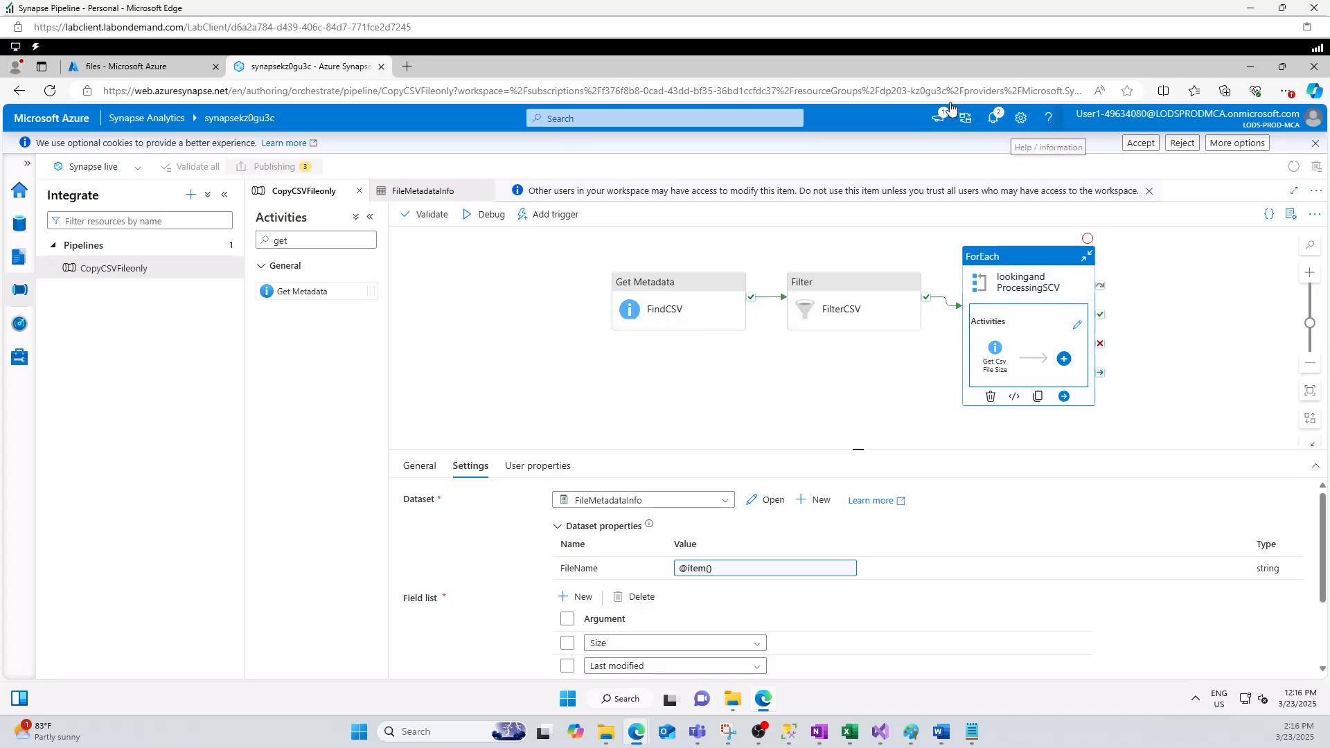
pyautogui.click(987, 123)
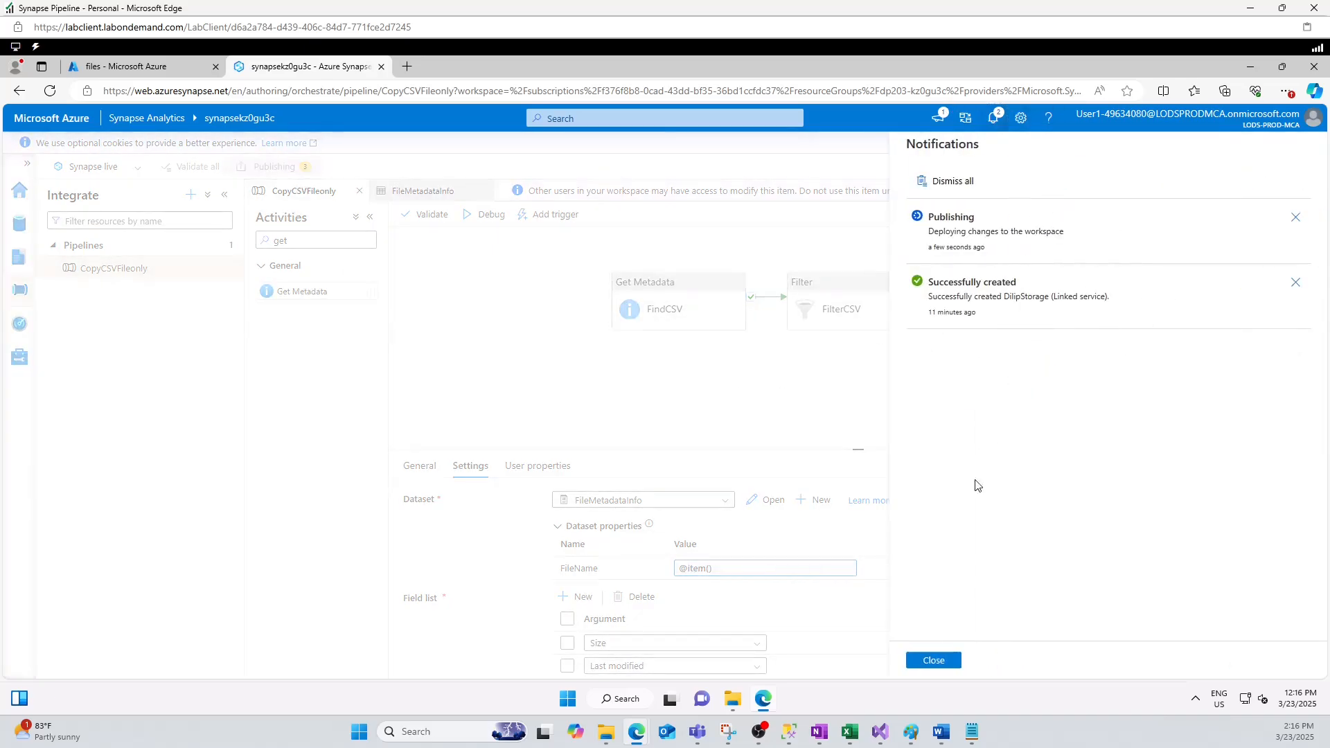
pyautogui.click(934, 661)
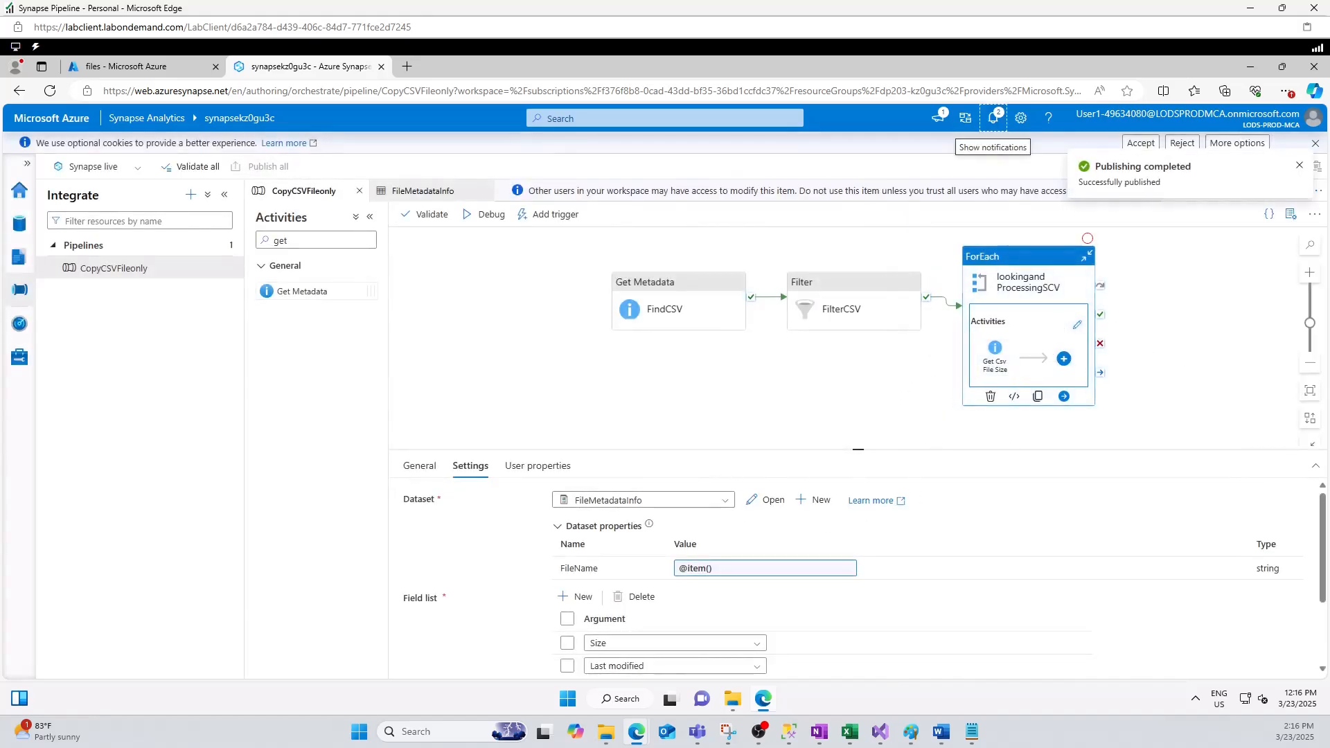
# Check the flow diagram in Paint, and add an If Condition activity after Get Csv File Size inside the ForEach
pyautogui.click(910, 731)
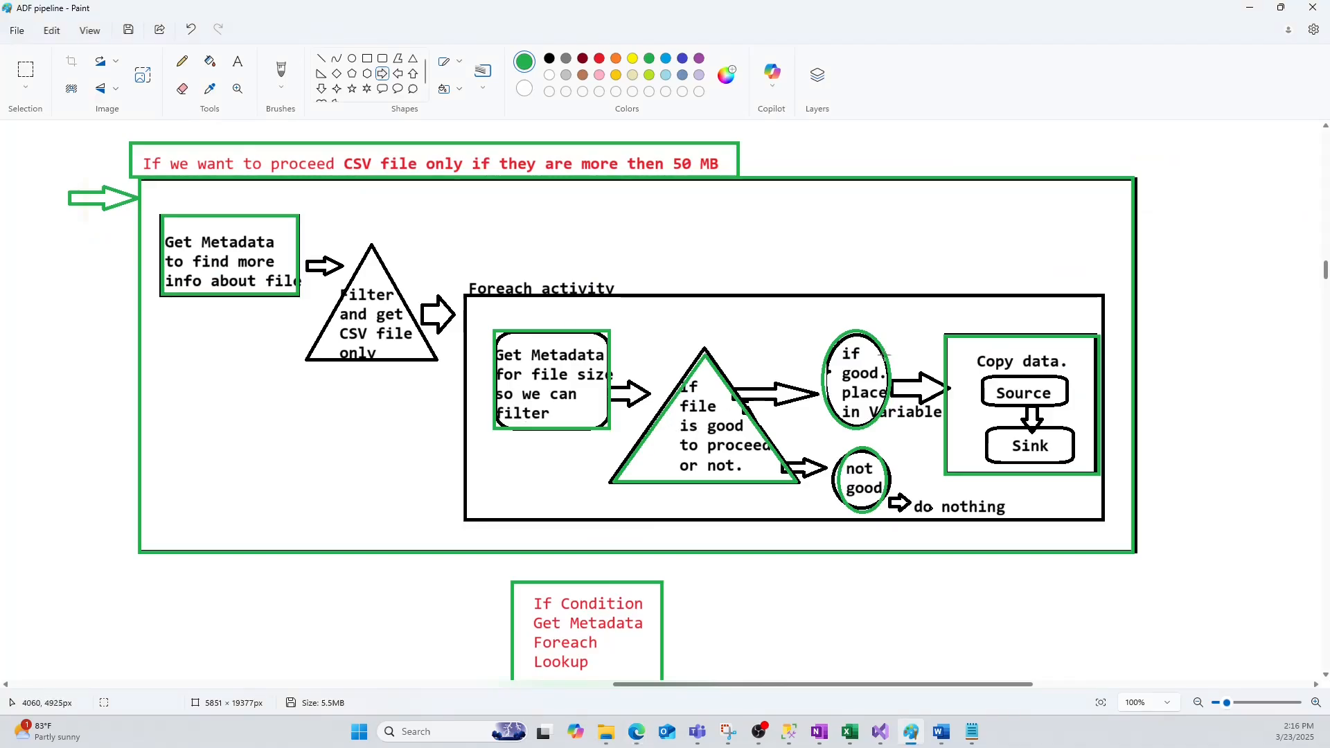
pyautogui.click(1250, 8)
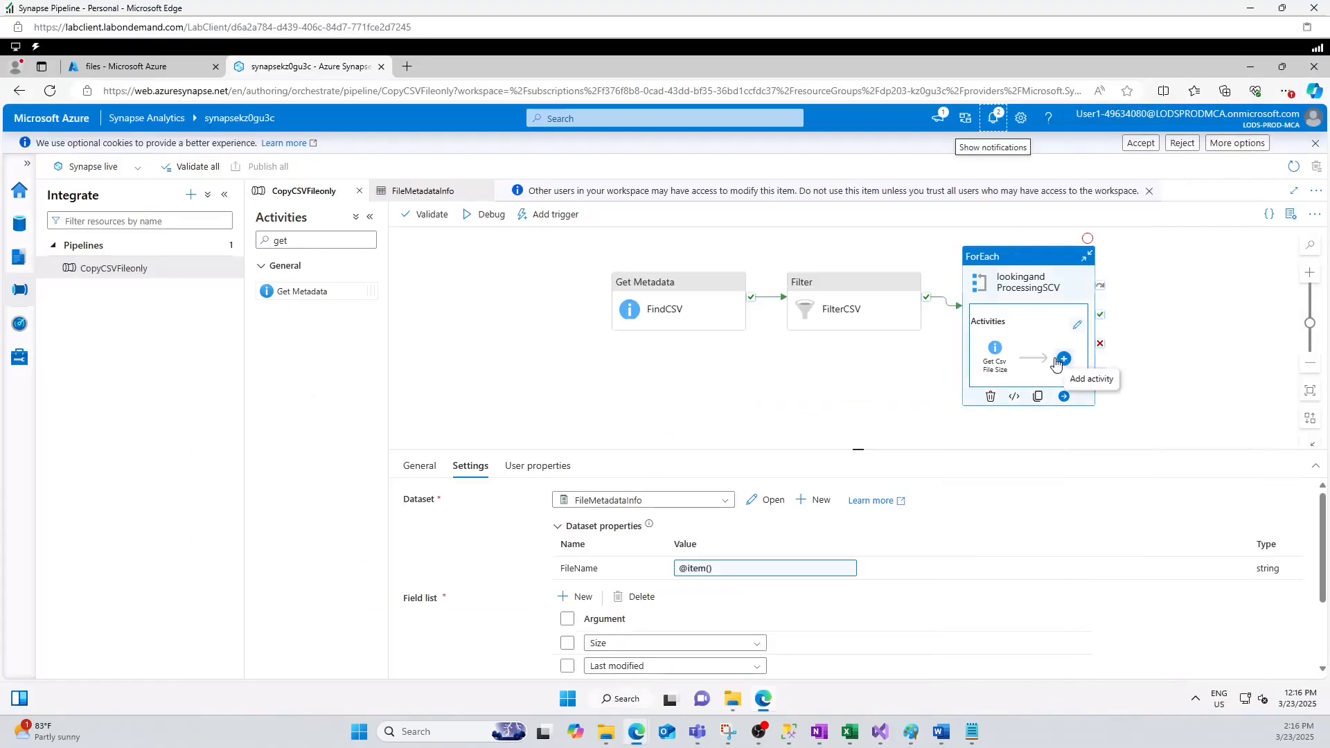
pyautogui.click(1065, 361)
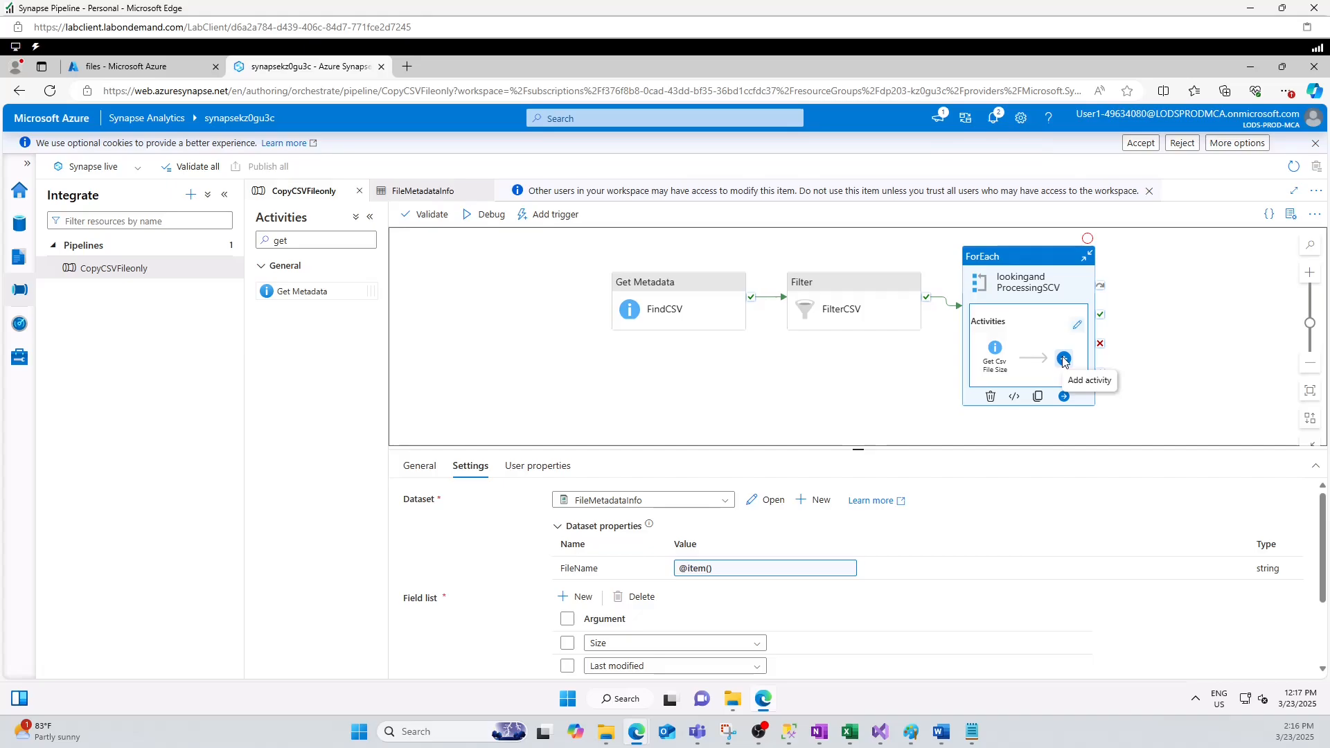
pyautogui.click(1063, 359)
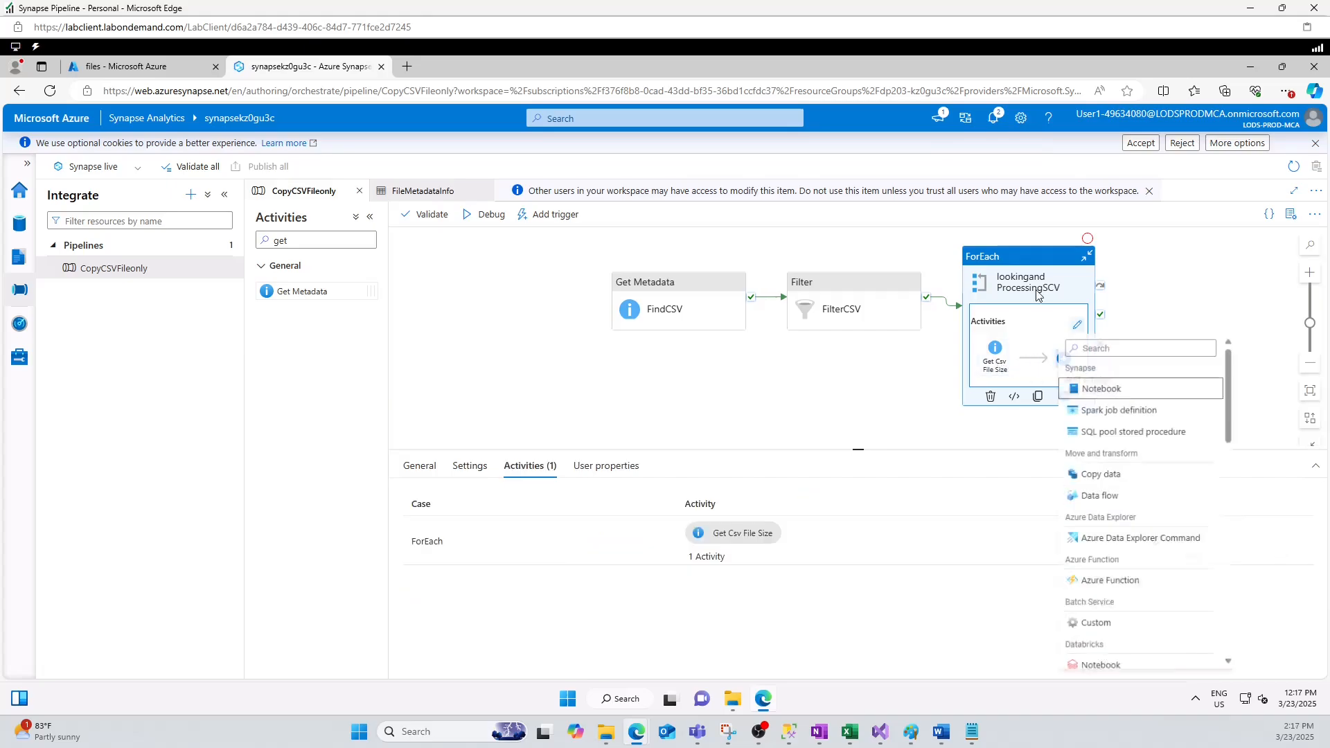
pyautogui.click(1088, 348)
pyautogui.write('if')
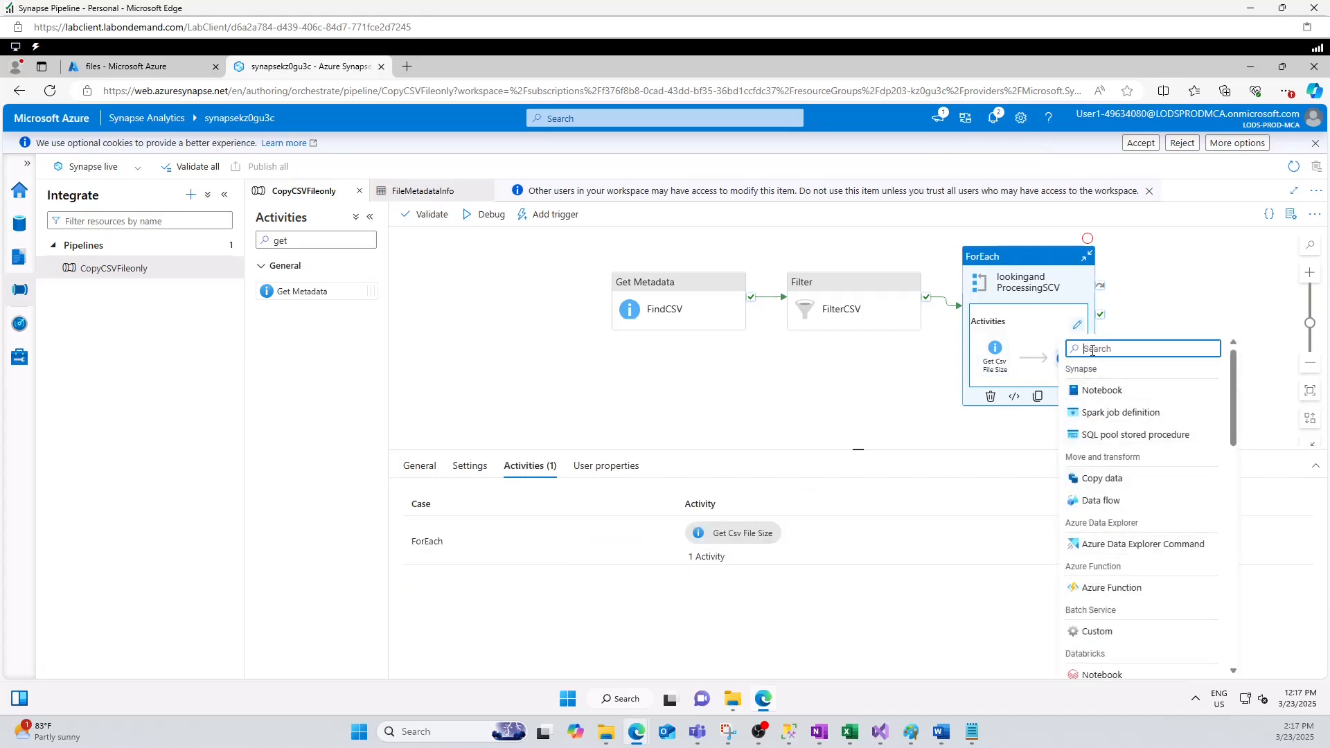
pyautogui.click(1101, 390)
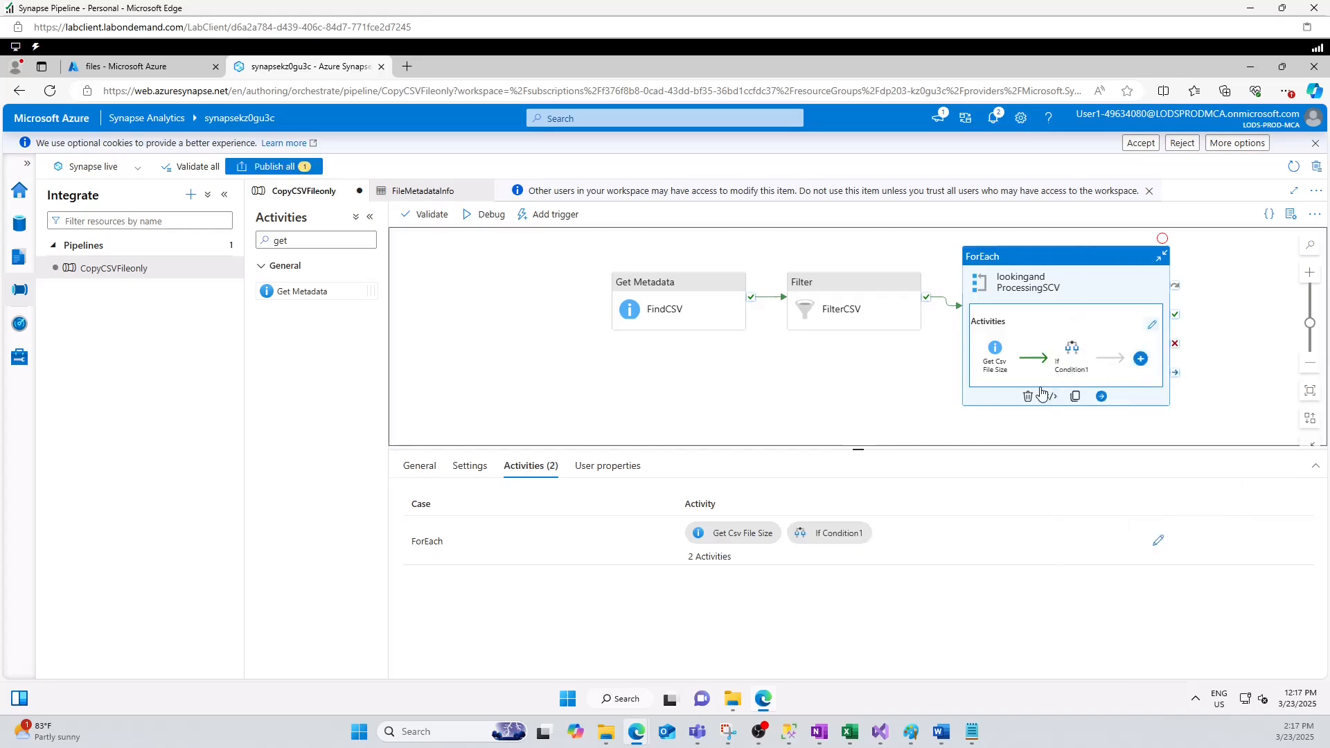
# Rename the If Condition activity as ifFileeixtornot
pyautogui.click(280, 239)
pyautogui.click(1068, 366)
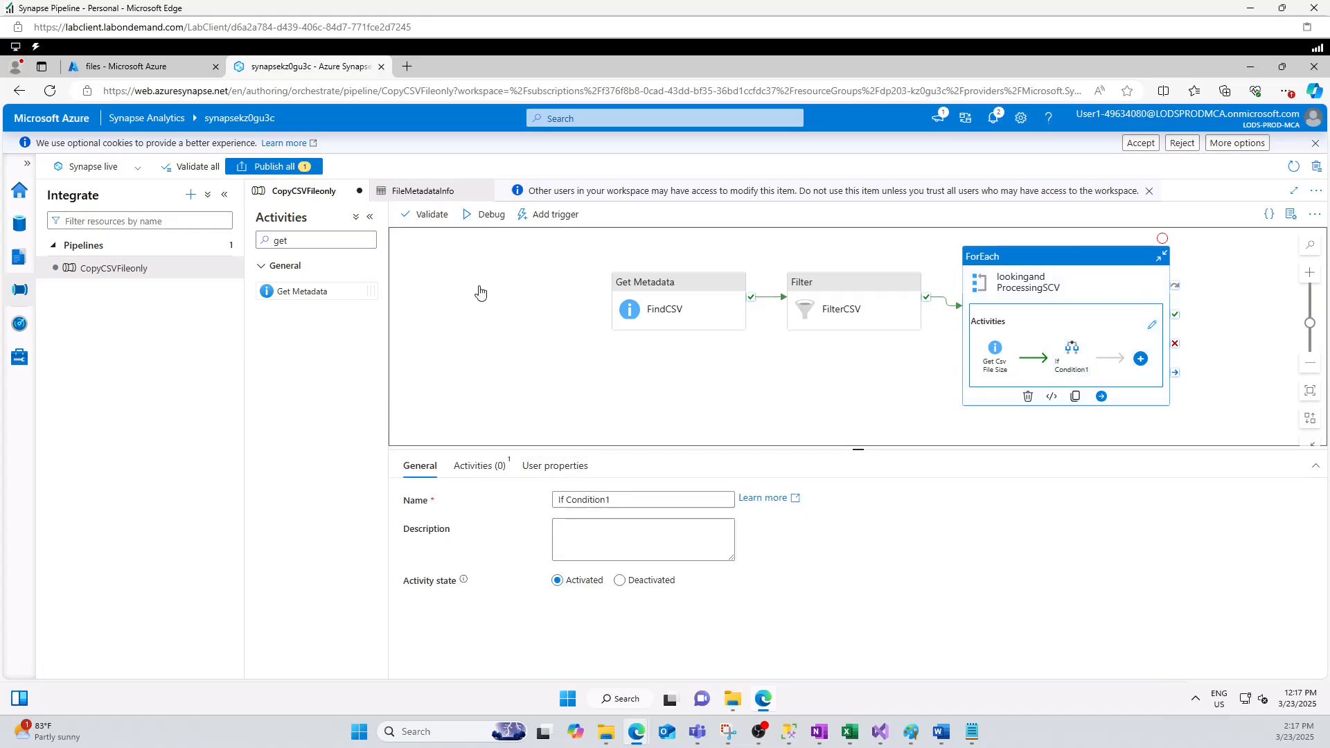
pyautogui.moveTo(613, 502); pyautogui.dragTo(551, 505)
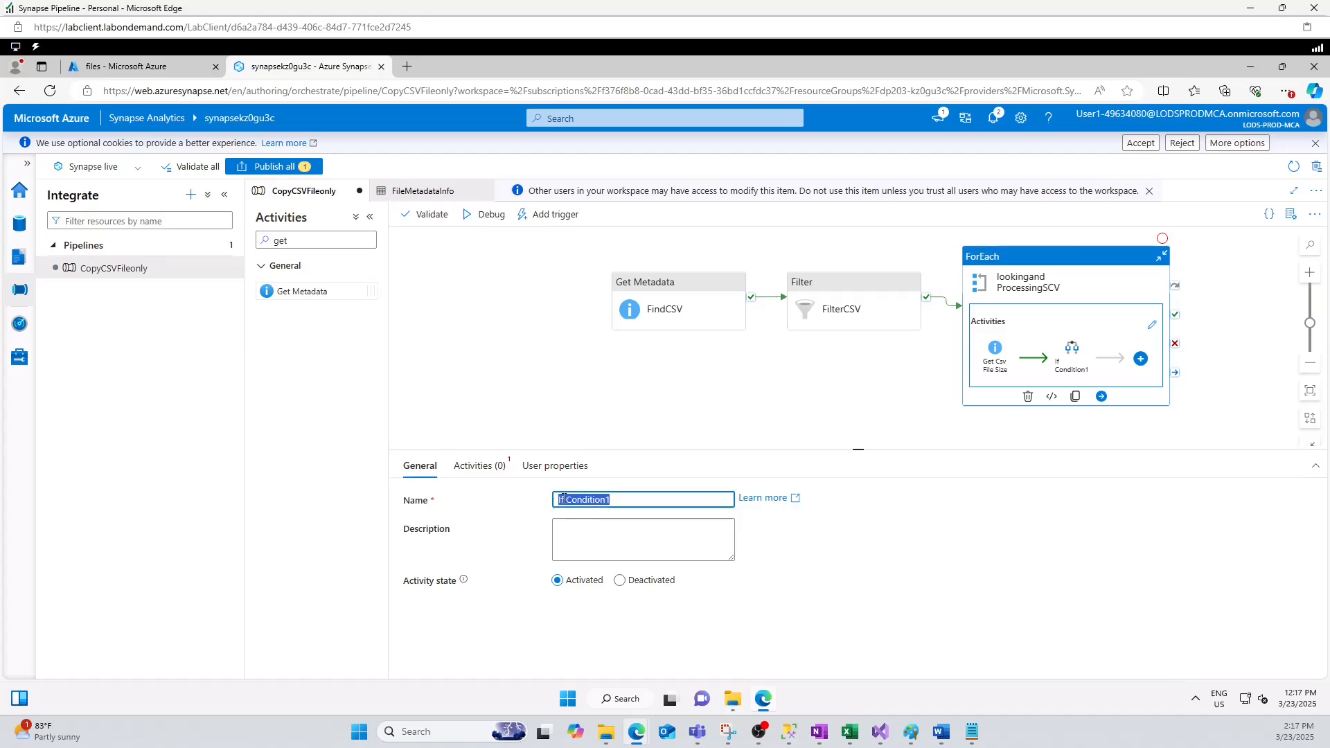
pyautogui.write('ifilee')
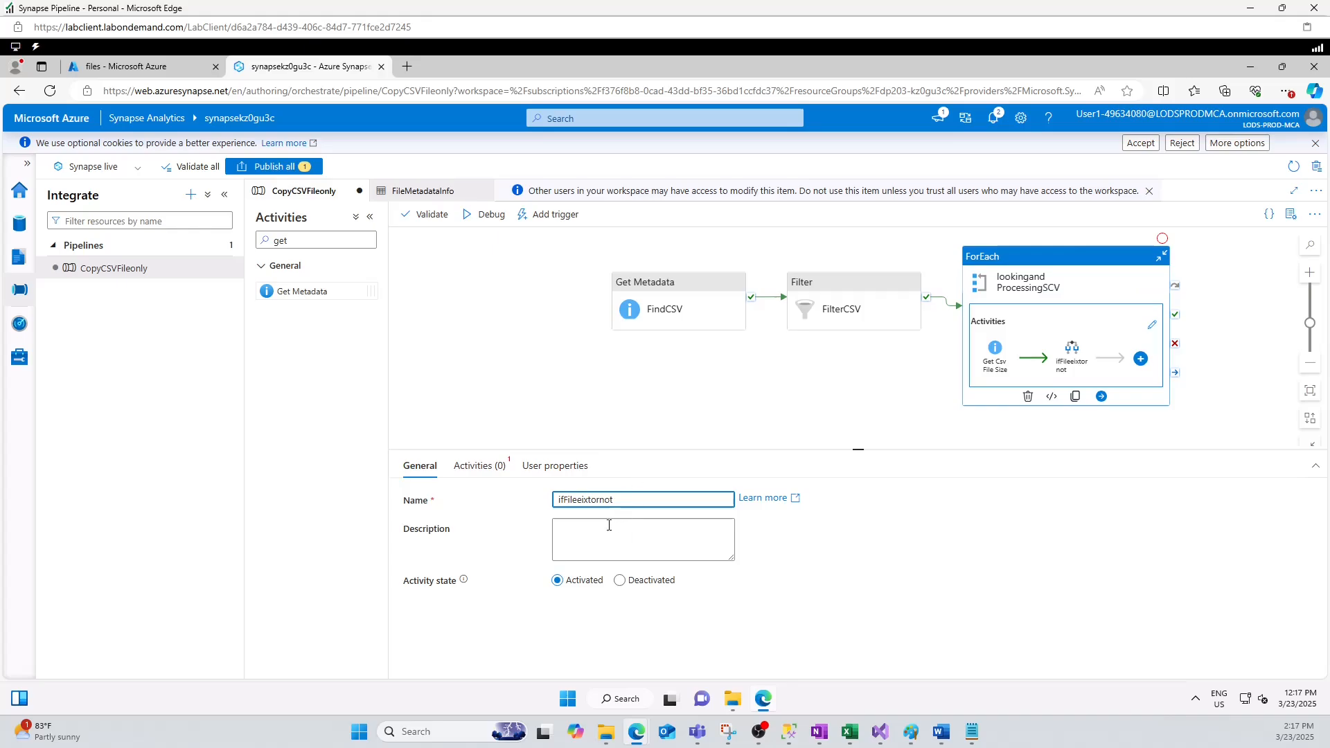
pyautogui.click(474, 478)
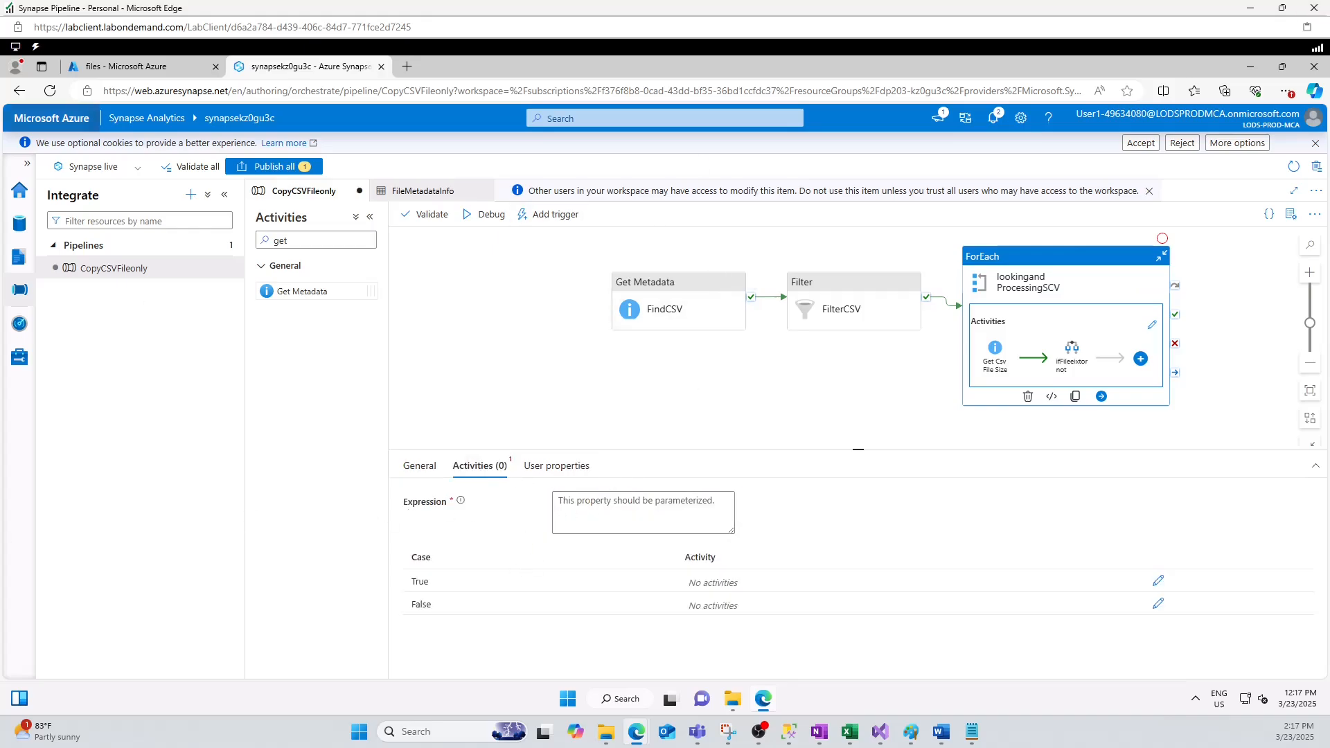
pyautogui.hotkey('alt', 'Tab')
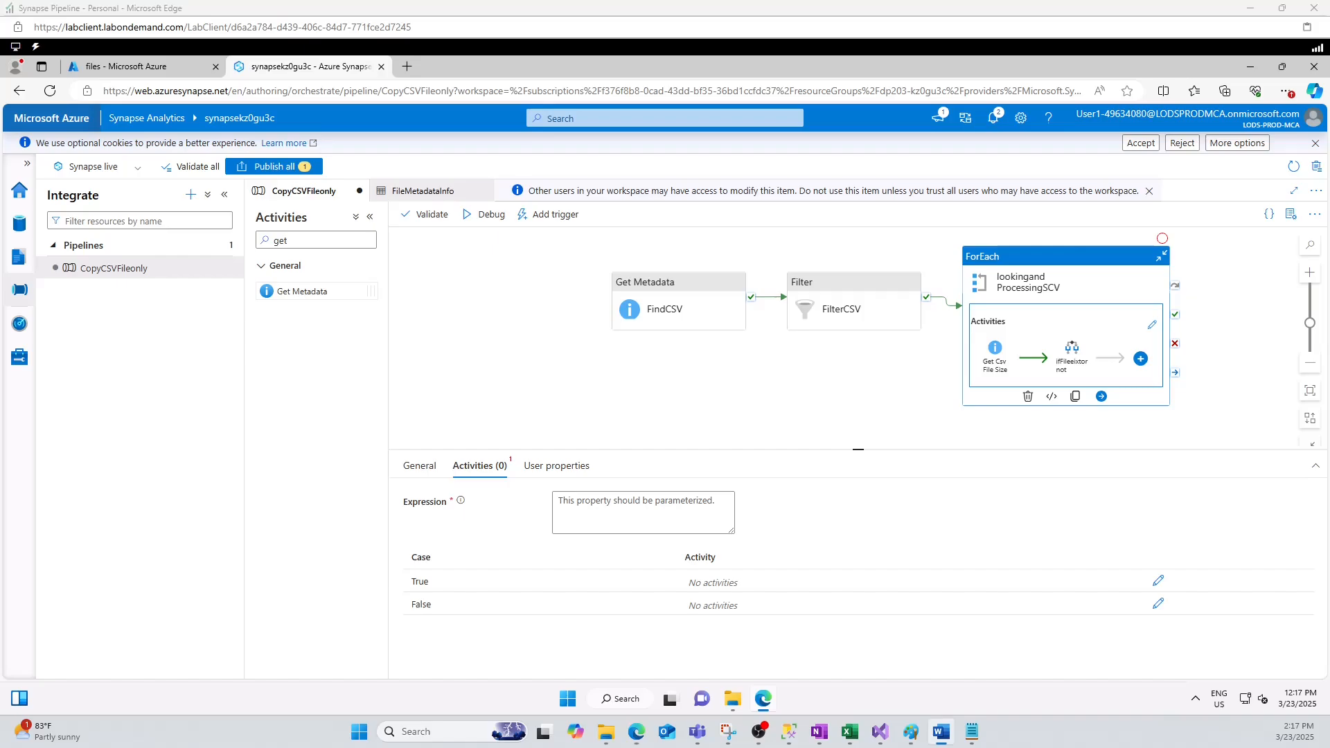
pyautogui.click(581, 505)
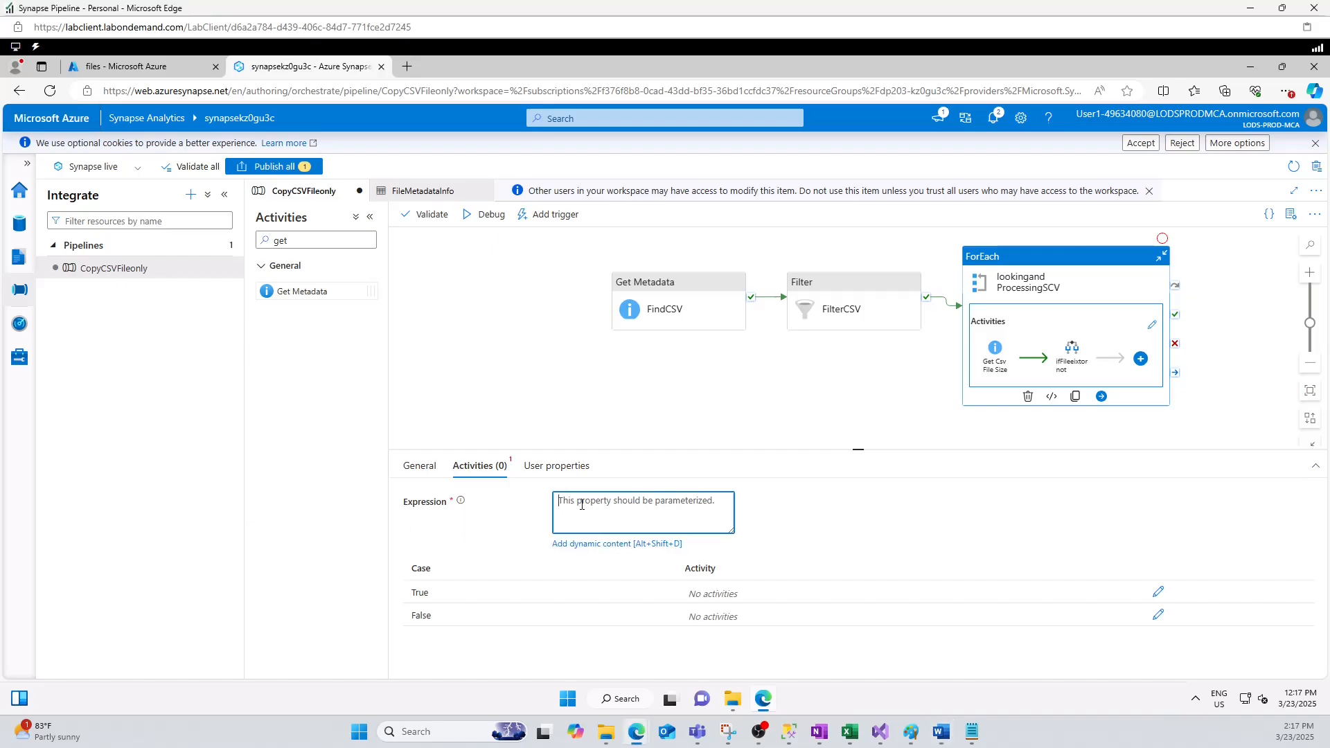
pyautogui.click(579, 544)
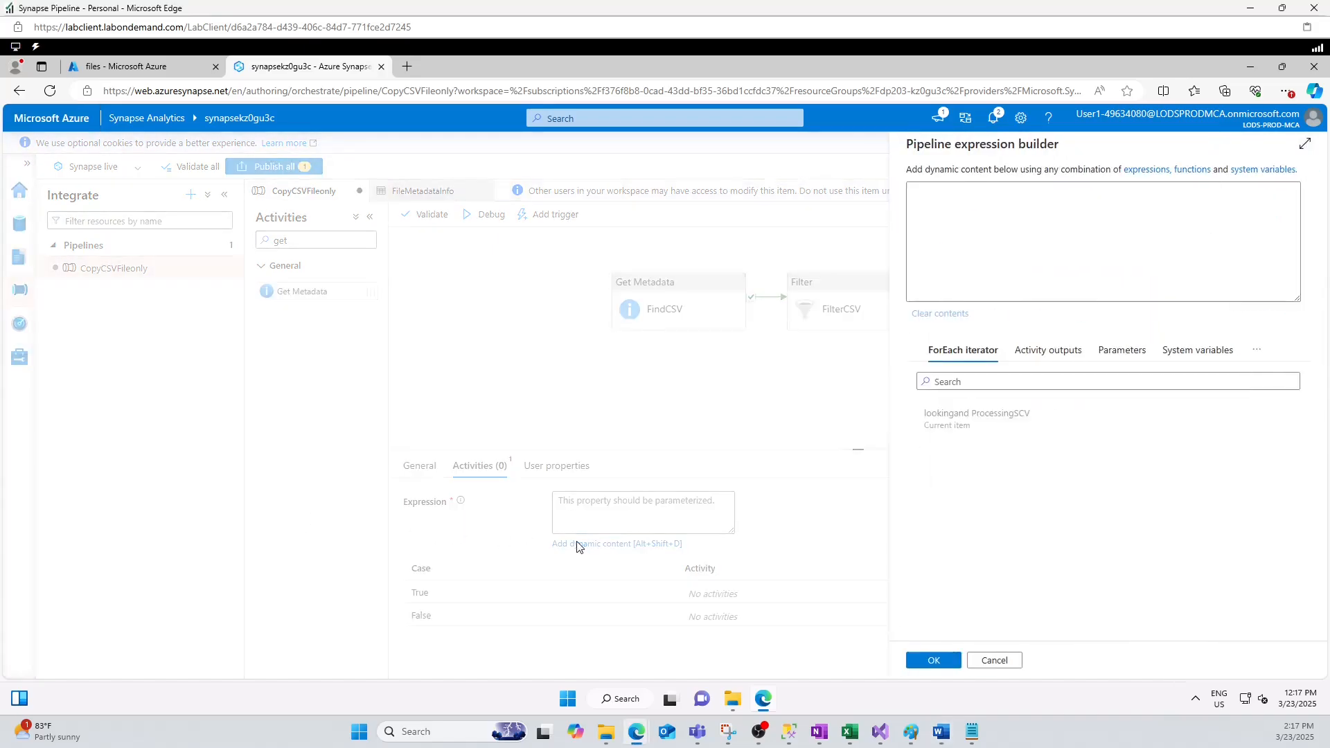
pyautogui.click(922, 189)
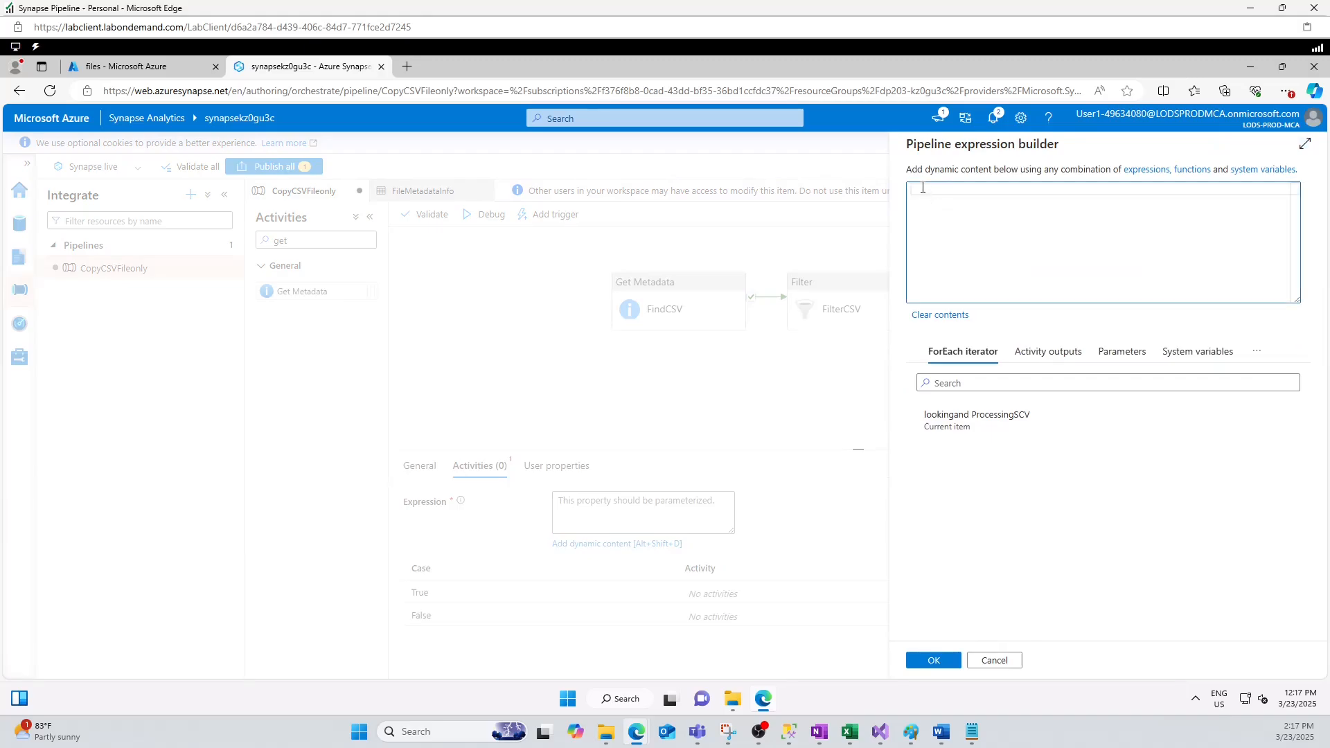
pyautogui.hotkey('ctrl', 'v')
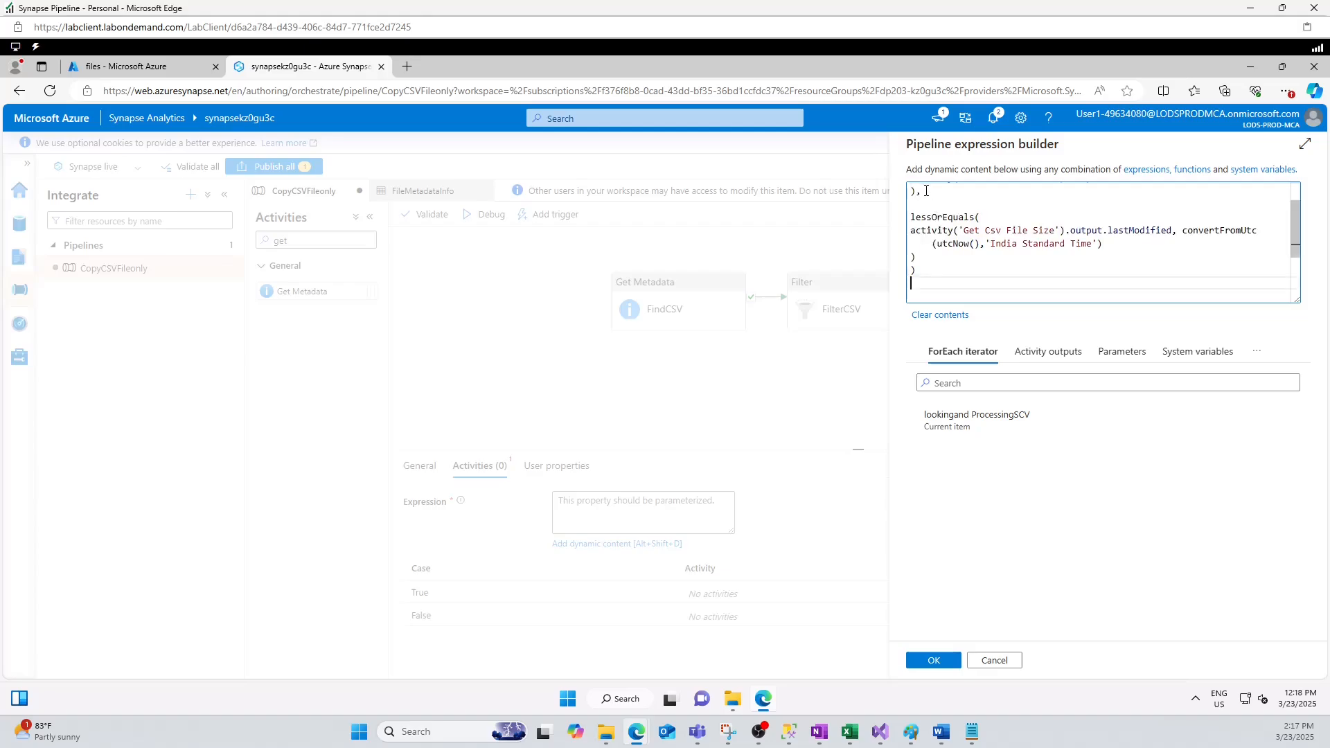
pyautogui.scroll(2, 1037, 223)
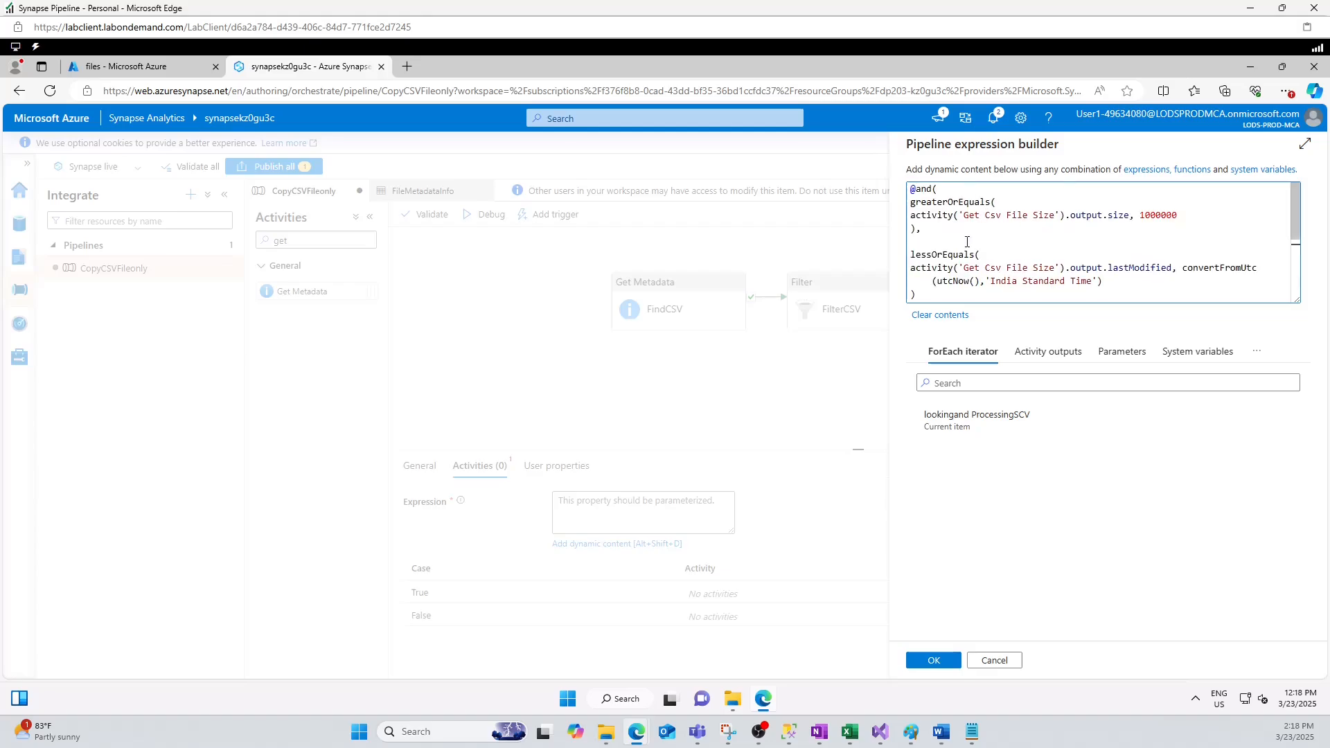
# Set the size threshold in the expression to 50, review the size and last-modified conditions, and accept the expression
pyautogui.moveTo(961, 215); pyautogui.dragTo(1052, 216)
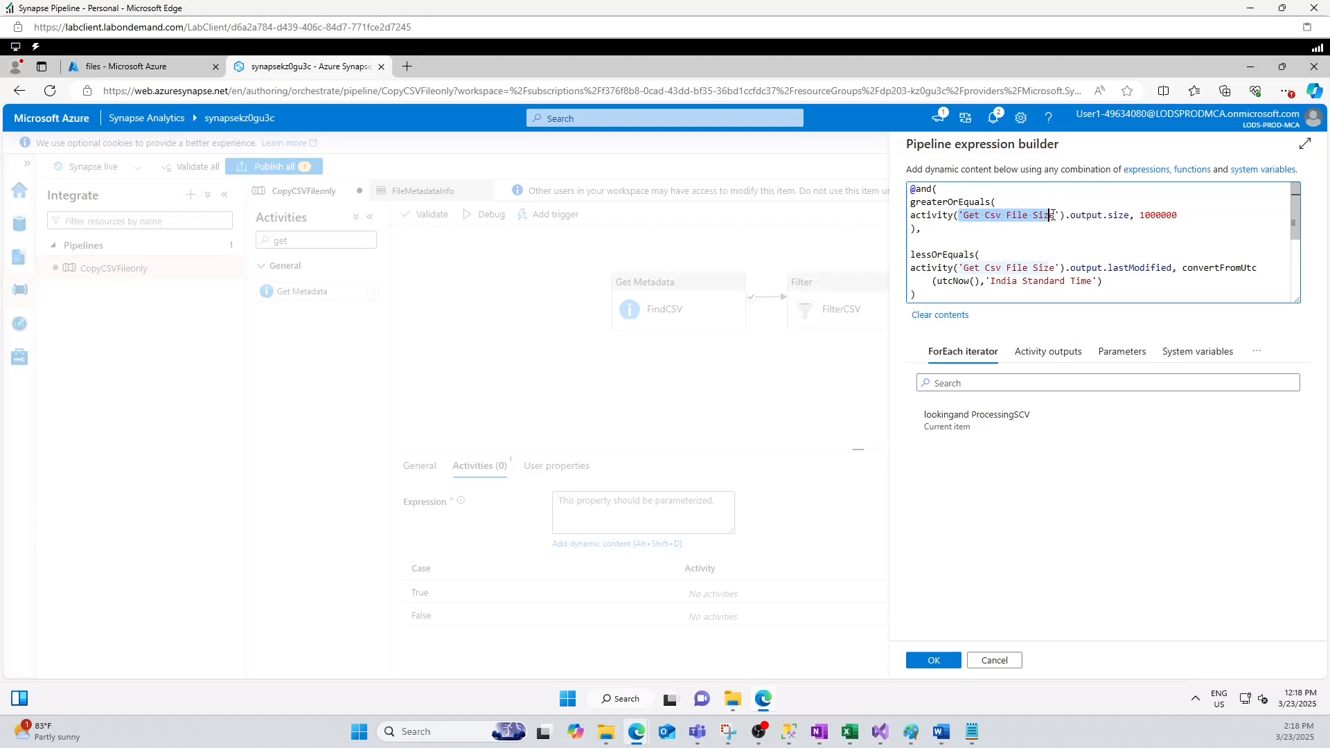
pyautogui.doubleClick(1153, 215)
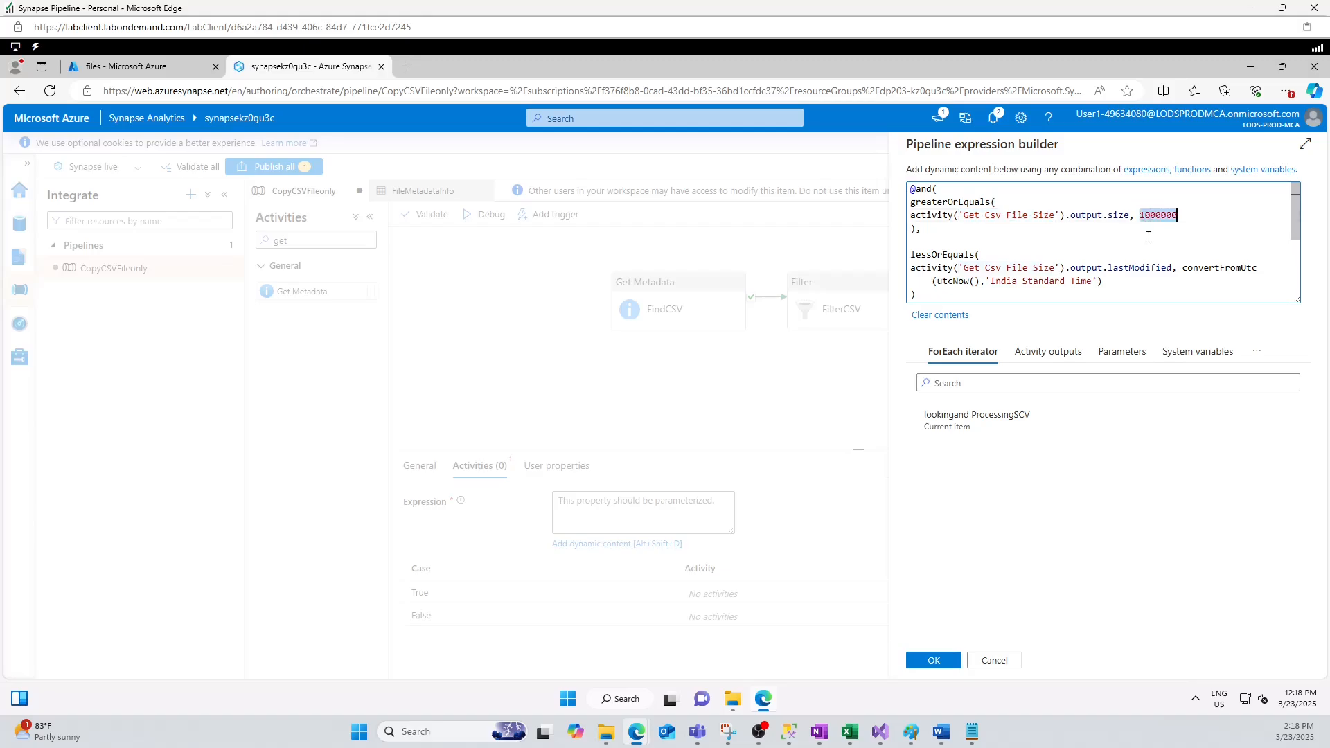
pyautogui.write('50')
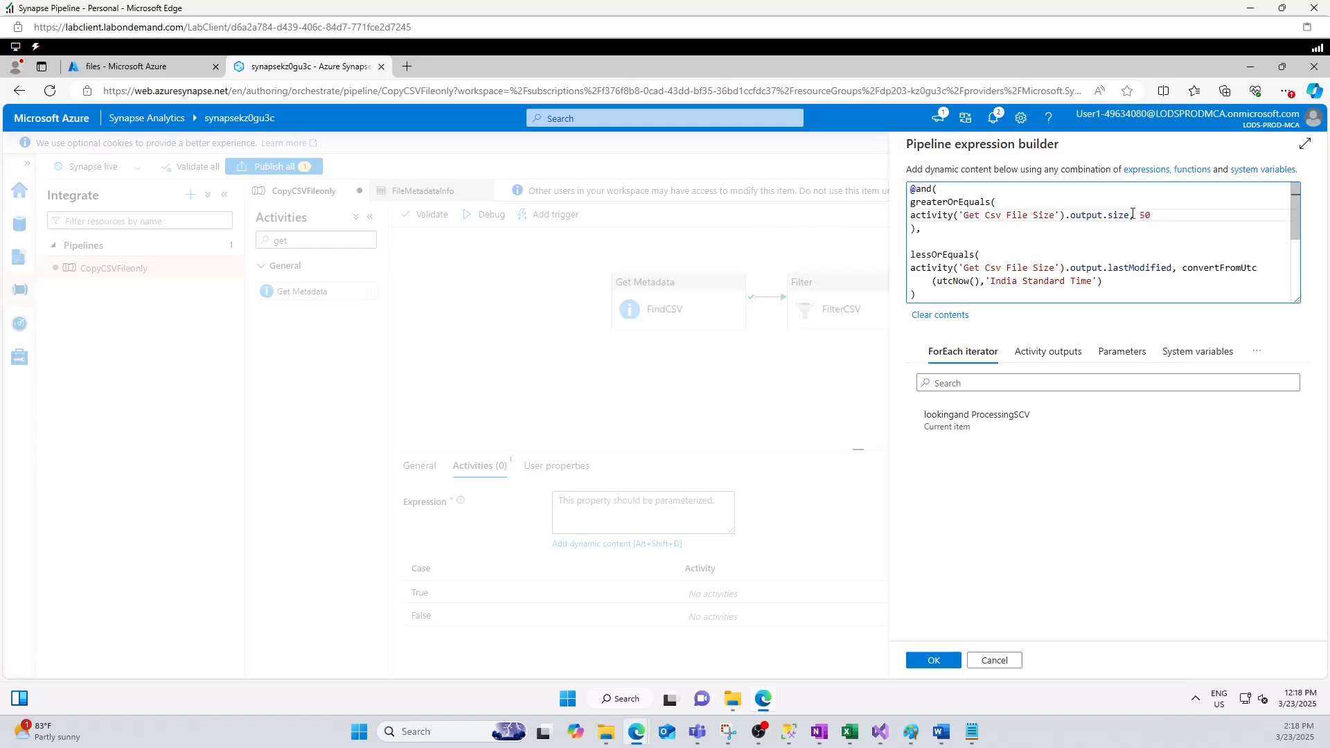
pyautogui.doubleClick(948, 201)
pyautogui.moveTo(931, 231); pyautogui.dragTo(906, 189)
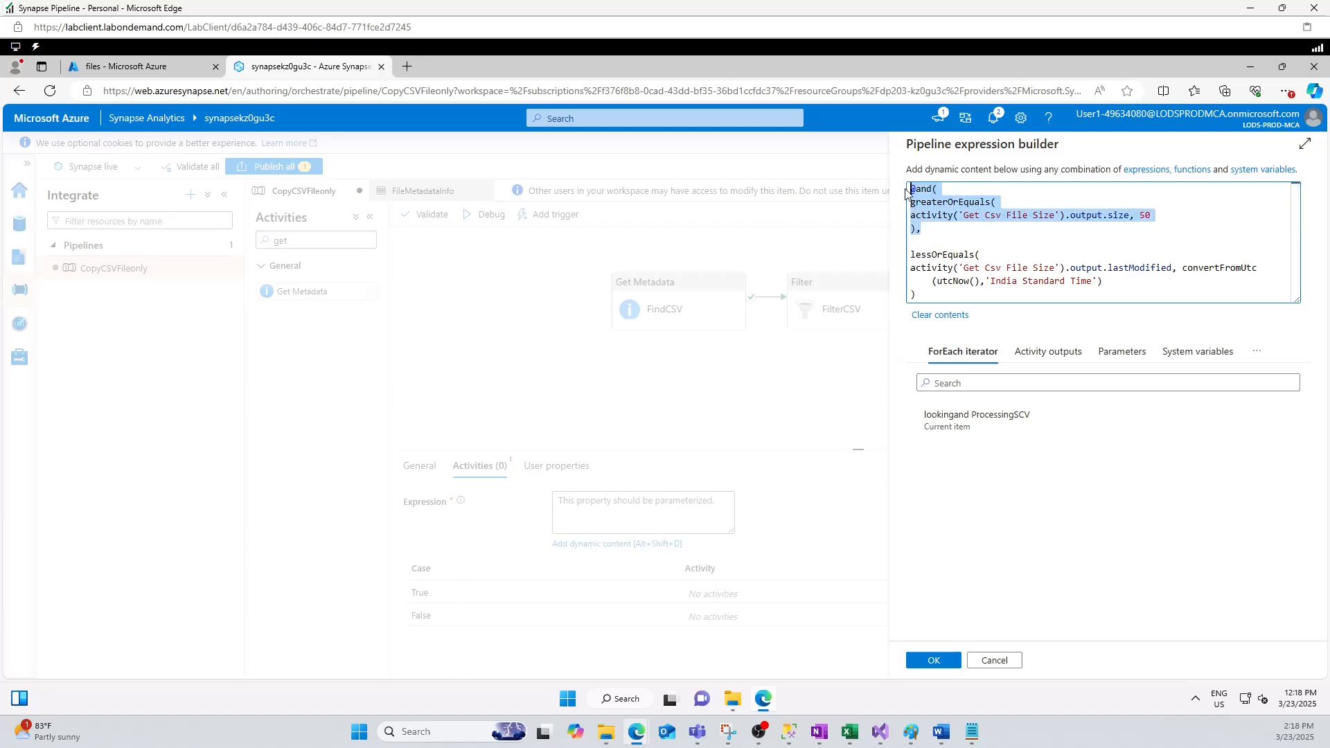
pyautogui.scroll(-1, 935, 291)
pyautogui.moveTo(921, 259); pyautogui.dragTo(906, 218)
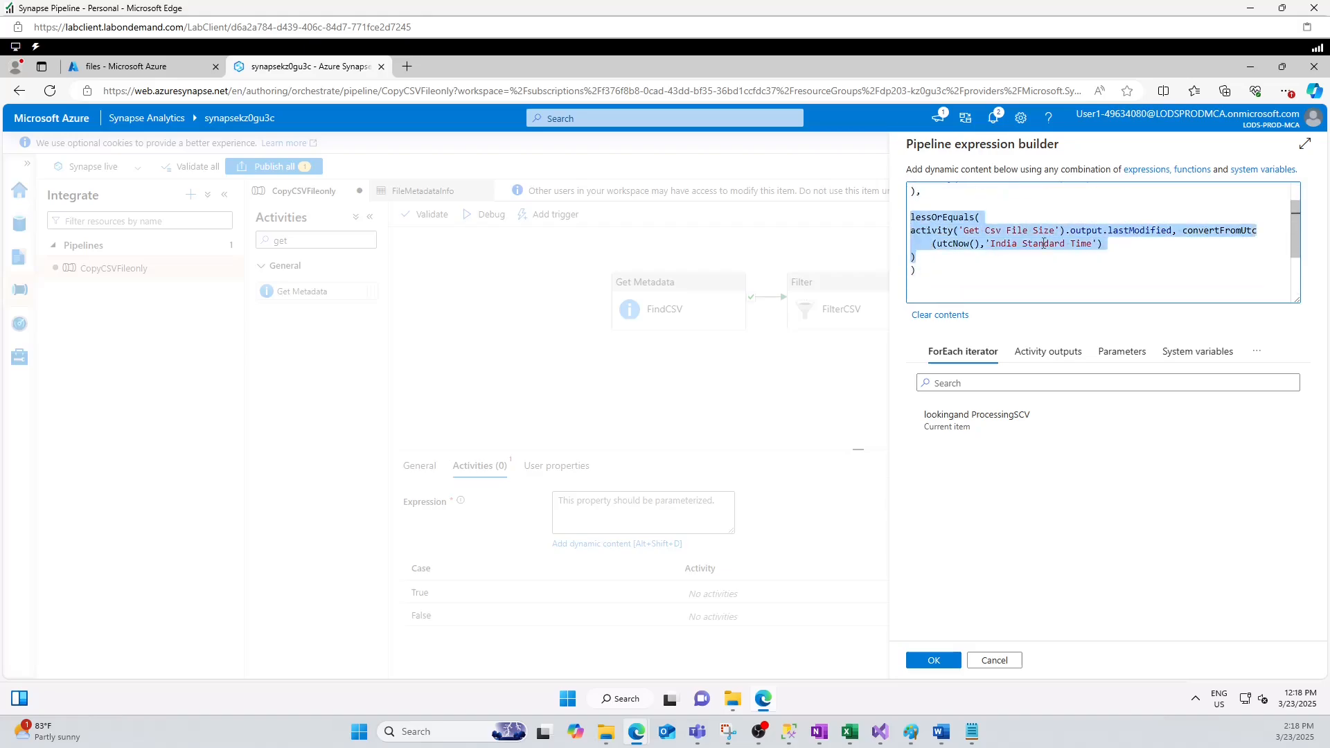
pyautogui.click(991, 267)
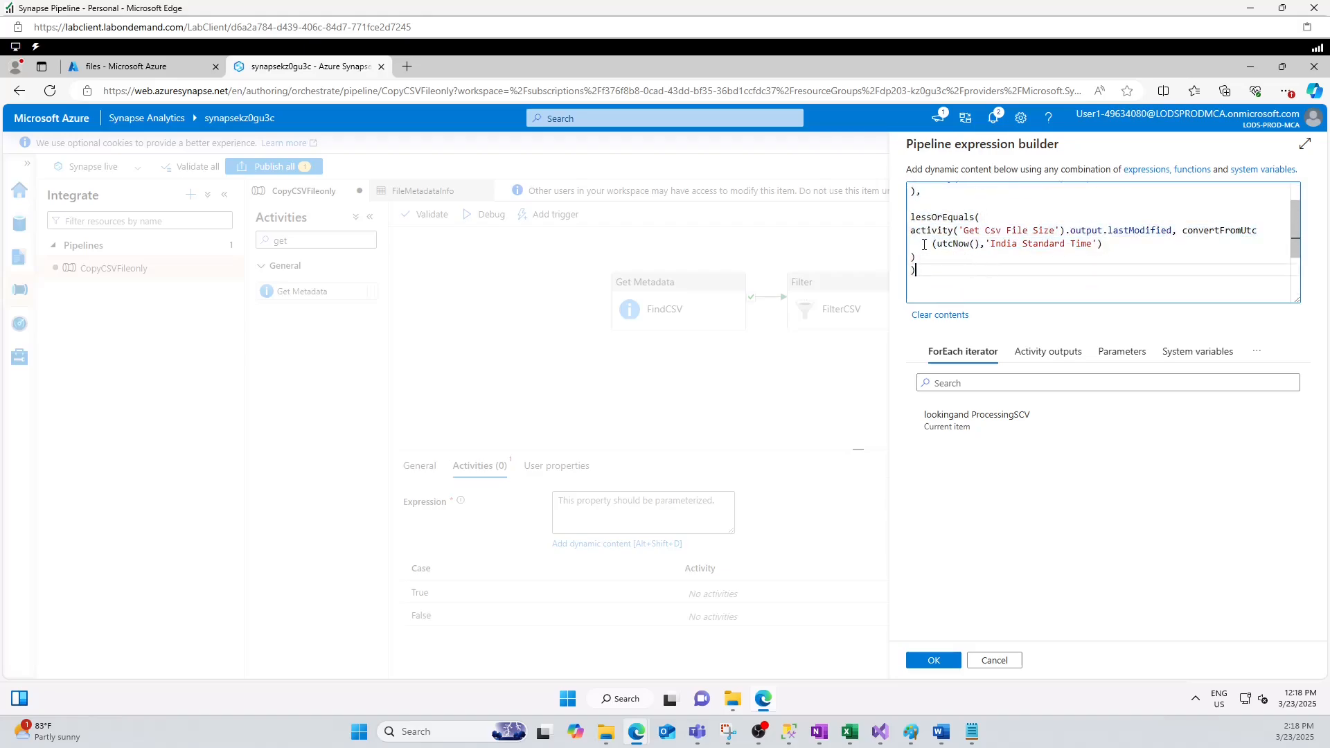
pyautogui.scroll(1, 984, 212)
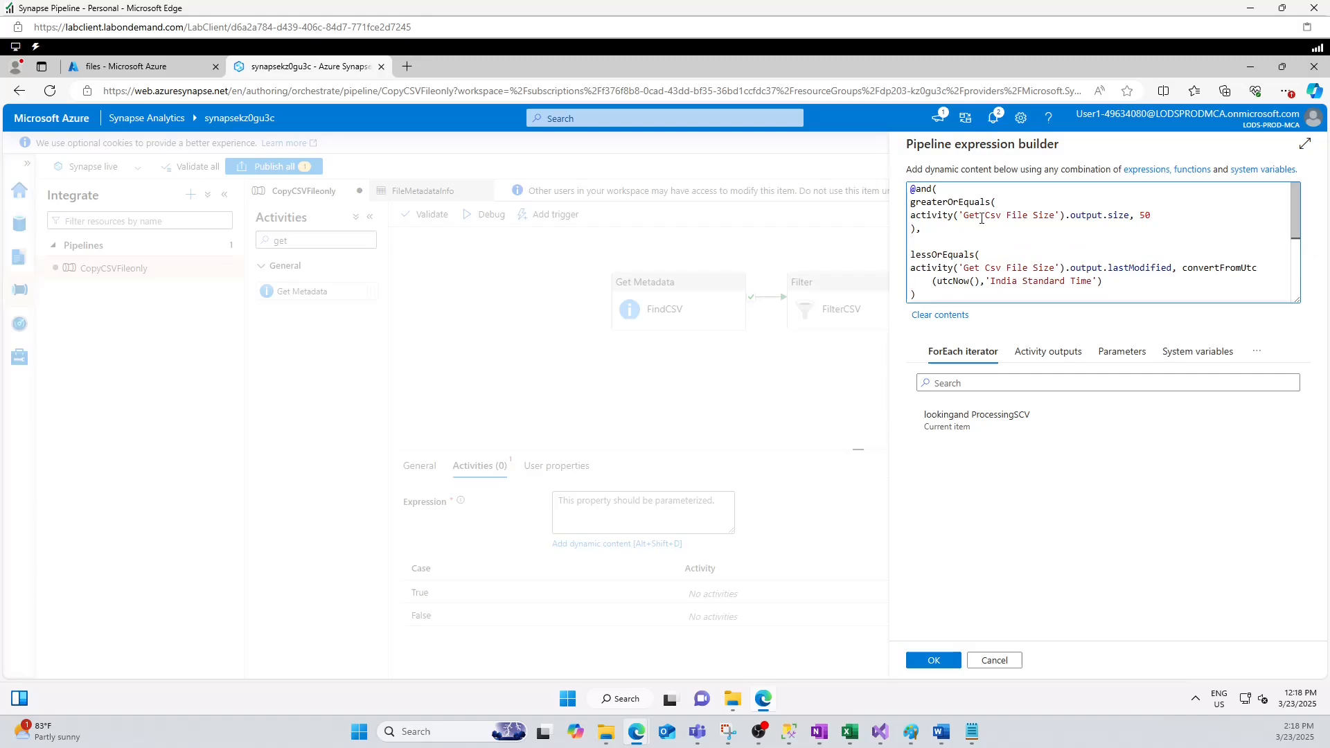
pyautogui.moveTo(923, 228); pyautogui.dragTo(910, 189)
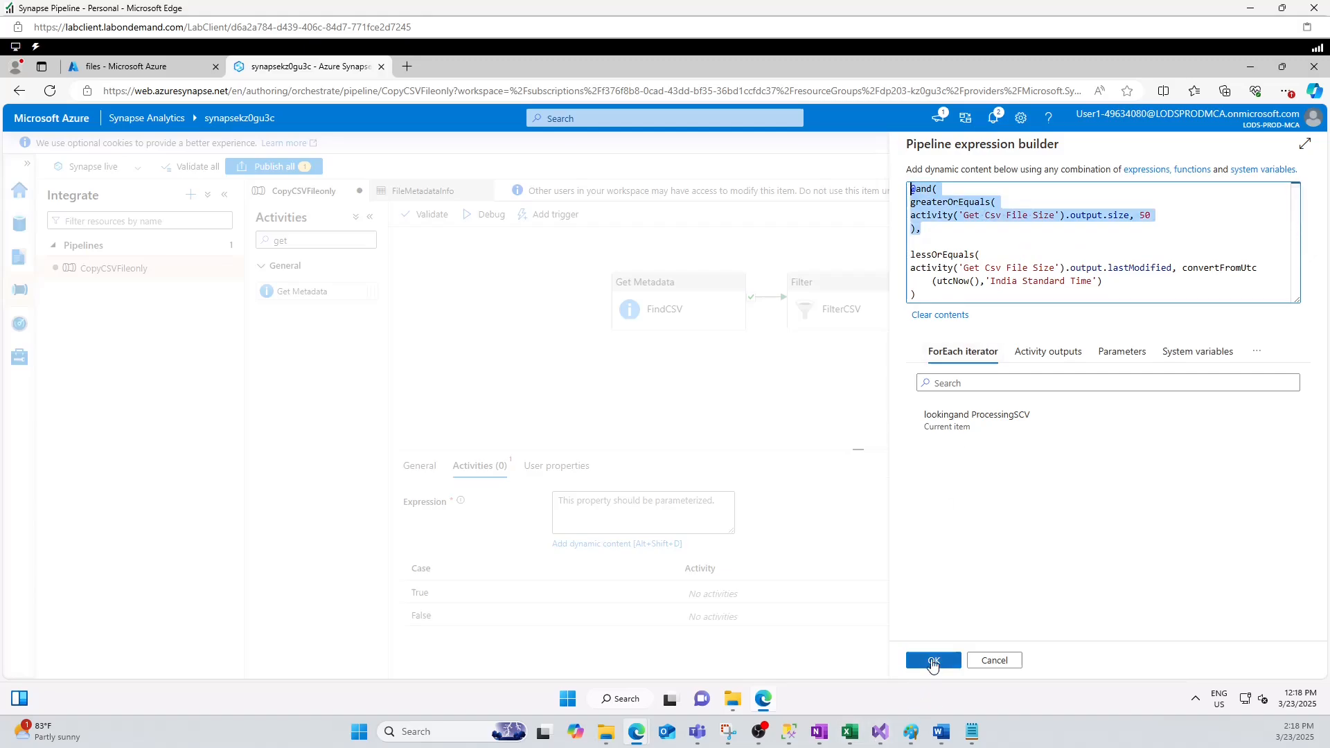
pyautogui.click(933, 661)
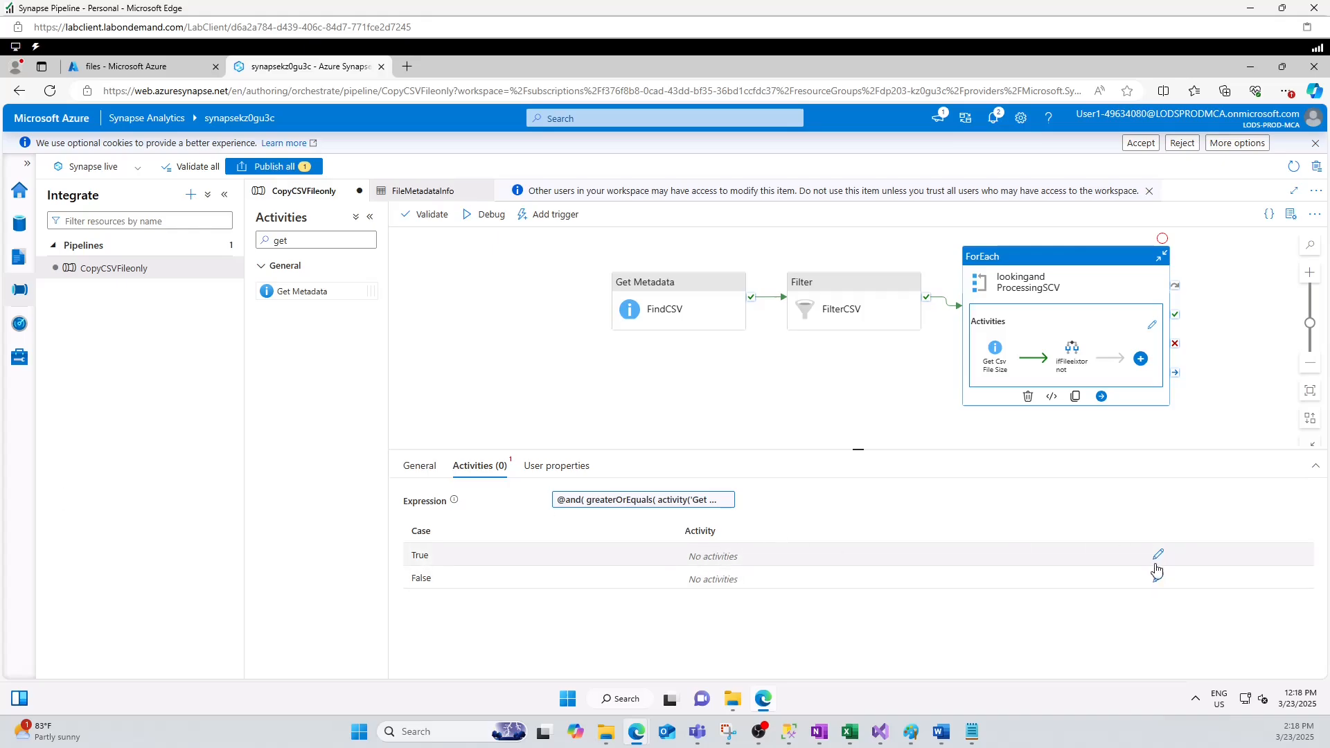
# Check the flow diagram in Paint again, and open the True case activities of ifFileeixtornot for editing
pyautogui.click(914, 734)
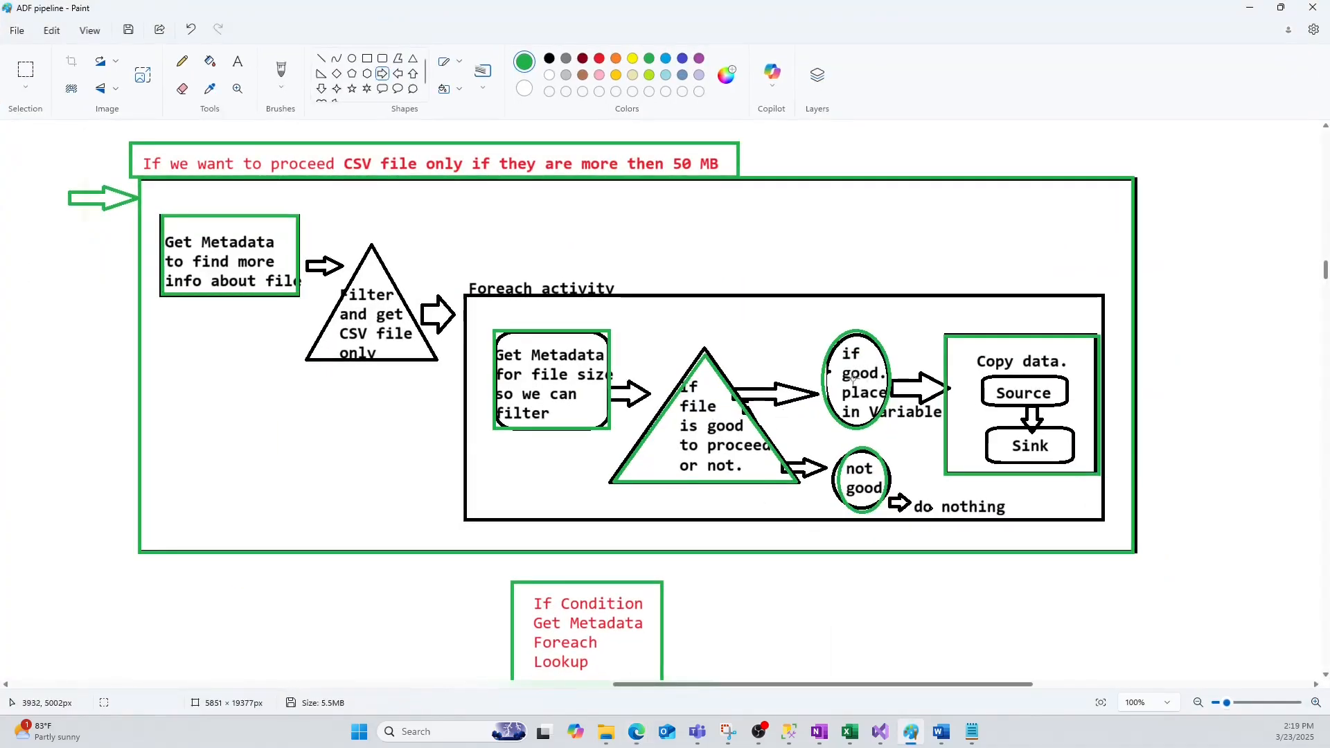
pyautogui.click(1264, 12)
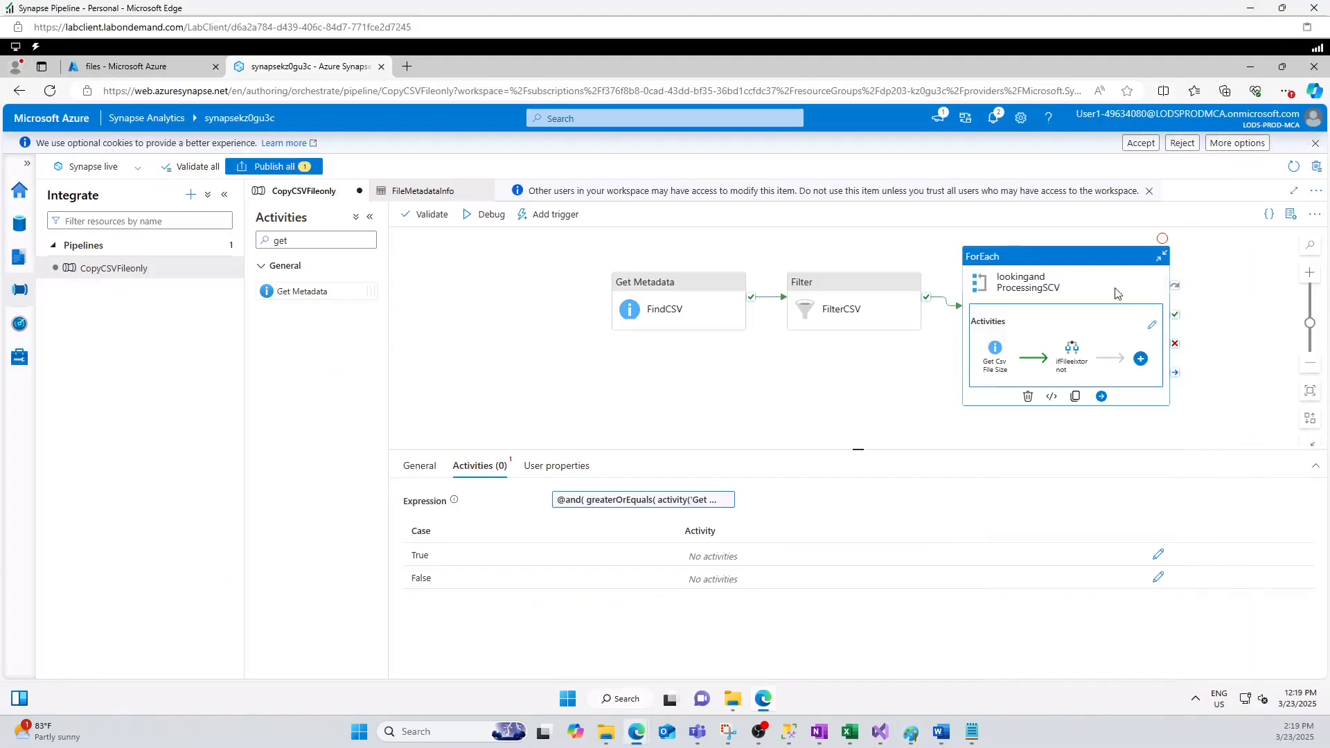
pyautogui.click(1159, 557)
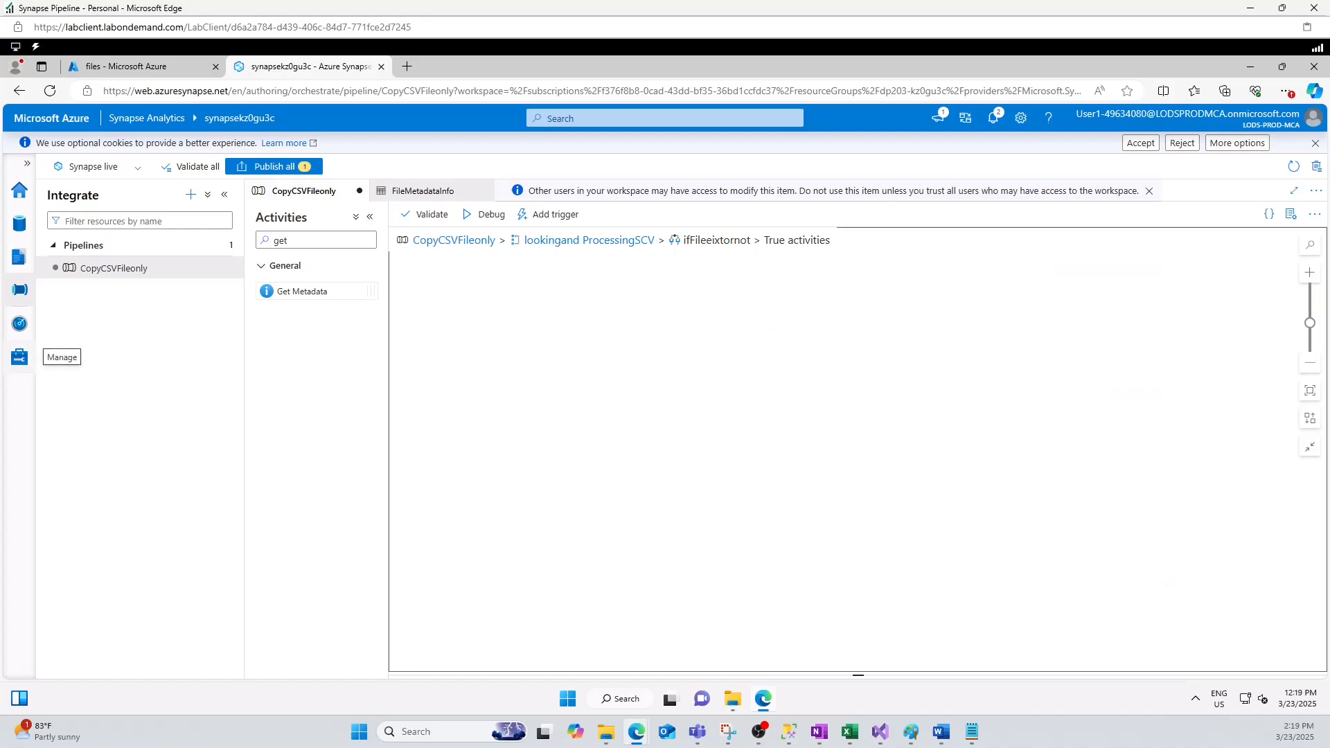
# Search the activities for app and add an Append variable activity to the True activities canvas
pyautogui.click(295, 240)
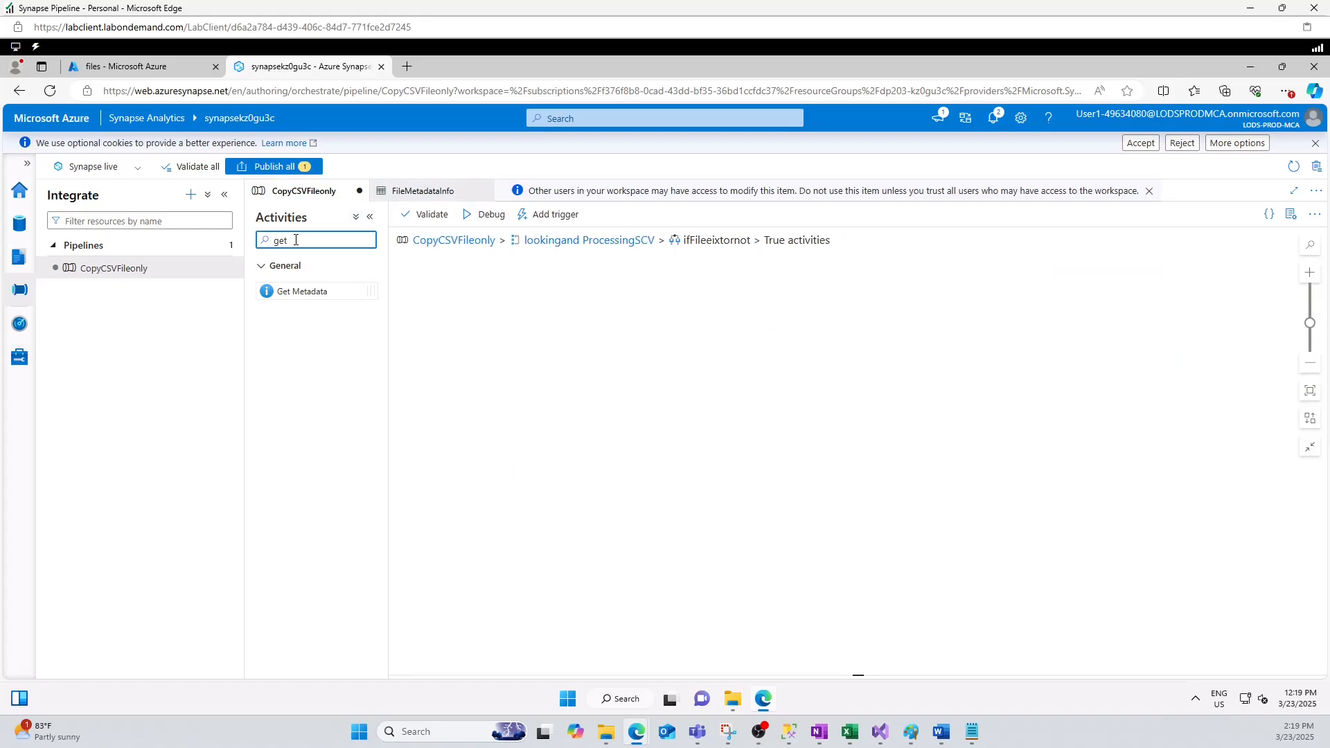
pyautogui.press('BackSpace')
pyautogui.press('BackSpace')
pyautogui.press('BackSpace')
pyautogui.write('ap')
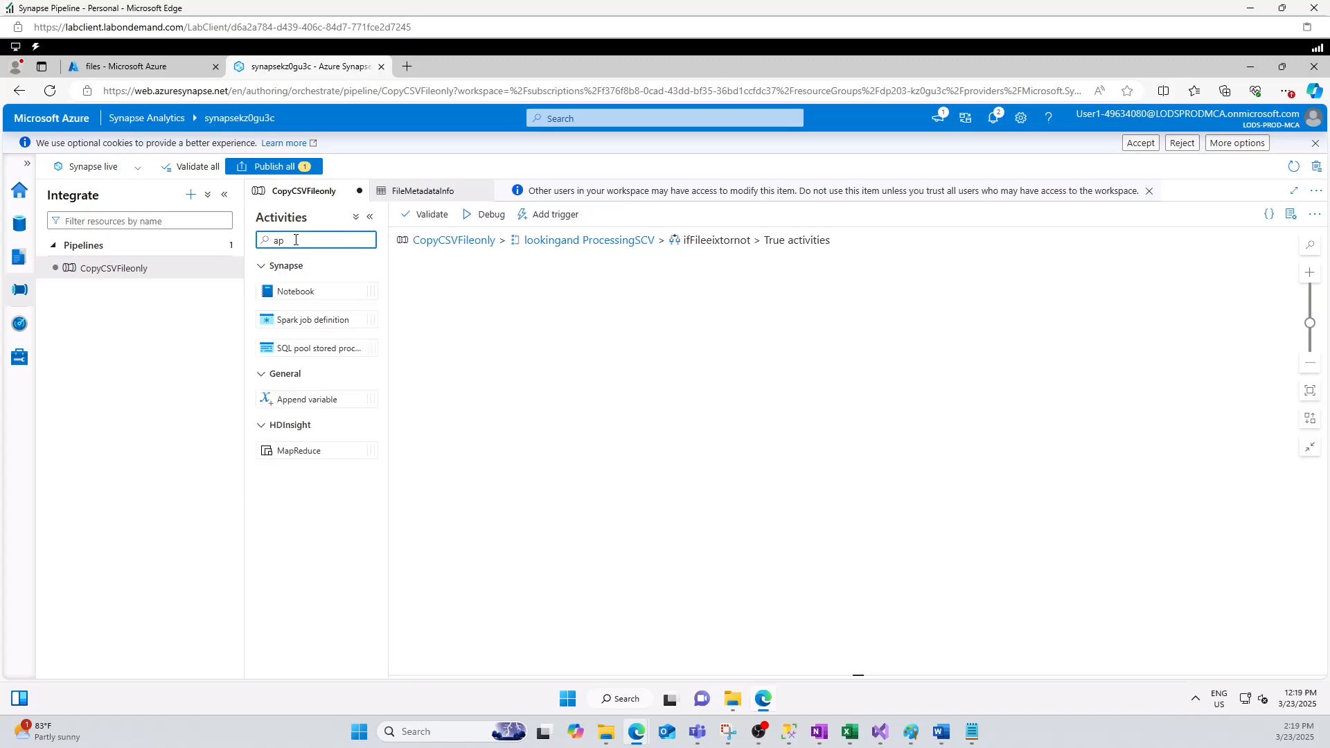
pyautogui.write('[')
pyautogui.press('BackSpace')
pyautogui.write('p')
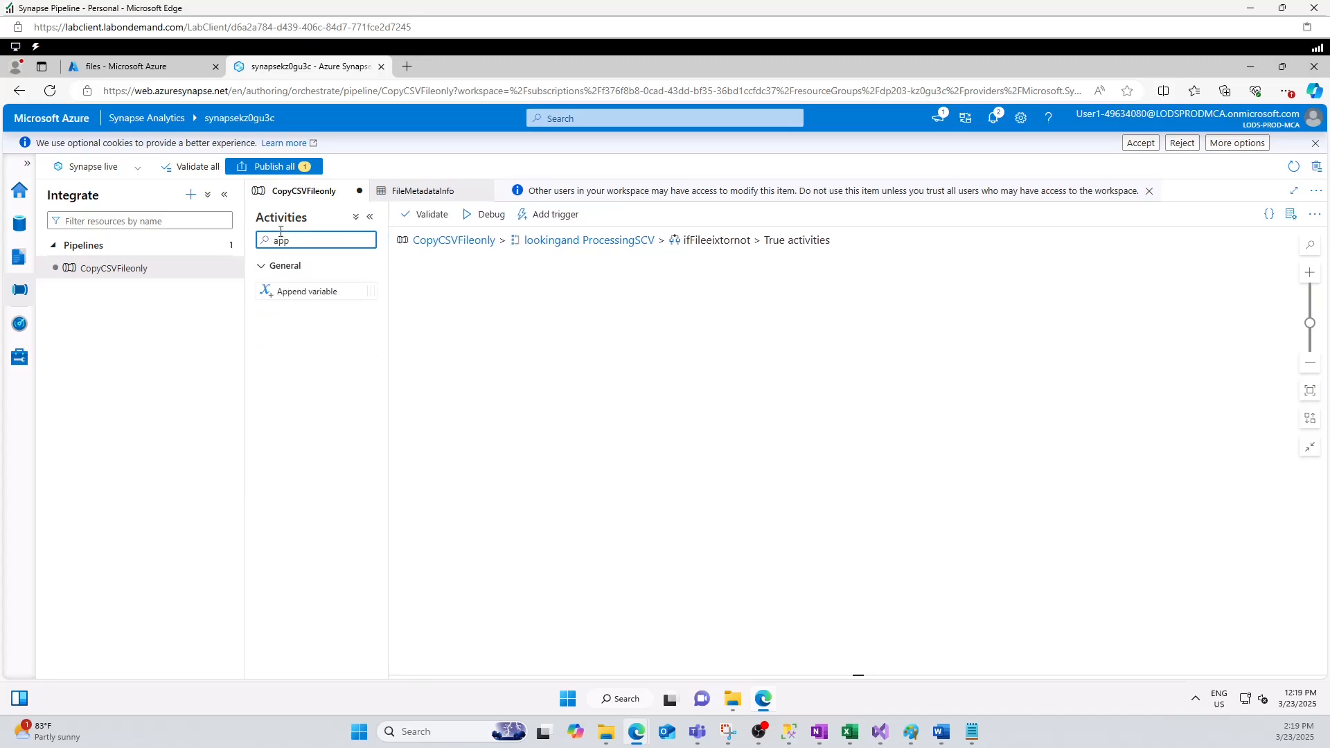
pyautogui.moveTo(296, 291); pyautogui.dragTo(527, 297)
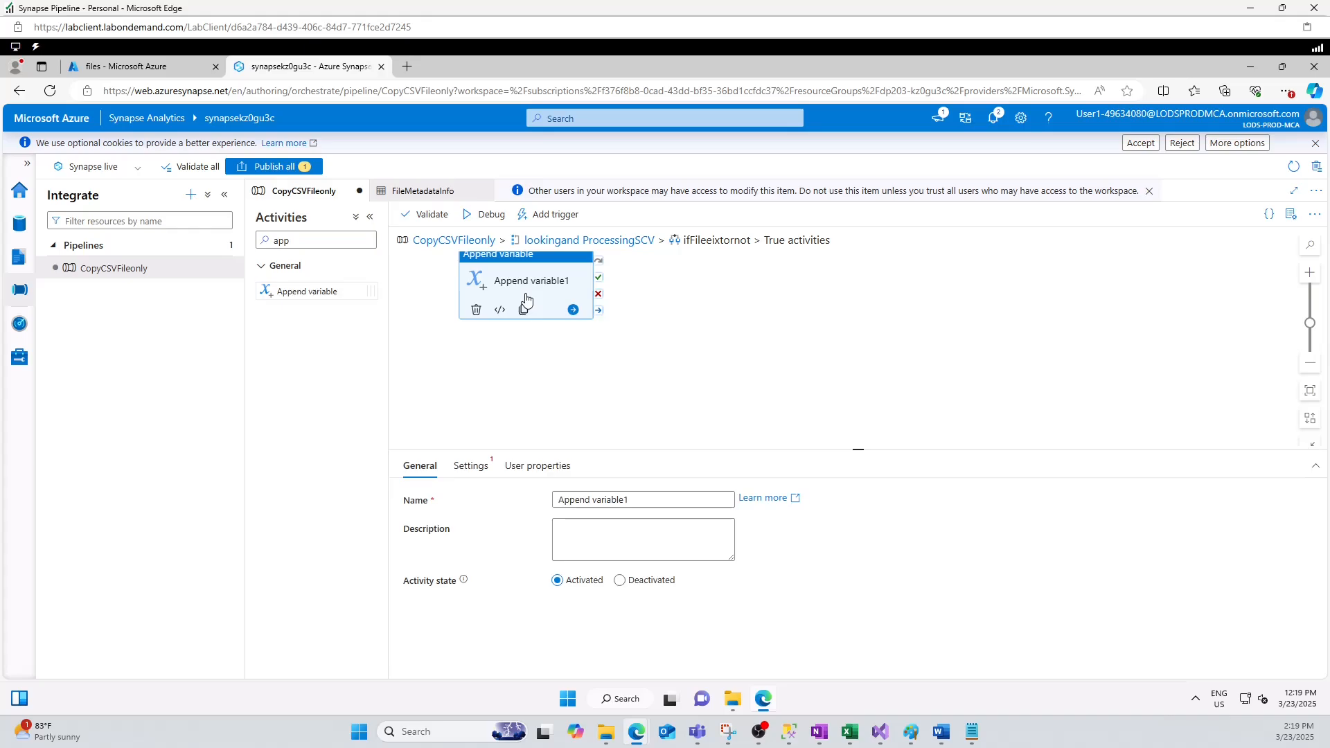
# Rename the Append variable activity as CsvFileListIfTrue and open its settings
pyautogui.hotkey('alt', 'Tab')
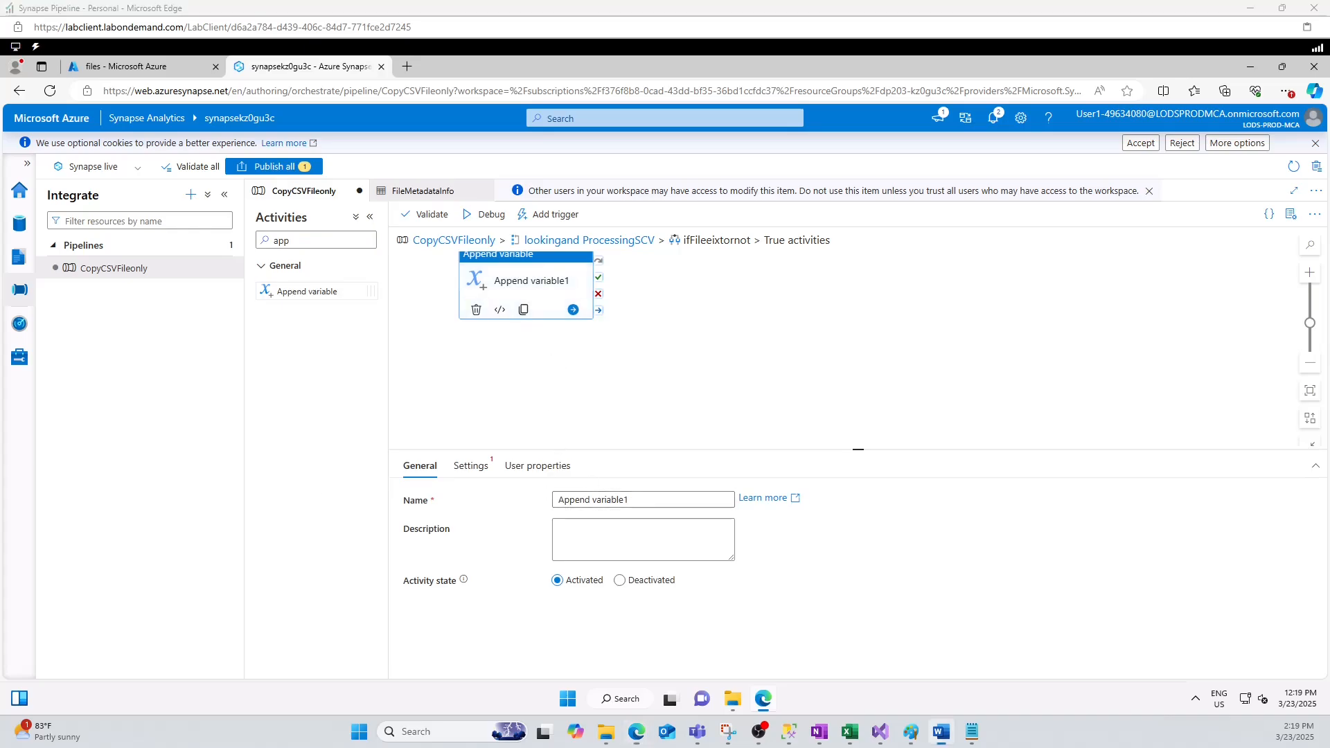
pyautogui.click(647, 500)
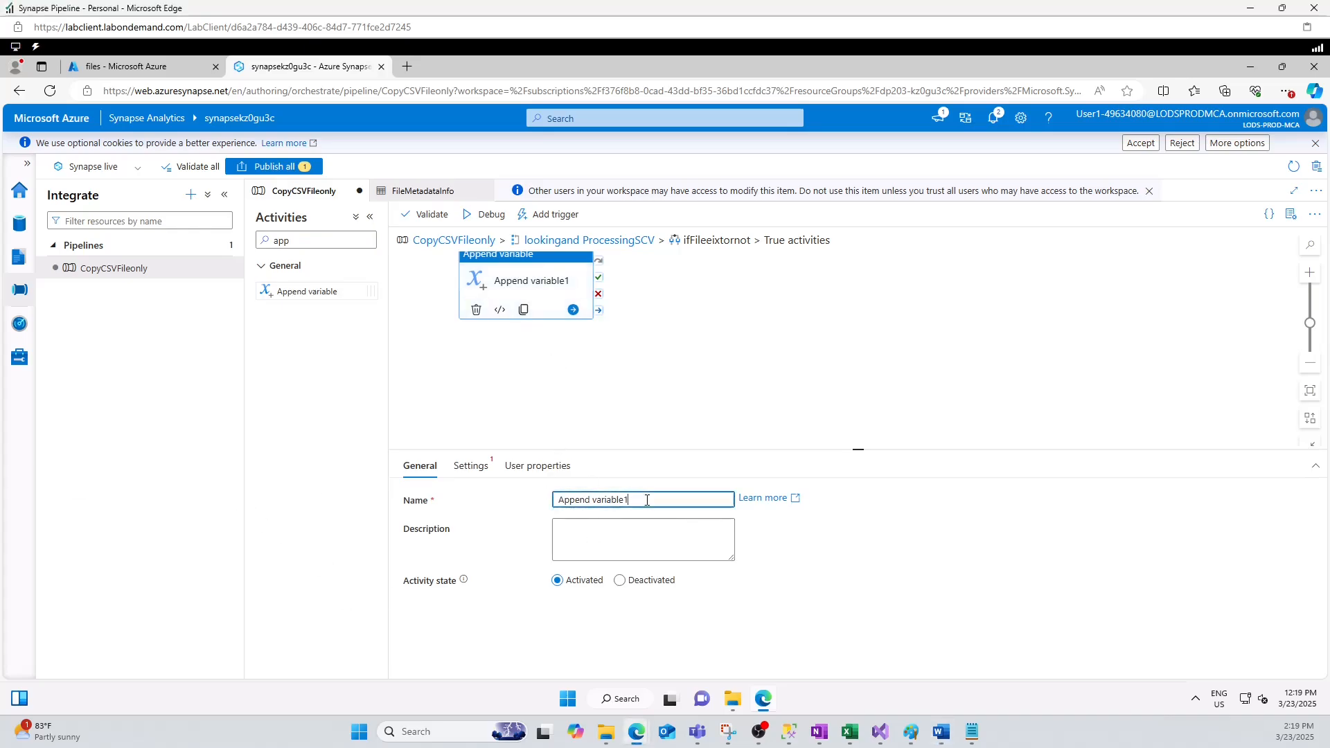
pyautogui.moveTo(629, 499); pyautogui.dragTo(554, 499)
pyautogui.write('CsvFileListIfTrue')
pyautogui.click(470, 468)
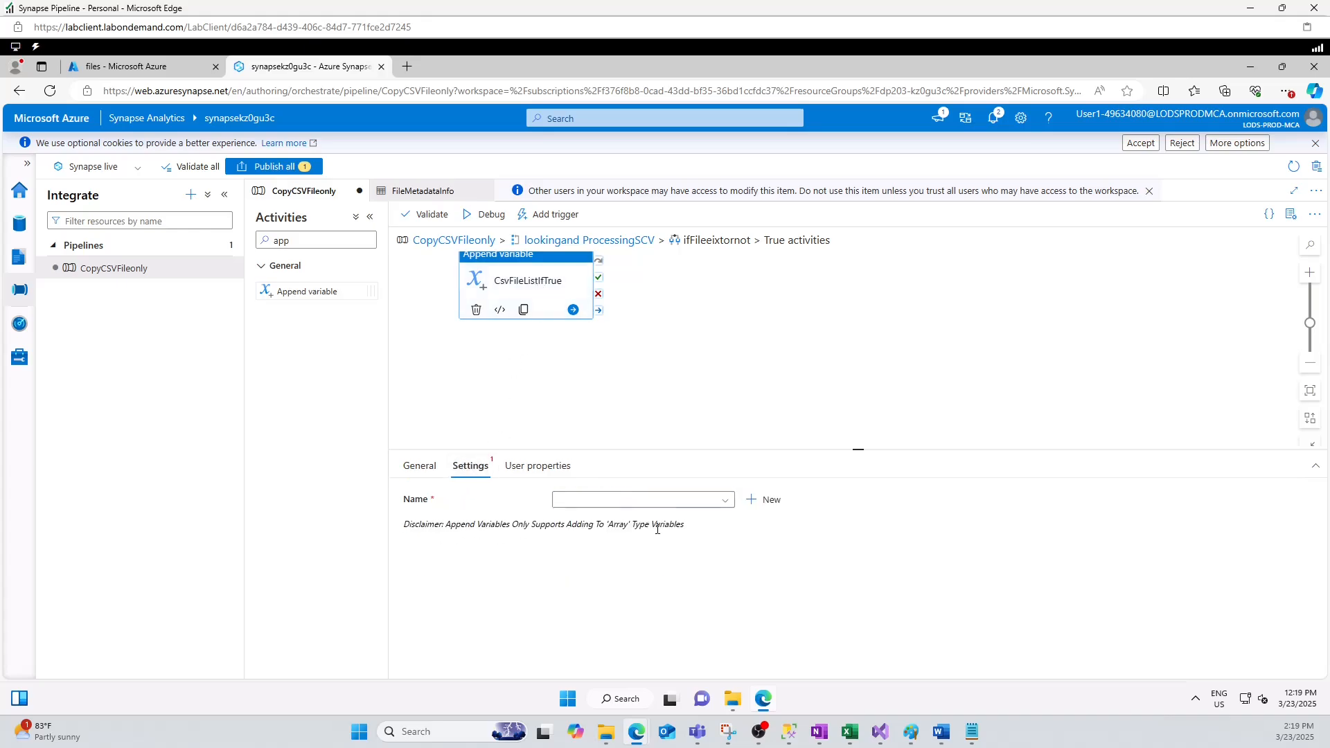
# Choose CsvFileListIfTrue as the variable that the True-case Append variable activity adds to
pyautogui.click(596, 500)
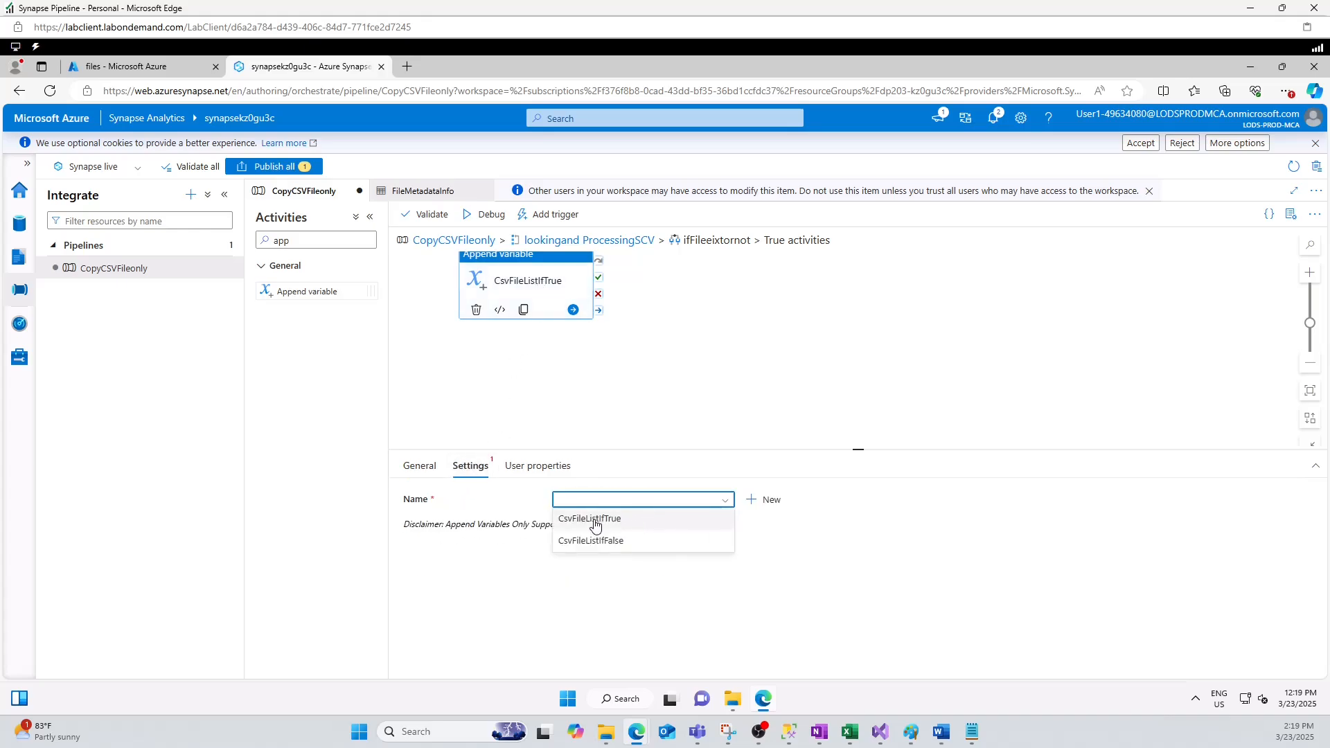
pyautogui.click(608, 528)
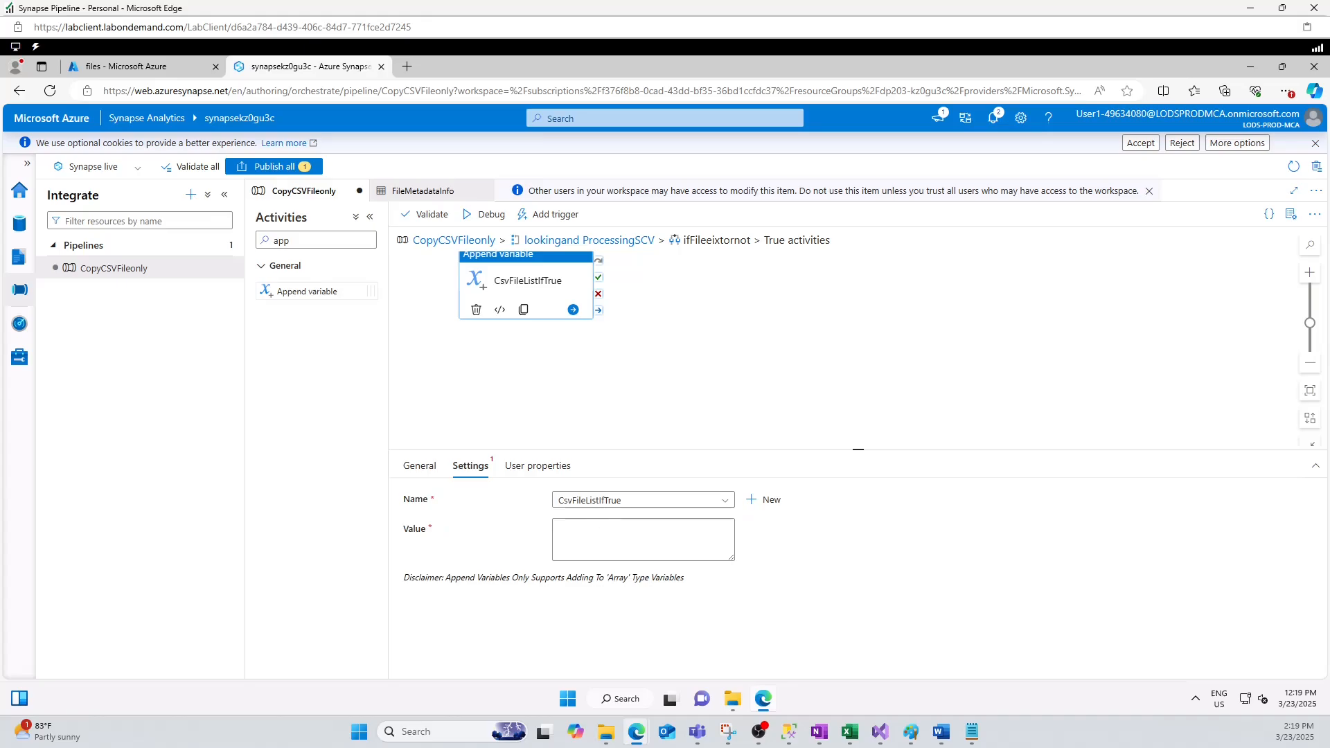
pyautogui.hotkey('alt', 'Tab')
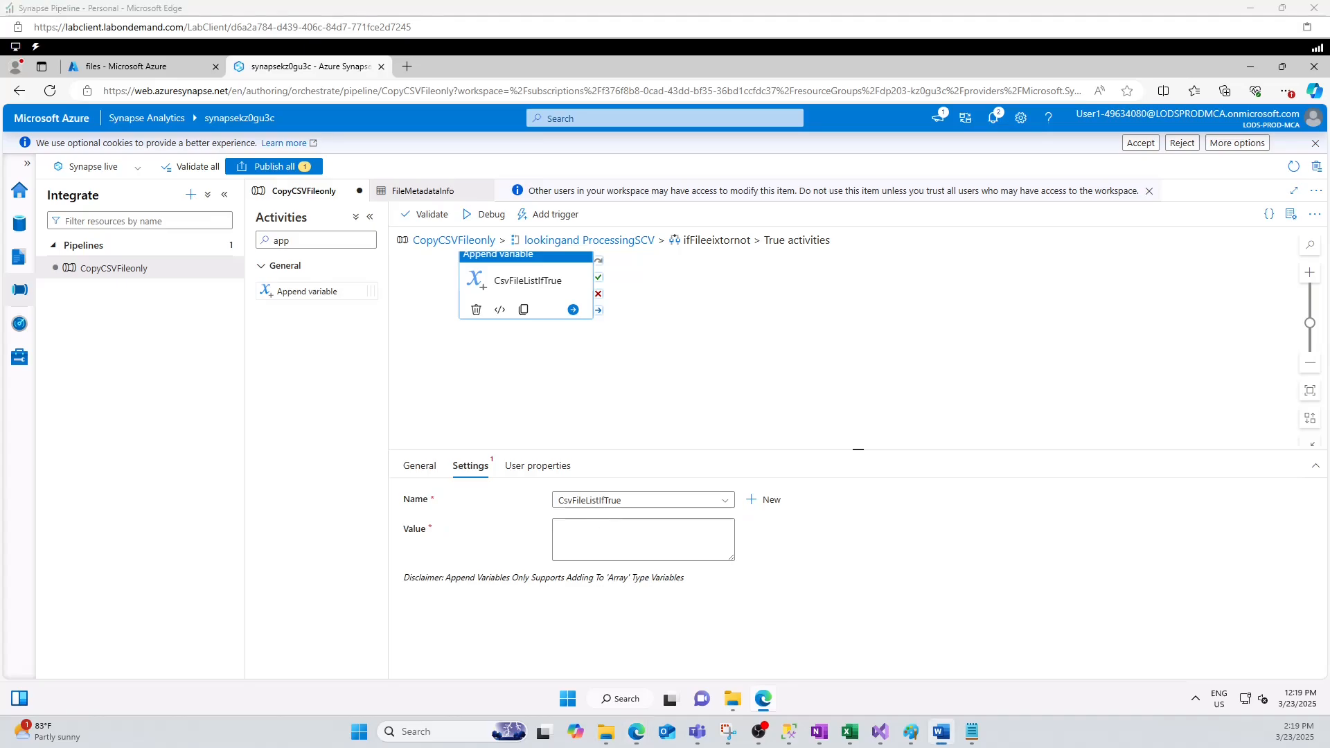
pyautogui.click(601, 554)
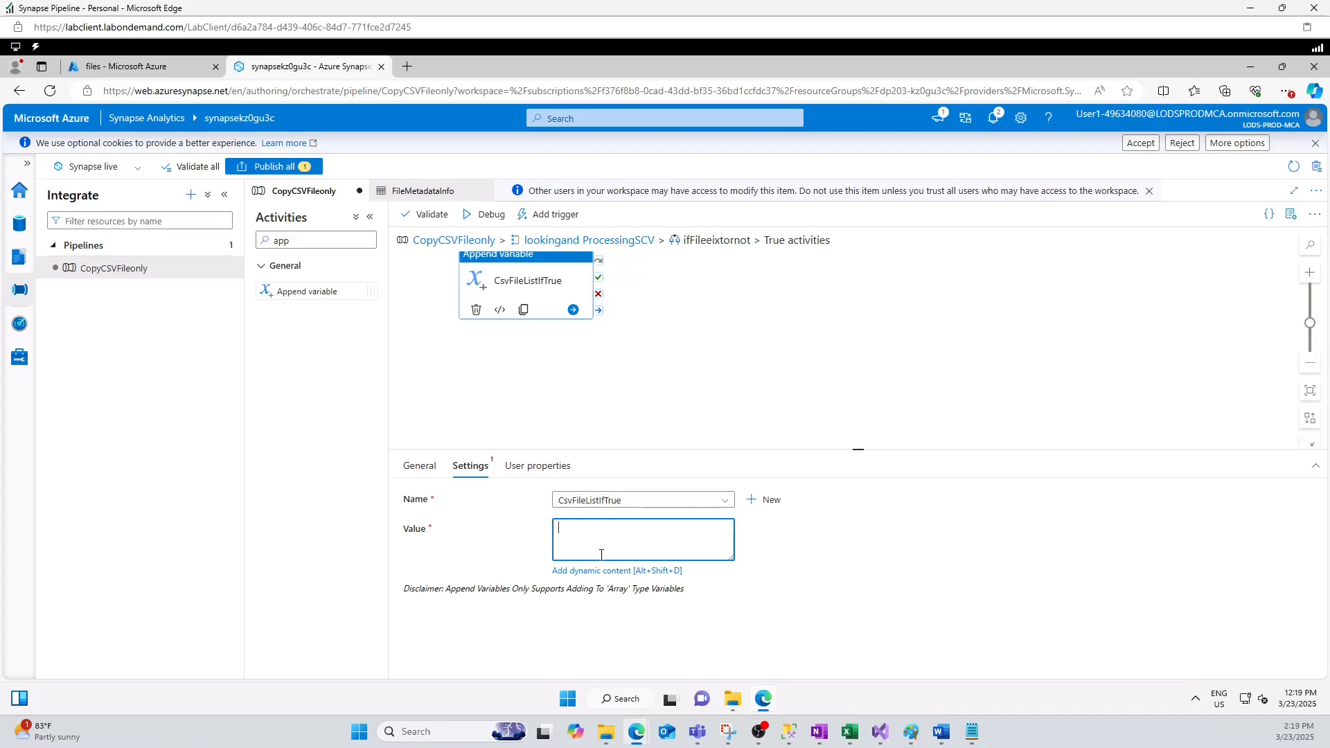
pyautogui.click(610, 571)
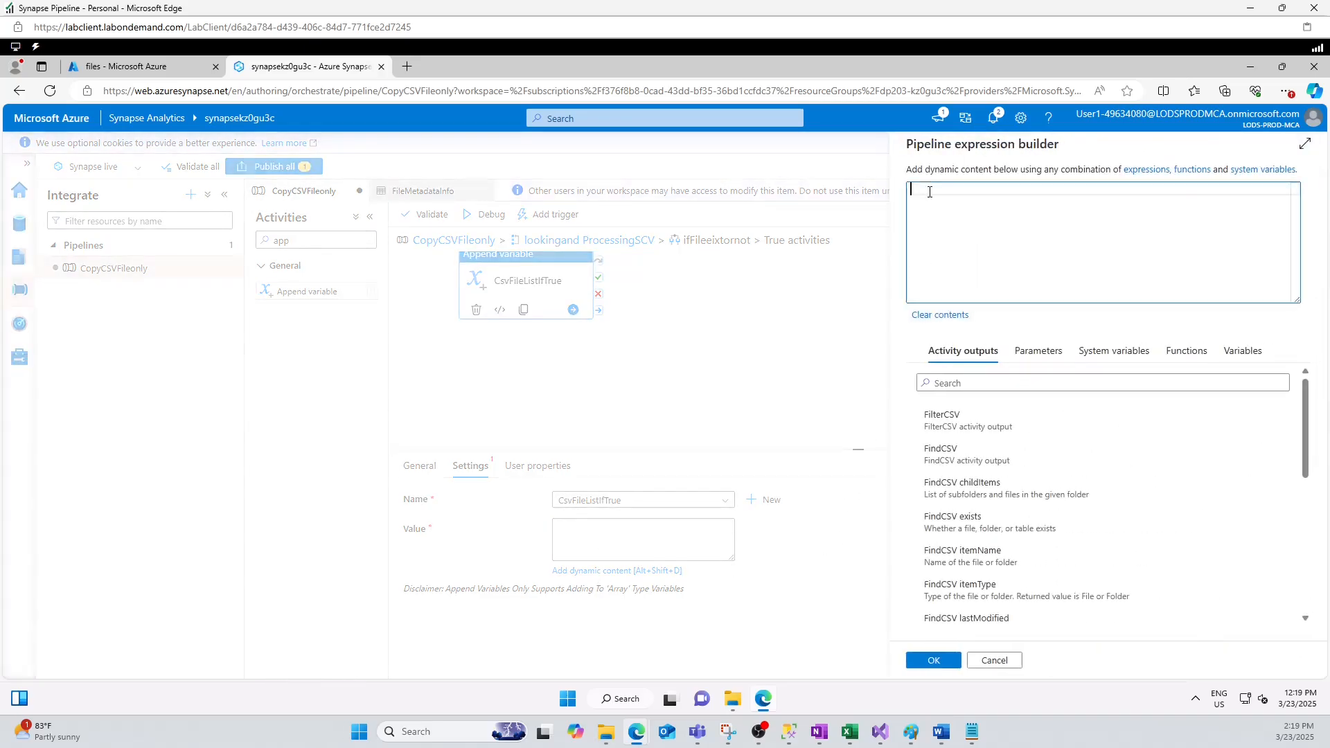
pyautogui.write('@activity.')
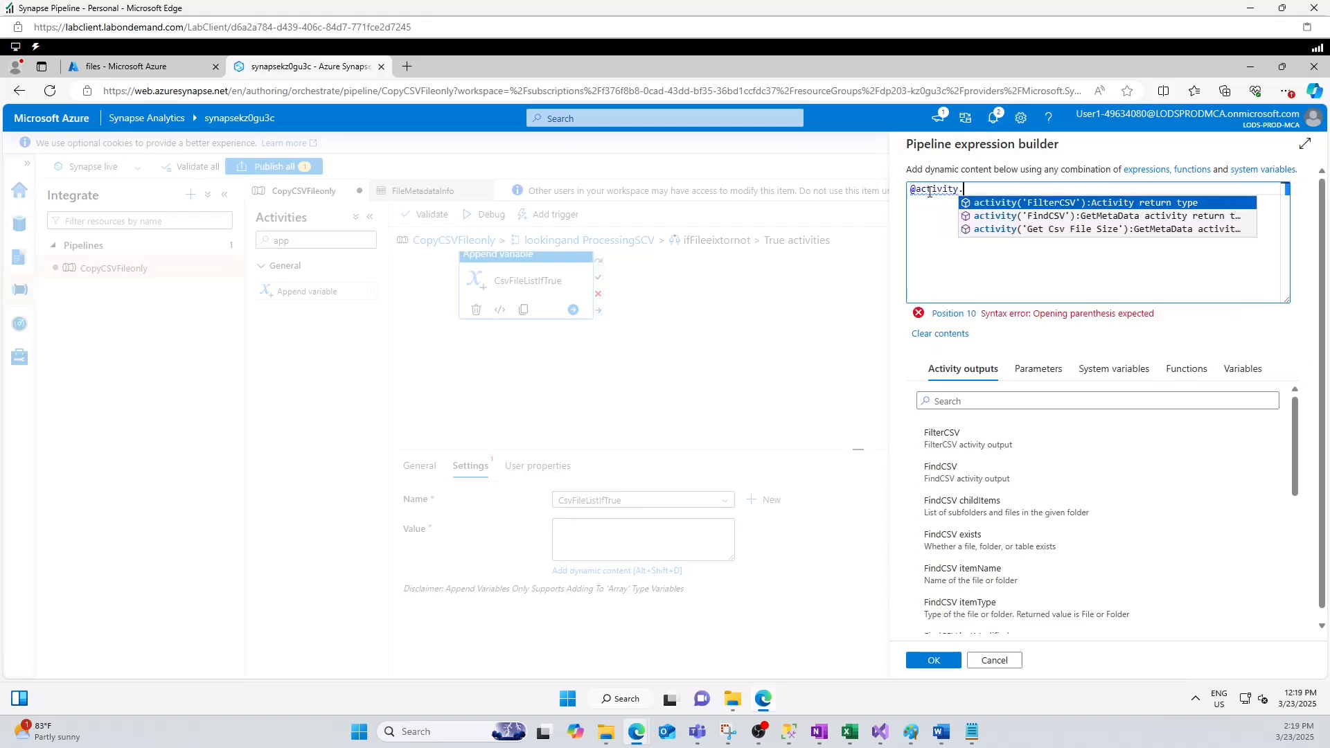
pyautogui.press('Escape')
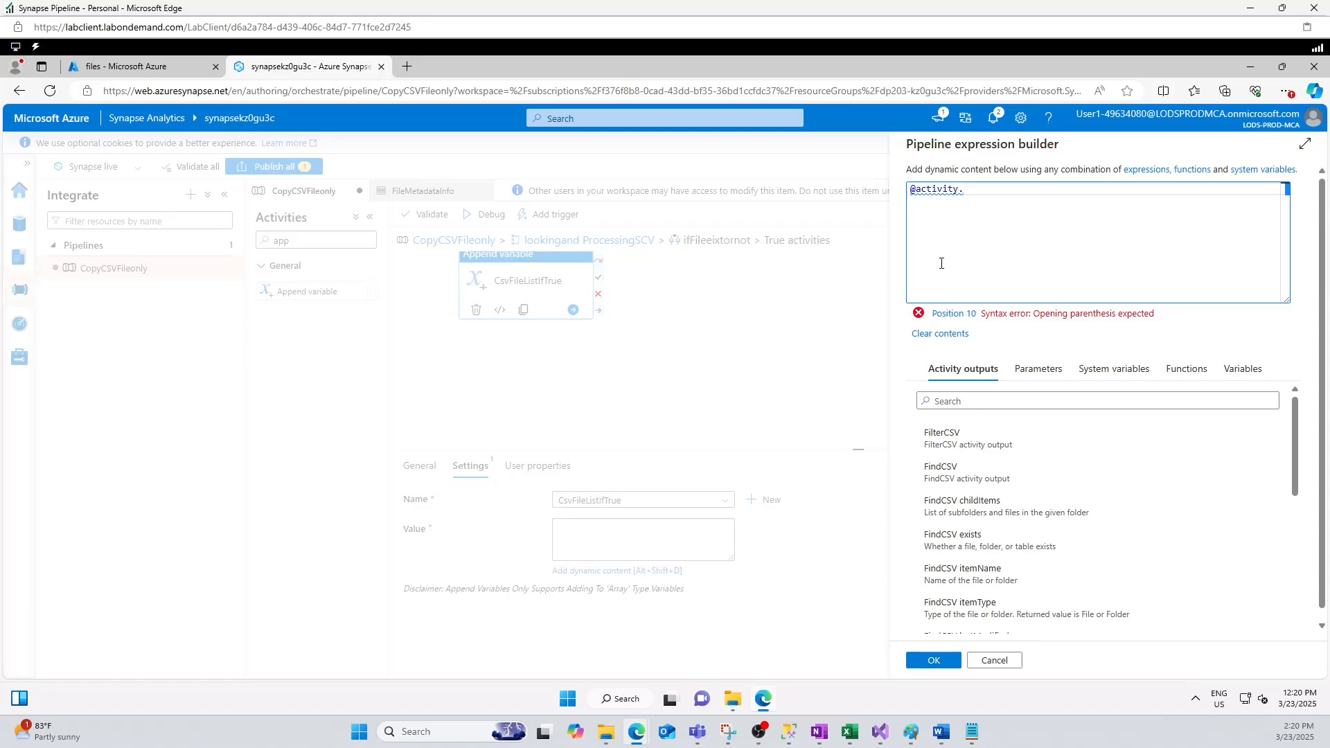
pyautogui.press('BackSpace')
pyautogui.press('BackSpace')
pyautogui.press('BackSpace')
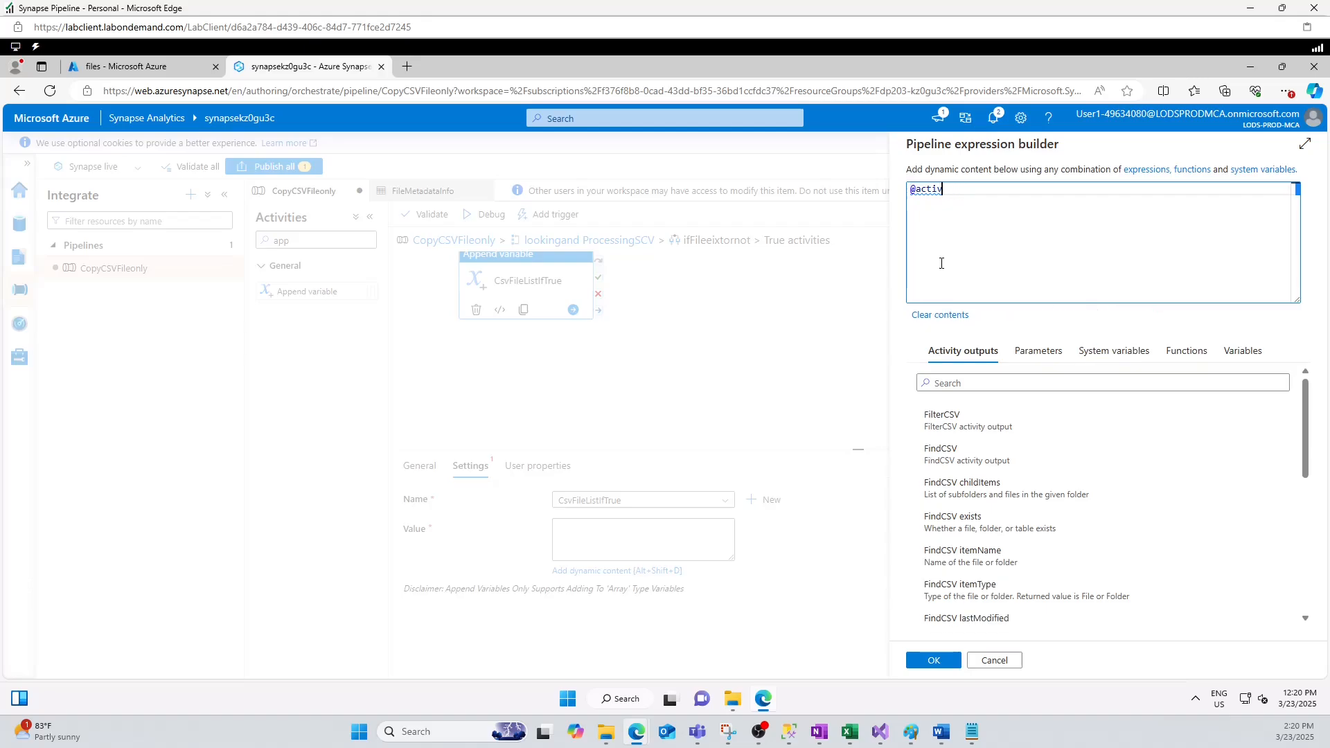
pyautogui.press('BackSpace')
pyautogui.press('BackSpace')
pyautogui.press('BackSpace')
pyautogui.press('BackSpace')
pyautogui.write('tivi')
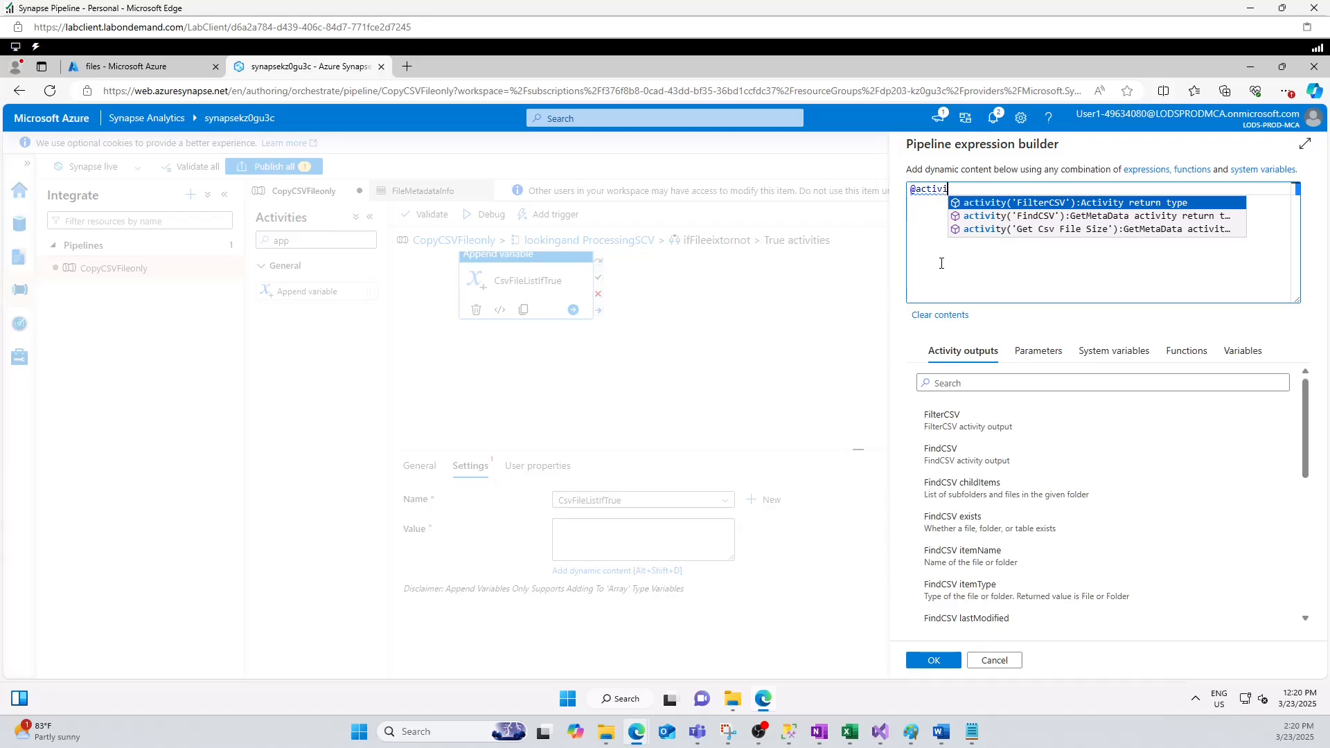
pyautogui.write('ty(')
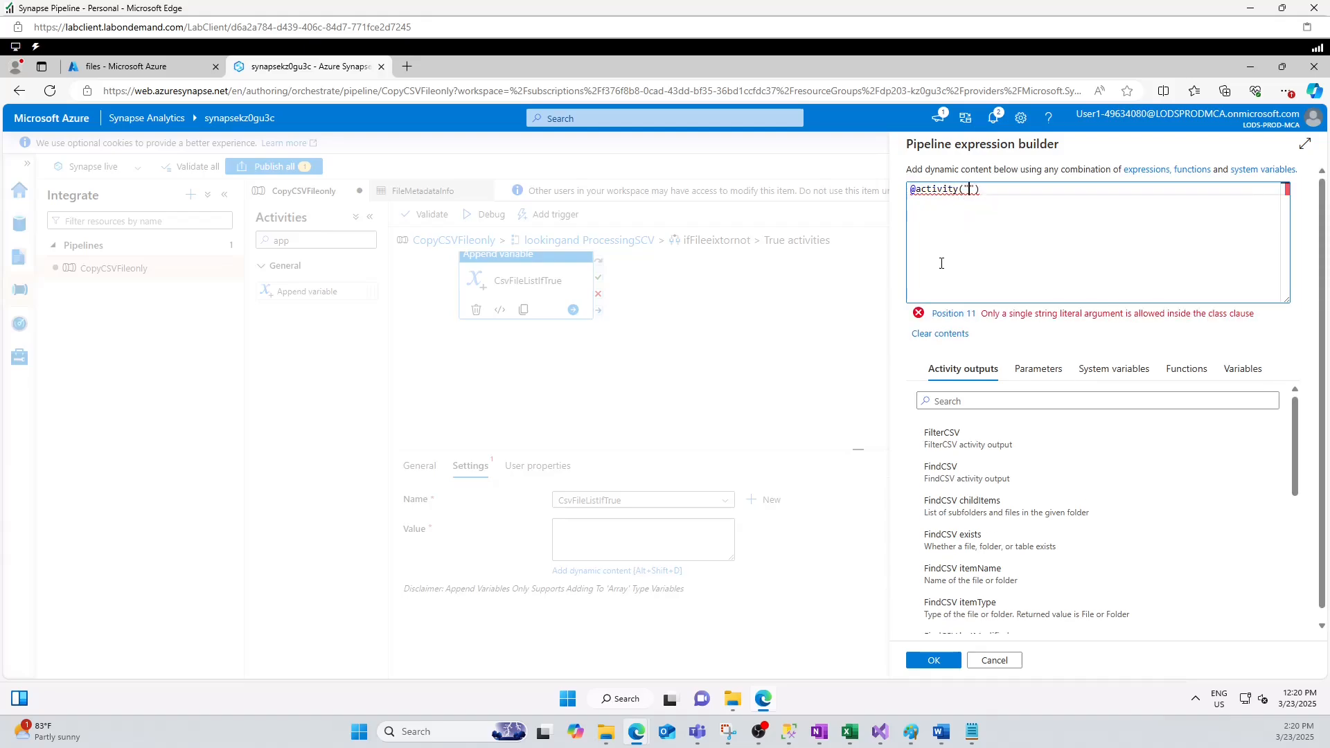
pyautogui.write("'")
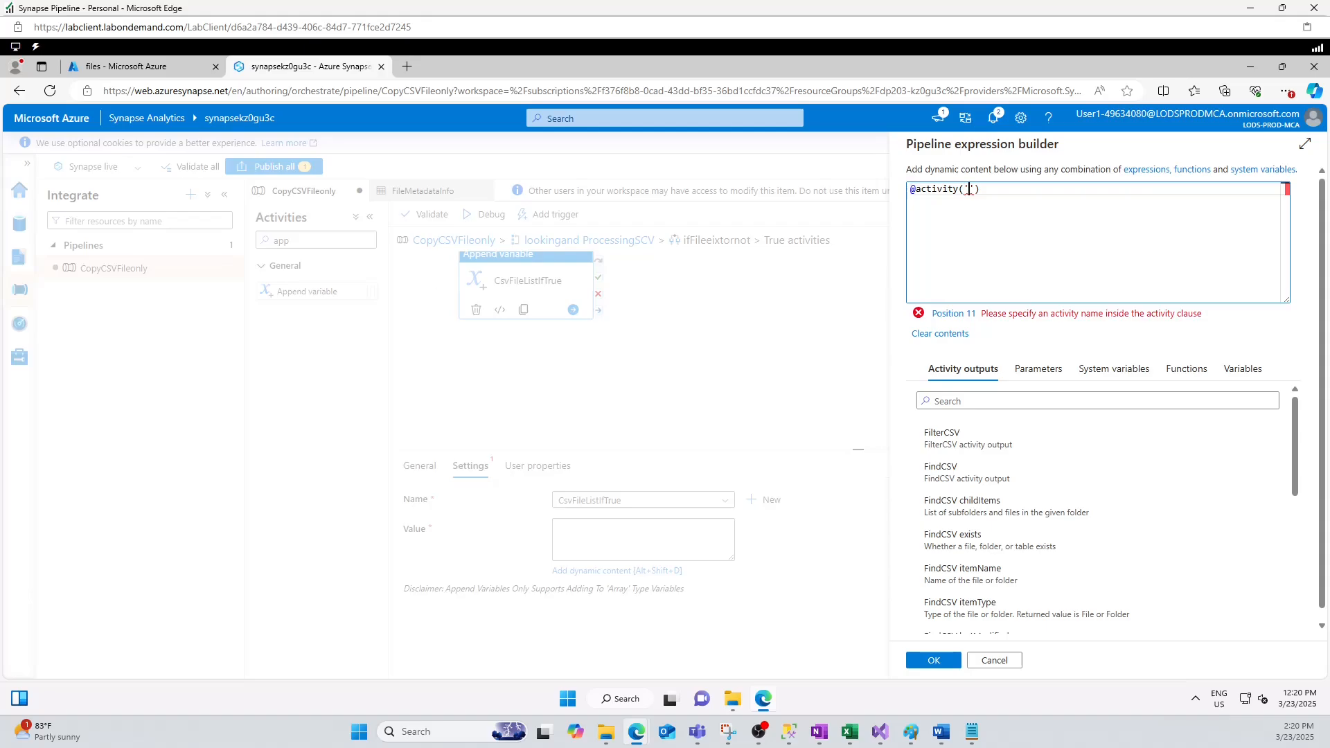
pyautogui.hotkey('alt', 'Tab')
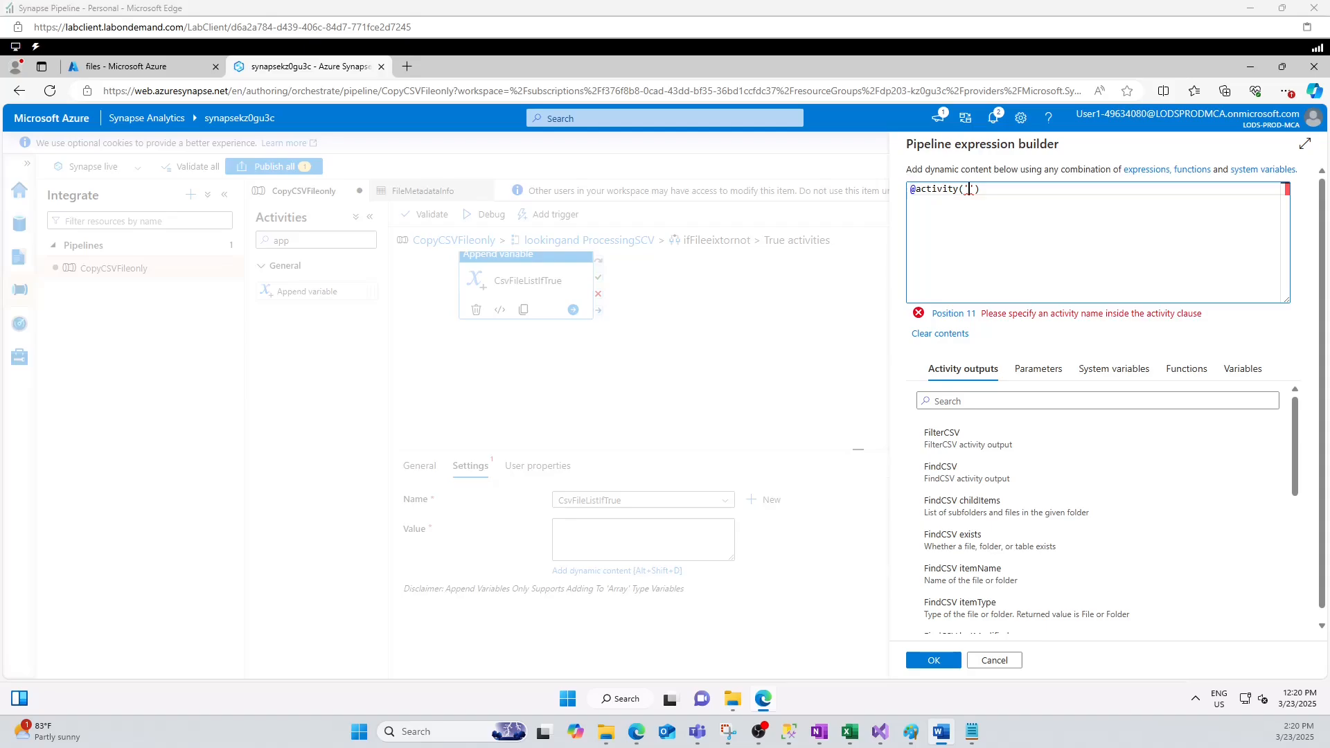
pyautogui.click(970, 189)
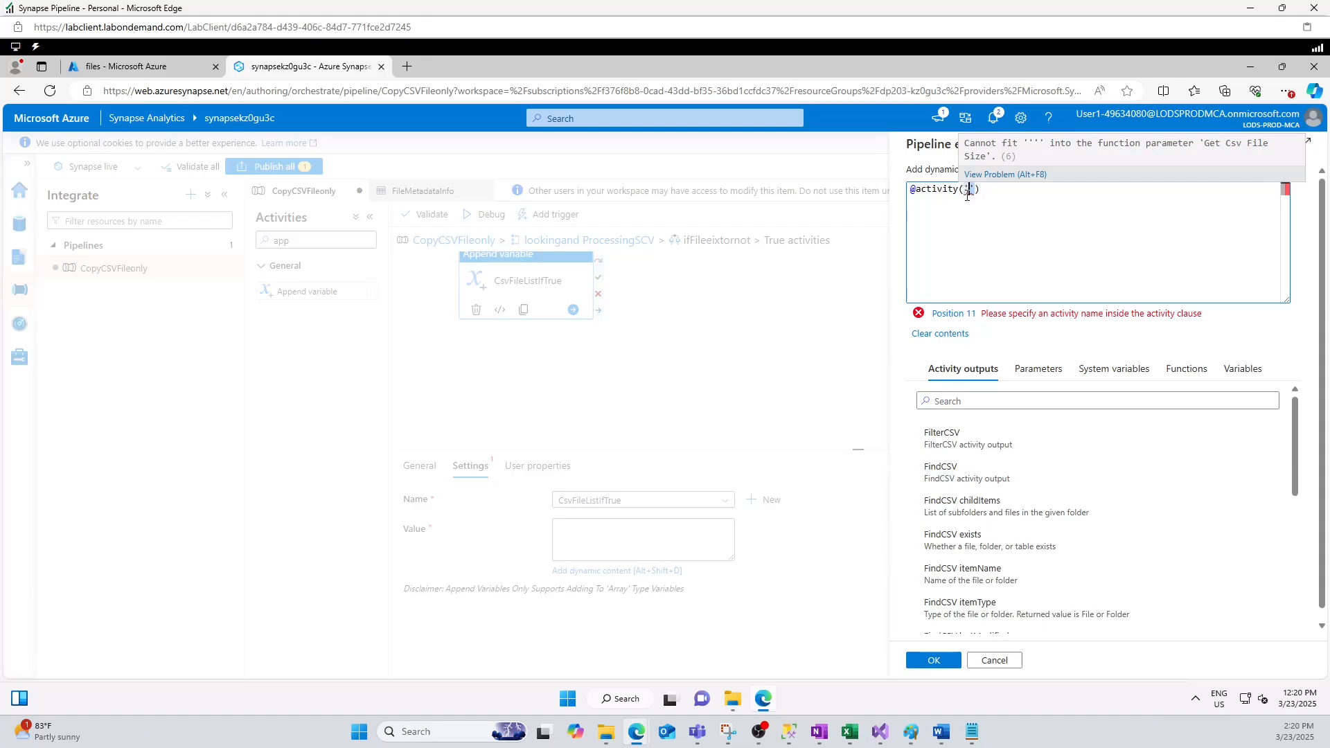
pyautogui.write("Get Csv File Size'")
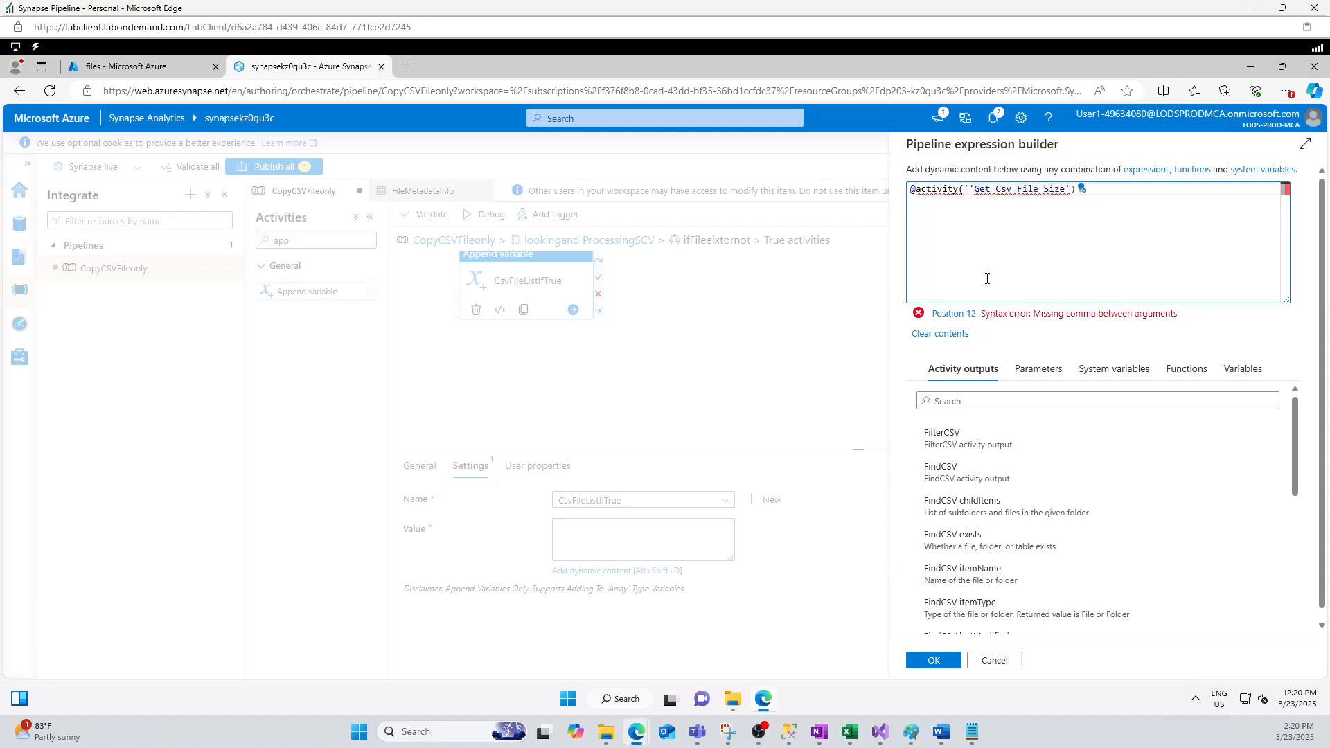
pyautogui.press('BackSpace')
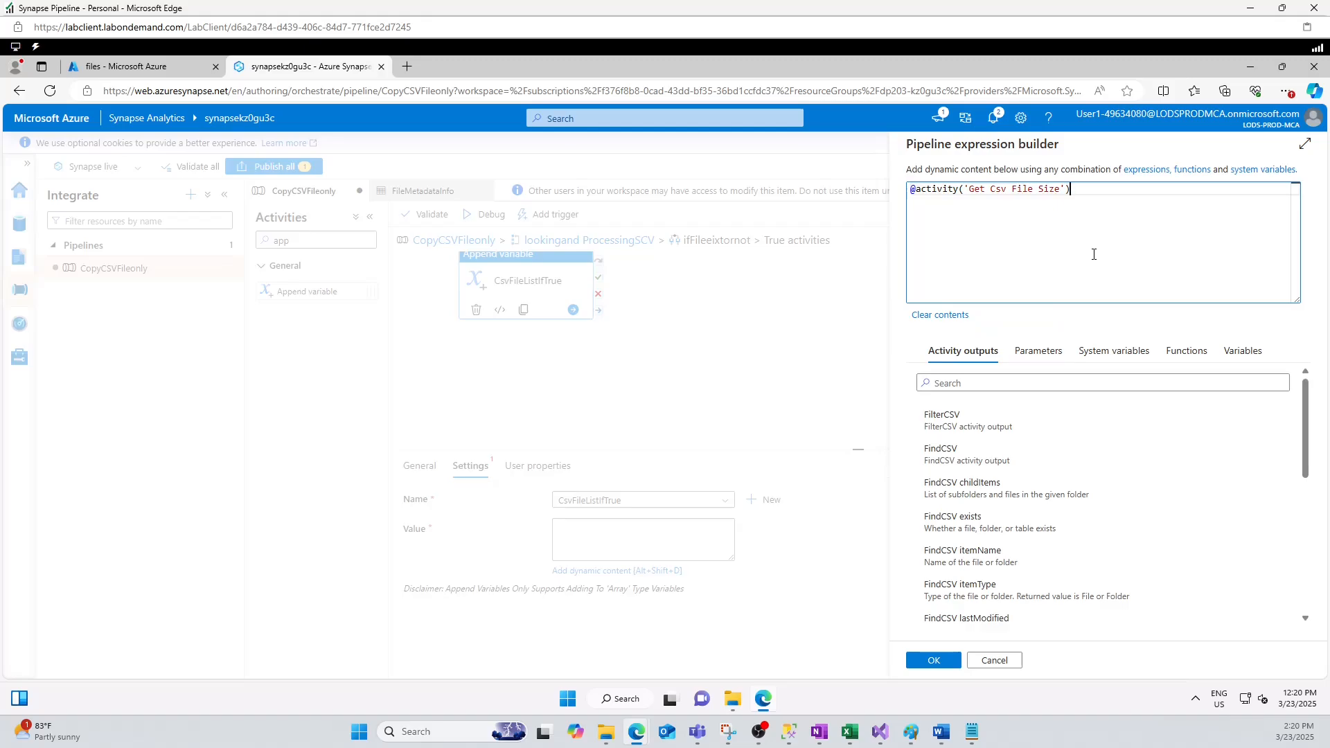
# Complete the value expression with .output.itemName and accept it
pyautogui.write('.out')
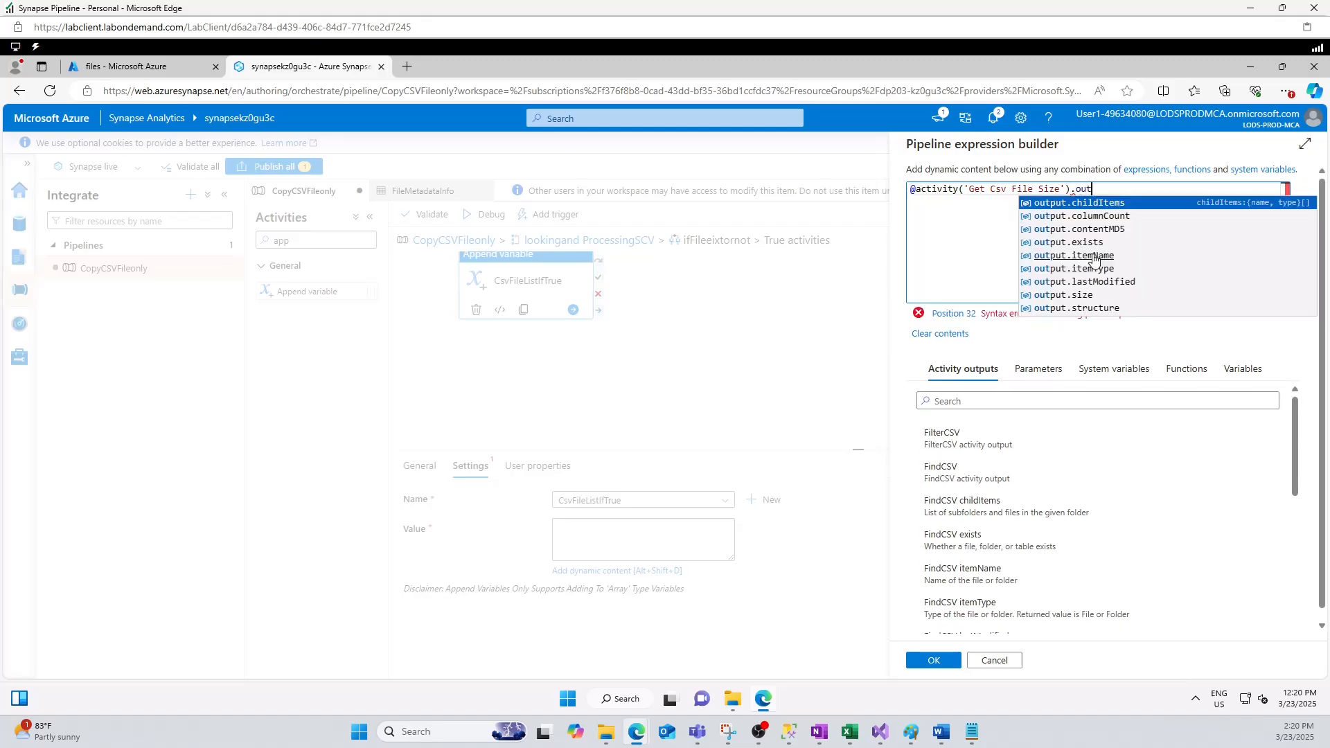
pyautogui.write('put')
pyautogui.write('.it')
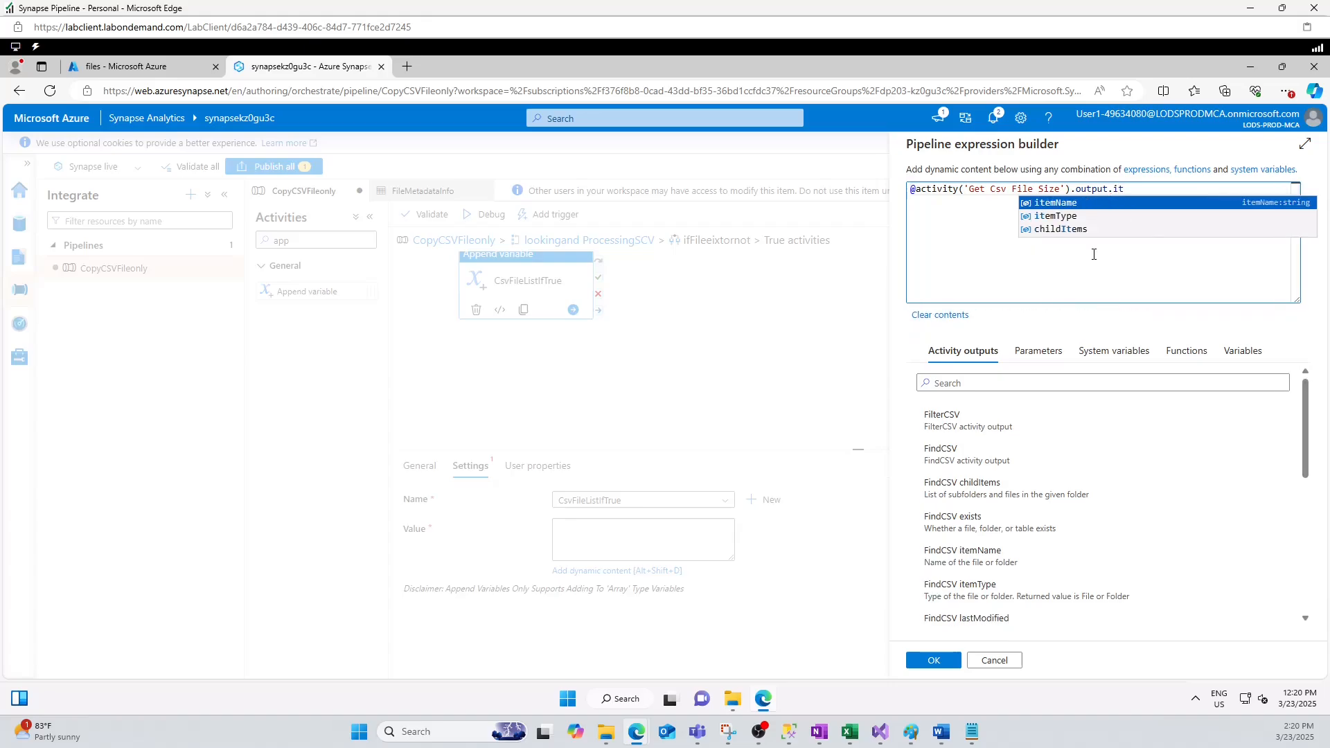
pyautogui.press('Return')
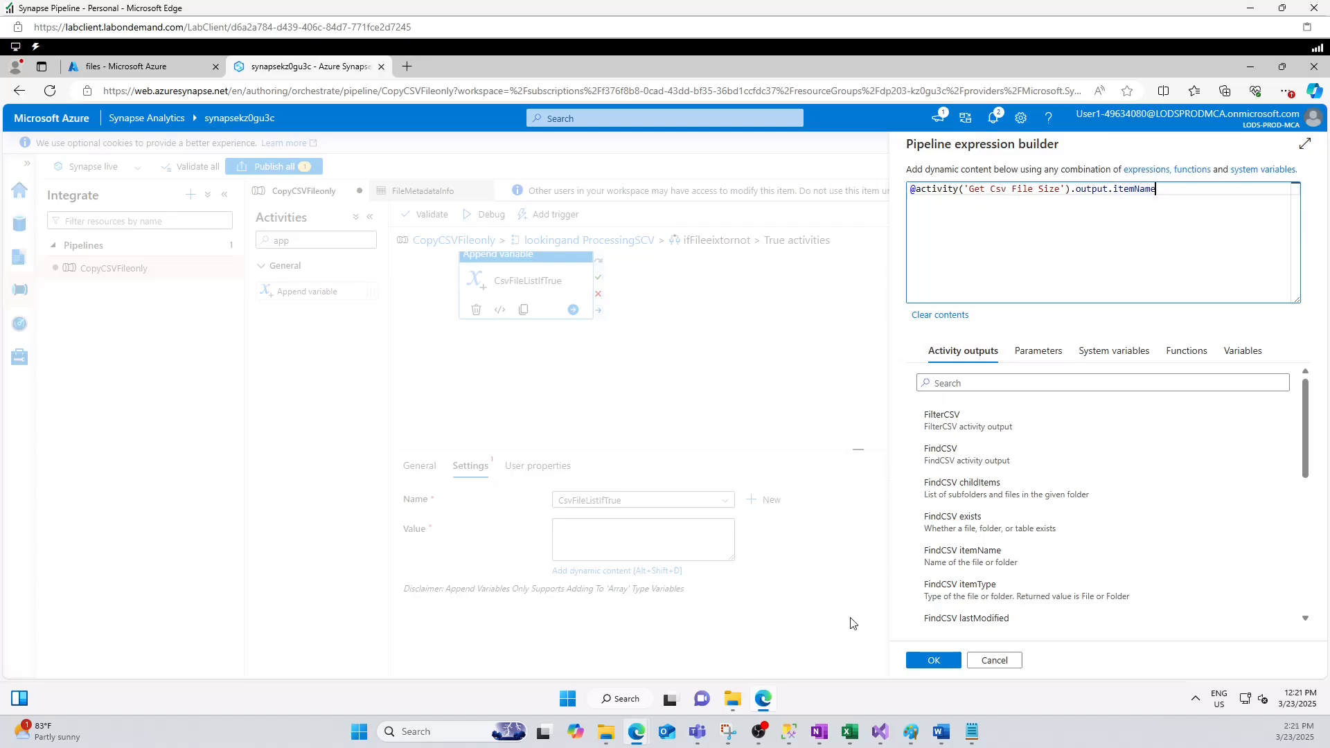
pyautogui.click(935, 660)
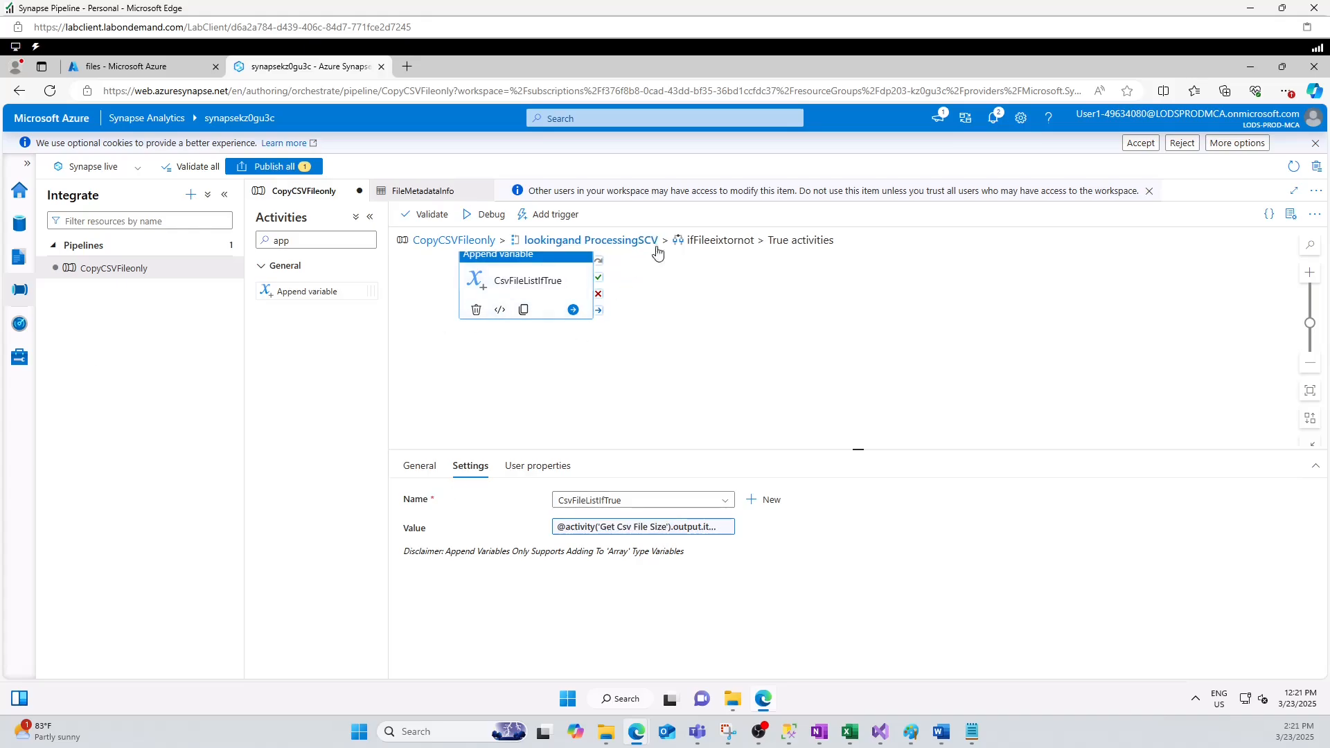
# Return to the lookingand ProcessingSCV loop and add an Append variable activity to the False case of ifFileeixtornot
pyautogui.click(621, 242)
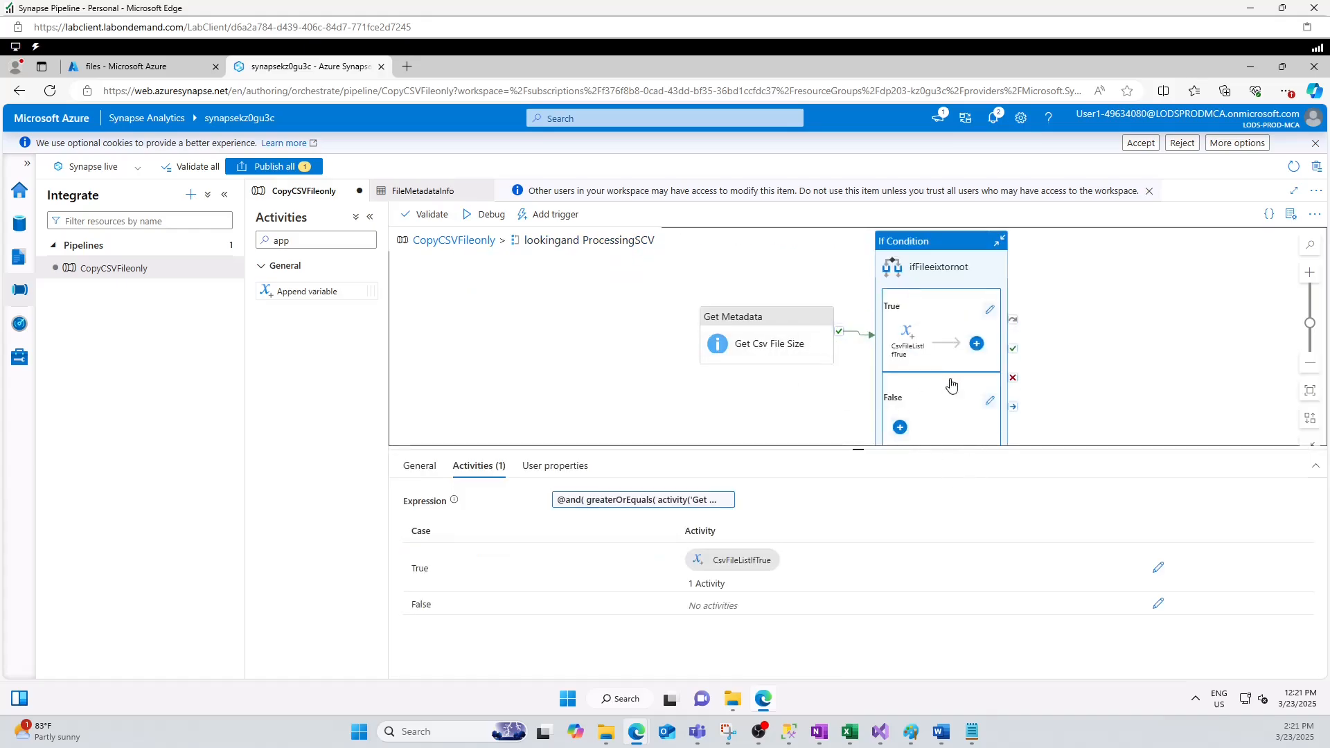
pyautogui.click(900, 426)
pyautogui.click(936, 119)
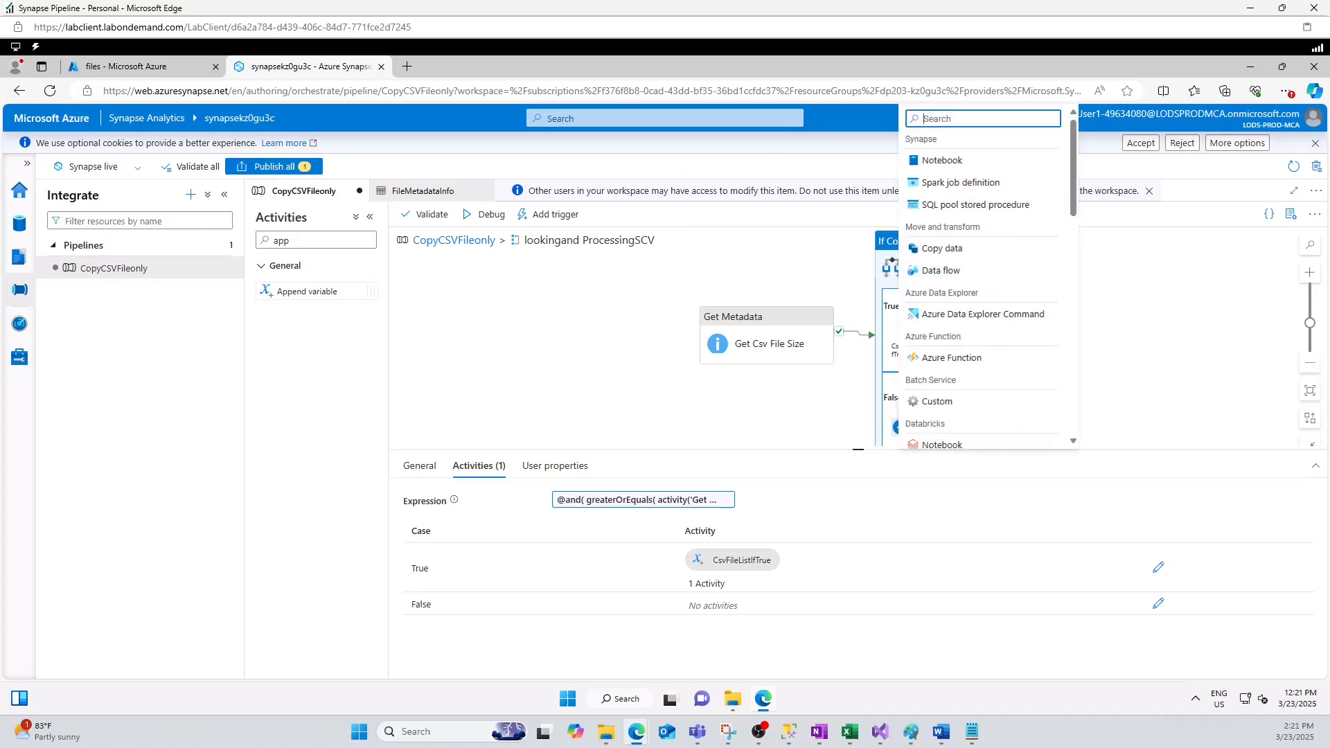
pyautogui.write('append')
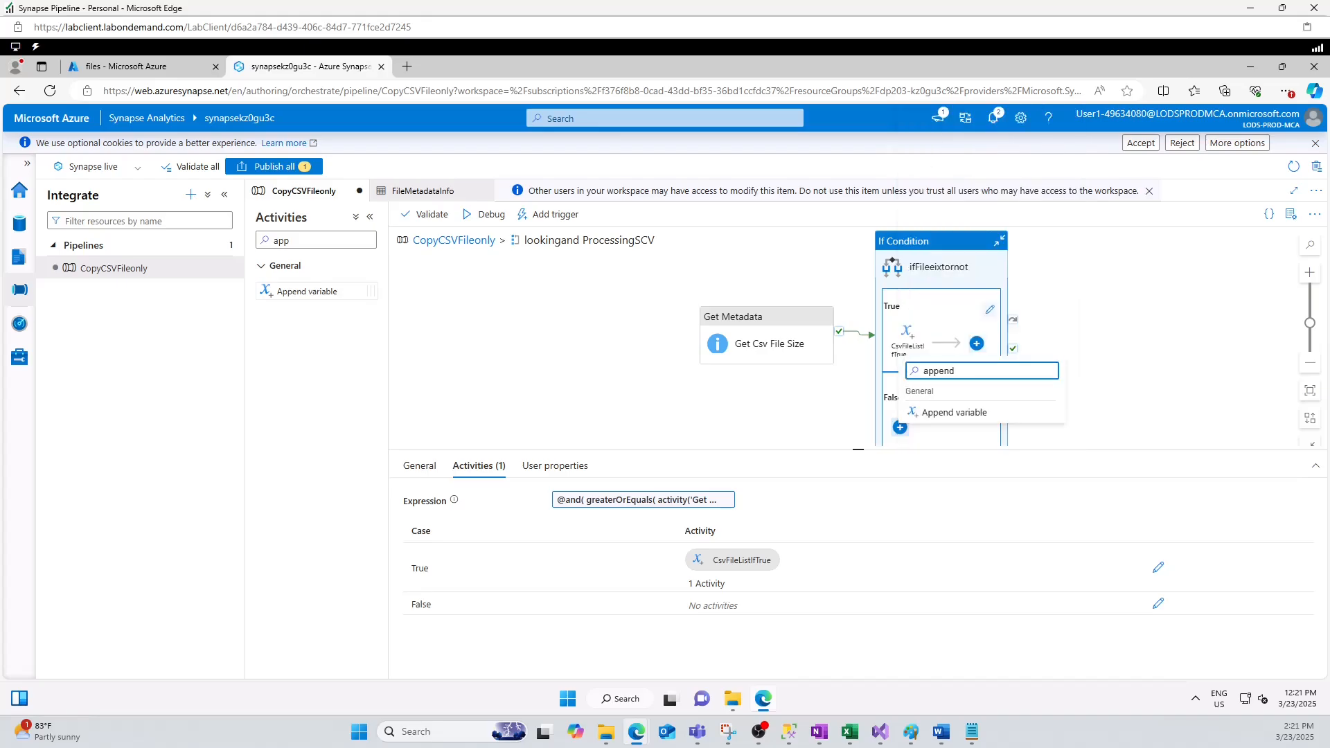
pyautogui.click(932, 414)
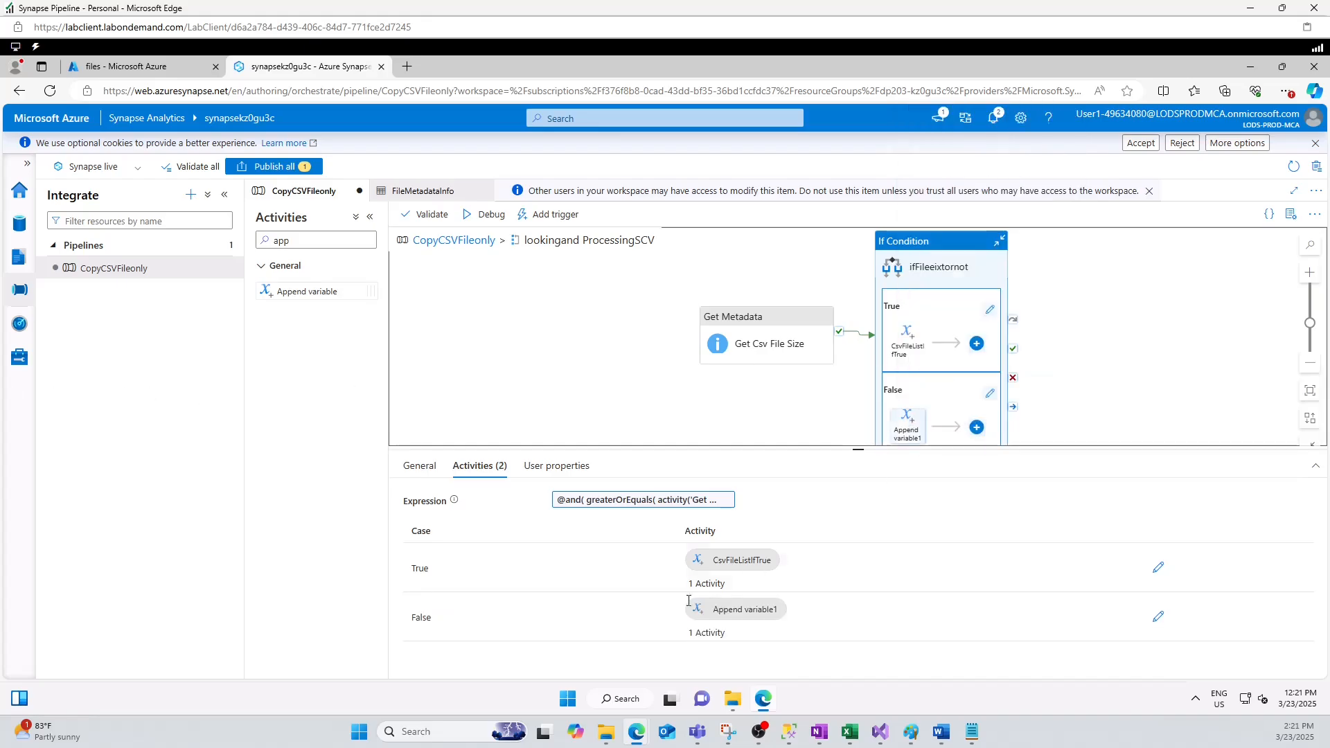
# Open the False case activities for editing and rename the Append variable activity as CsvFileListIfFalse
pyautogui.click(1157, 618)
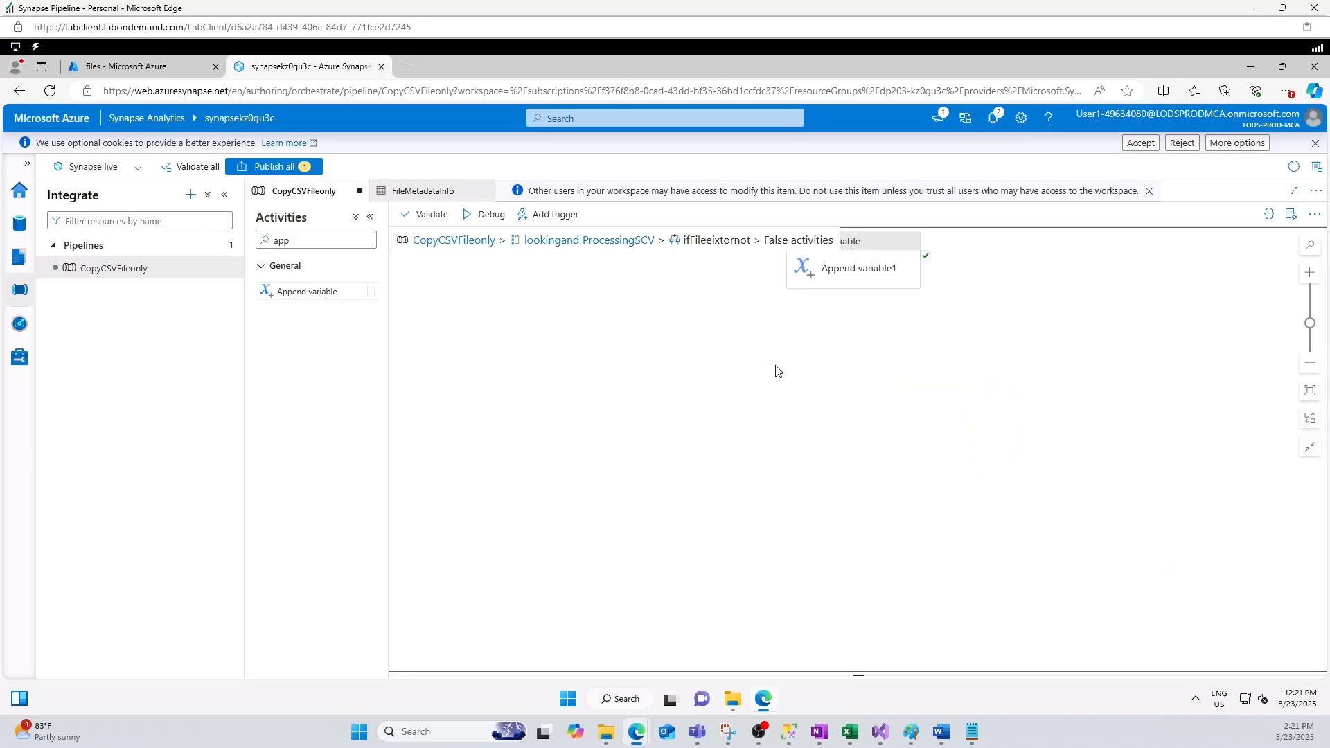
pyautogui.click(836, 280)
pyautogui.click(623, 502)
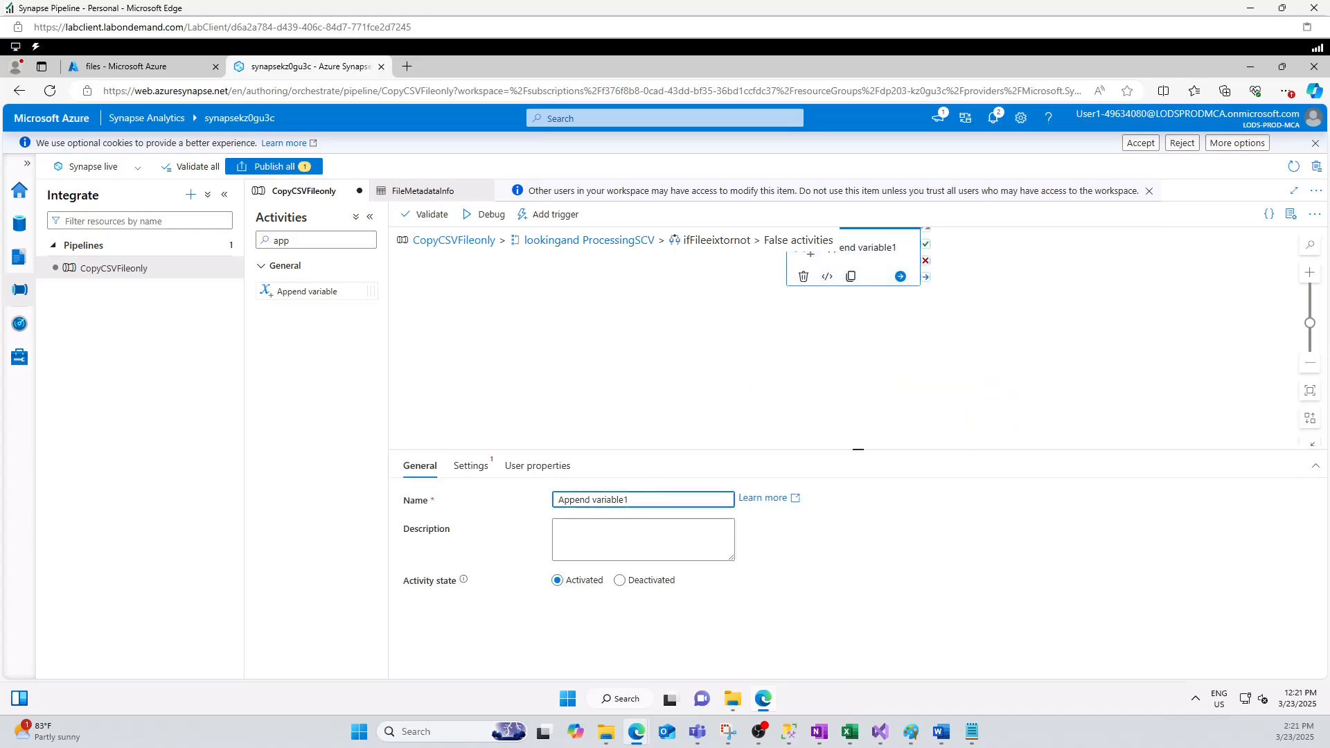
pyautogui.hotkey('alt', 'Tab')
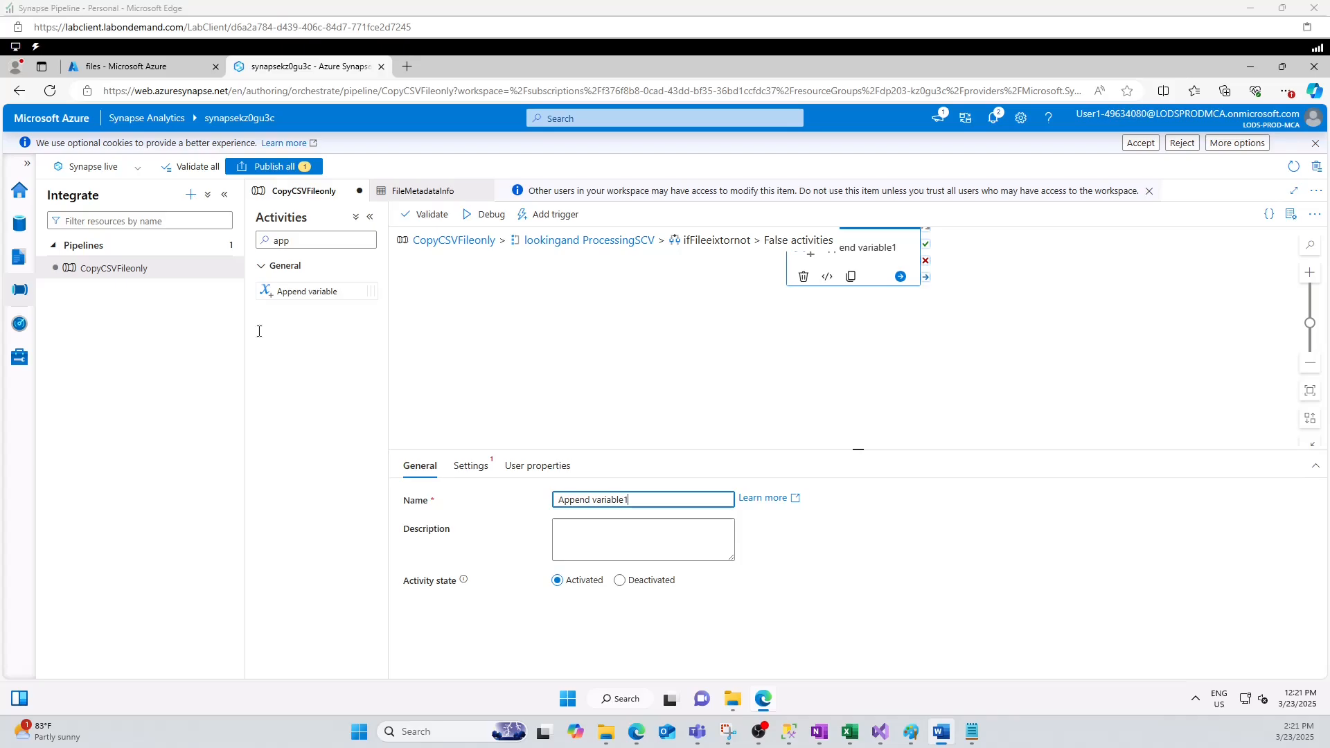
pyautogui.moveTo(649, 500); pyautogui.dragTo(548, 513)
pyautogui.write('CsvFileListIfFalse')
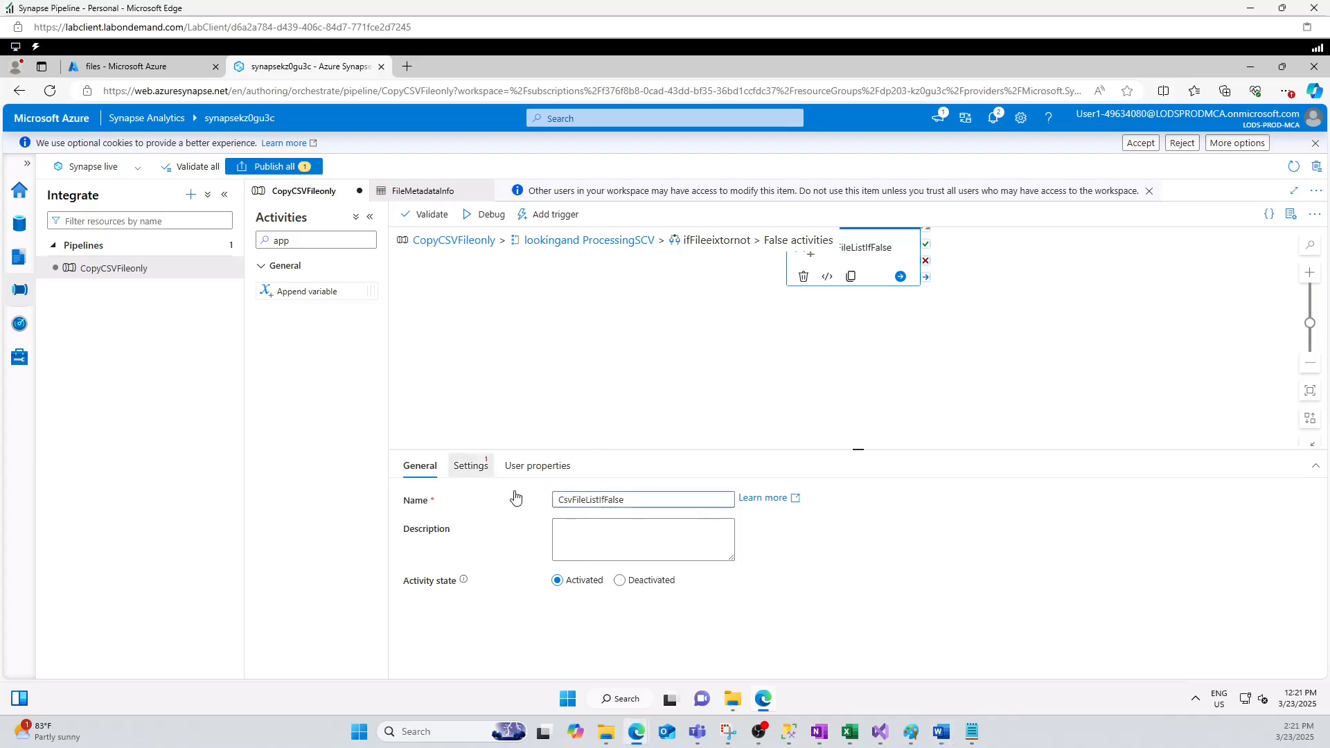
# Choose CsvFileListIfFalse as the variable in the False-case activity's settings
pyautogui.click(471, 466)
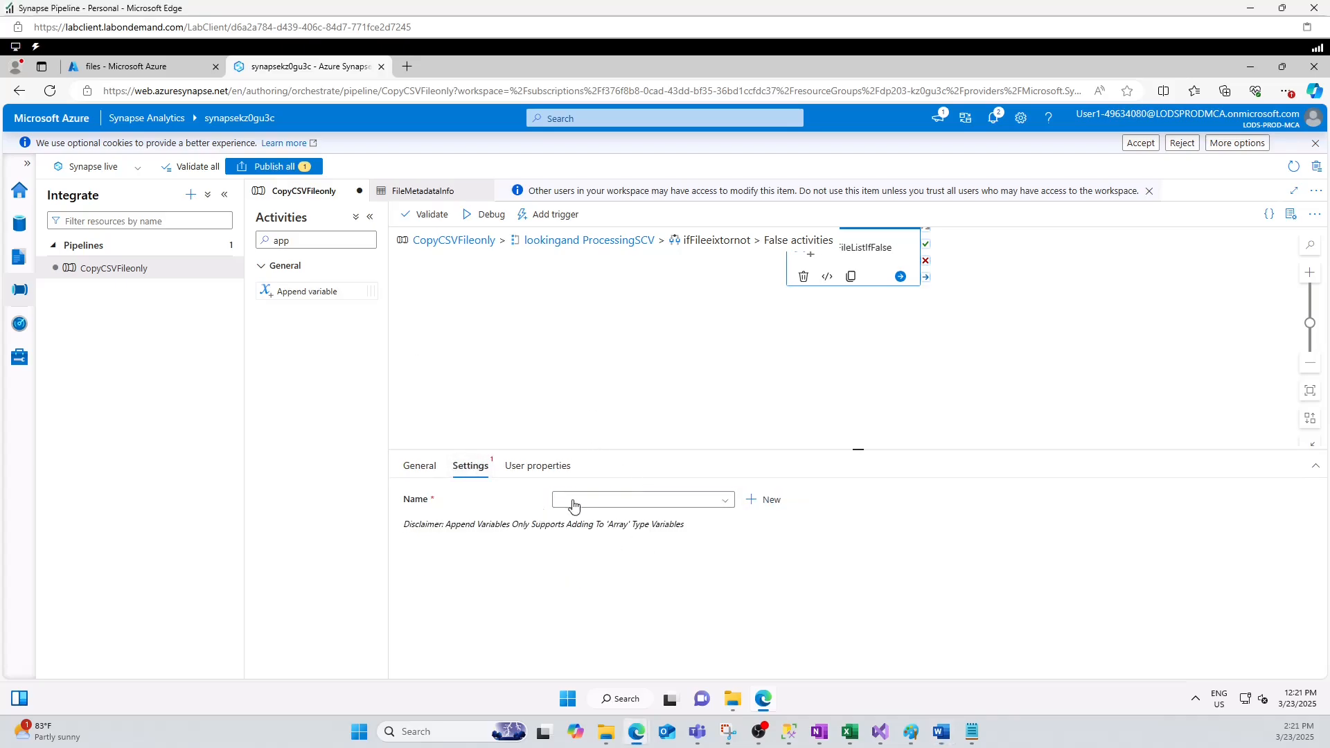
pyautogui.click(720, 501)
pyautogui.click(670, 544)
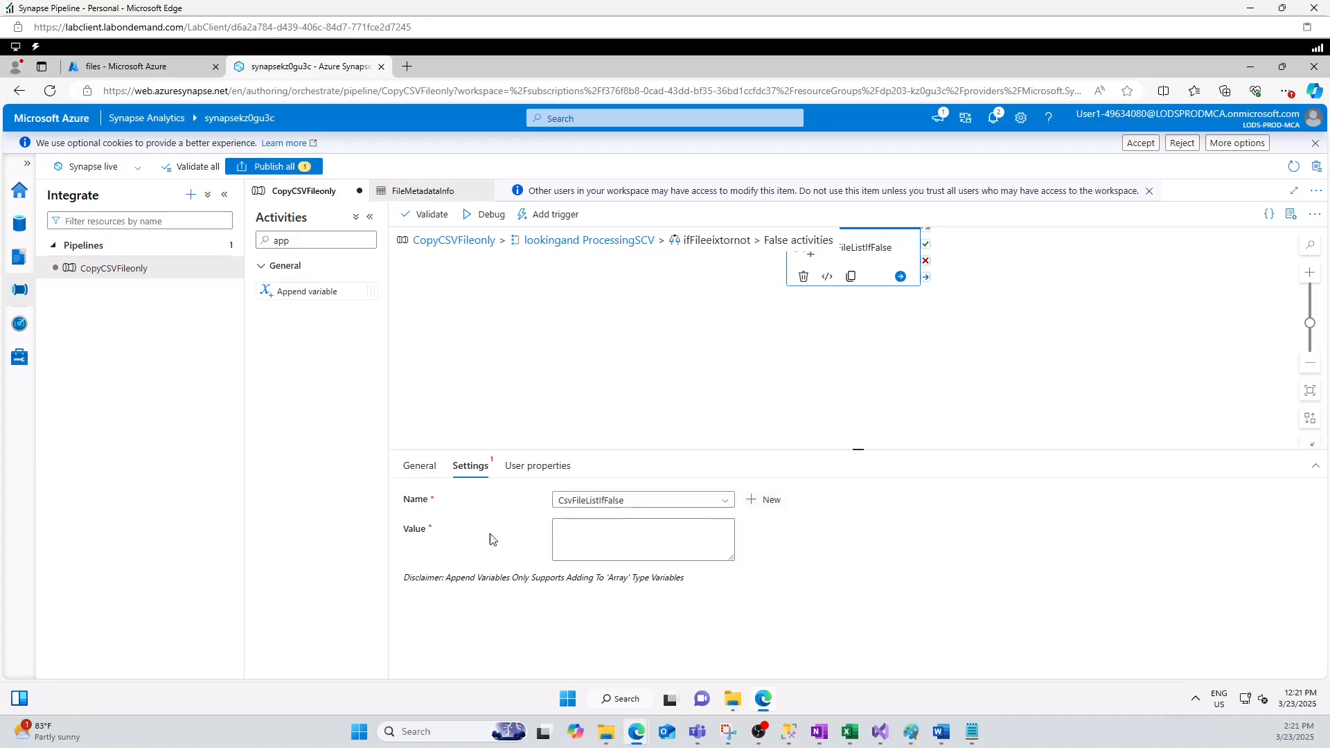
pyautogui.click(589, 530)
pyautogui.click(602, 570)
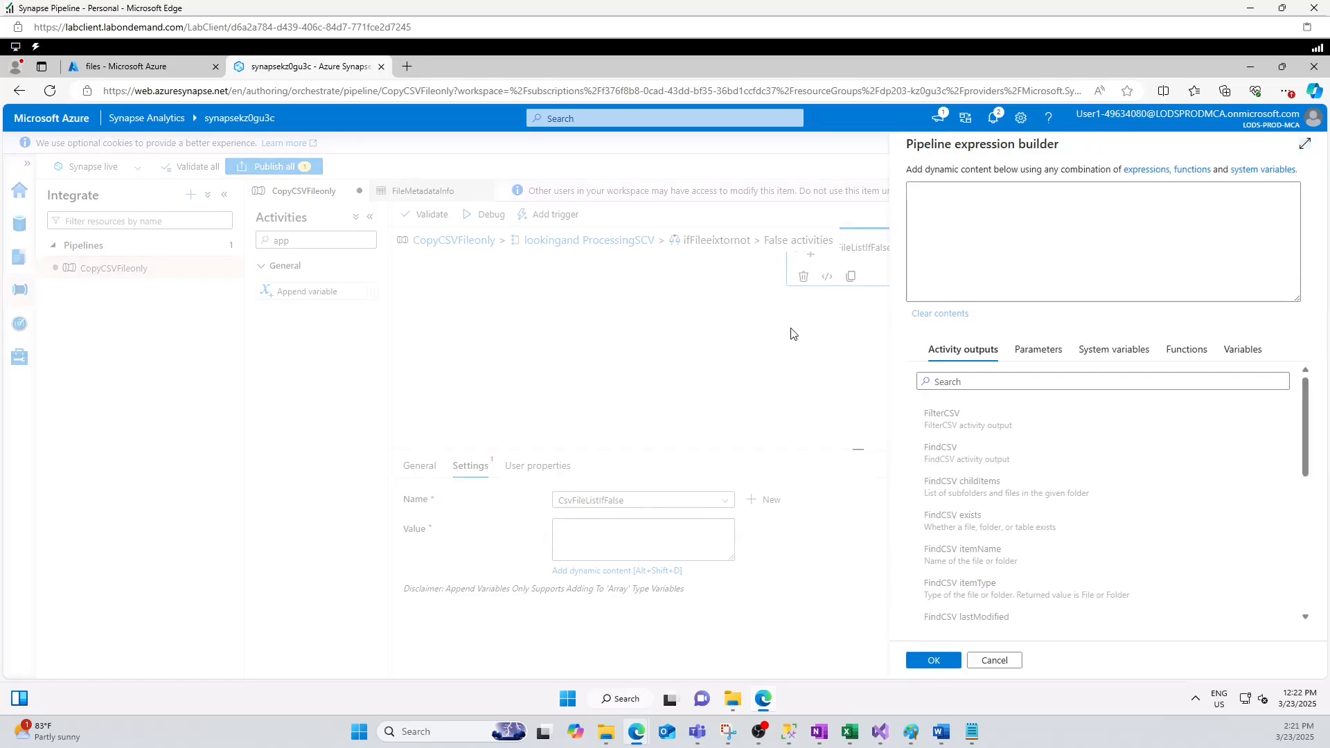
pyautogui.hotkey('alt', 'Tab')
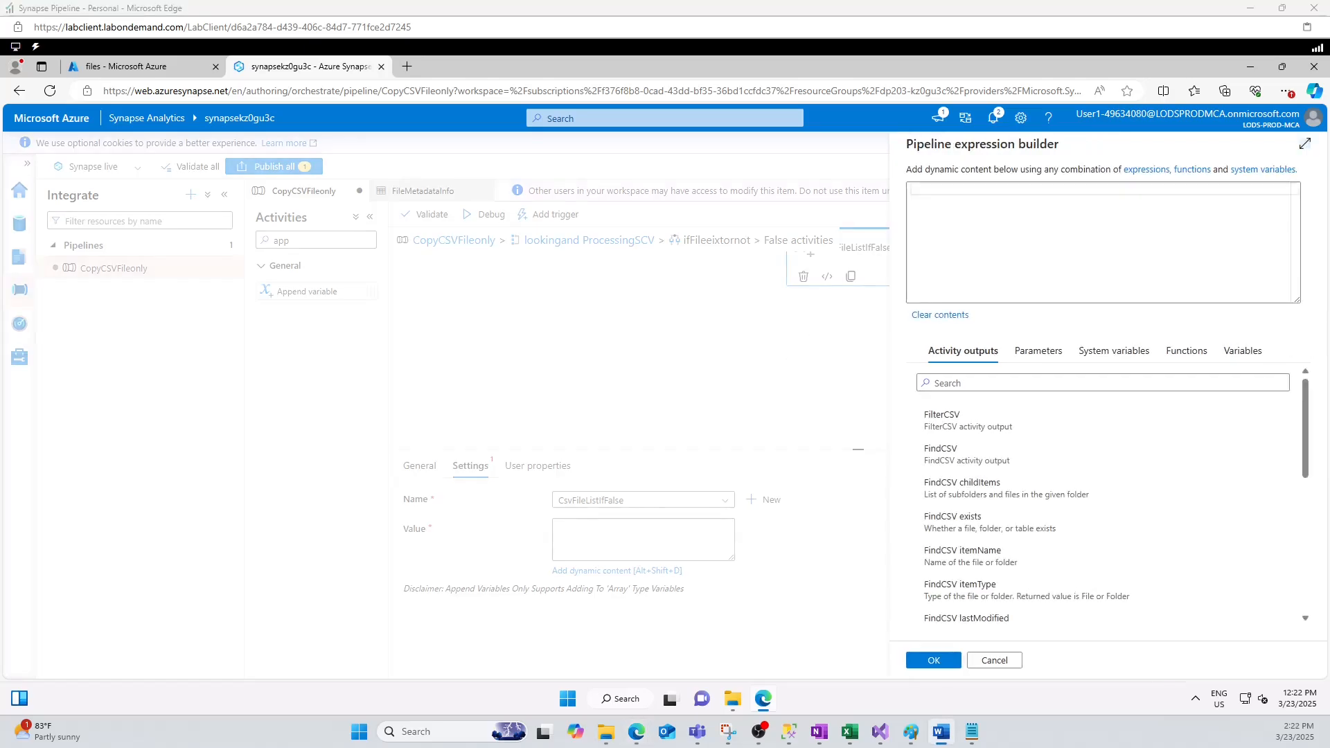
pyautogui.click(927, 200)
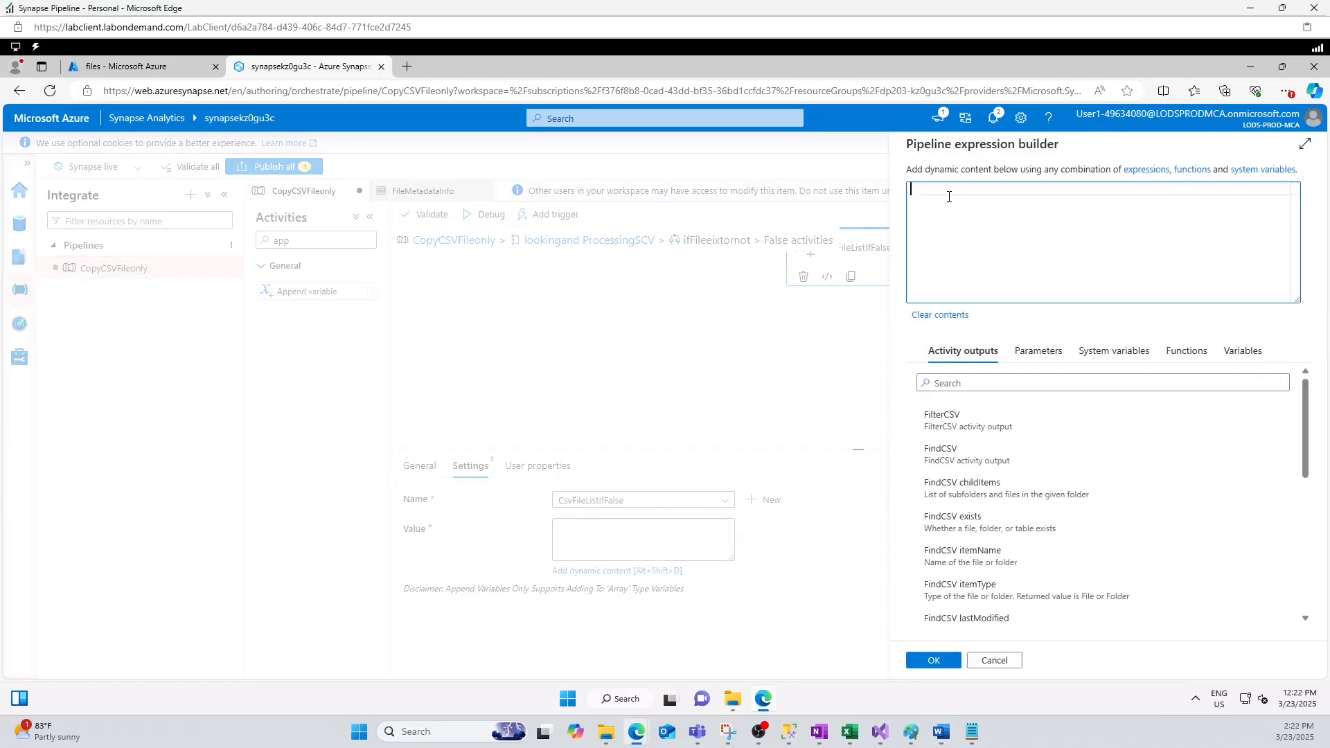
pyautogui.write("@activity('Get Csv File Size').output.itemName")
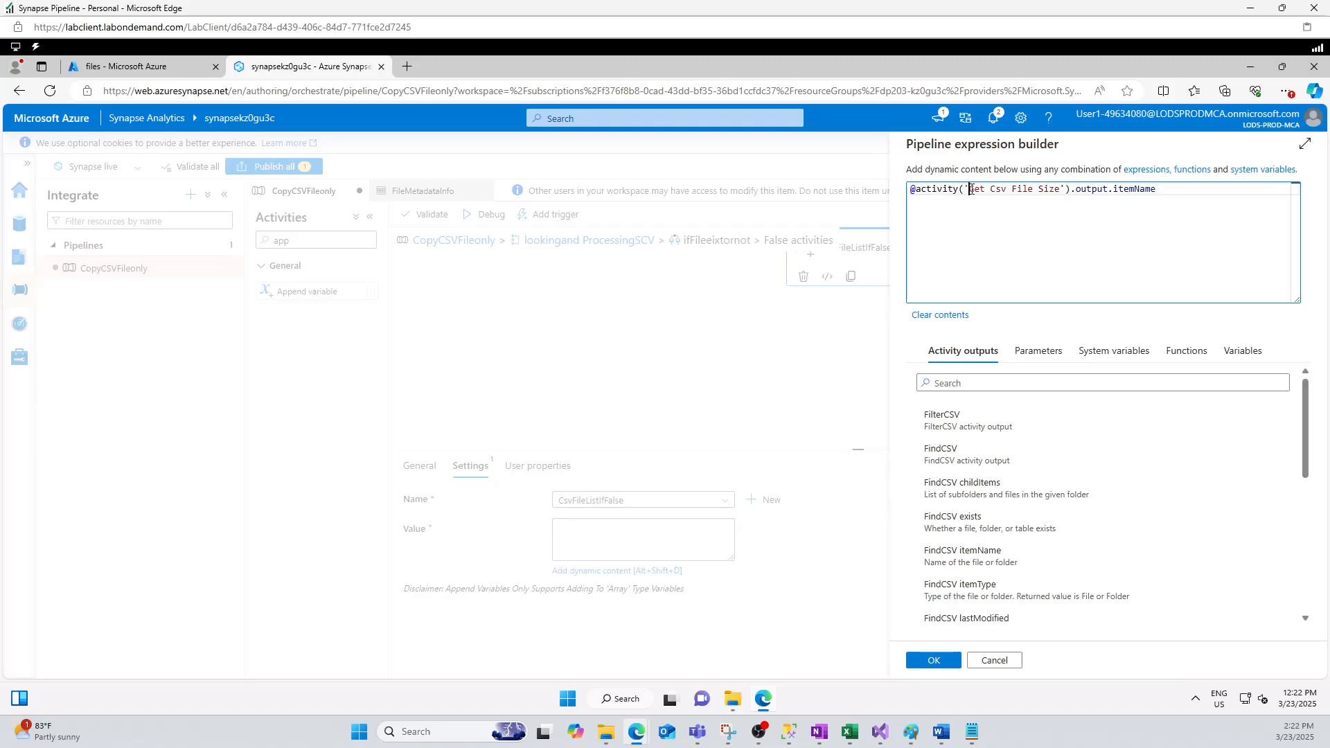
pyautogui.moveTo(969, 188); pyautogui.dragTo(1060, 187)
pyautogui.moveTo(1181, 189); pyautogui.dragTo(1102, 207)
pyautogui.click(929, 663)
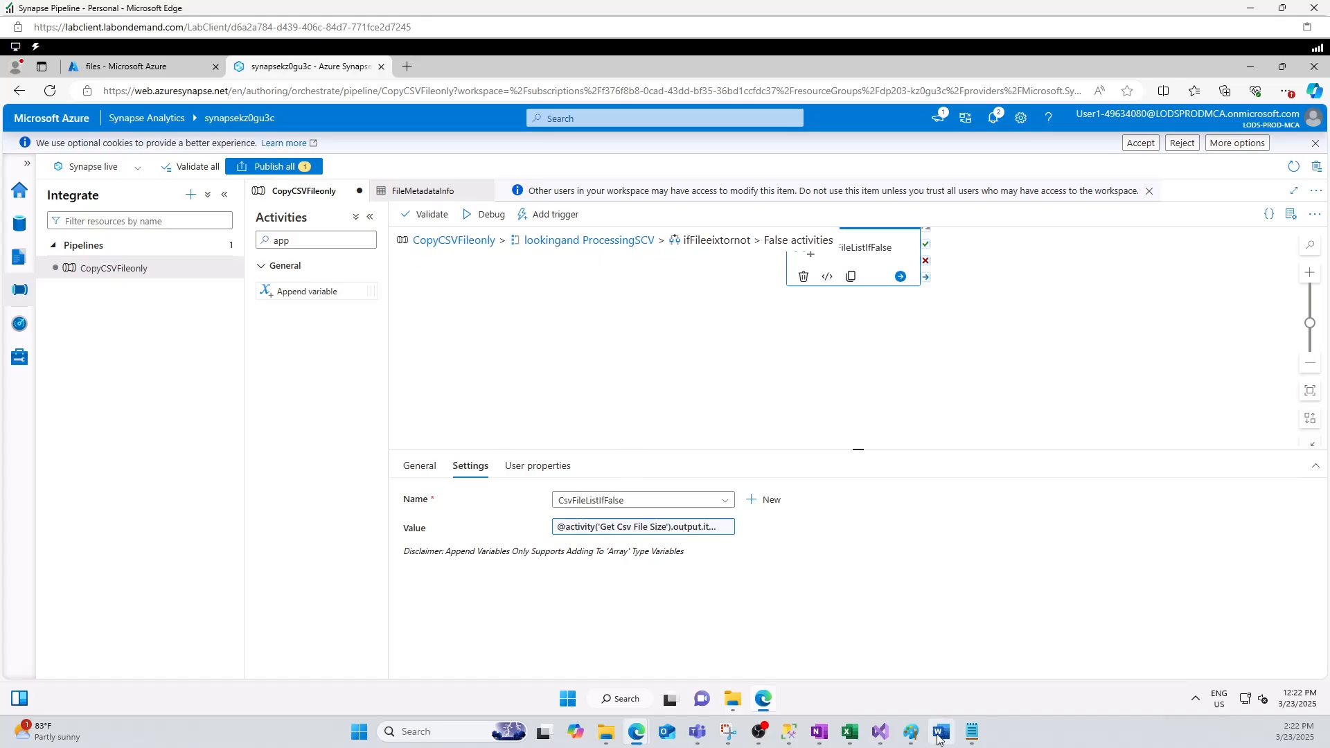
# Switch to the ADF pipeline diagram in Paint, outline the activities before Copy data with a rectangle and undo it
pyautogui.click(910, 732)
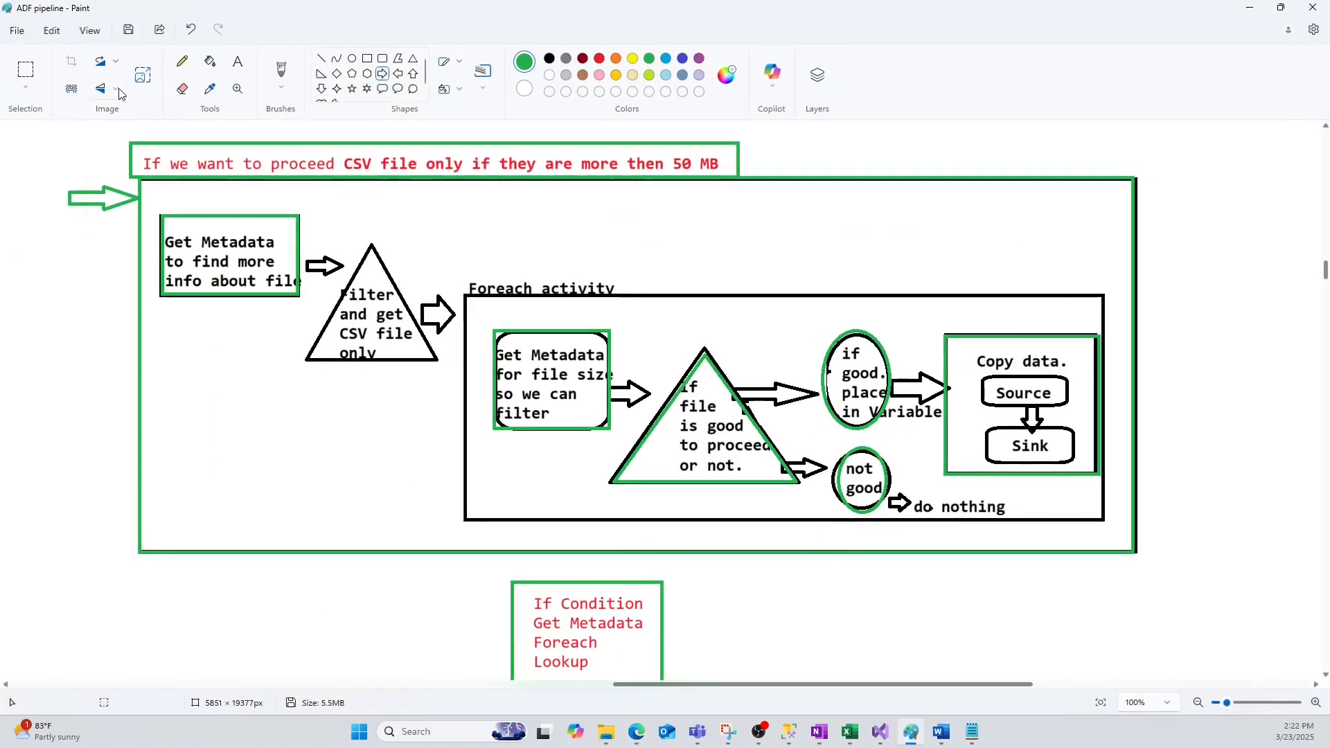
pyautogui.click(368, 58)
pyautogui.moveTo(151, 205)
pyautogui.mouseDown()
pyautogui.moveTo(345, 310)
pyautogui.moveTo(901, 531)
pyautogui.moveTo(918, 531)
pyautogui.moveTo(914, 516)
pyautogui.mouseUp()
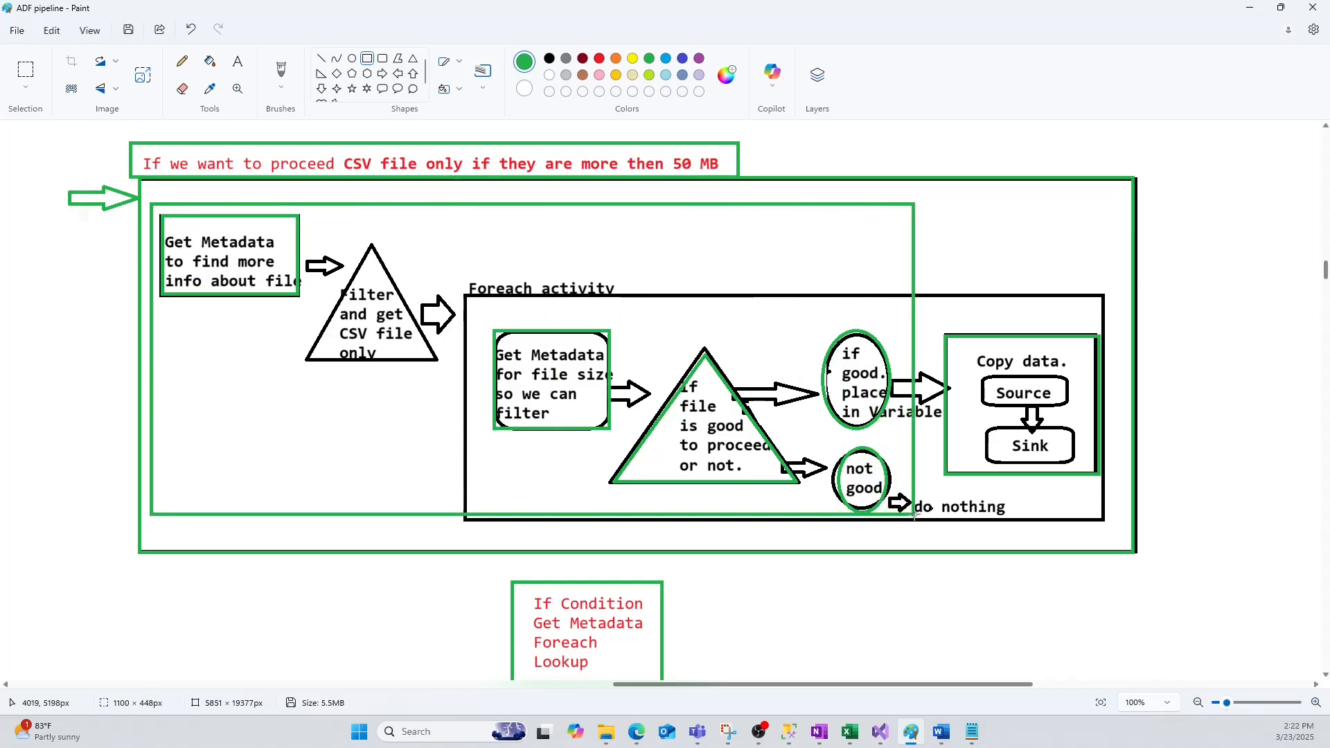
pyautogui.hotkey('ctrl', 'z')
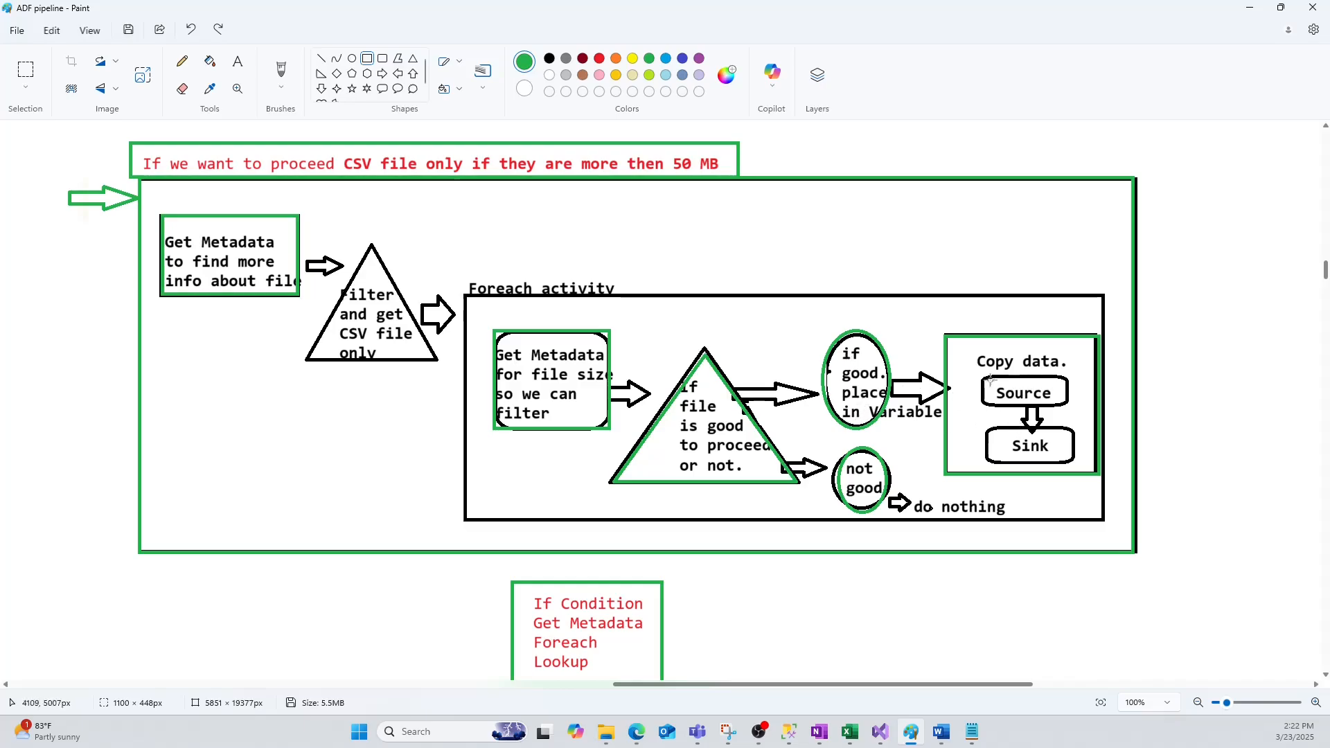
pyautogui.click(1251, 8)
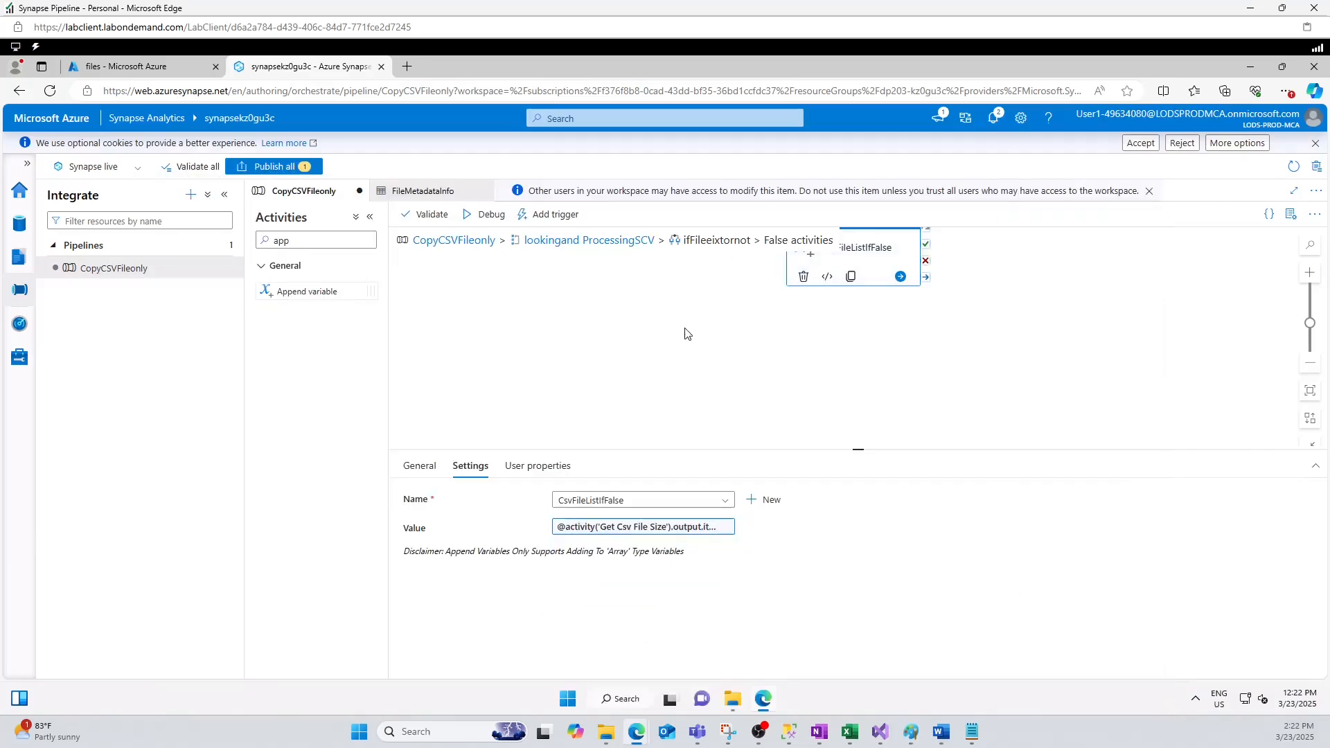
# Return to the lookingand ProcessingSCV loop and add a Copy data activity to the True case of ifFileeixtornot
pyautogui.click(601, 242)
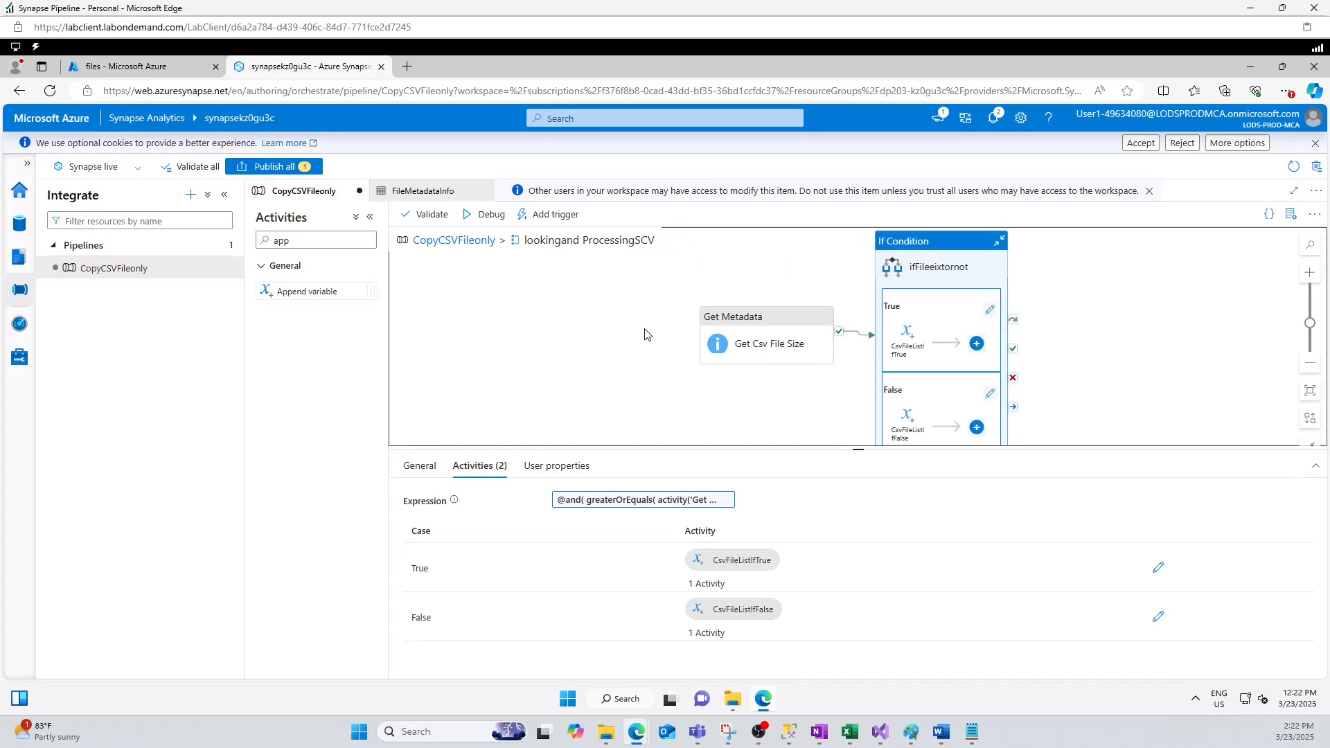
pyautogui.click(975, 344)
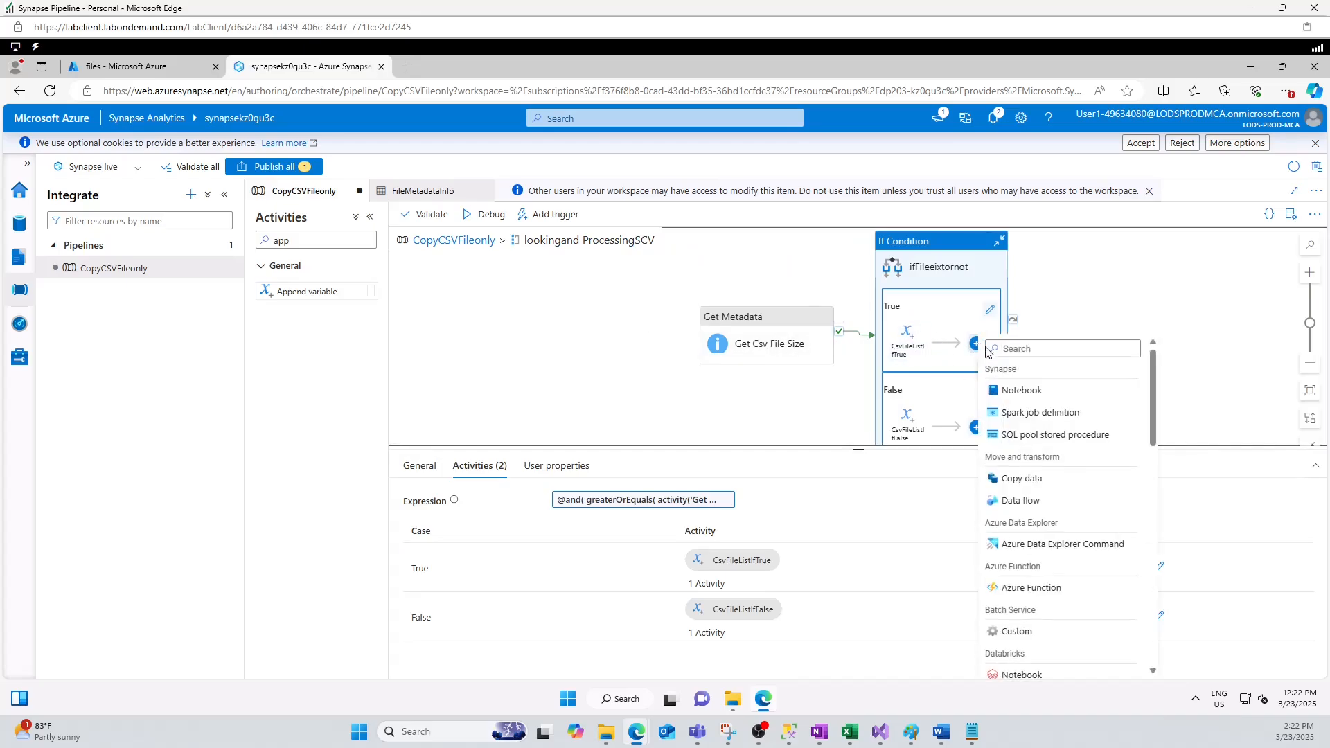
pyautogui.click(1030, 487)
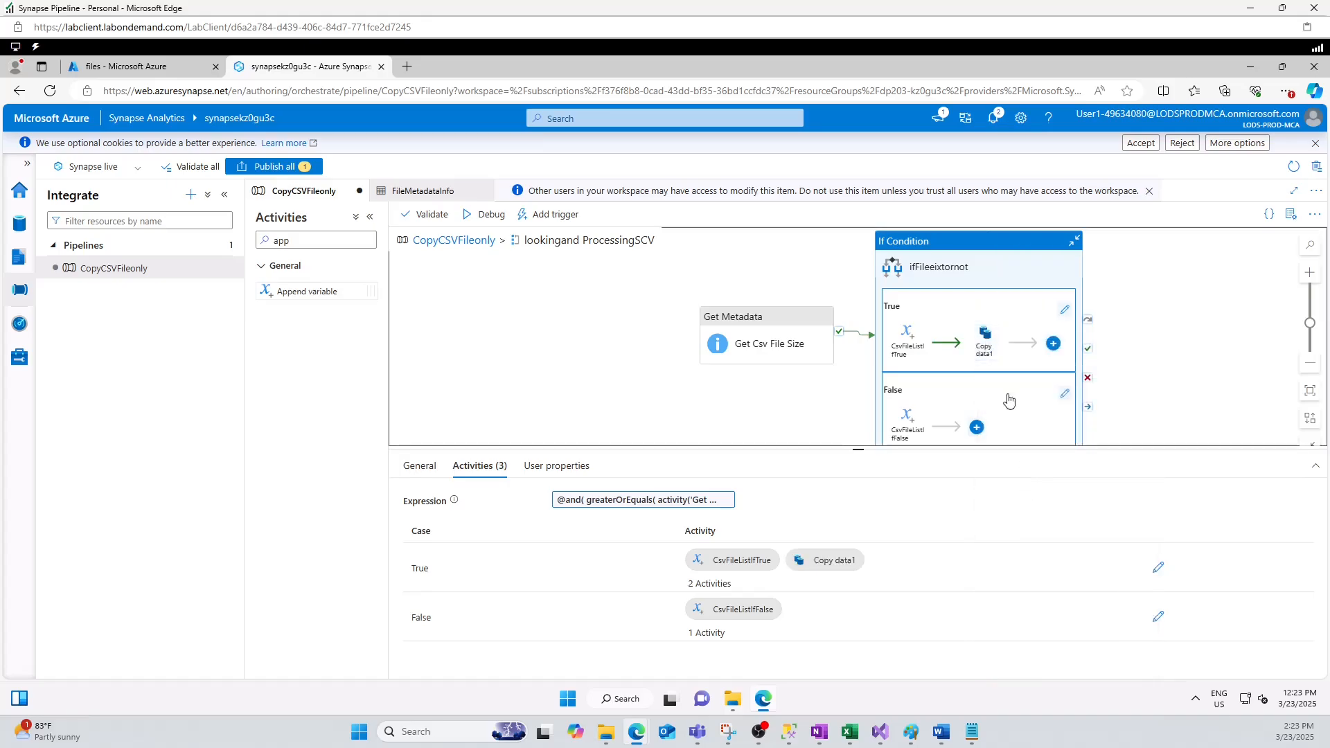
# Rename the True case's Copy data activity as MovingFilesiffilefound
pyautogui.click(982, 346)
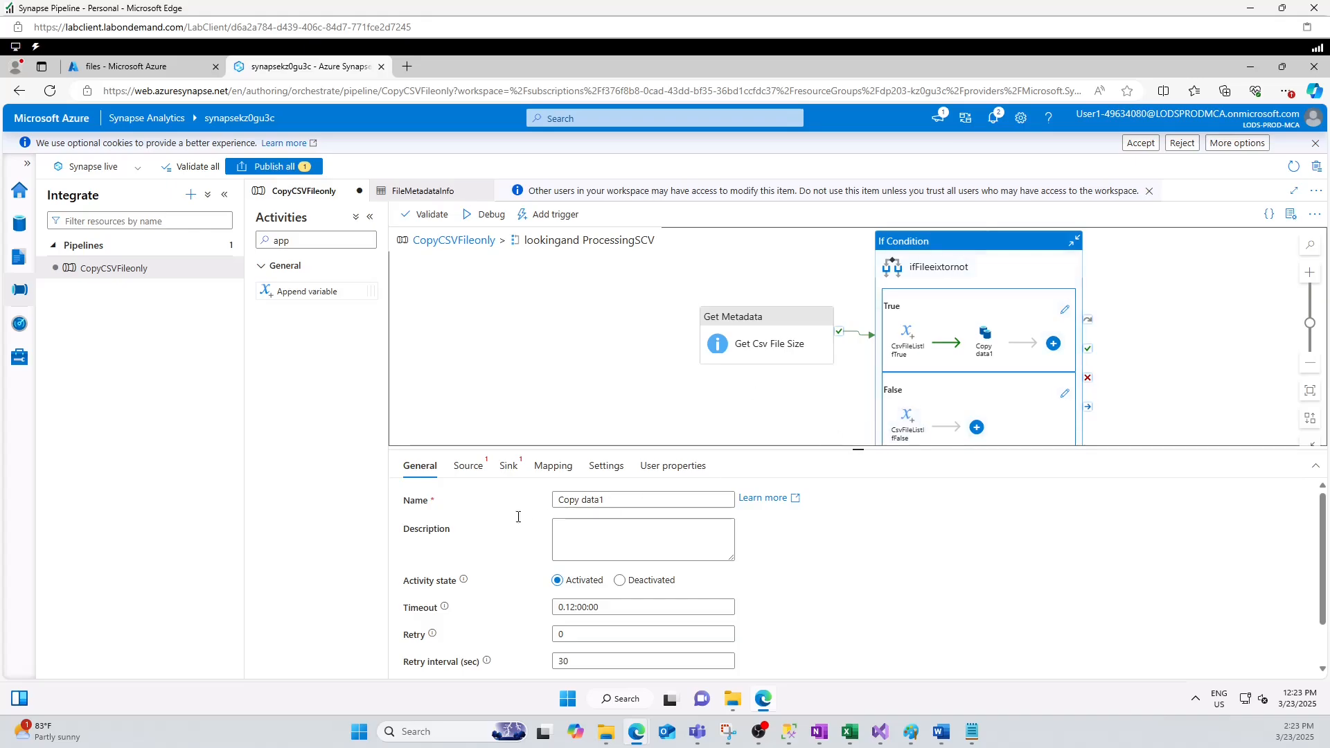
pyautogui.moveTo(624, 500); pyautogui.dragTo(516, 501)
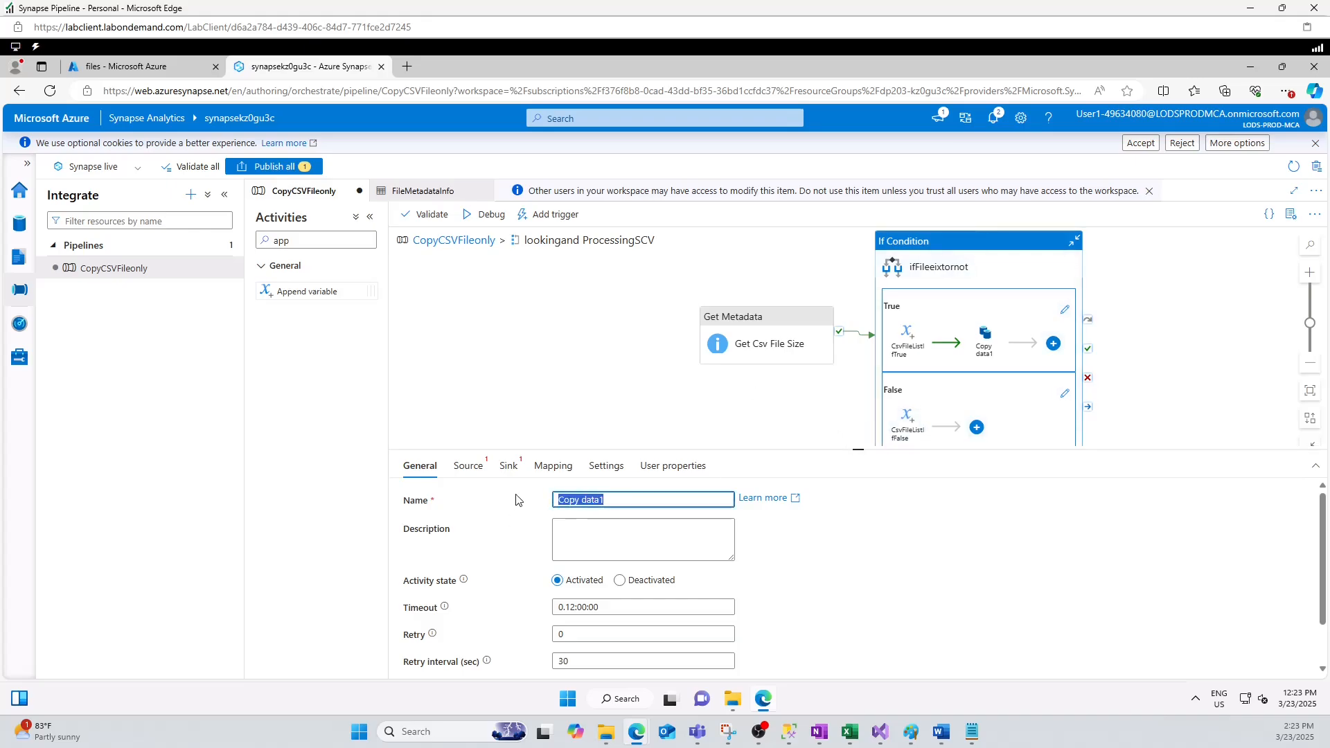
pyautogui.write('MovingFilesif')
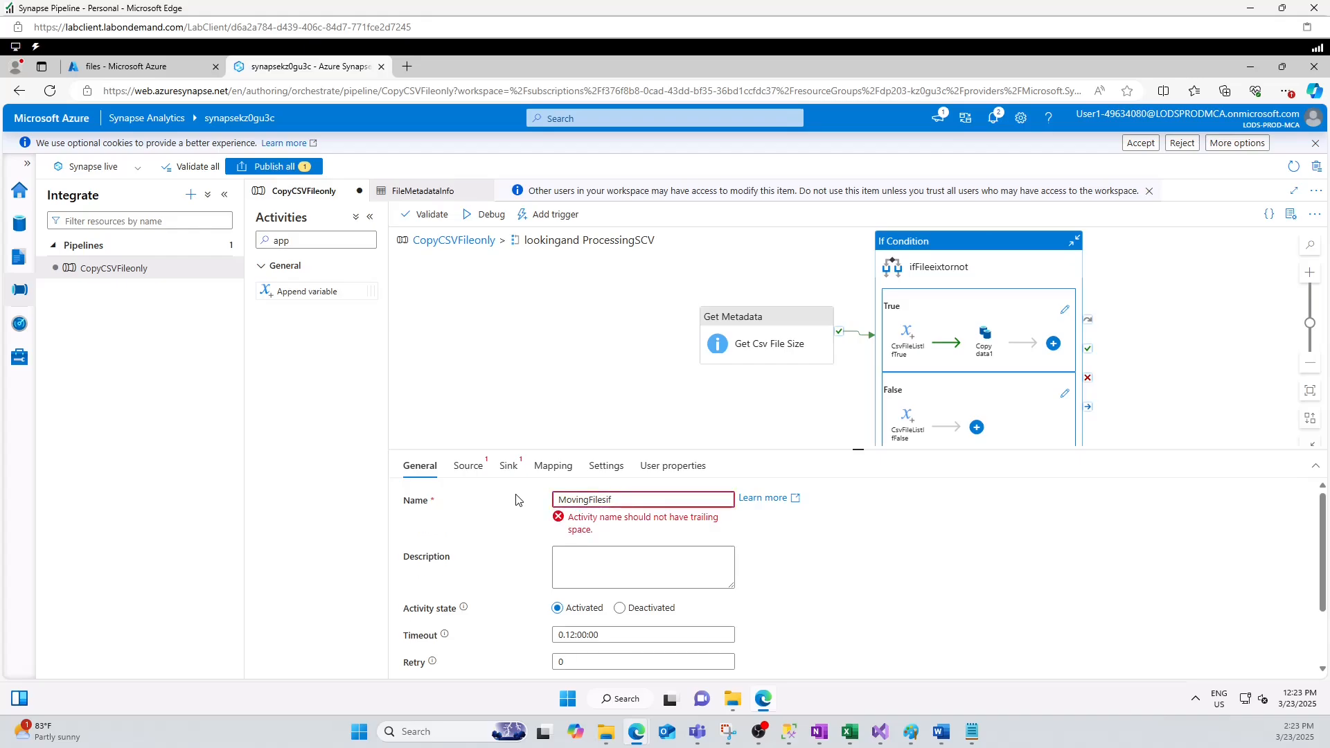
pyautogui.press('BackSpace')
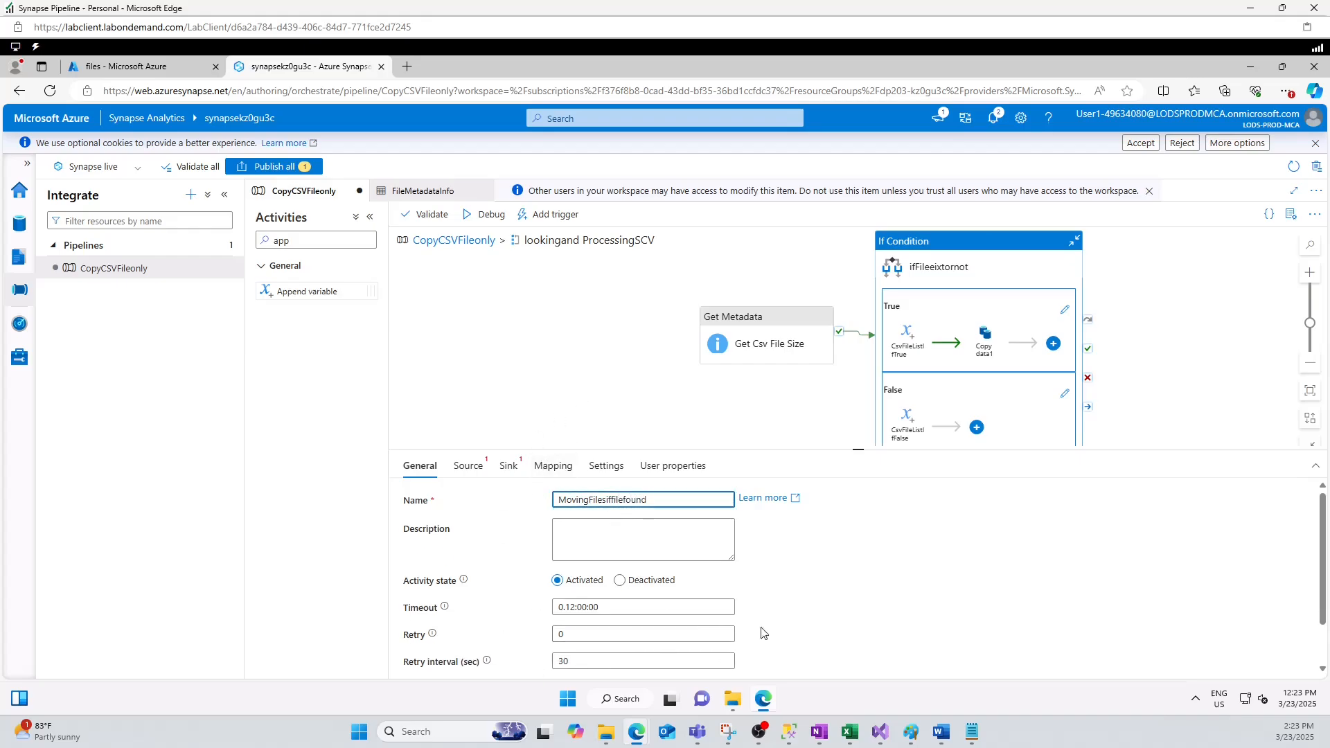
pyautogui.scroll(-1, 599, 543)
# Start a new source dataset for the copy activity, using Azure Data Lake Storage Gen2 and the DelimitedText format
pyautogui.click(468, 466)
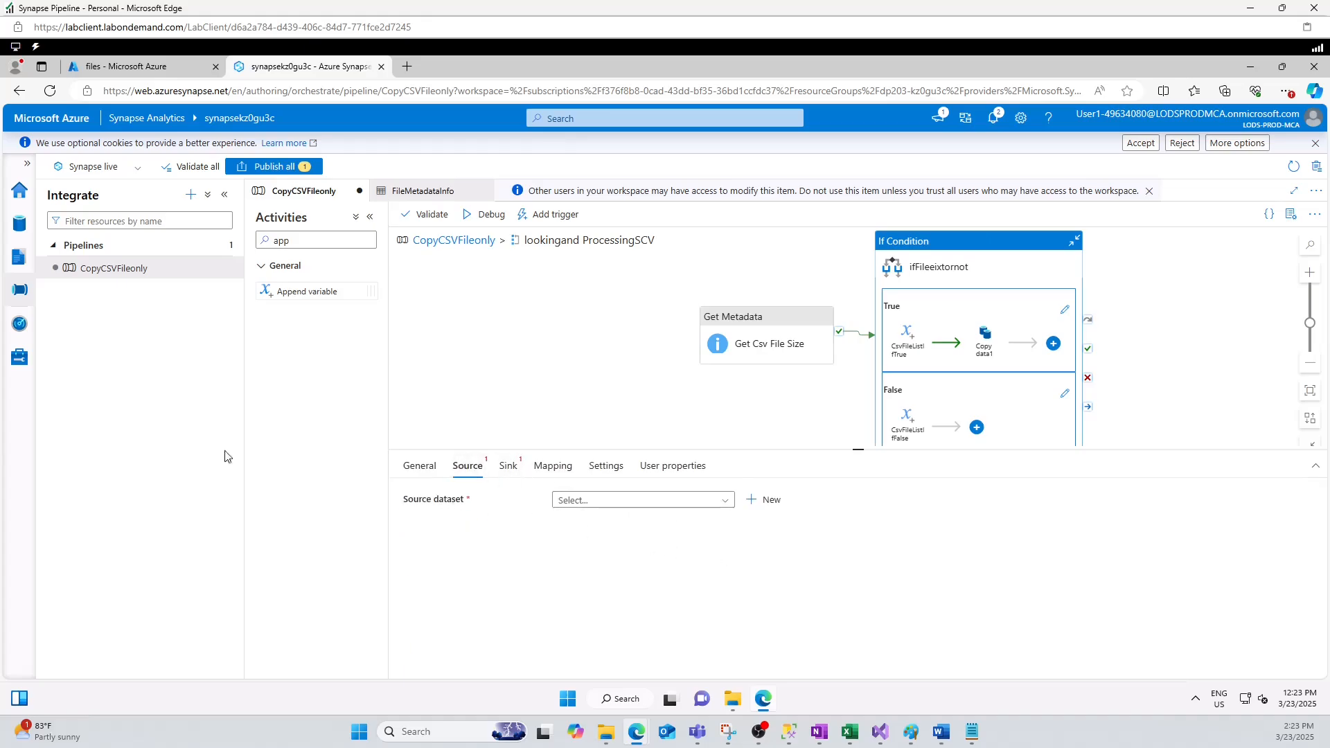
pyautogui.click(631, 505)
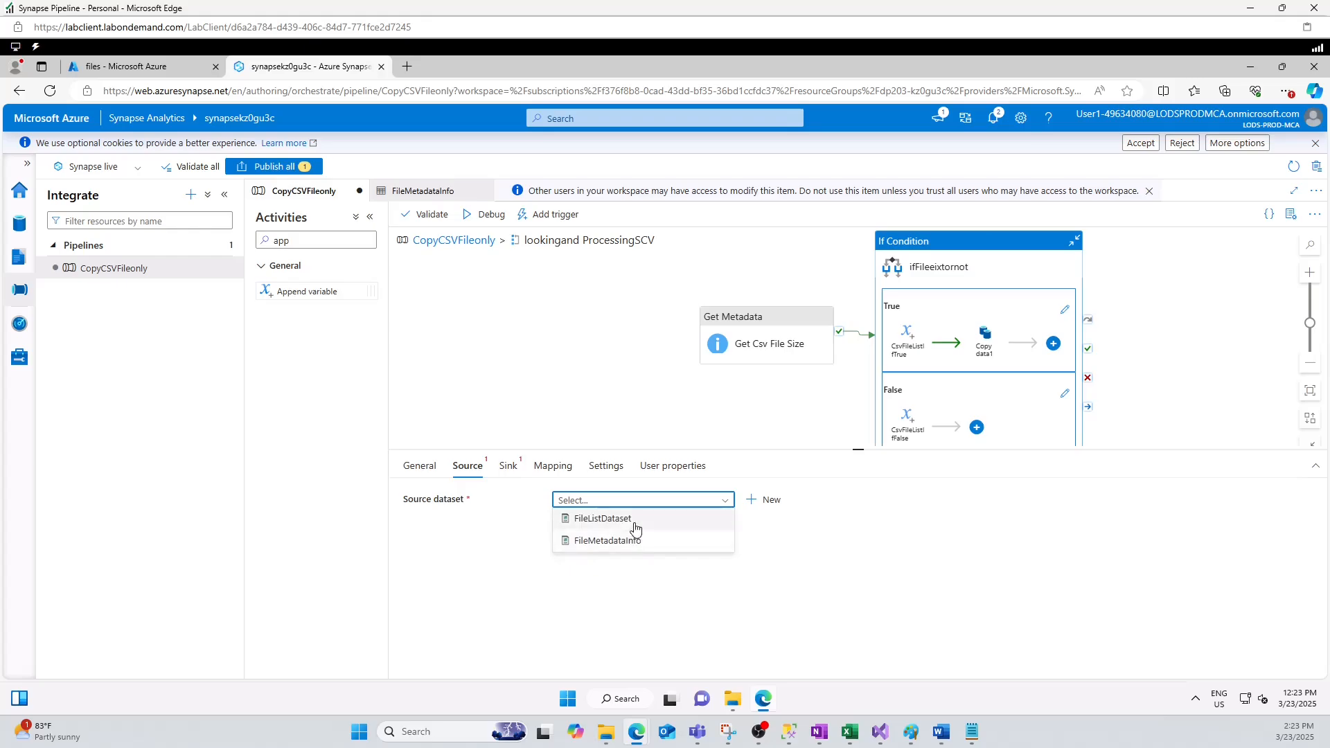
pyautogui.click(784, 515)
pyautogui.click(766, 499)
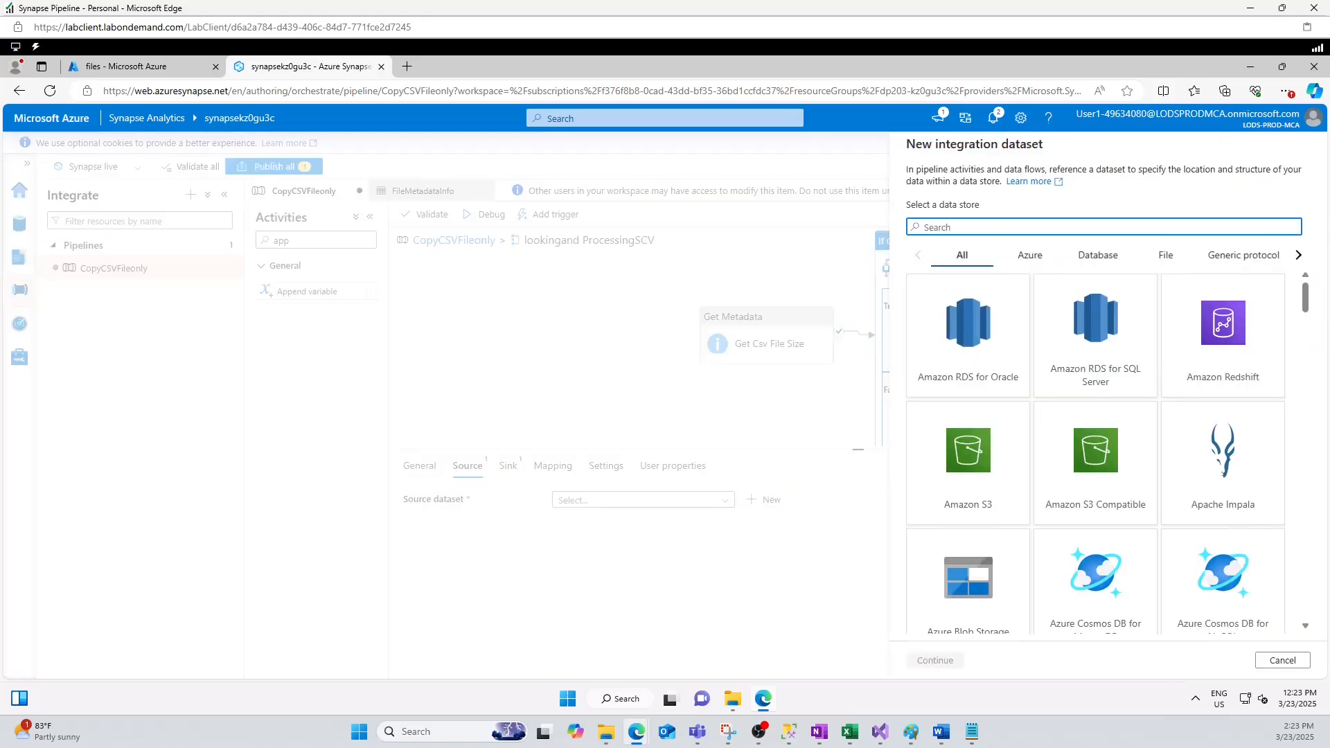
pyautogui.scroll(-7, 1117, 557)
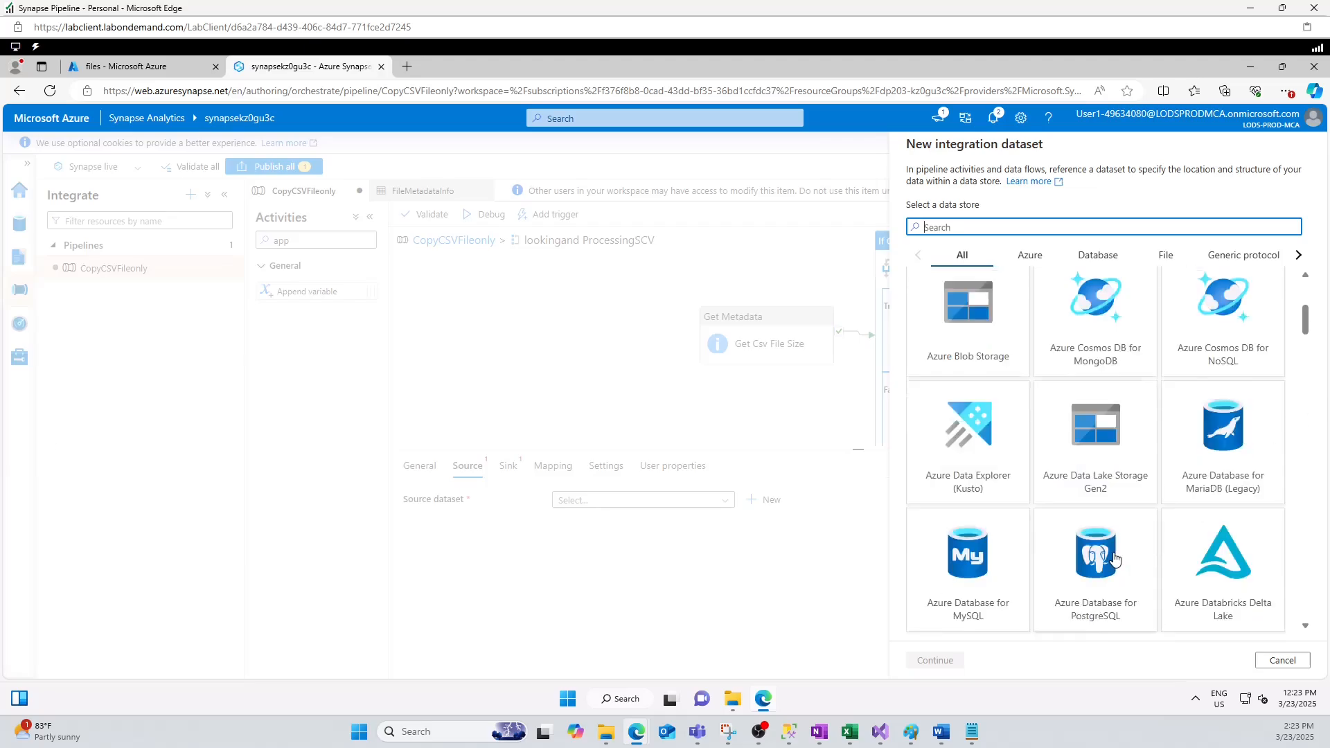
pyautogui.click(1102, 343)
pyautogui.click(935, 660)
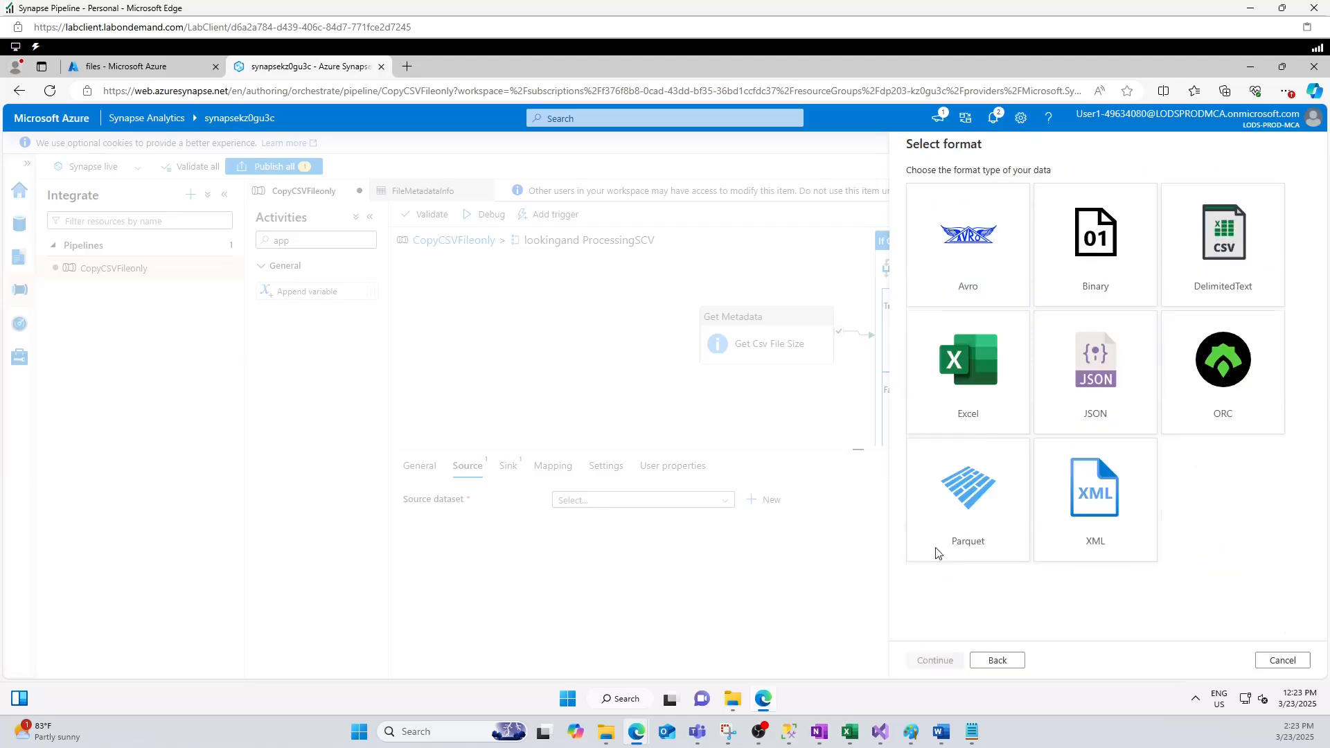
pyautogui.click(1183, 256)
pyautogui.click(937, 660)
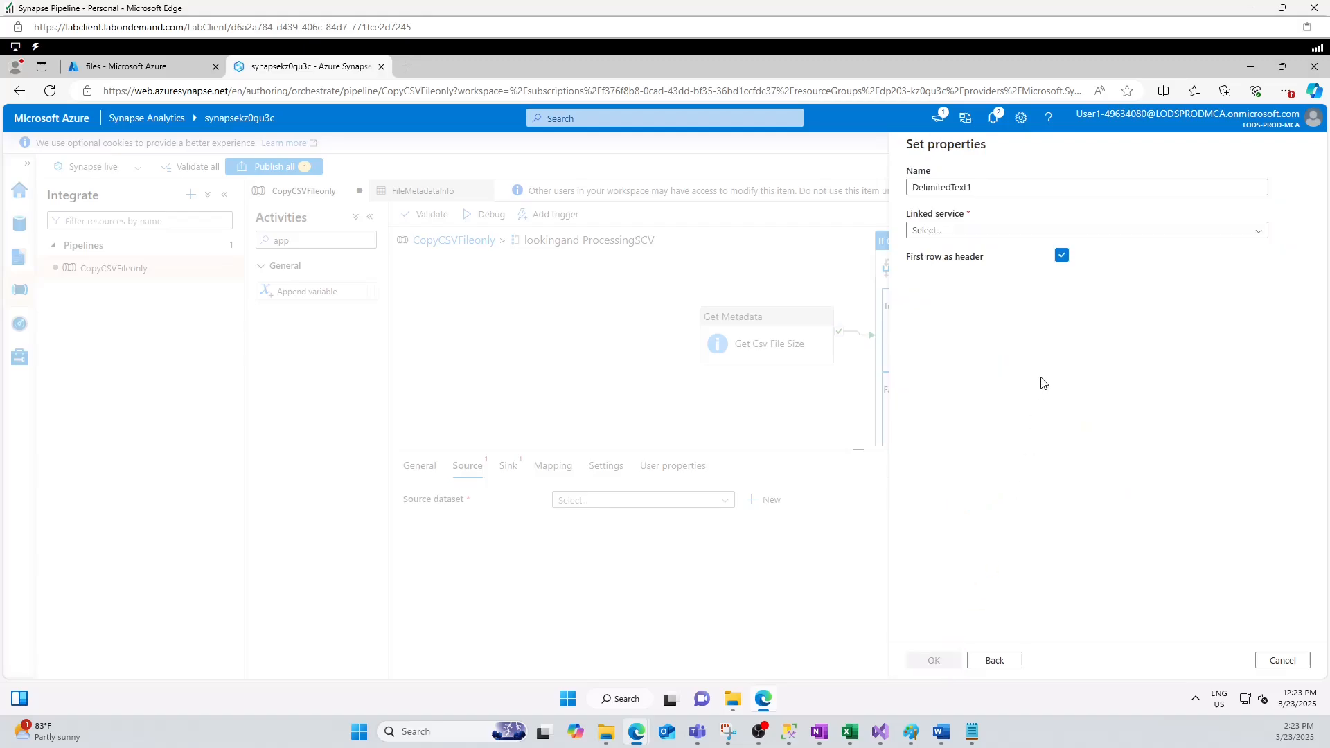
# Name the dataset SourceToCopy, select the DilipStorage linked service and turn off the first row as header
pyautogui.doubleClick(976, 191)
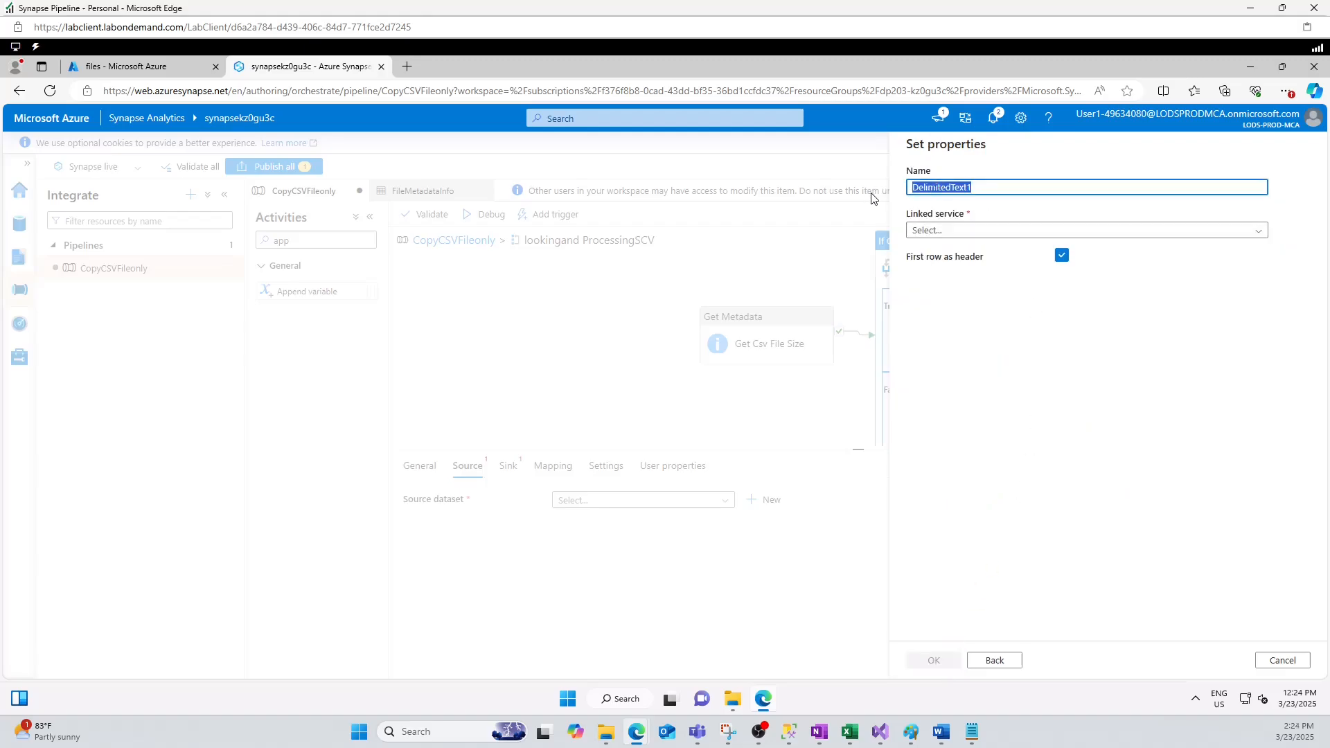
pyautogui.write('SourceToCopy')
pyautogui.click(1000, 229)
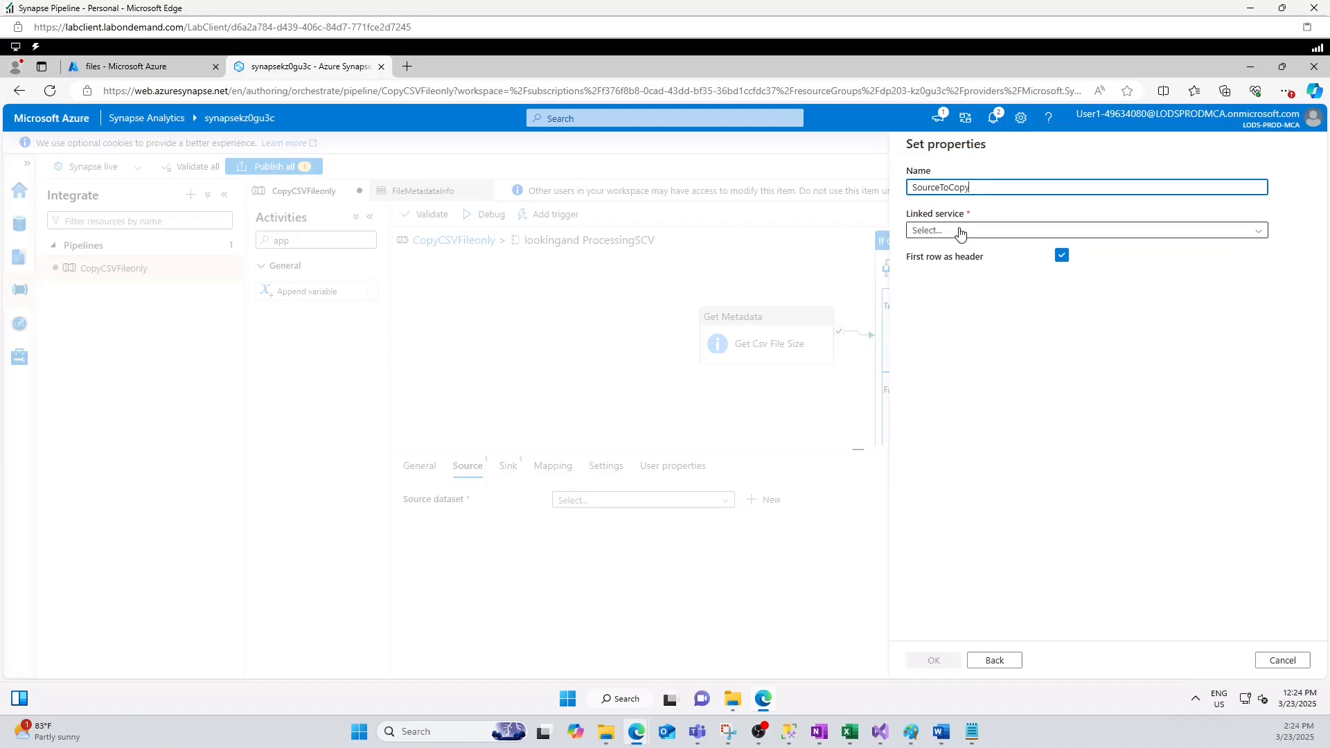
pyautogui.click(965, 320)
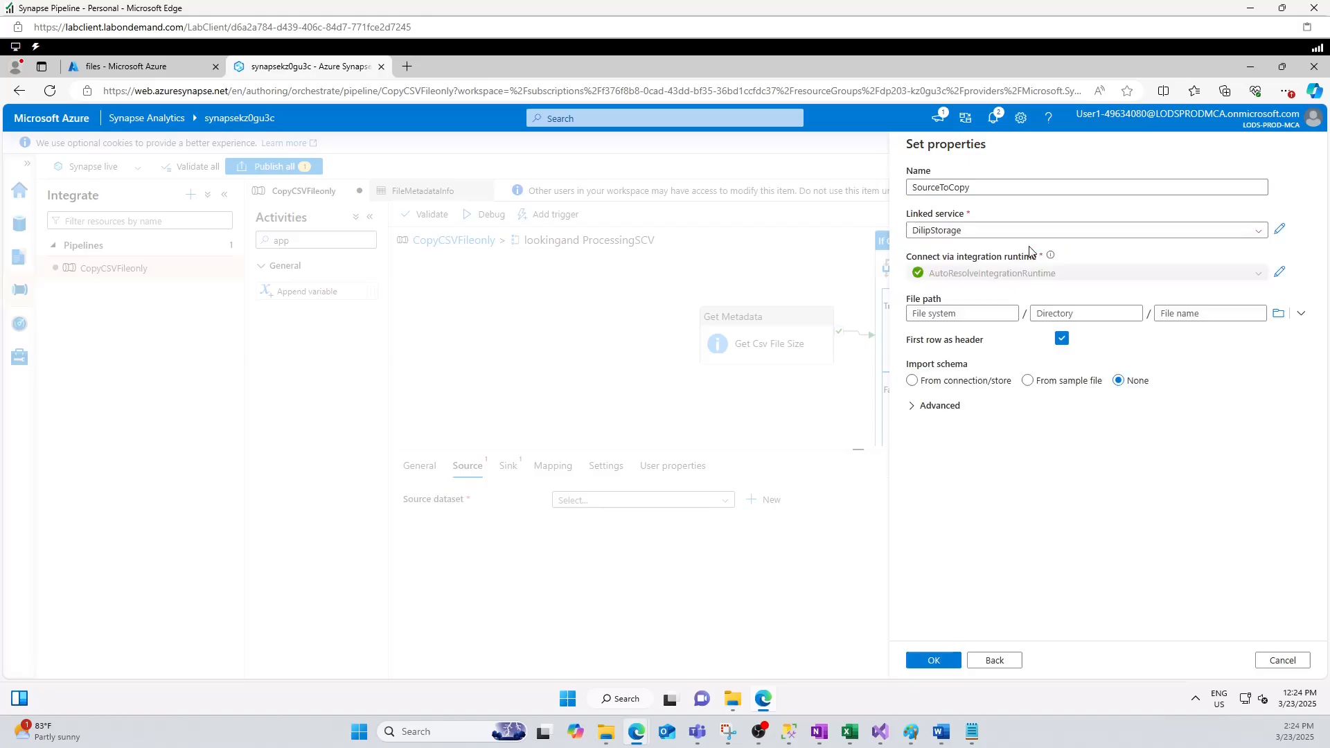
pyautogui.click(1062, 339)
# Set the dataset's file path to the files/Input folder and create the dataset
pyautogui.click(1278, 314)
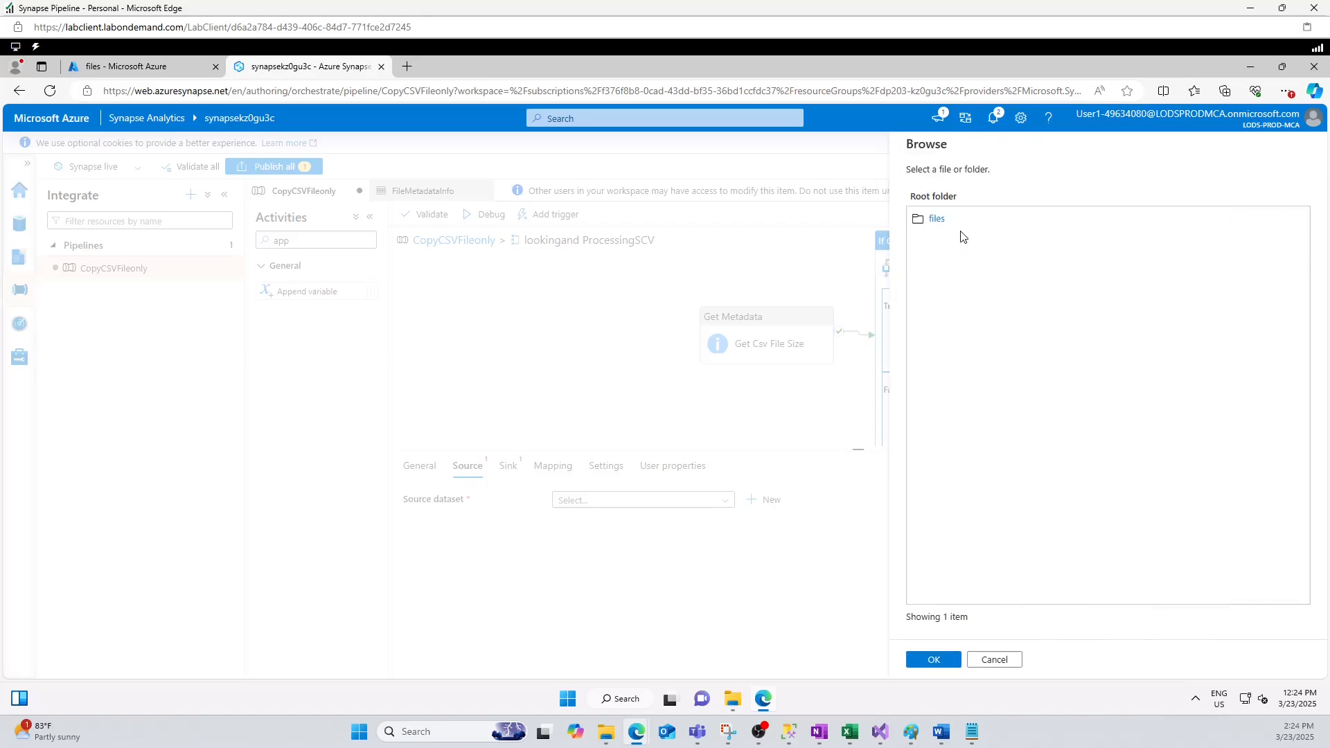
pyautogui.click(931, 222)
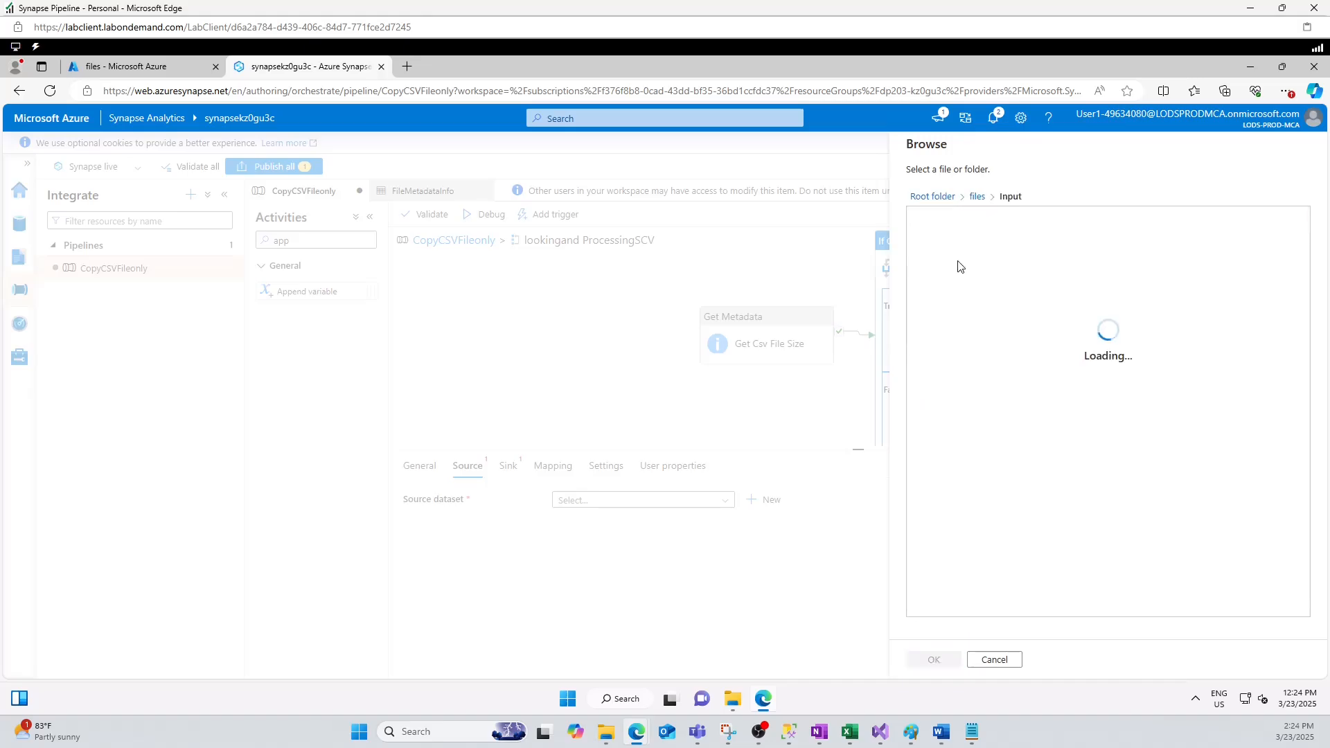
pyautogui.click(934, 659)
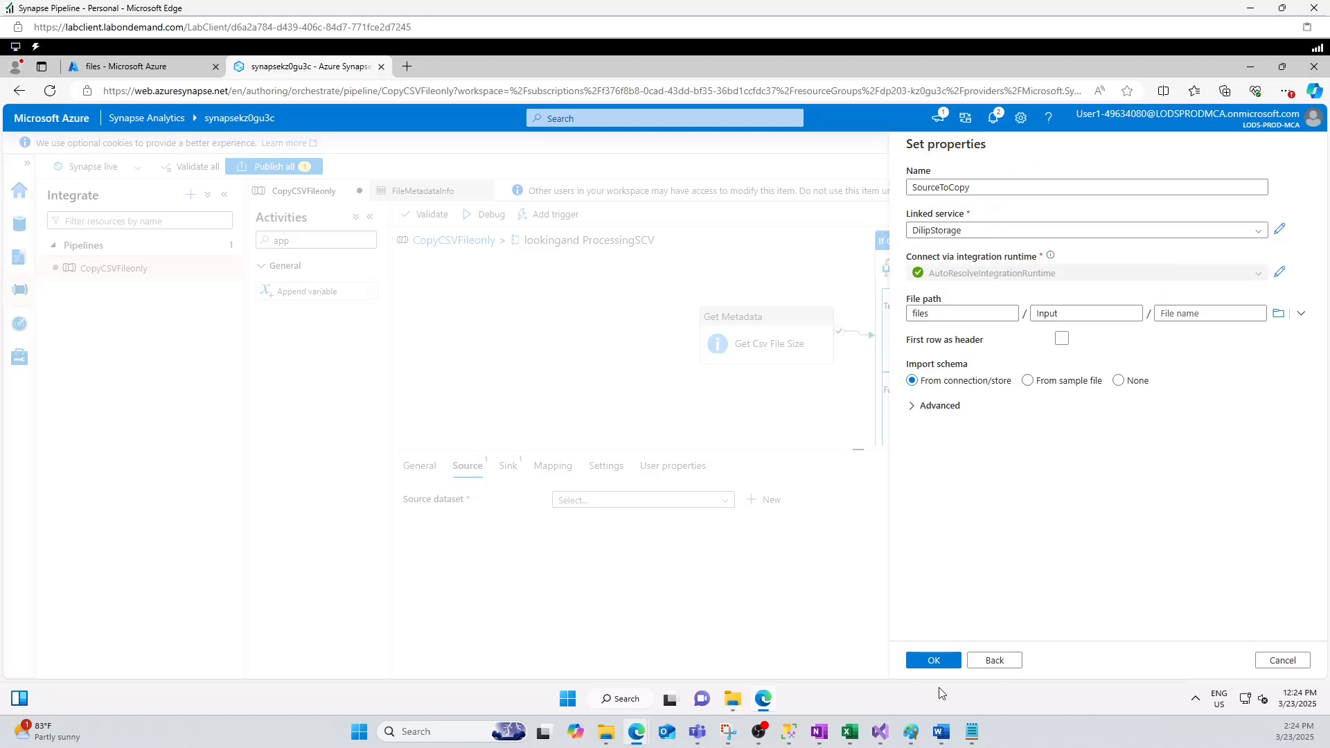
pyautogui.click(935, 659)
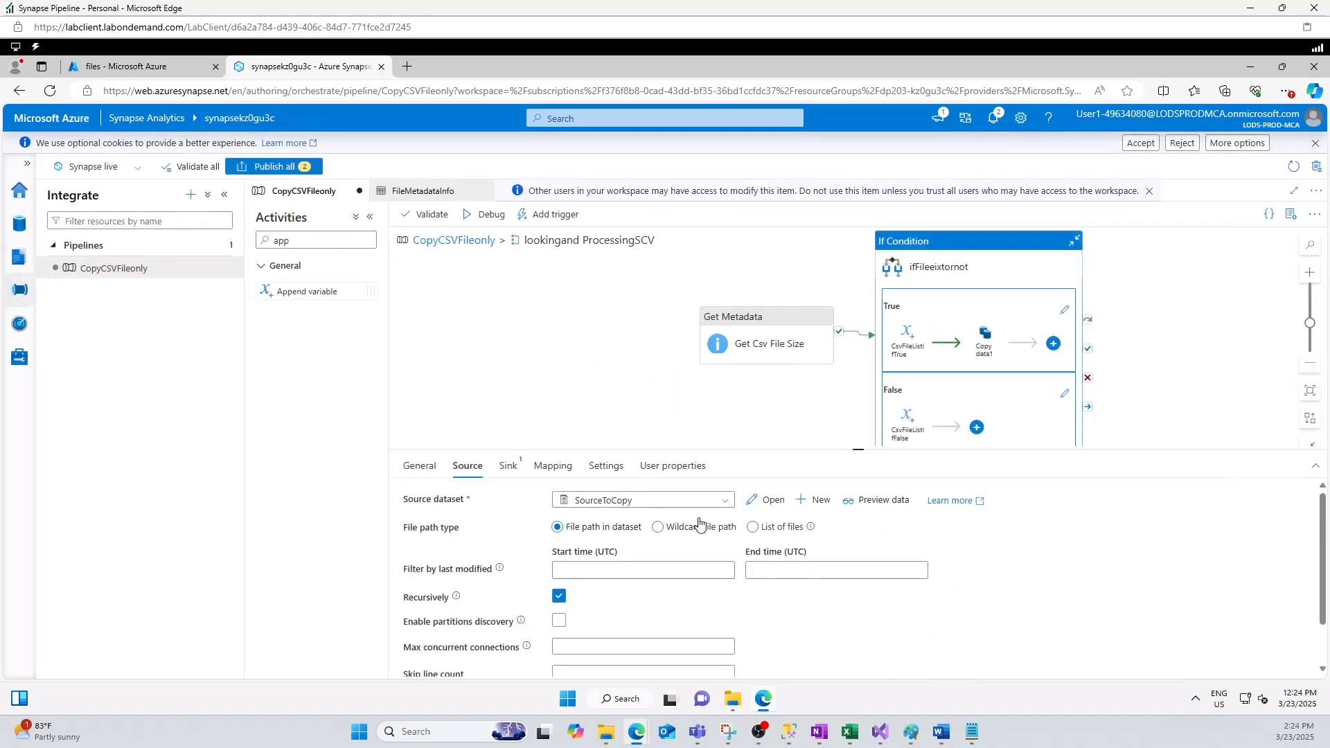
# Open the SourceToCopy dataset and add a String parameter named FileName
pyautogui.click(774, 502)
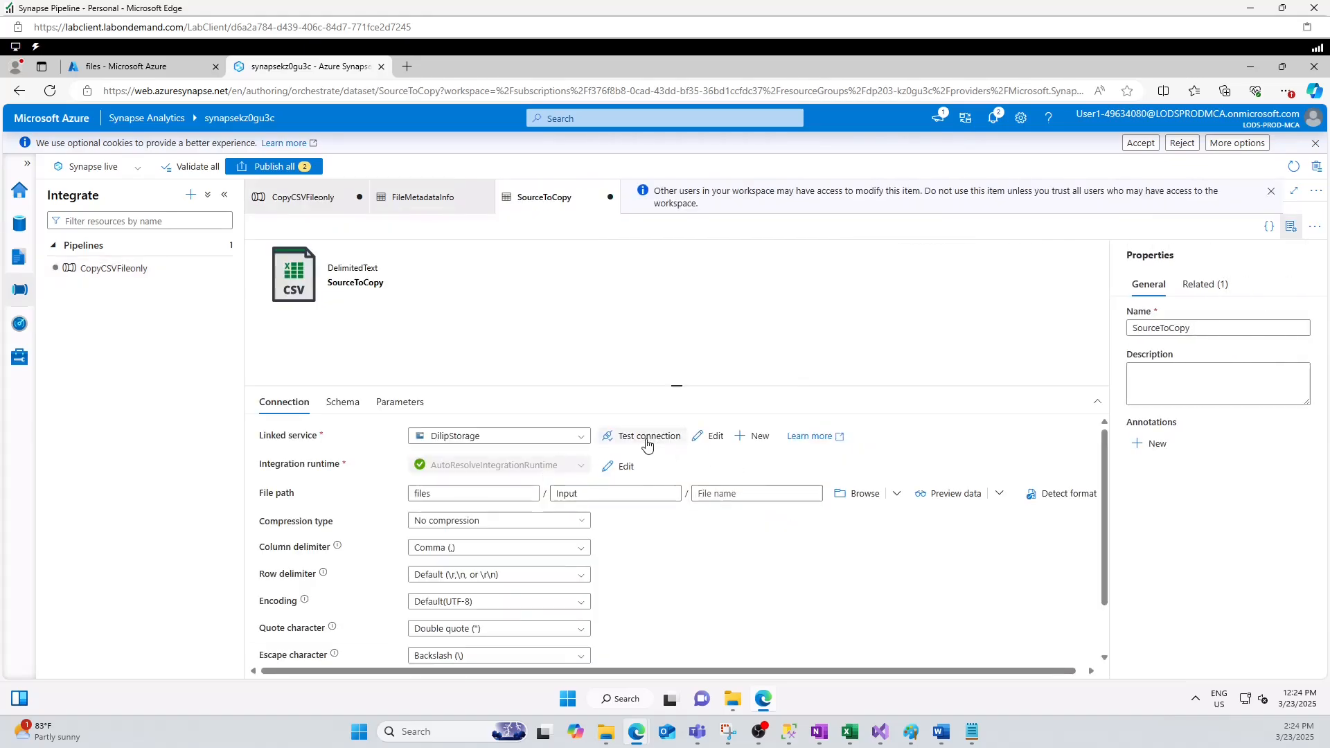
pyautogui.click(727, 494)
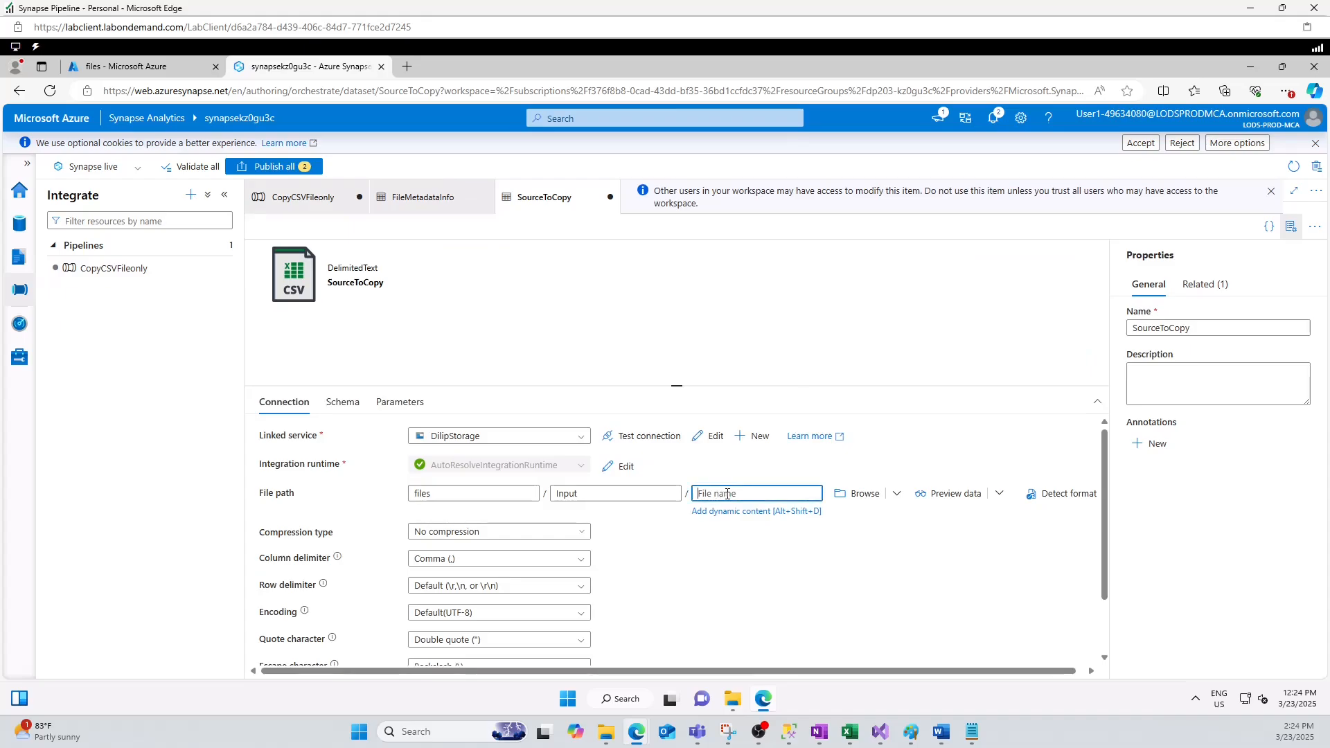
pyautogui.click(399, 402)
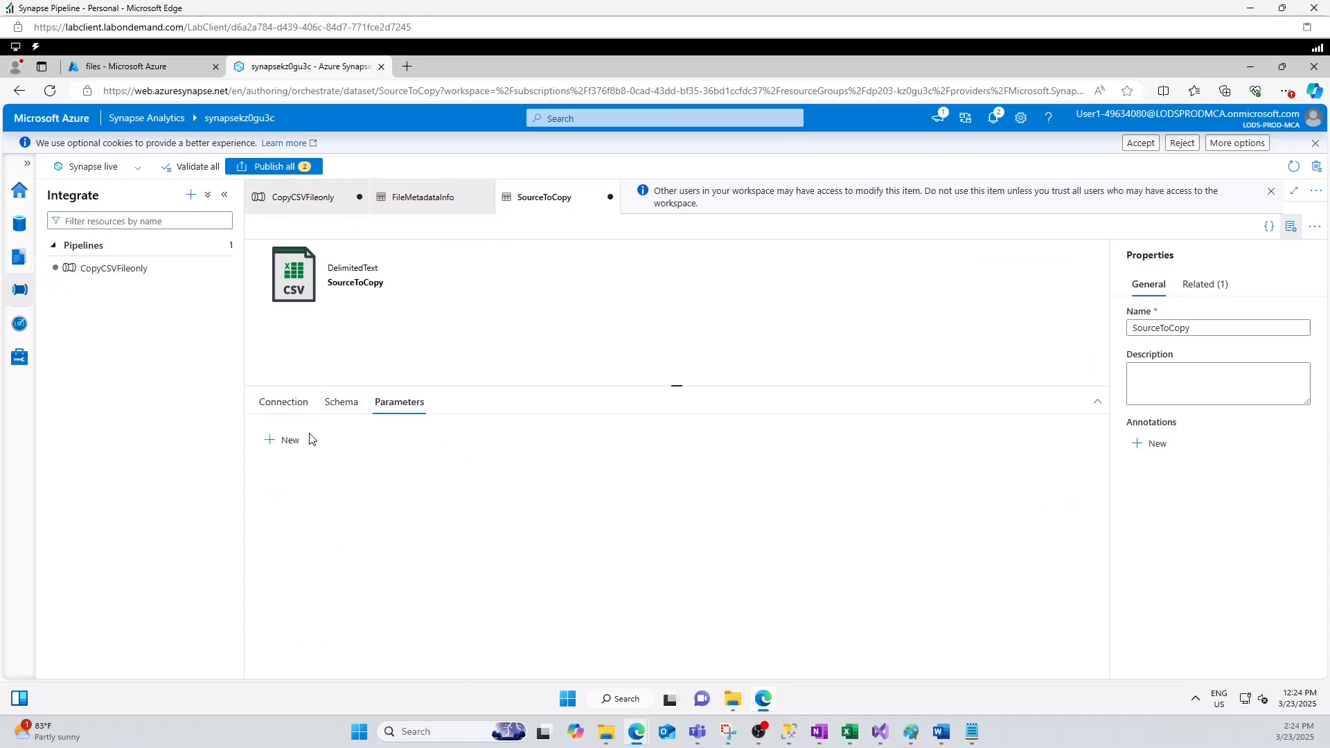
pyautogui.click(286, 440)
pyautogui.click(376, 494)
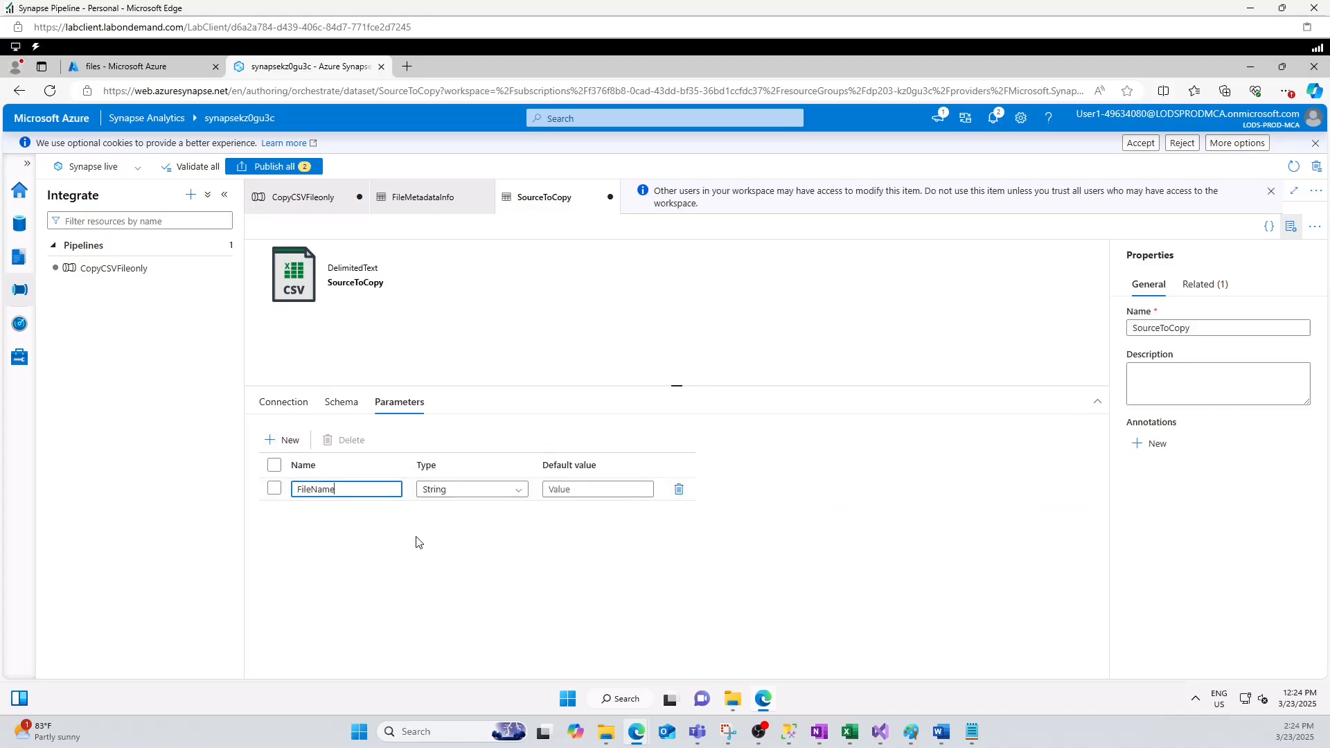
pyautogui.click(284, 403)
pyautogui.click(725, 491)
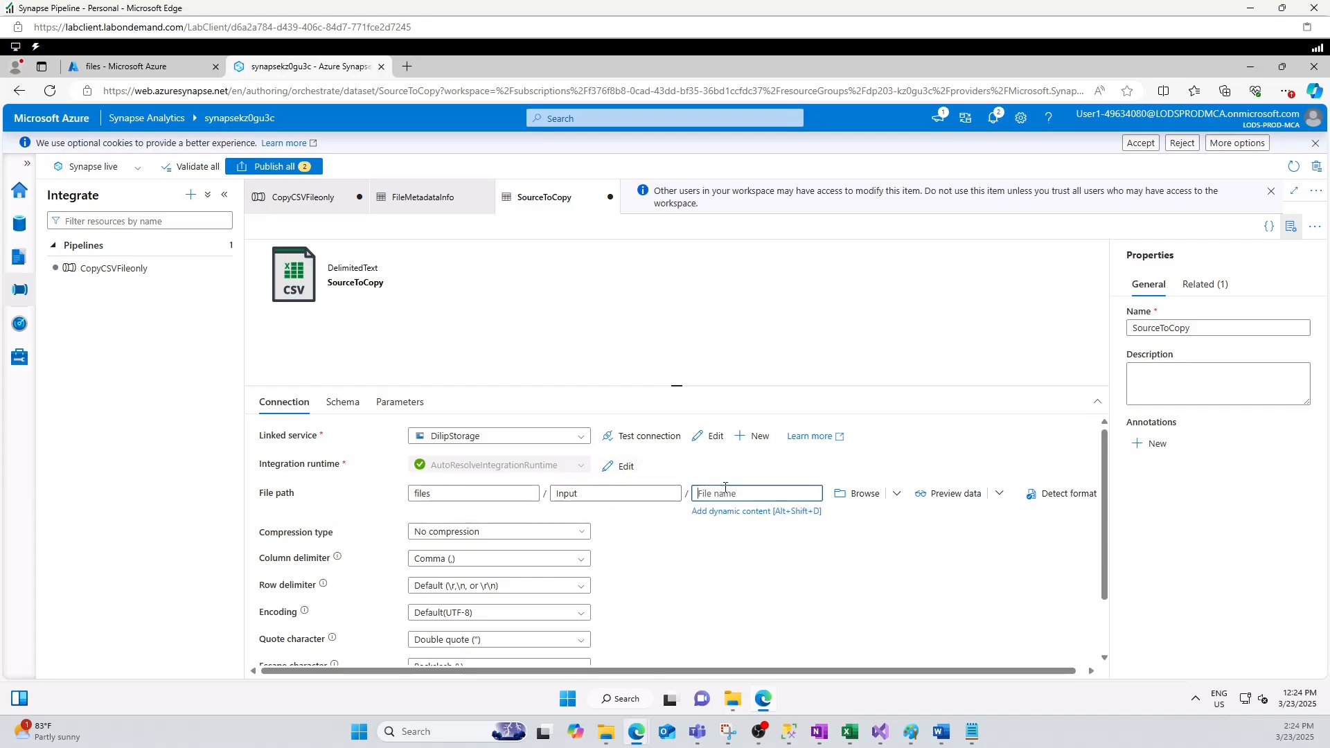
pyautogui.click(734, 515)
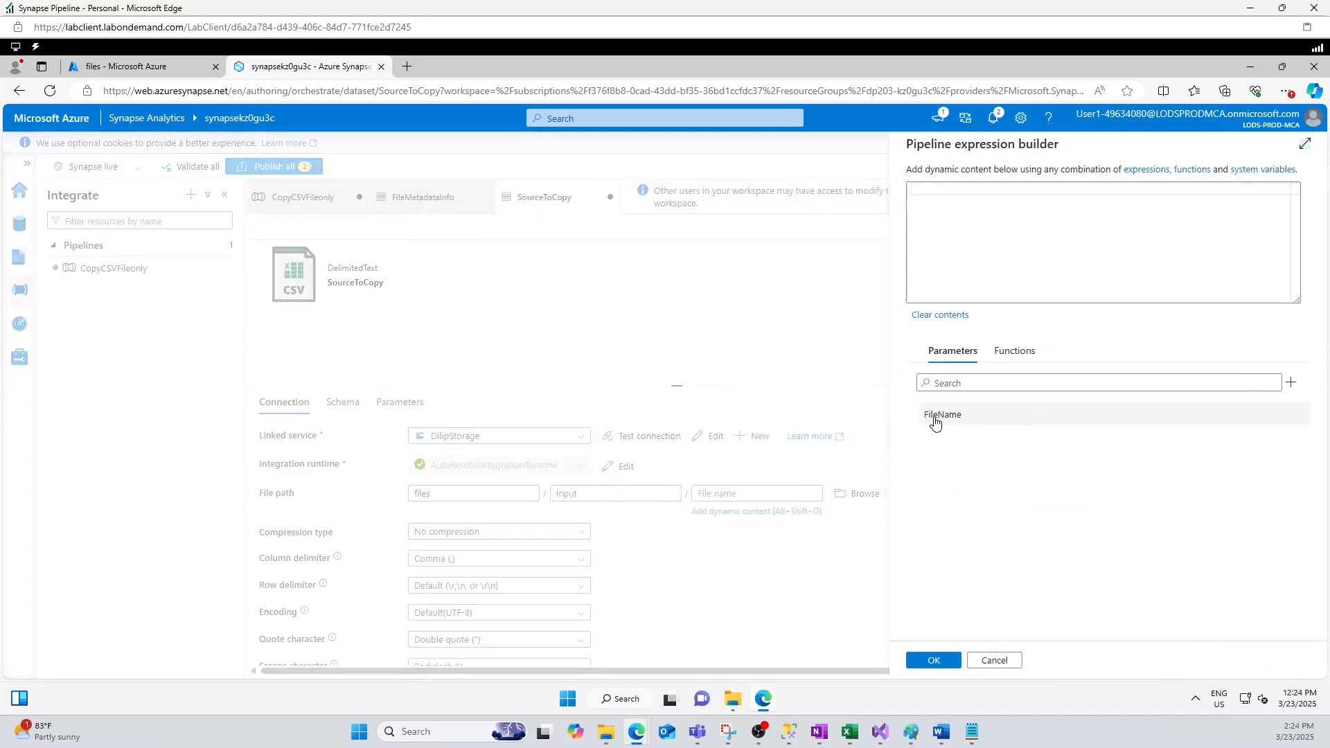
pyautogui.click(935, 420)
pyautogui.click(934, 661)
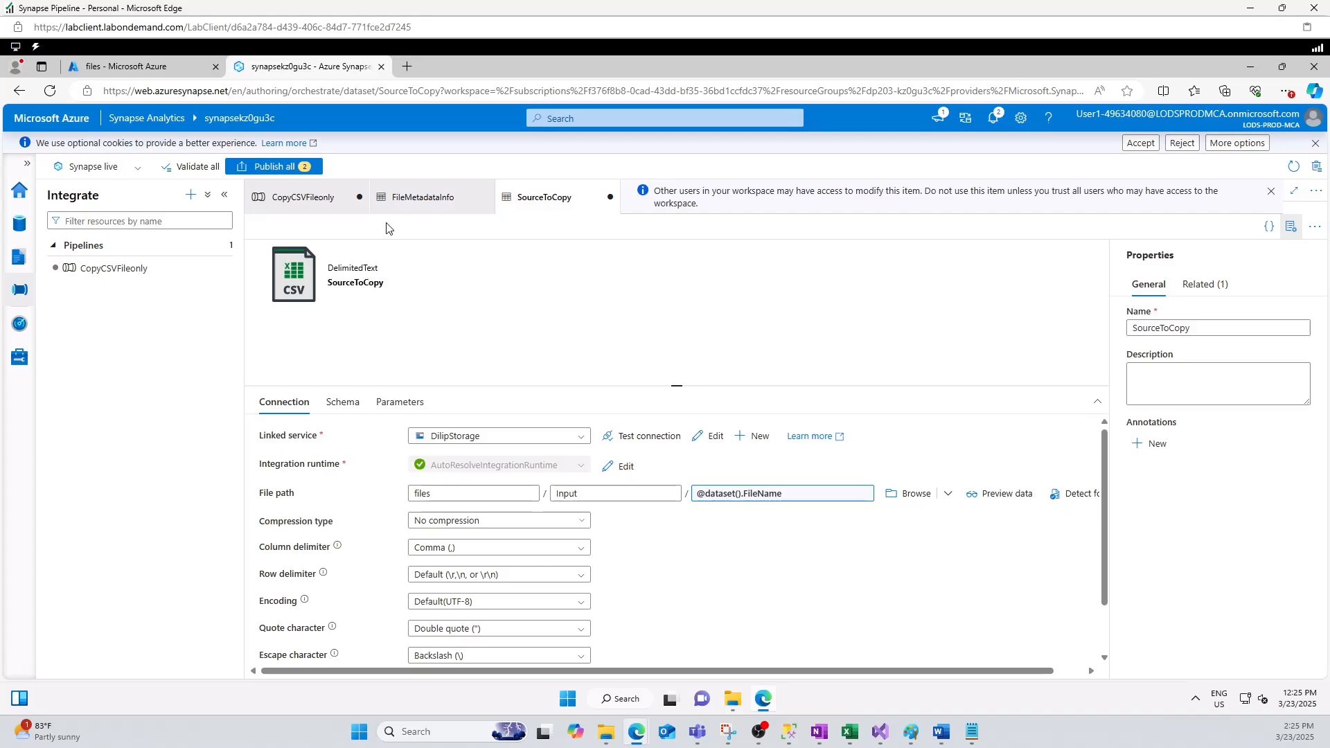
pyautogui.click(436, 198)
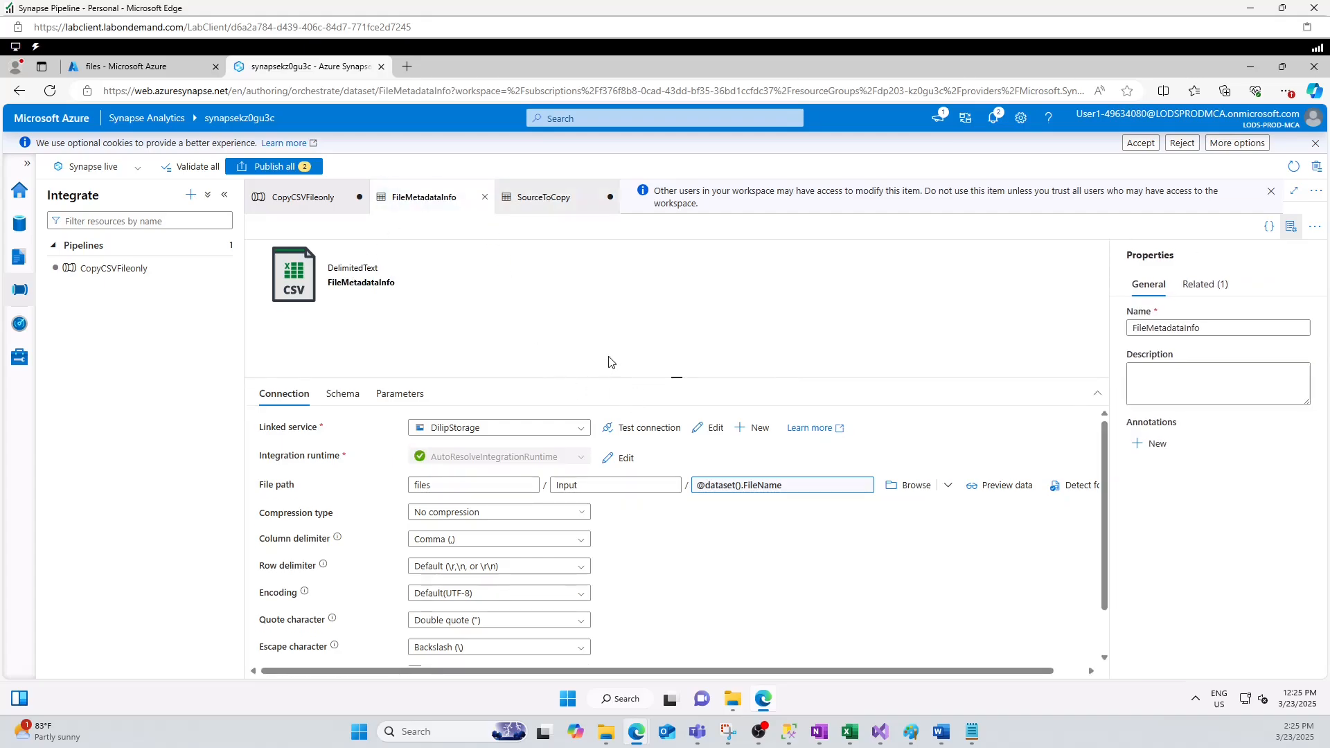
pyautogui.click(299, 198)
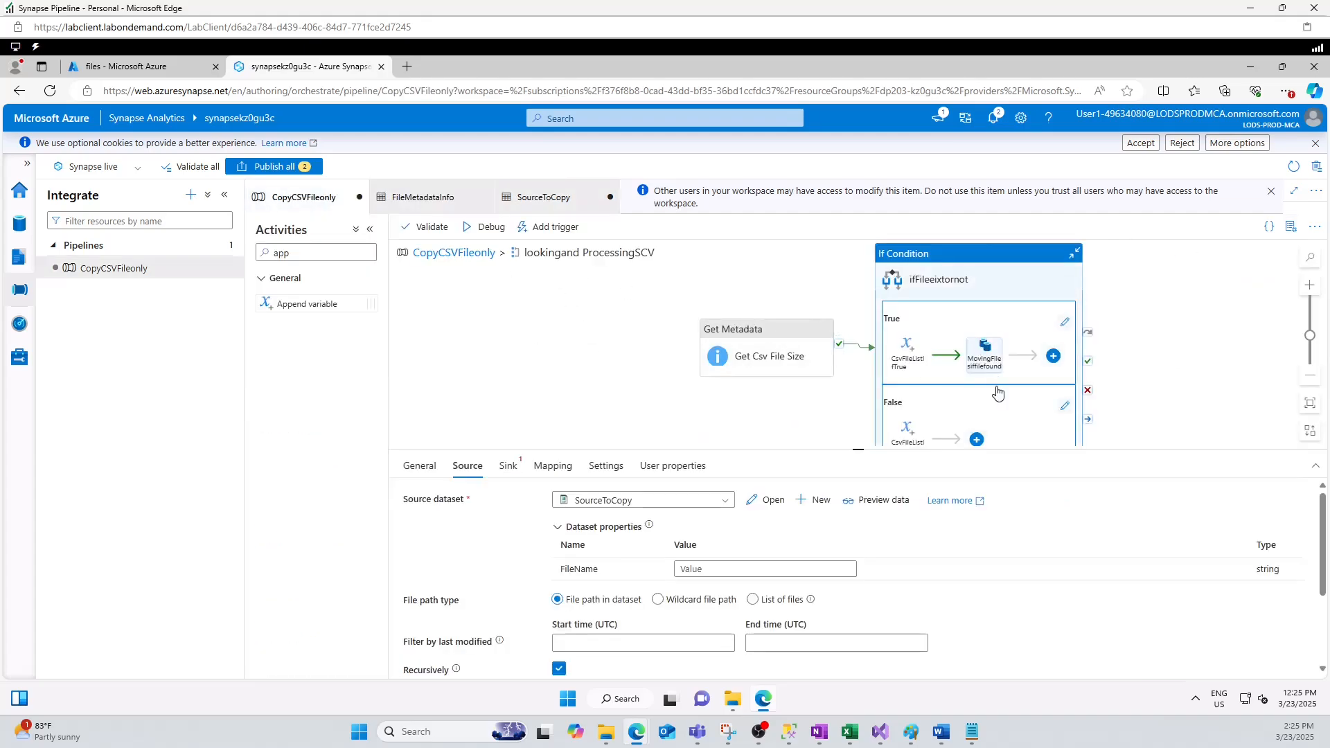
pyautogui.click(987, 361)
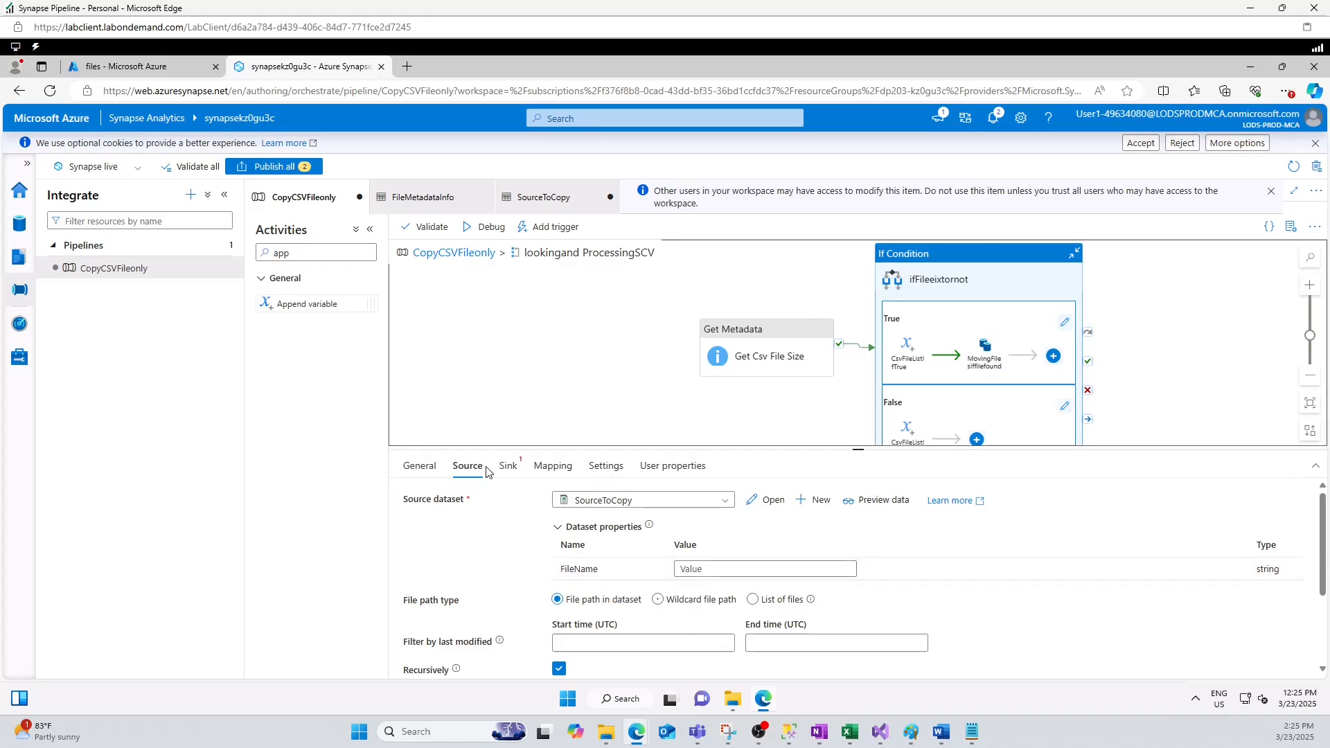
pyautogui.click(693, 569)
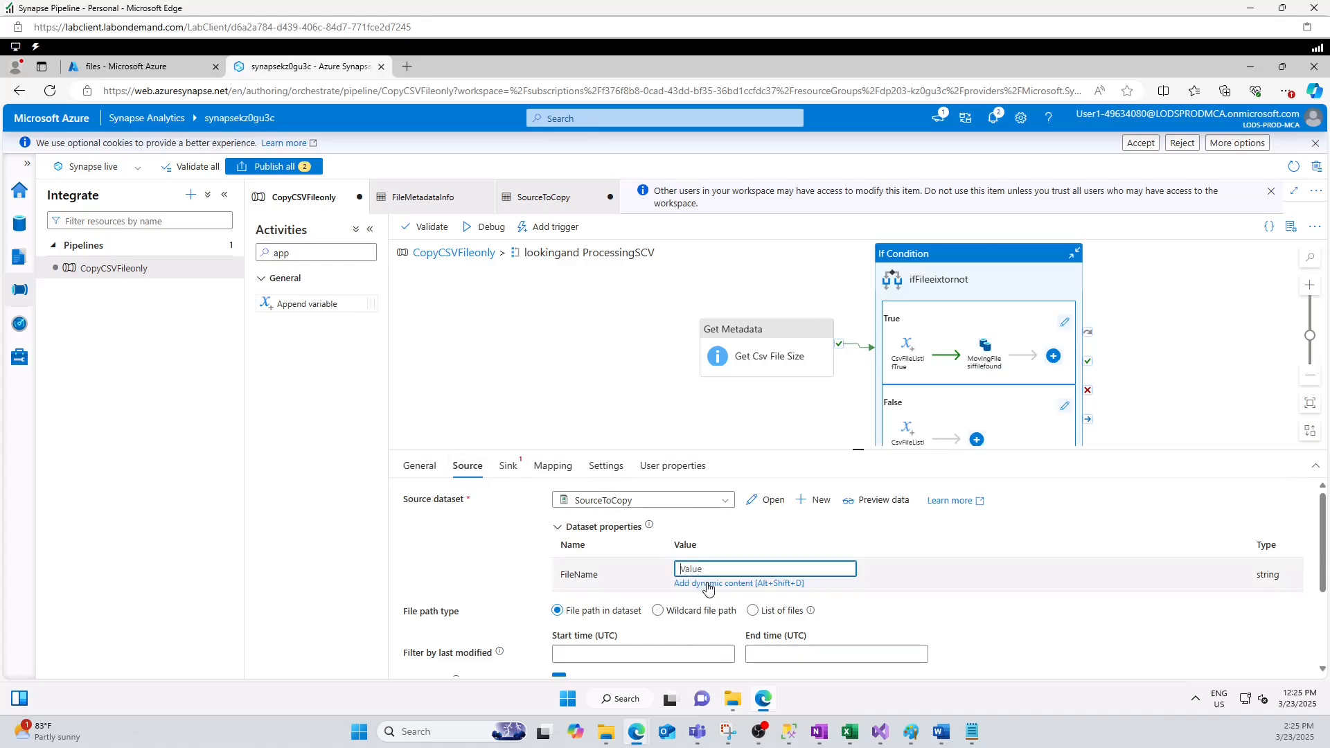
pyautogui.click(708, 584)
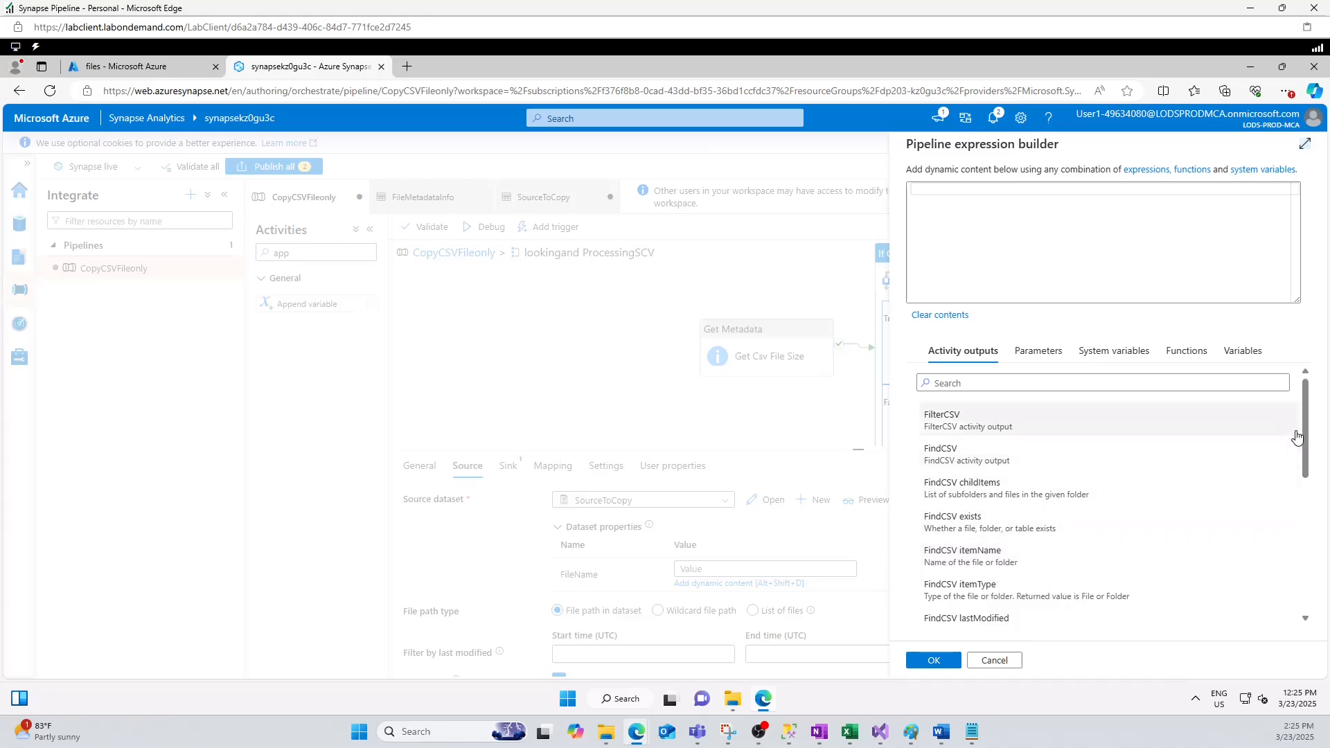
pyautogui.moveTo(1305, 429); pyautogui.dragTo(1292, 516)
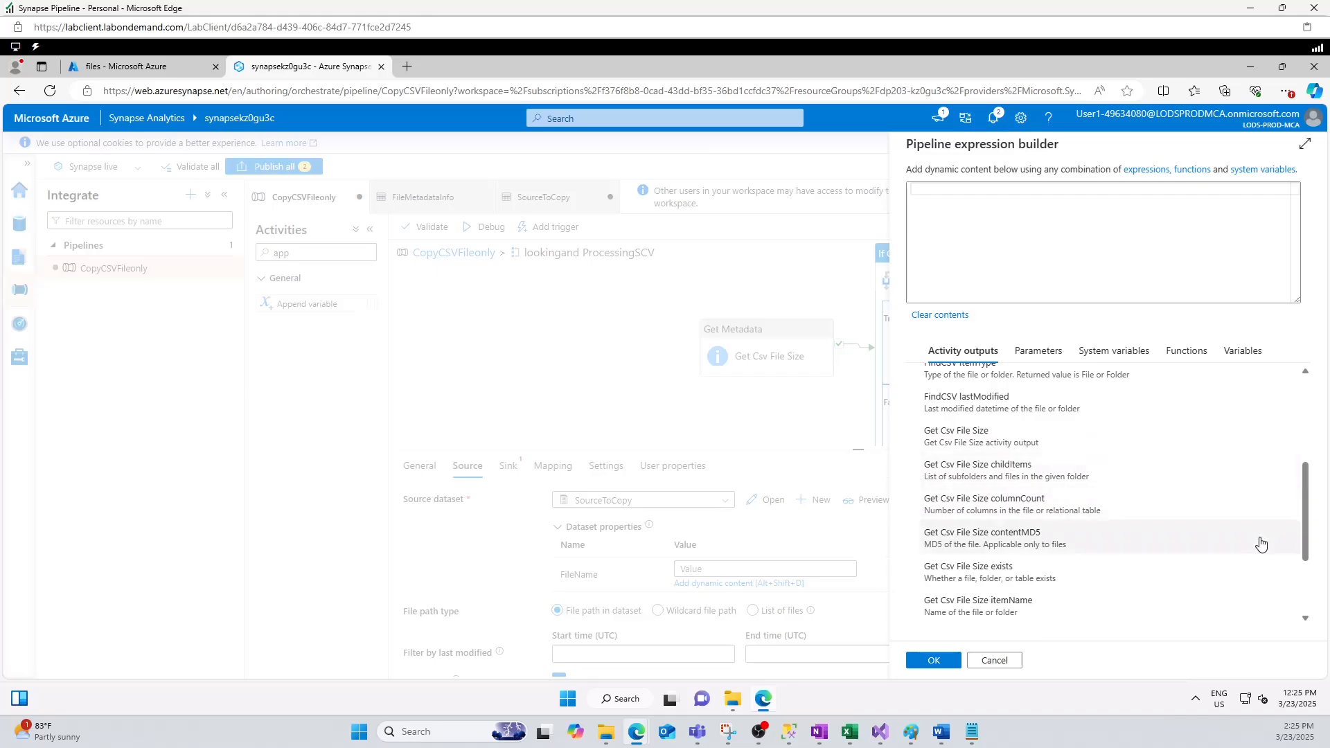
pyautogui.click(947, 616)
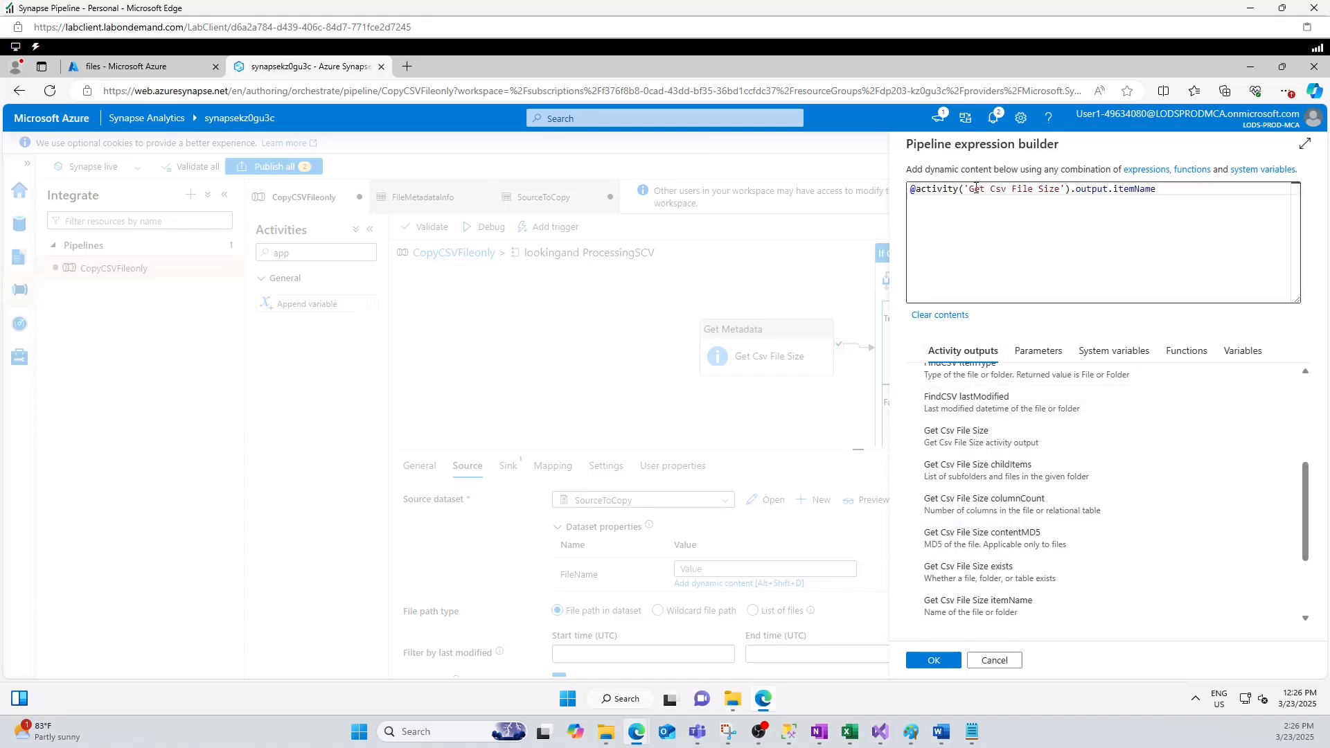
pyautogui.doubleClick(928, 189)
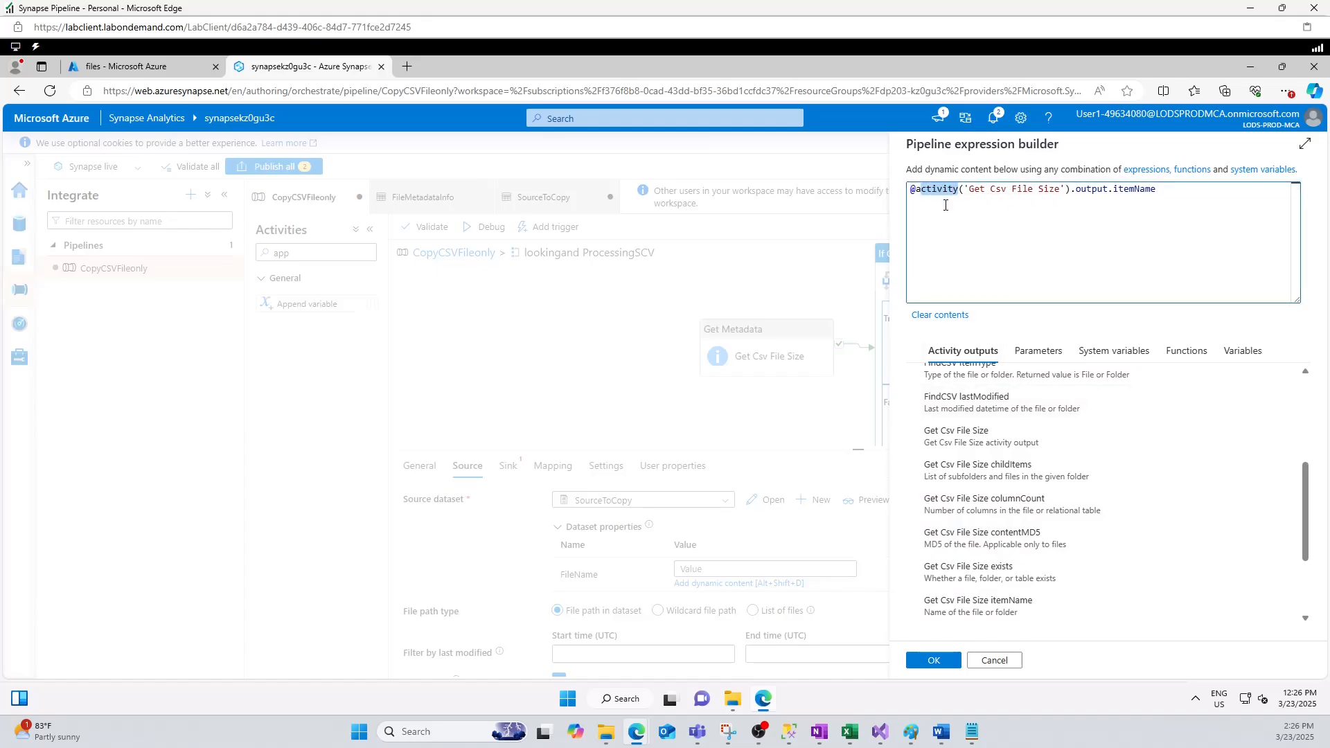
pyautogui.click(943, 207)
pyautogui.moveTo(968, 189); pyautogui.dragTo(1156, 193)
pyautogui.click(1104, 224)
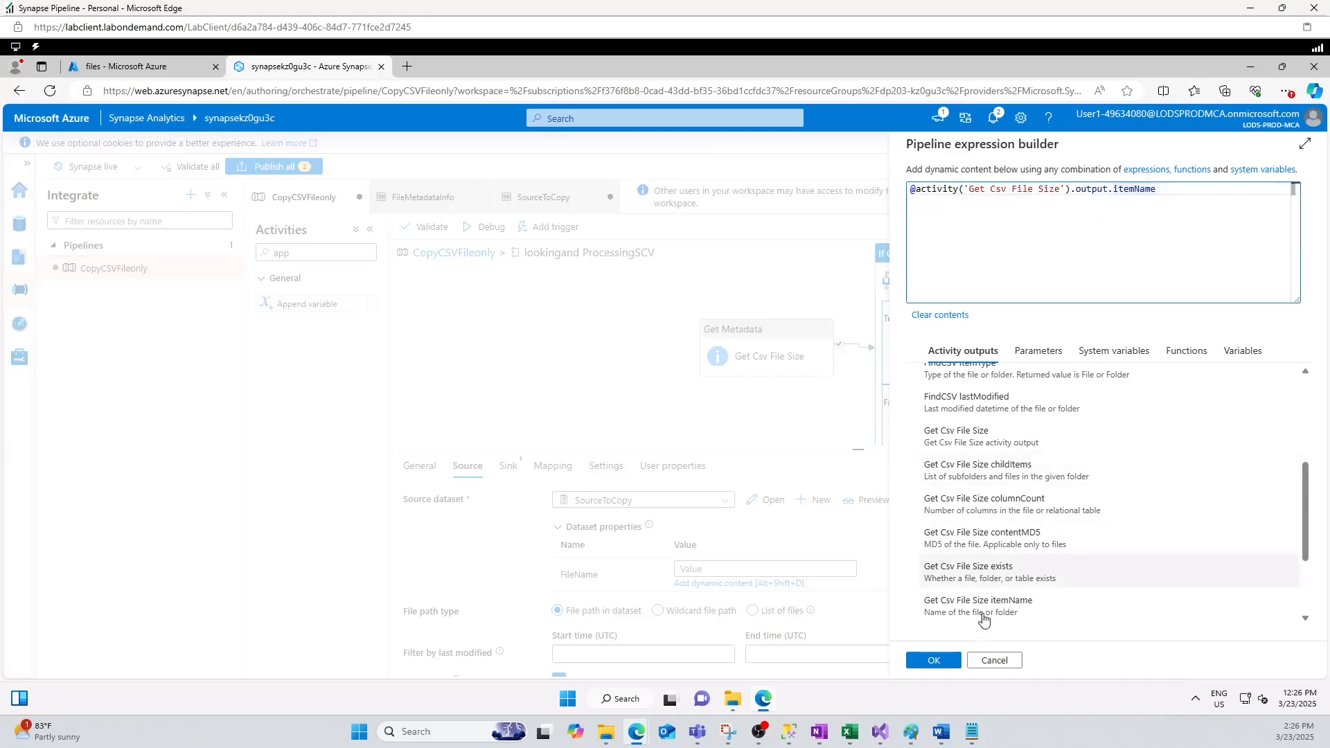
pyautogui.click(934, 661)
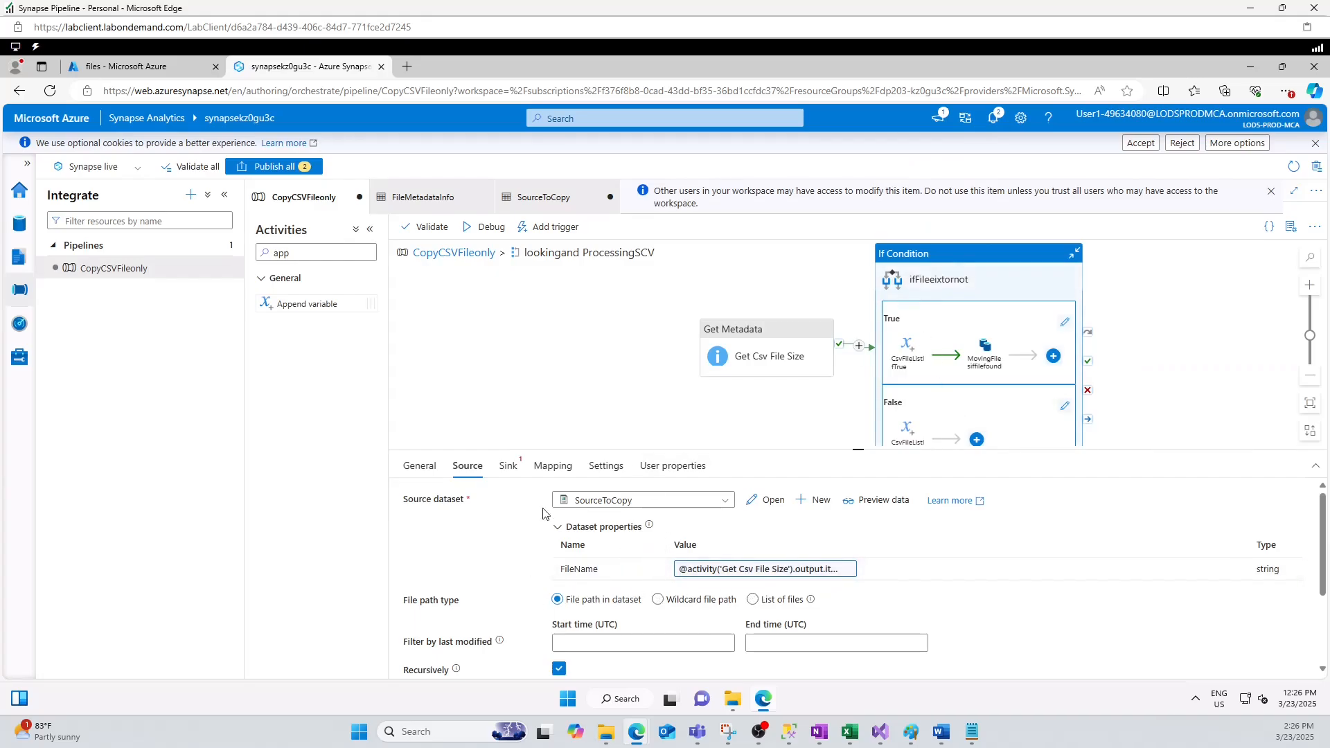
# Start a new sink dataset for the Copy data activity using Azure Data Lake Storage Gen2 and the DelimitedText format
pyautogui.click(503, 471)
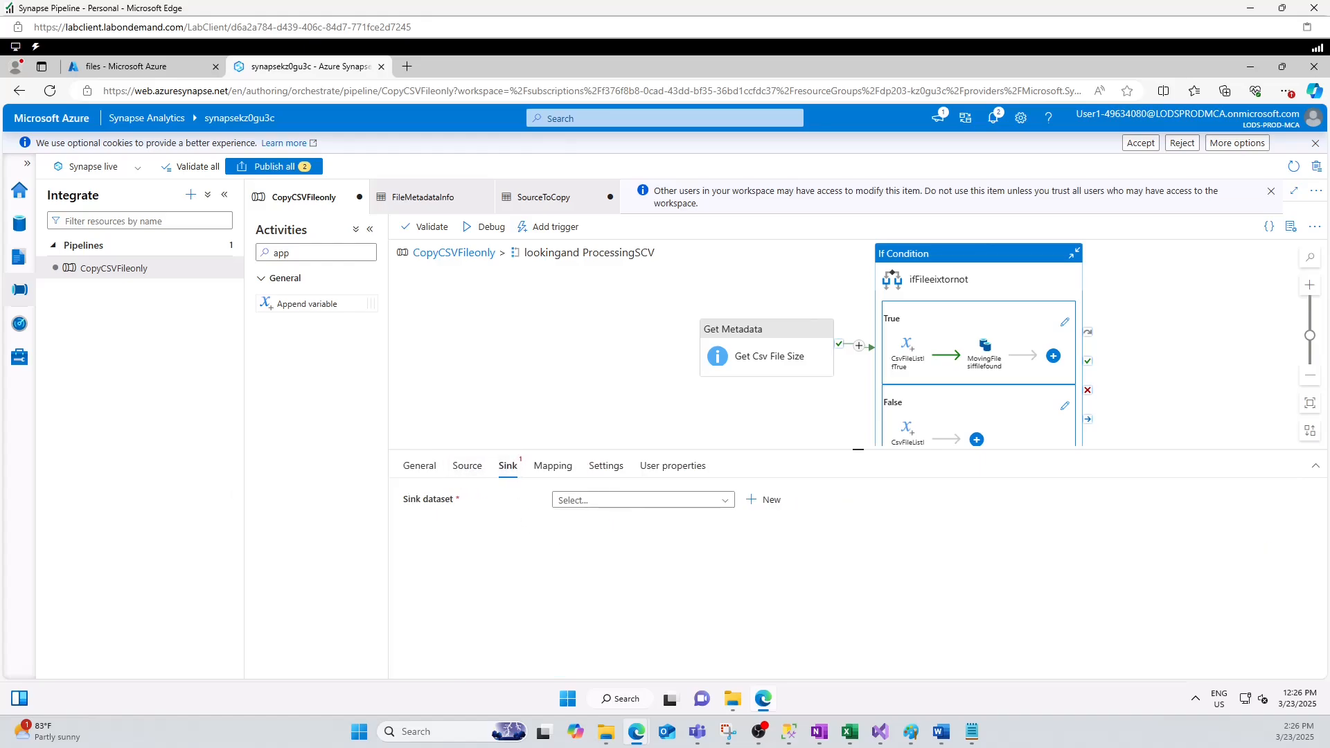
pyautogui.click(766, 501)
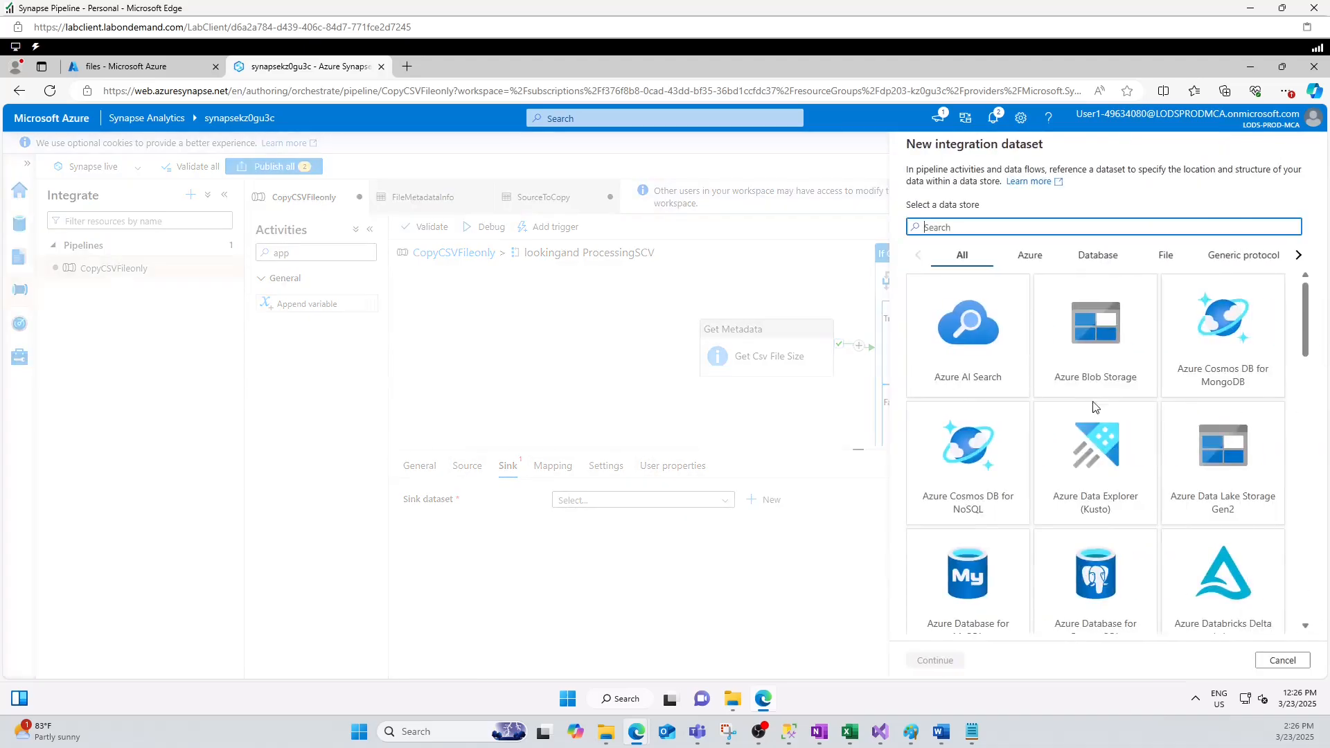
pyautogui.scroll(-2, 1047, 551)
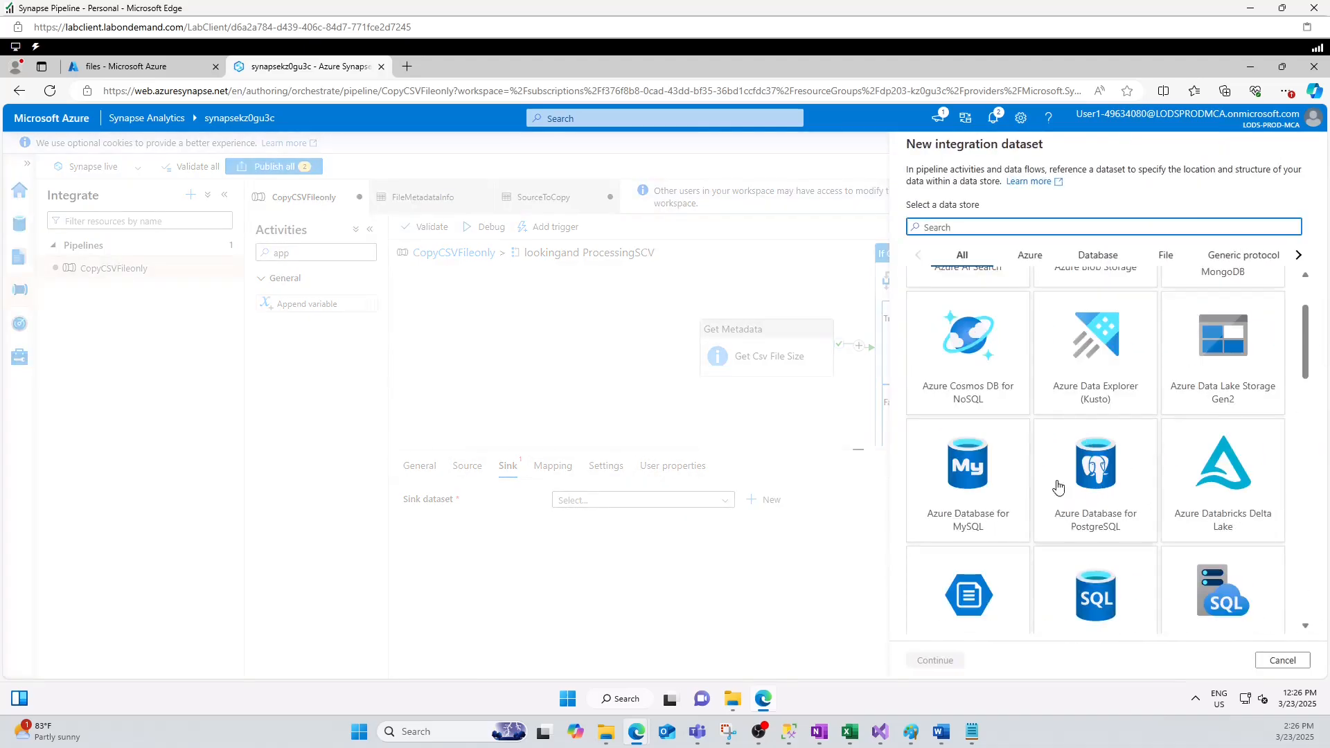
pyautogui.click(1227, 353)
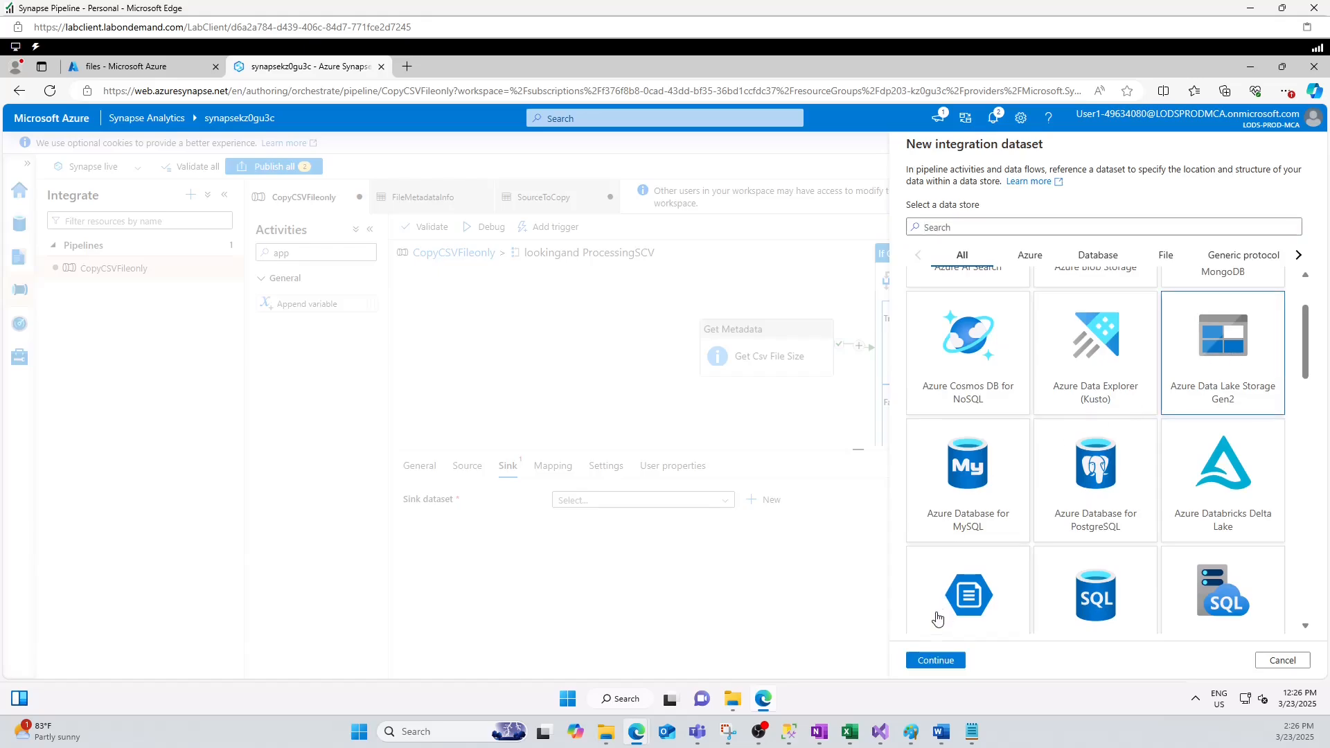
pyautogui.click(940, 662)
pyautogui.click(1224, 255)
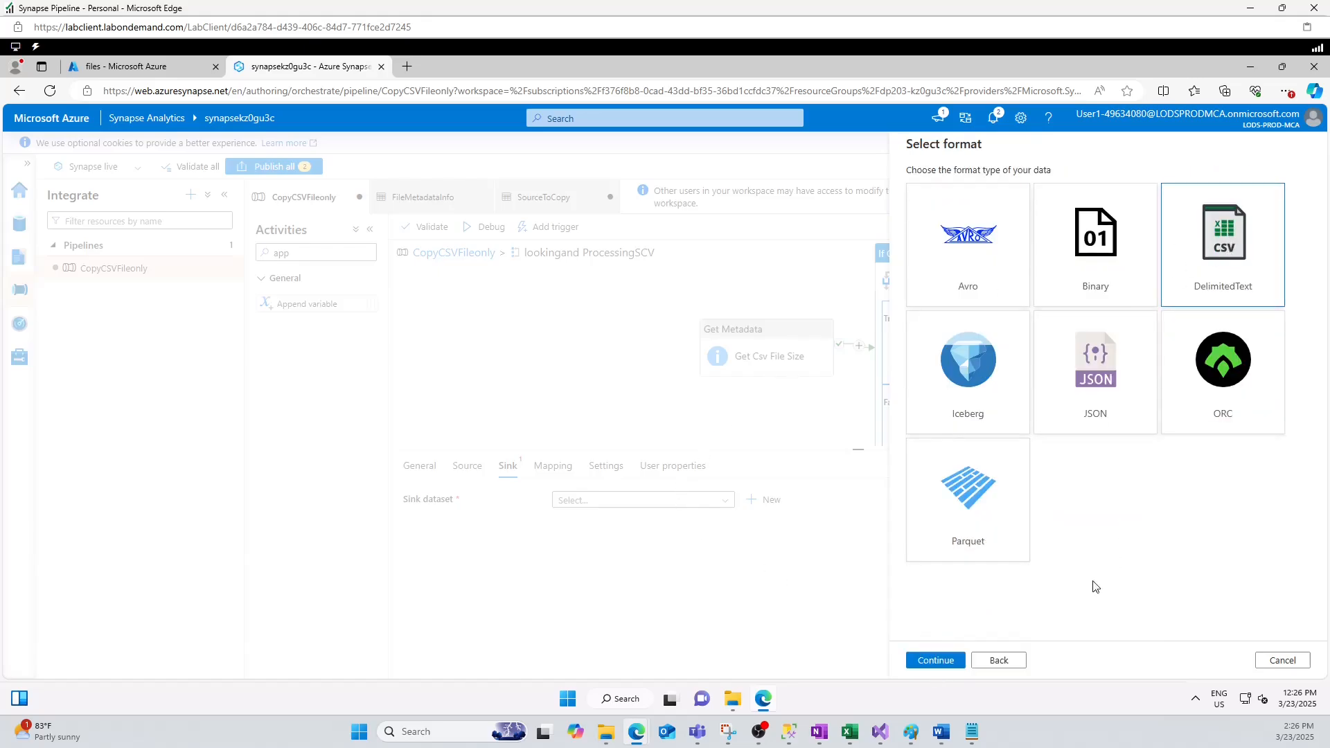
pyautogui.click(937, 662)
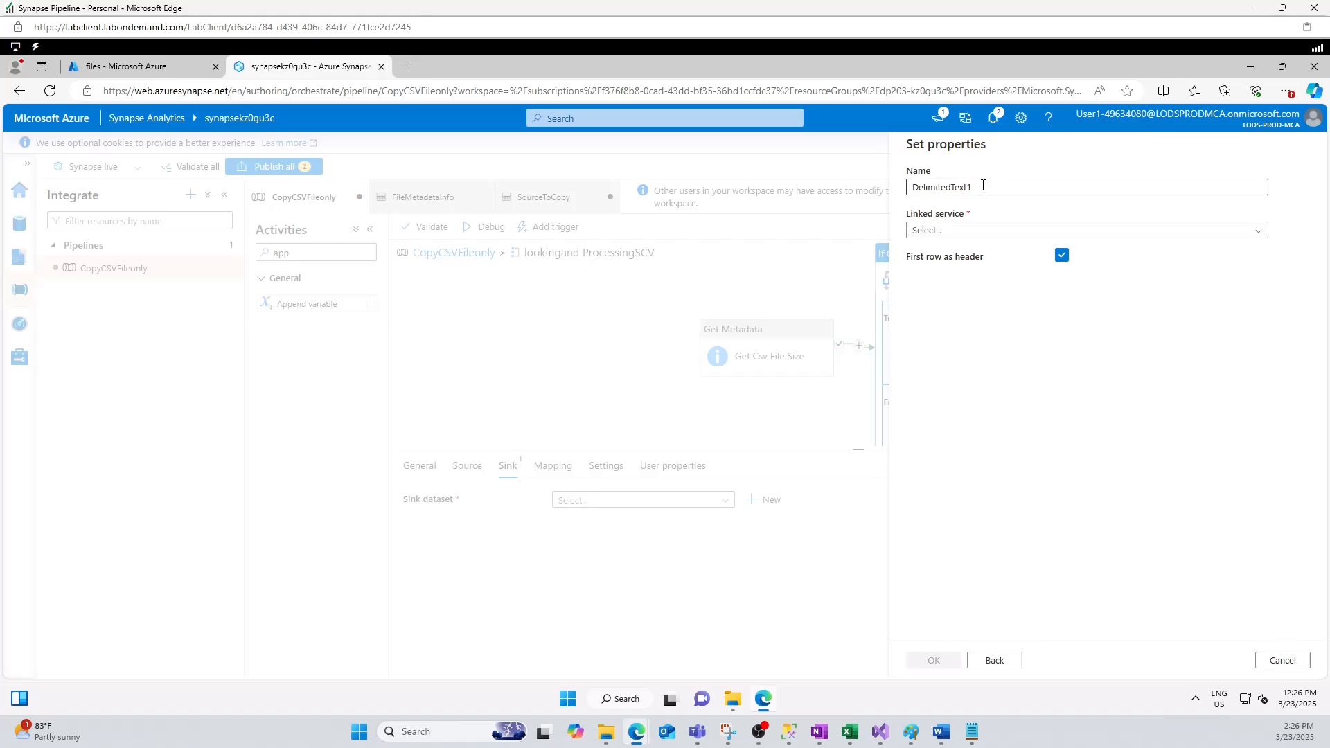
# Name the sink dataset SinktoCopyscv and select the DilipStorage linked service
pyautogui.write('SinktoCopyscv')
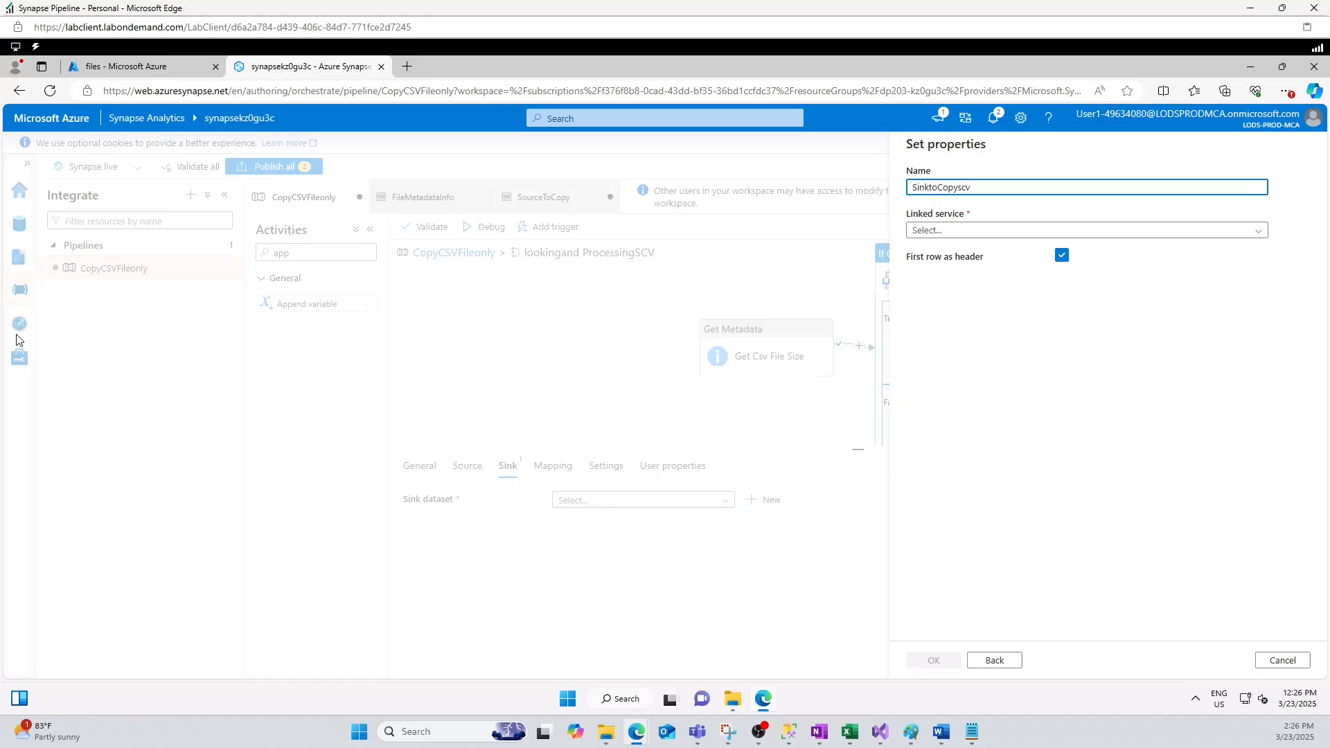
pyautogui.click(922, 231)
pyautogui.click(935, 320)
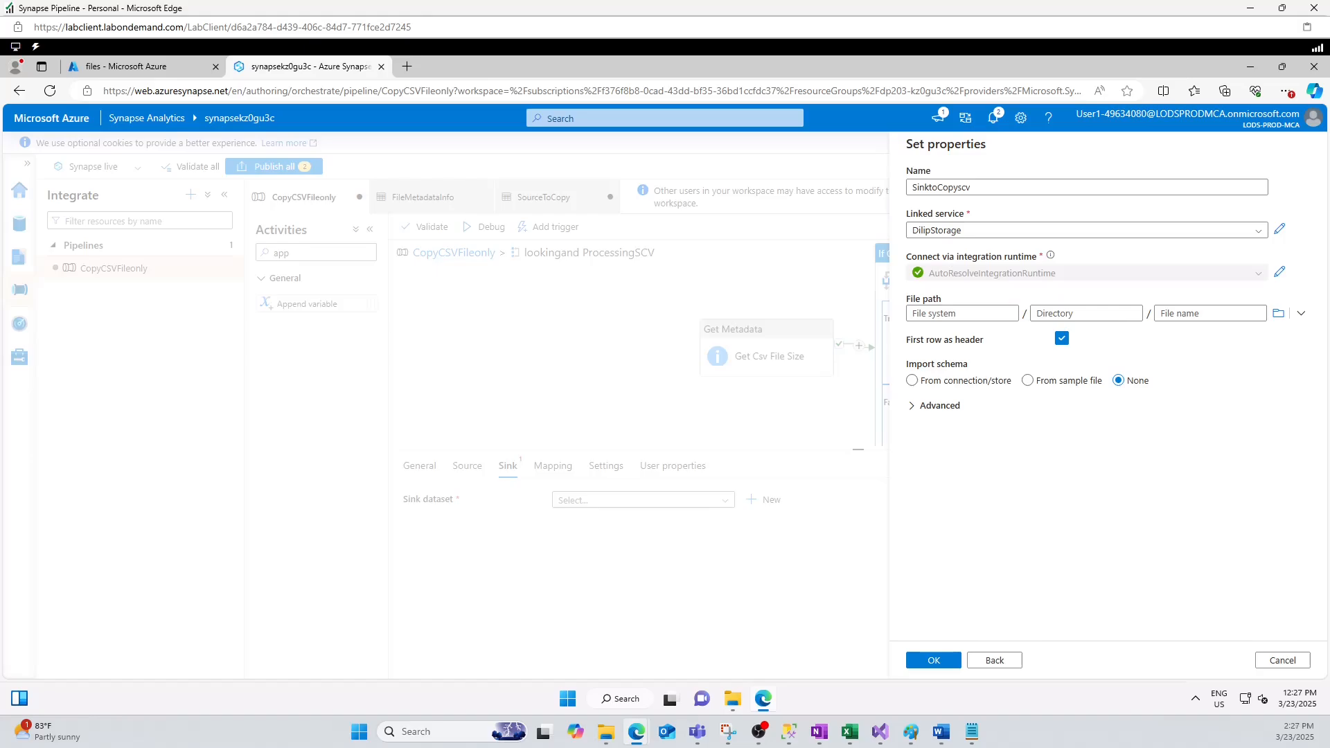
# Set the sink dataset's file path to the files/Output folder, choose no schema import and create the dataset
pyautogui.click(1278, 313)
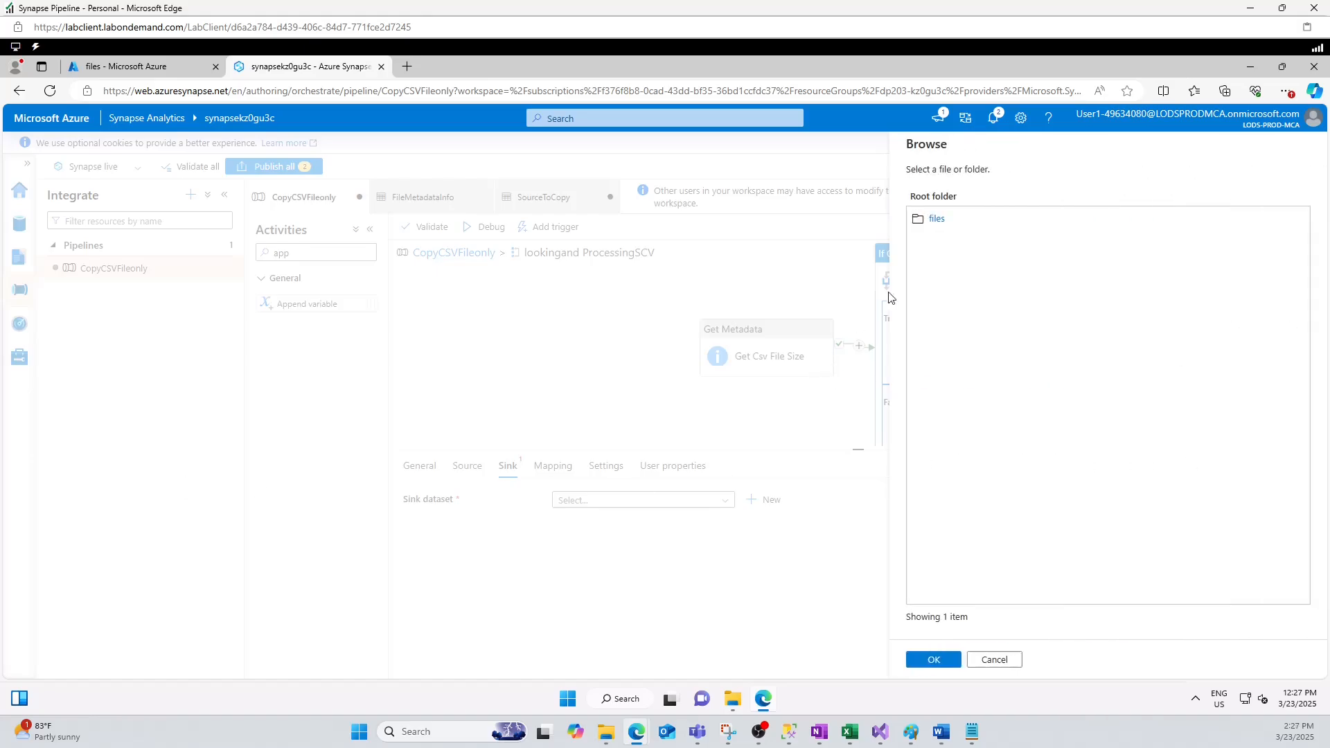
pyautogui.doubleClick(933, 220)
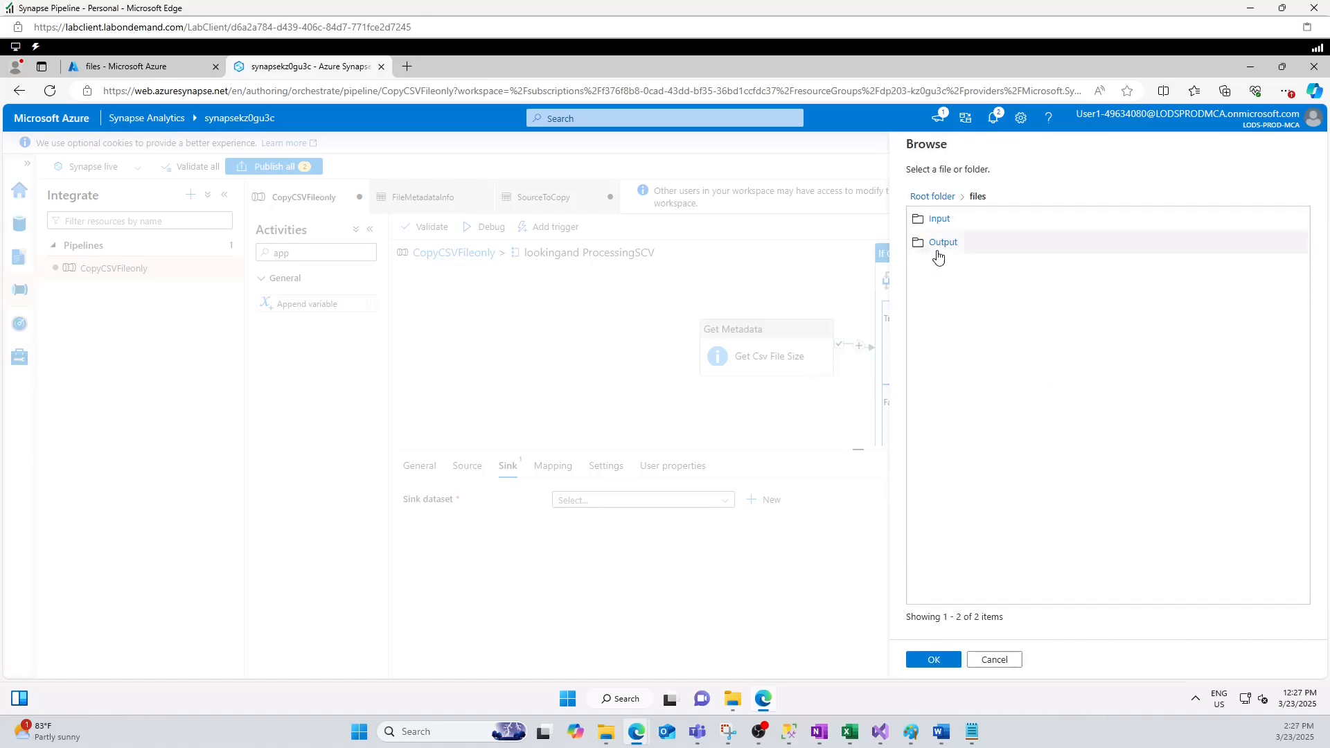
pyautogui.doubleClick(937, 246)
pyautogui.click(934, 659)
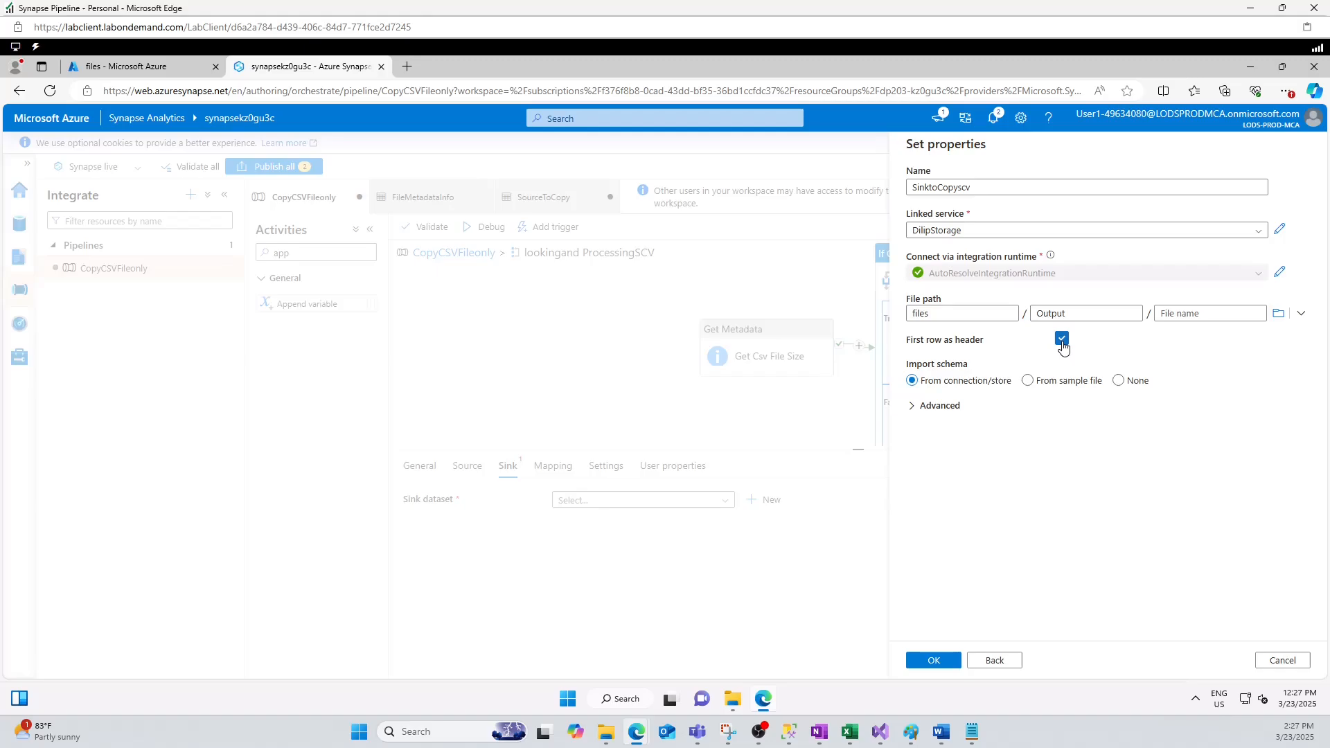
pyautogui.click(1118, 381)
pyautogui.click(937, 659)
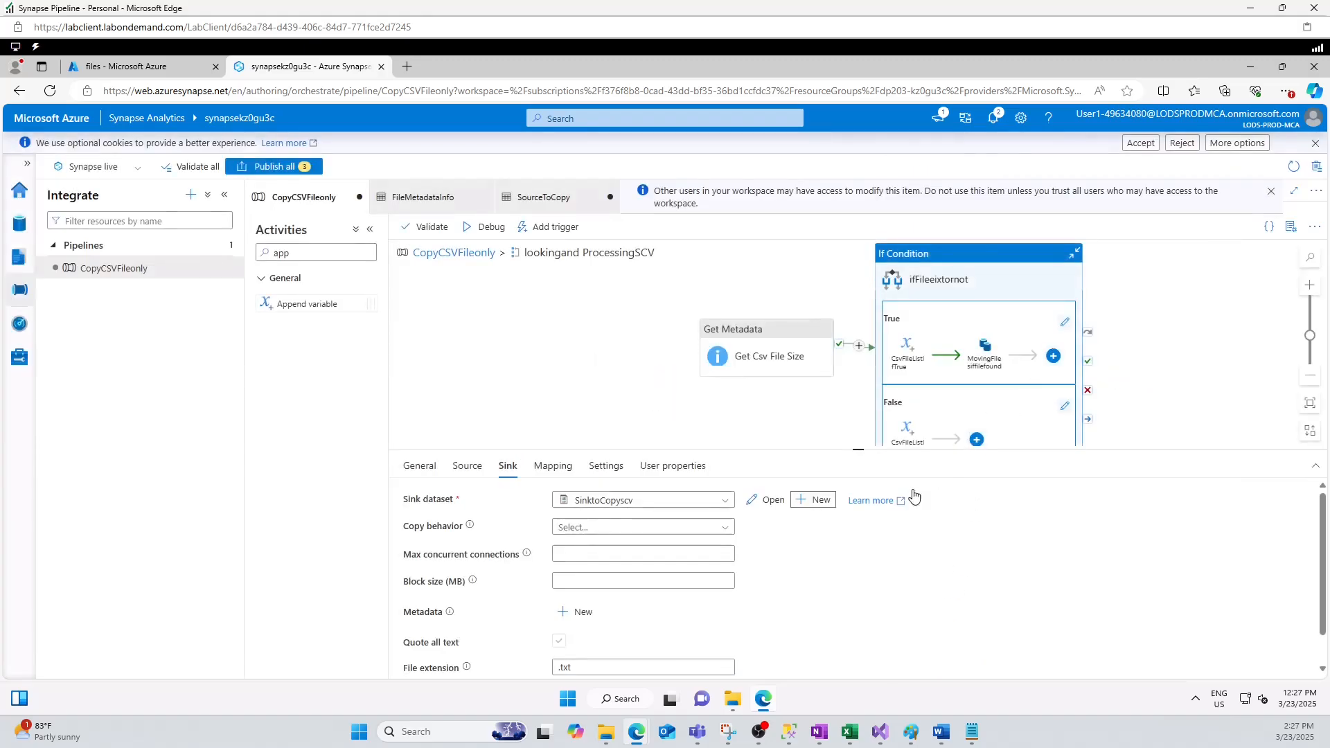
# Open the SinktoCopyscv dataset and add a String parameter named FileName
pyautogui.click(771, 505)
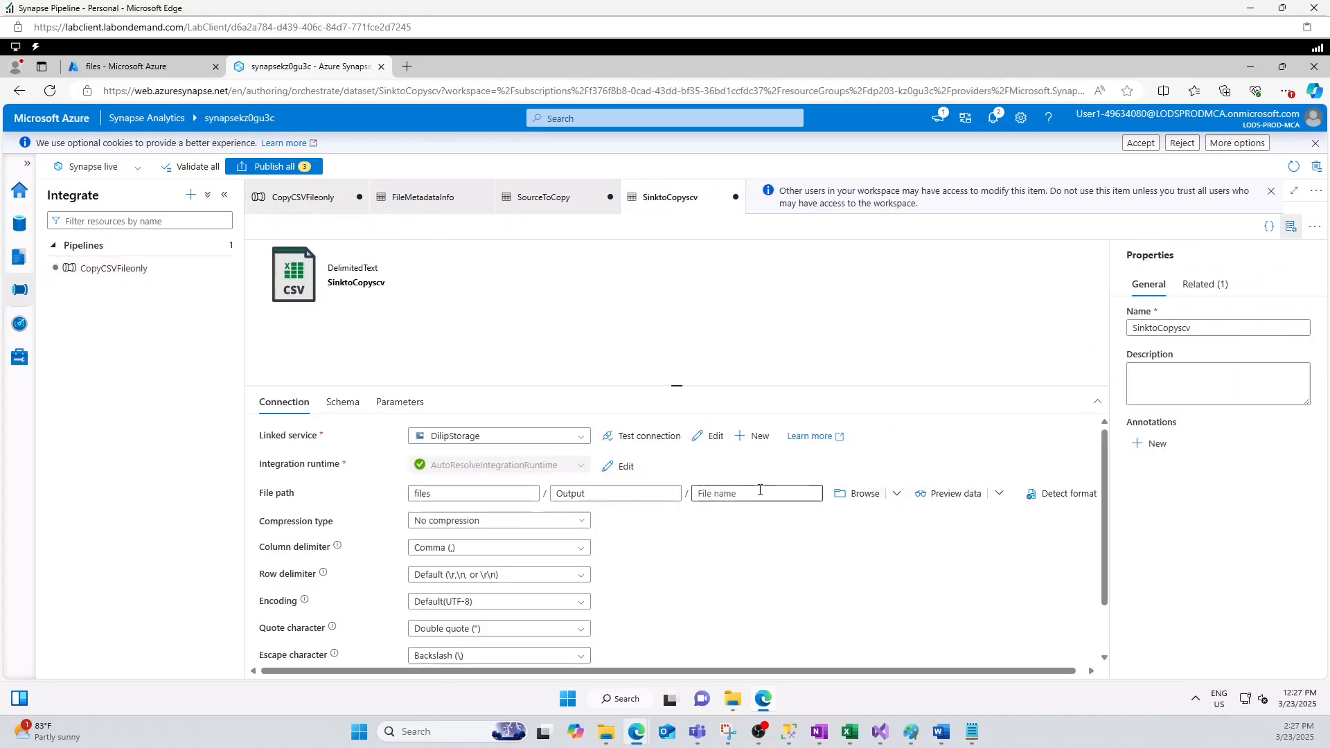
pyautogui.click(753, 491)
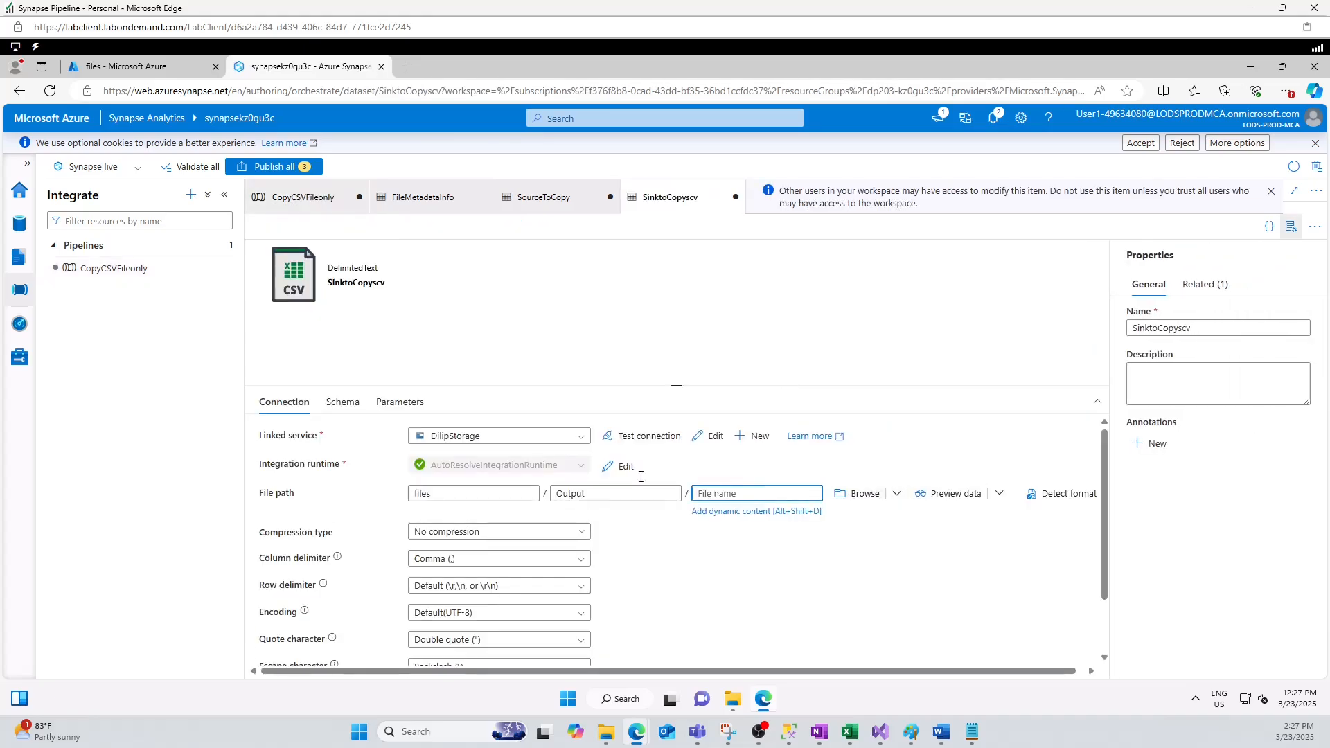
pyautogui.click(400, 402)
pyautogui.click(282, 440)
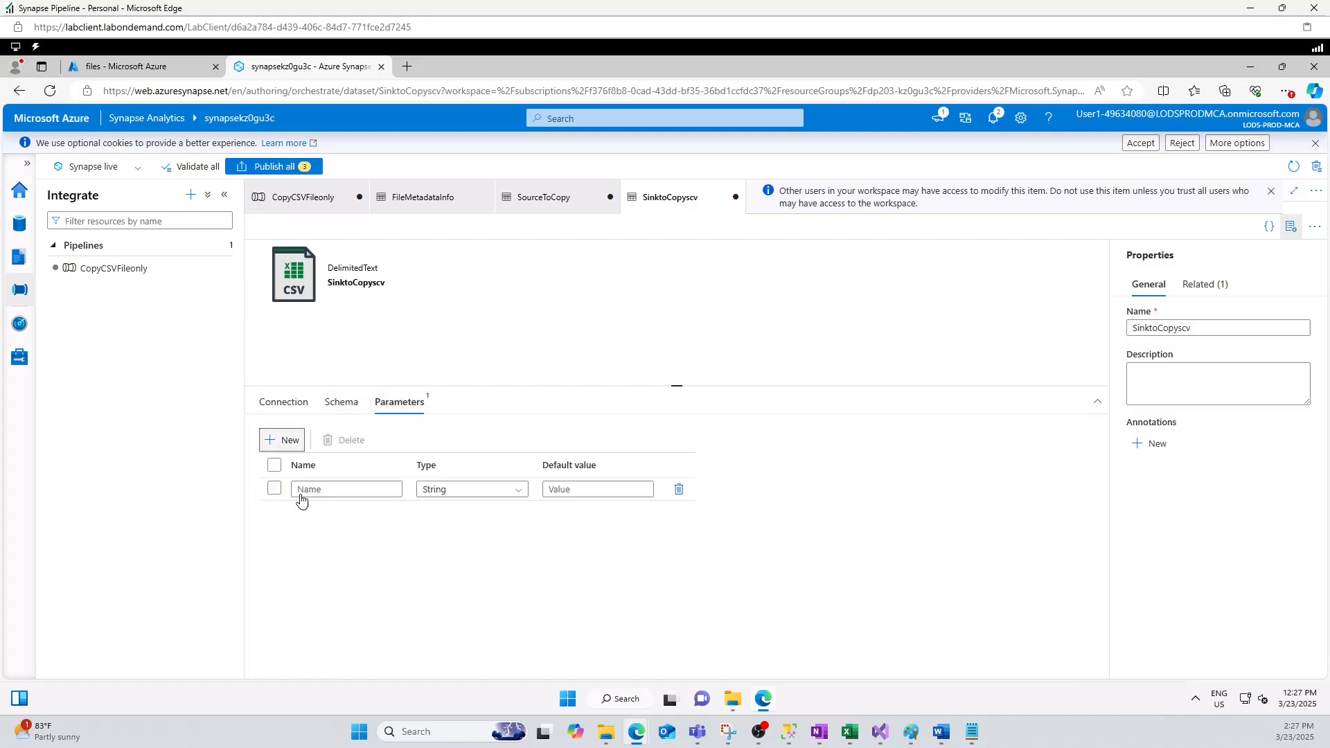
pyautogui.click(301, 493)
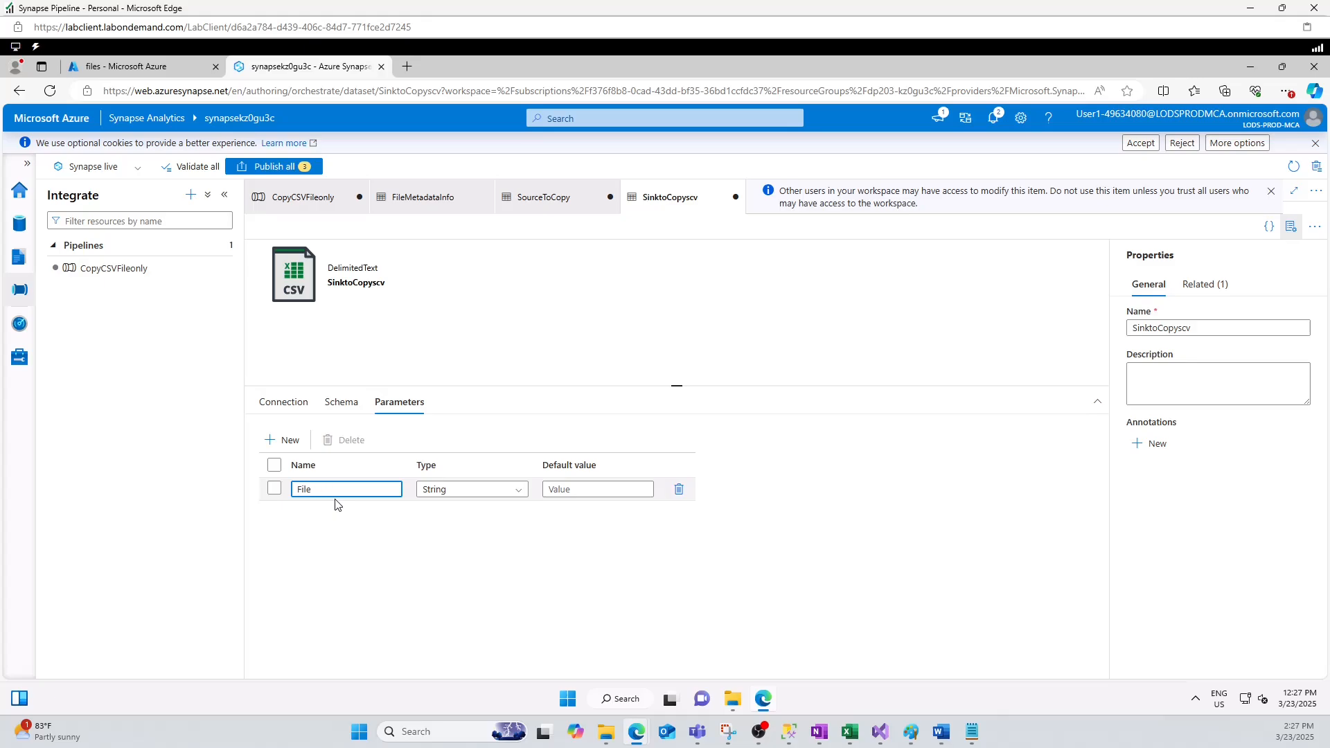
pyautogui.write('FileName')
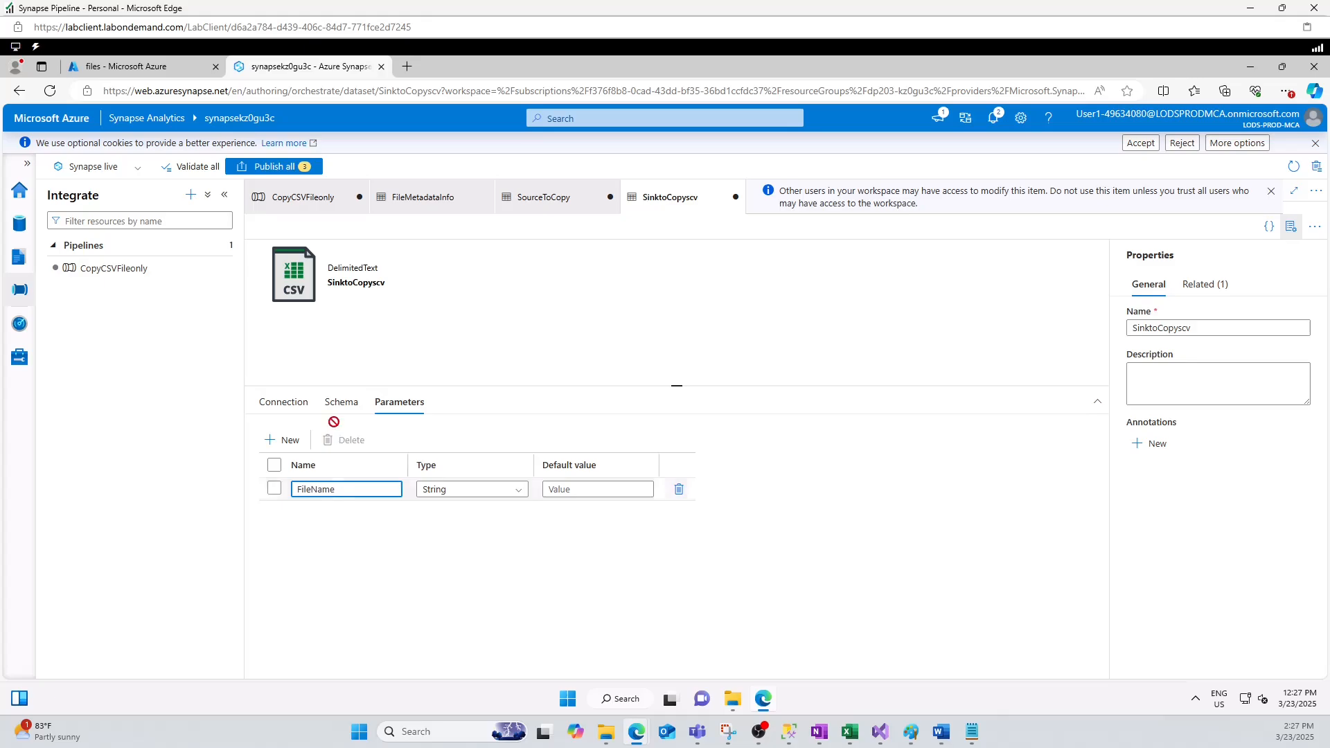
pyautogui.click(284, 402)
pyautogui.click(762, 493)
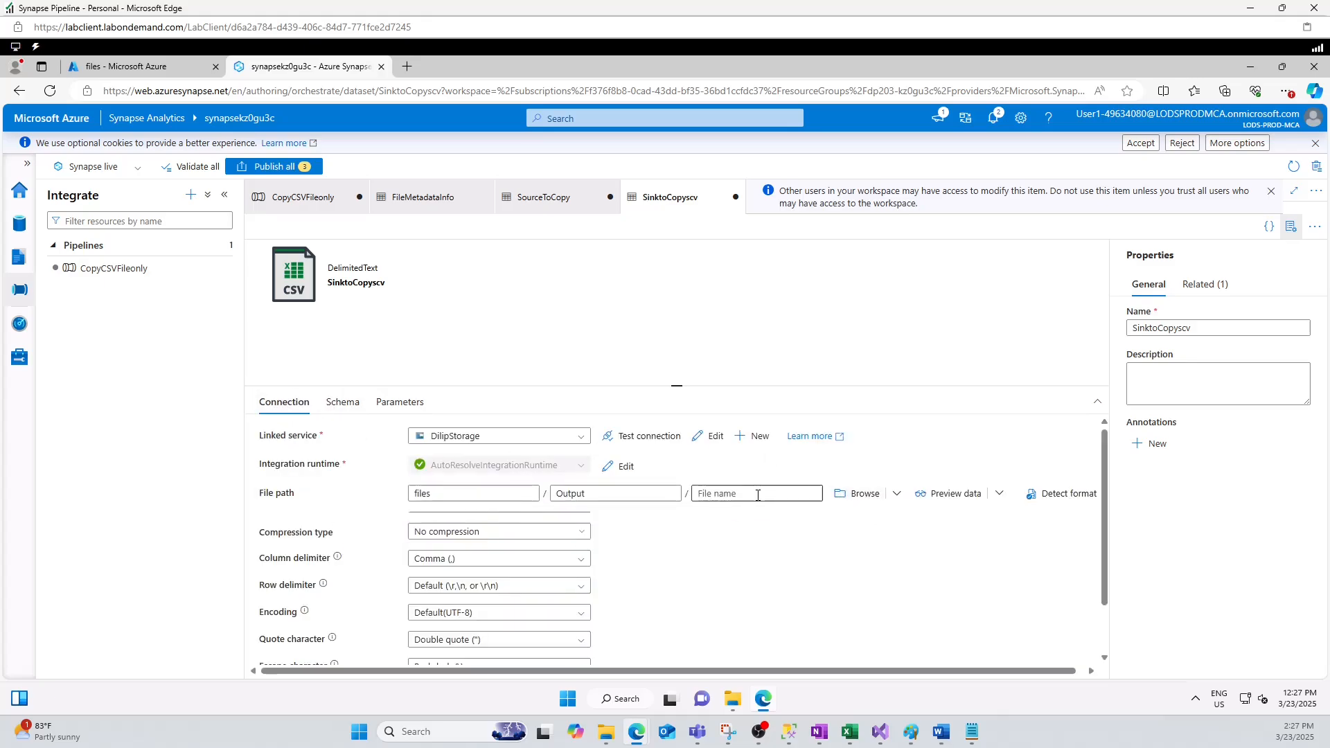
pyautogui.click(720, 513)
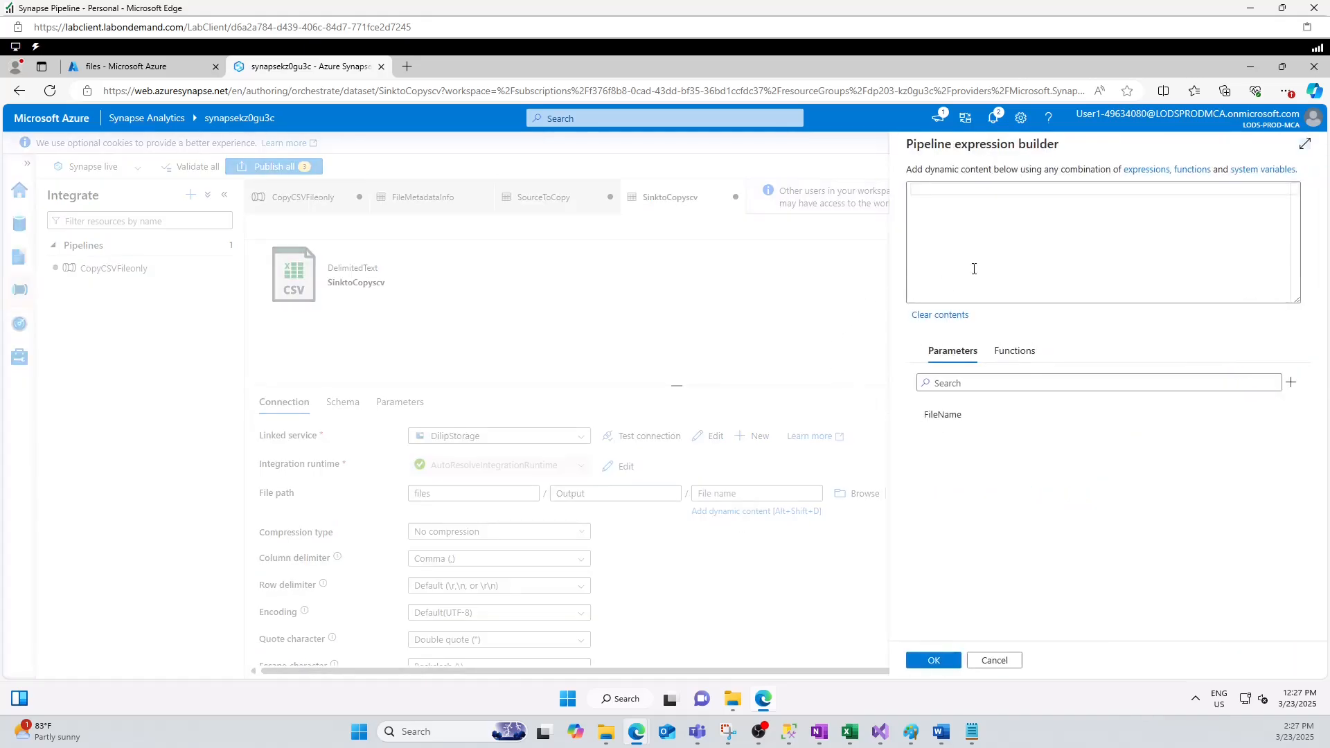
pyautogui.click(942, 414)
pyautogui.click(934, 660)
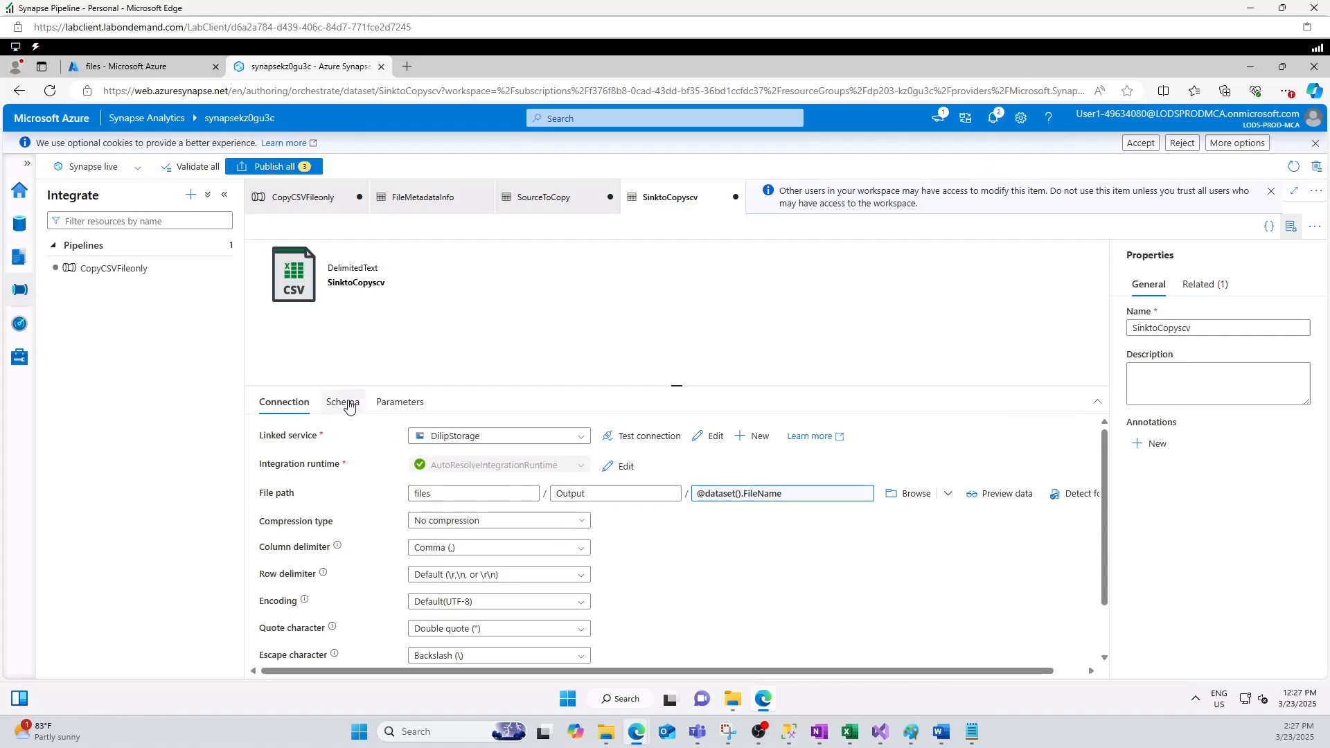
pyautogui.click(551, 197)
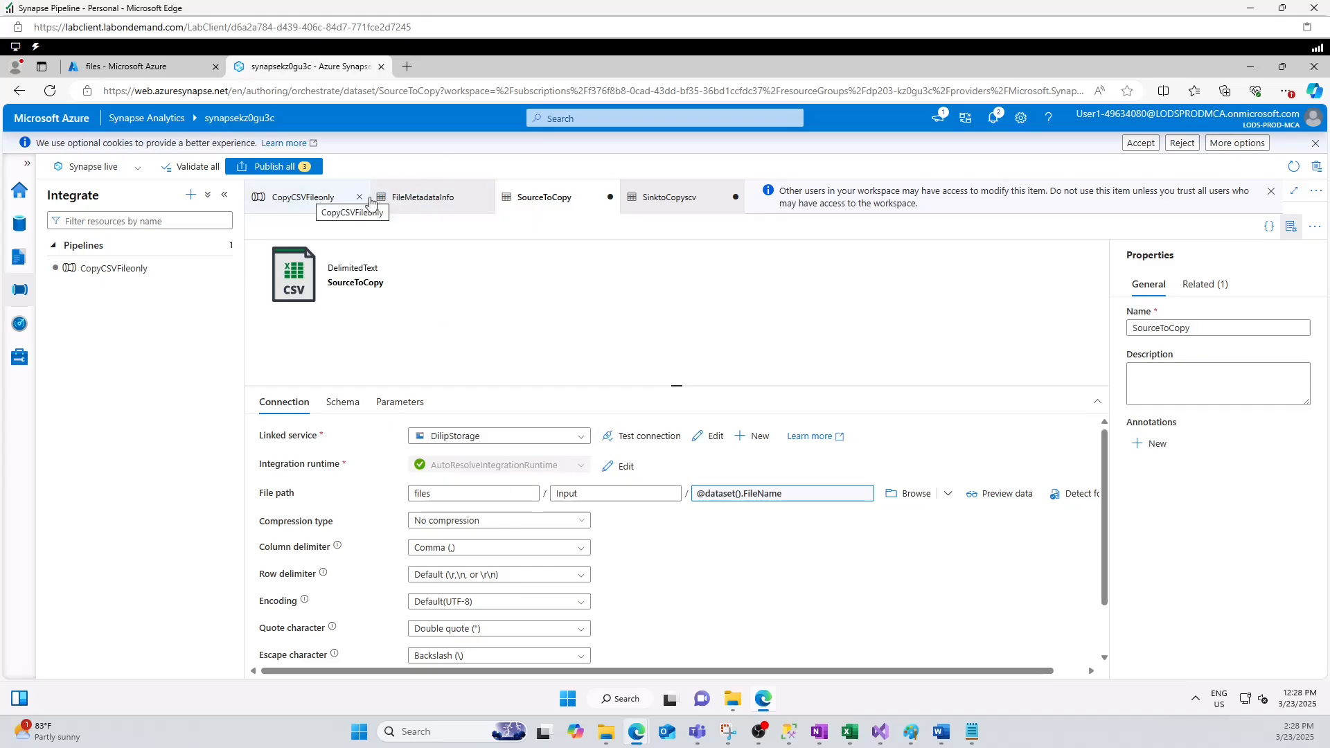
pyautogui.click(429, 200)
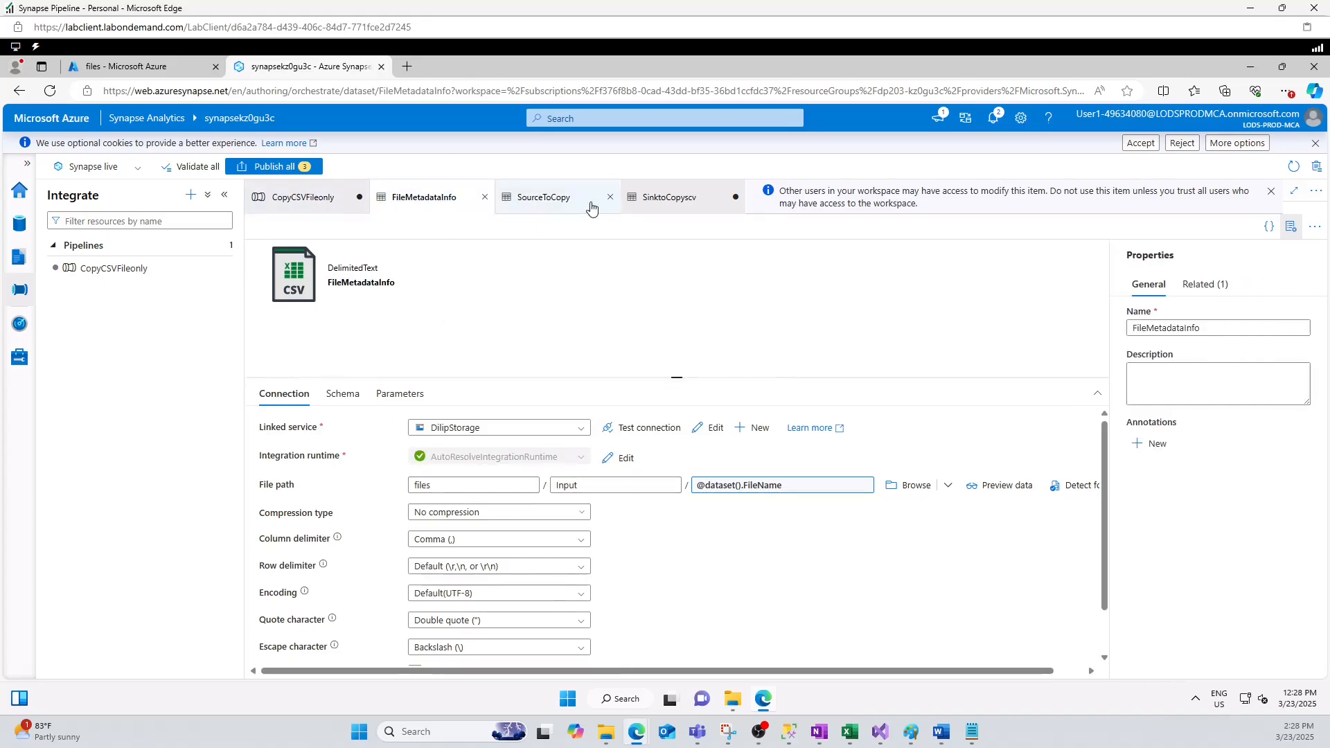
pyautogui.click(627, 198)
pyautogui.click(424, 197)
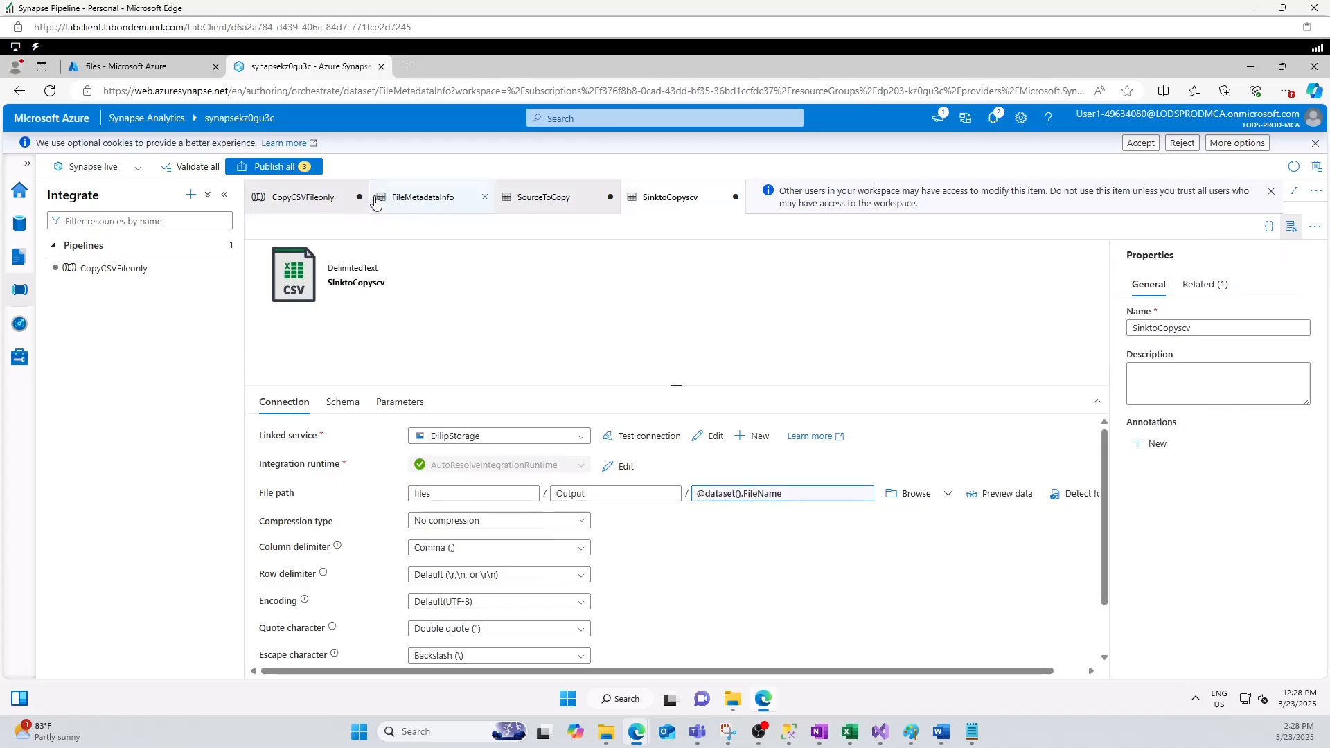
pyautogui.click(300, 197)
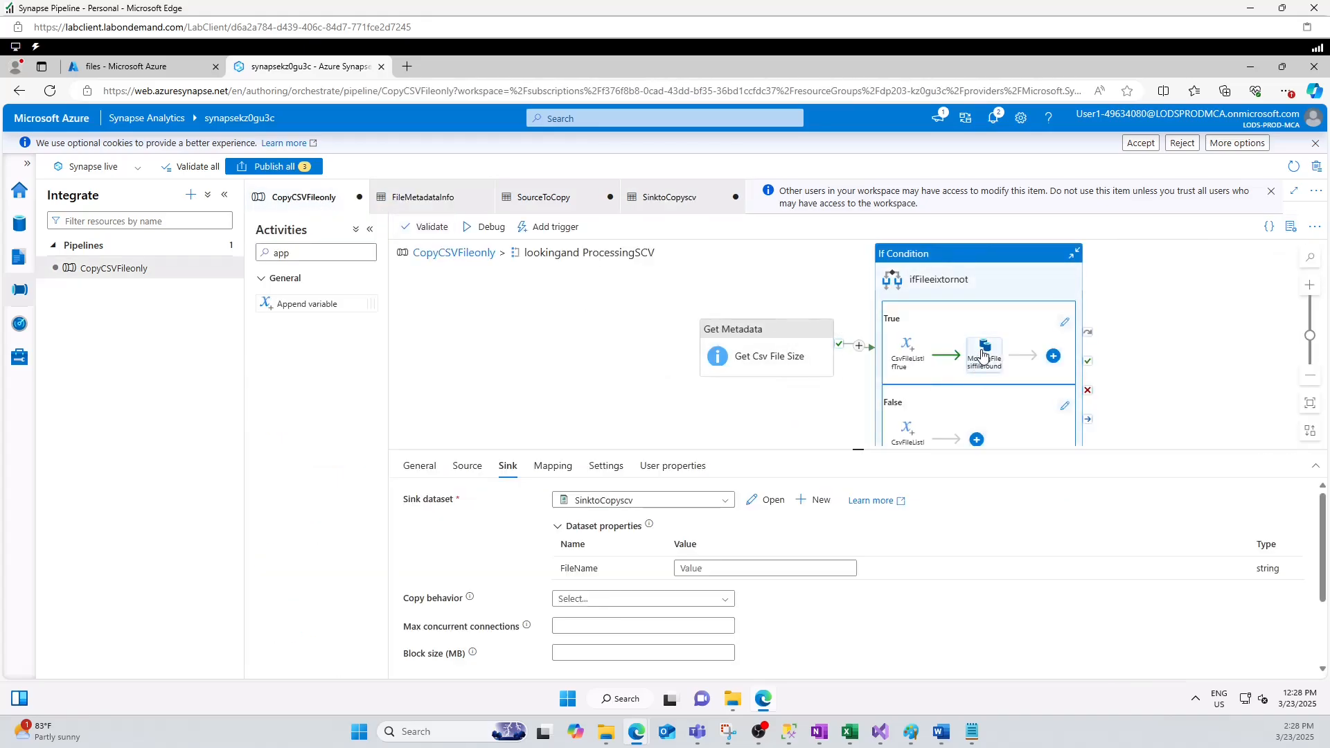
pyautogui.click(796, 572)
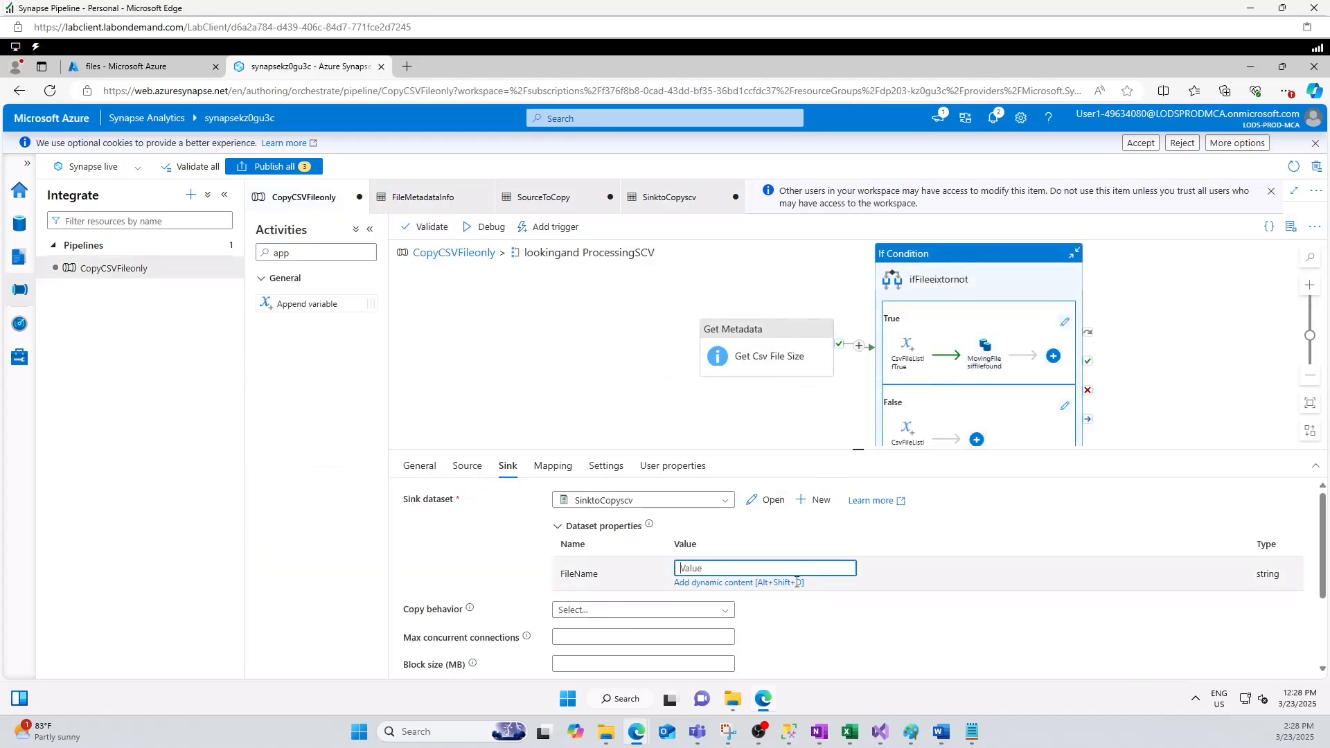
pyautogui.click(721, 584)
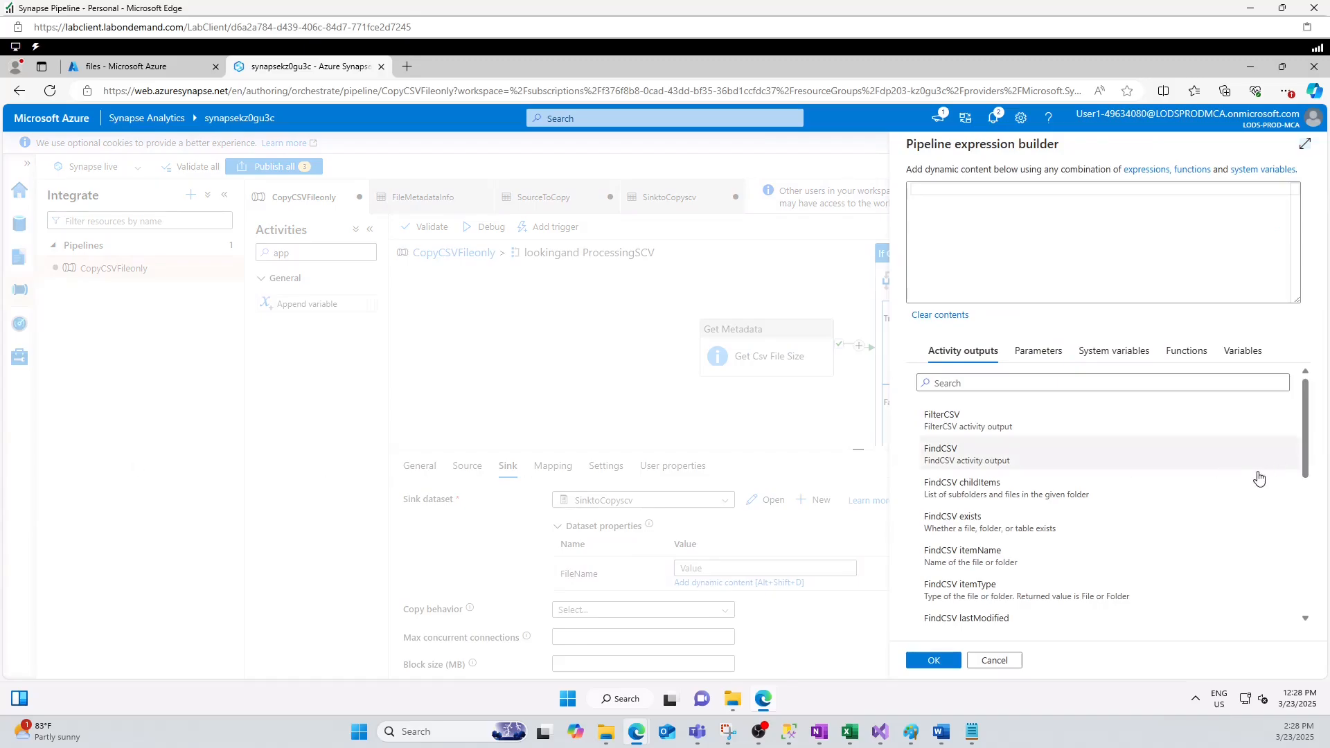
pyautogui.scroll(-5, 1178, 534)
pyautogui.scroll(-1, 1183, 538)
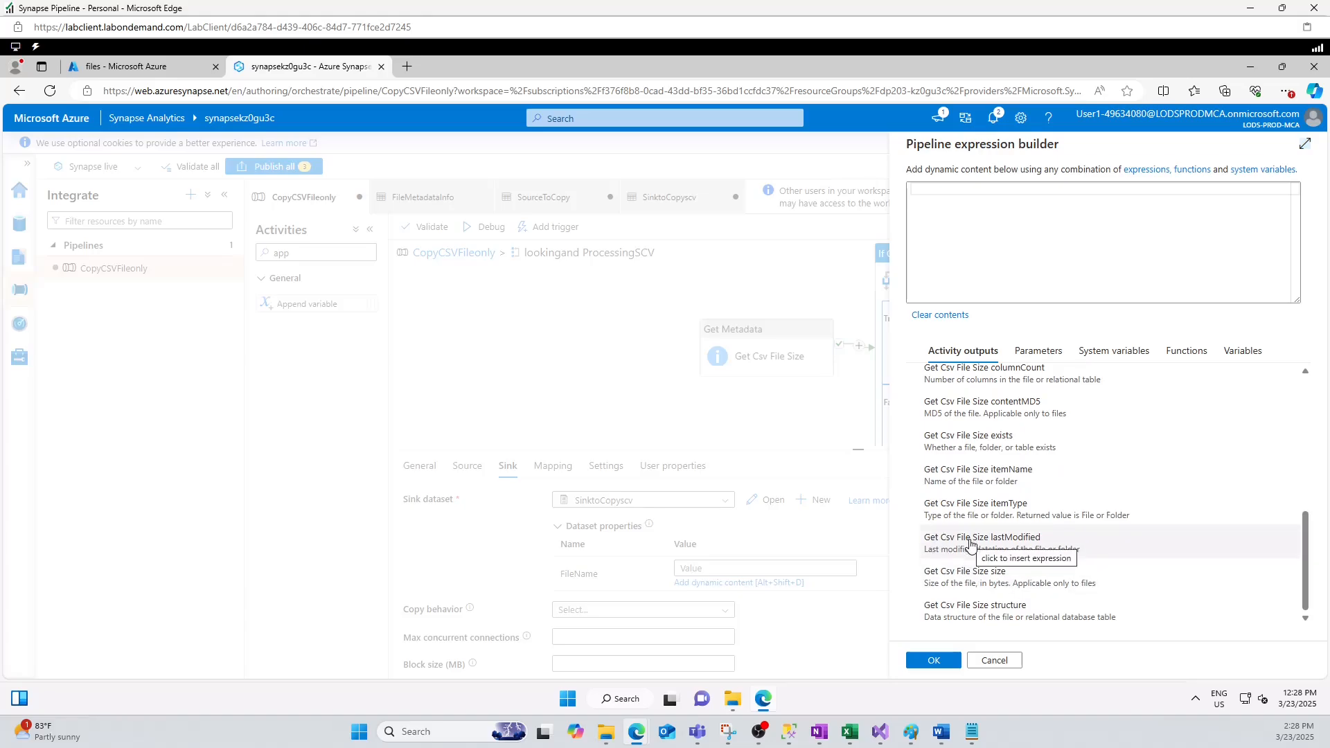
pyautogui.click(972, 478)
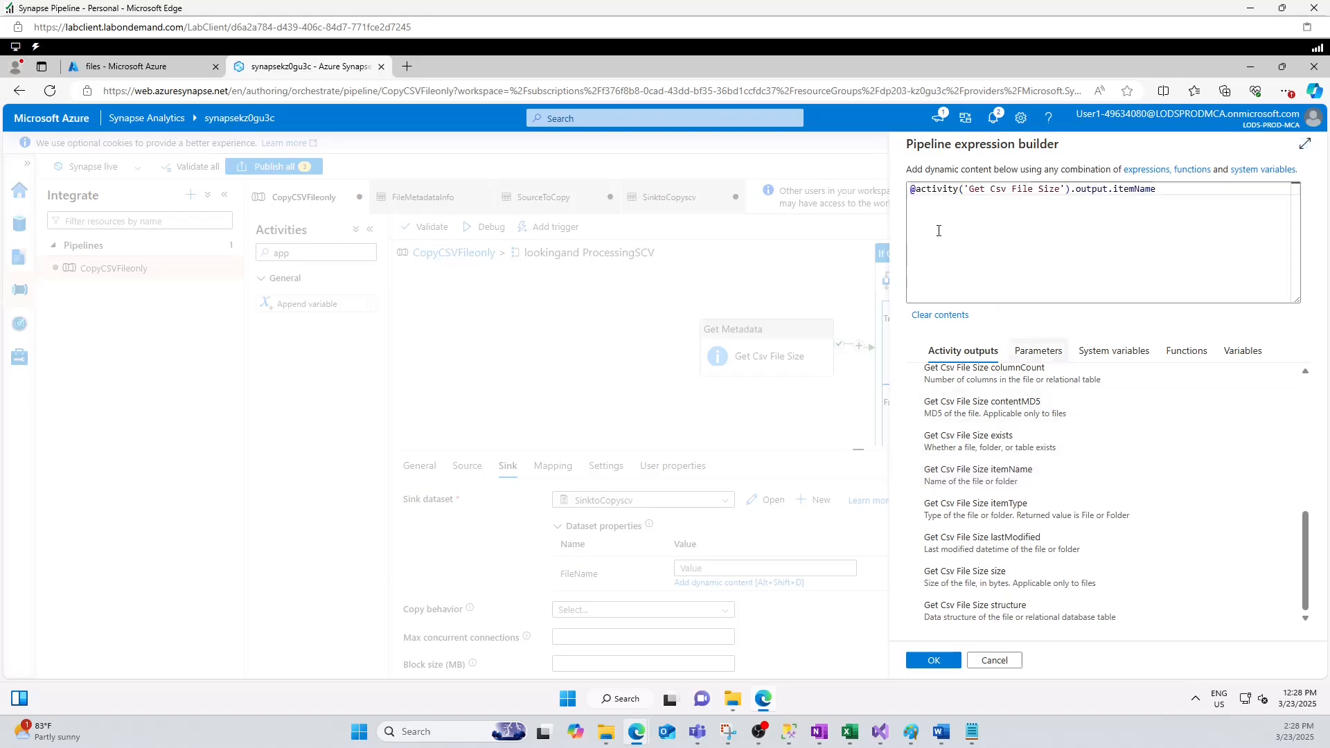
pyautogui.moveTo(976, 189); pyautogui.dragTo(1105, 252)
pyautogui.click(934, 660)
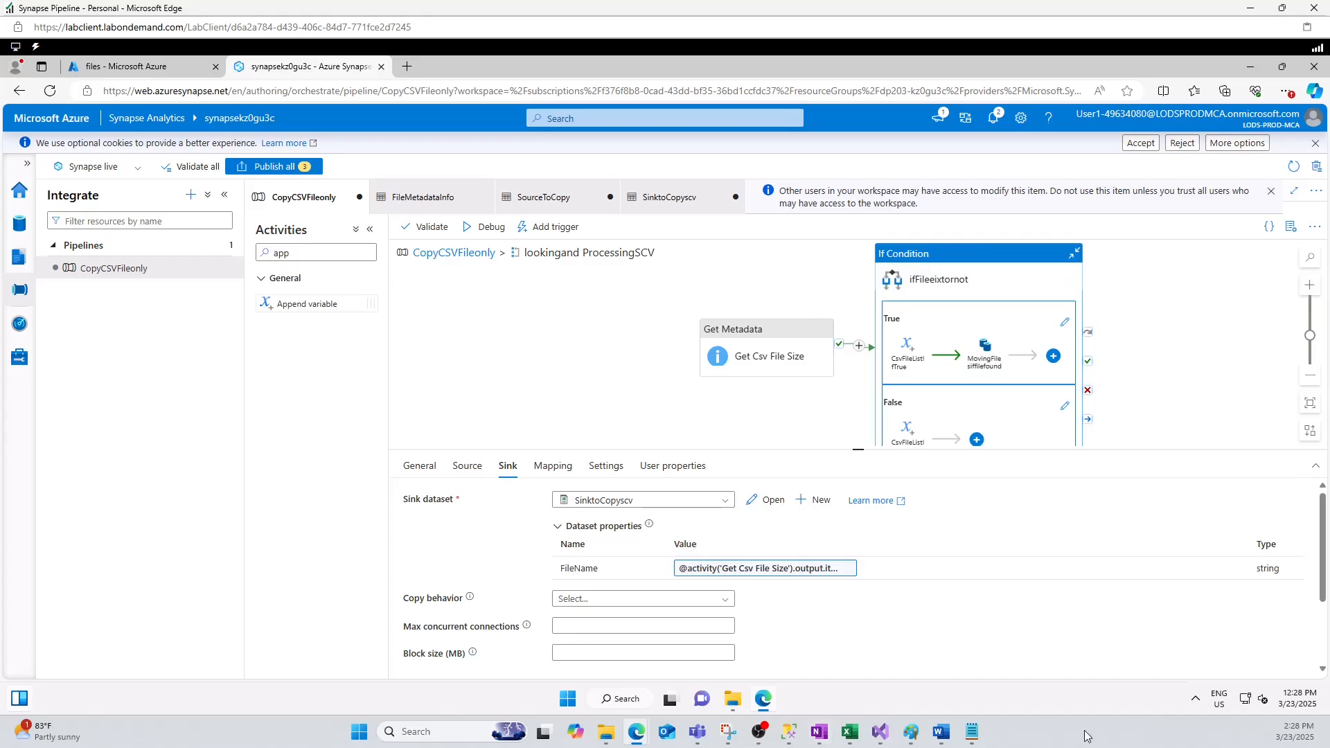
# Switch to Paint to review the ADF pipeline diagram and its activity list, then return to the Synapse pipeline
pyautogui.click(909, 733)
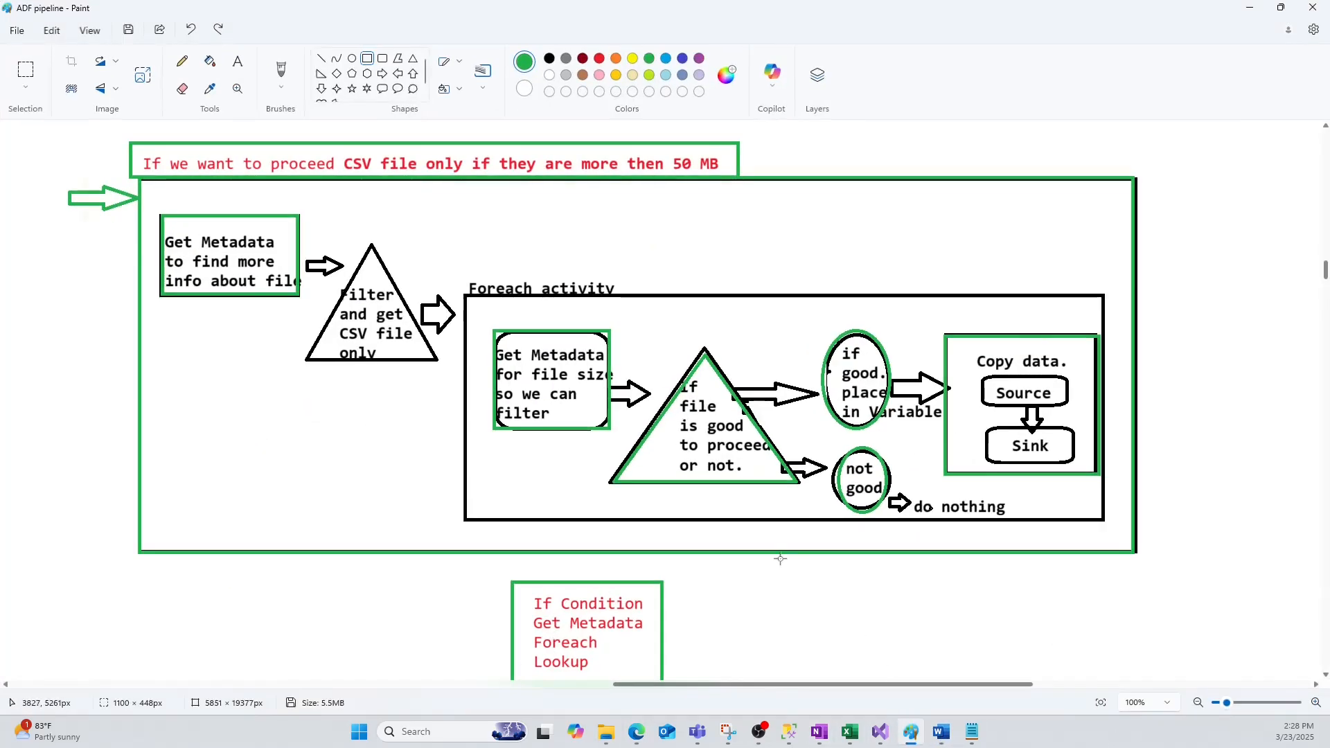
pyautogui.scroll(-3, 778, 555)
pyautogui.scroll(2, 778, 554)
pyautogui.scroll(-1, 671, 422)
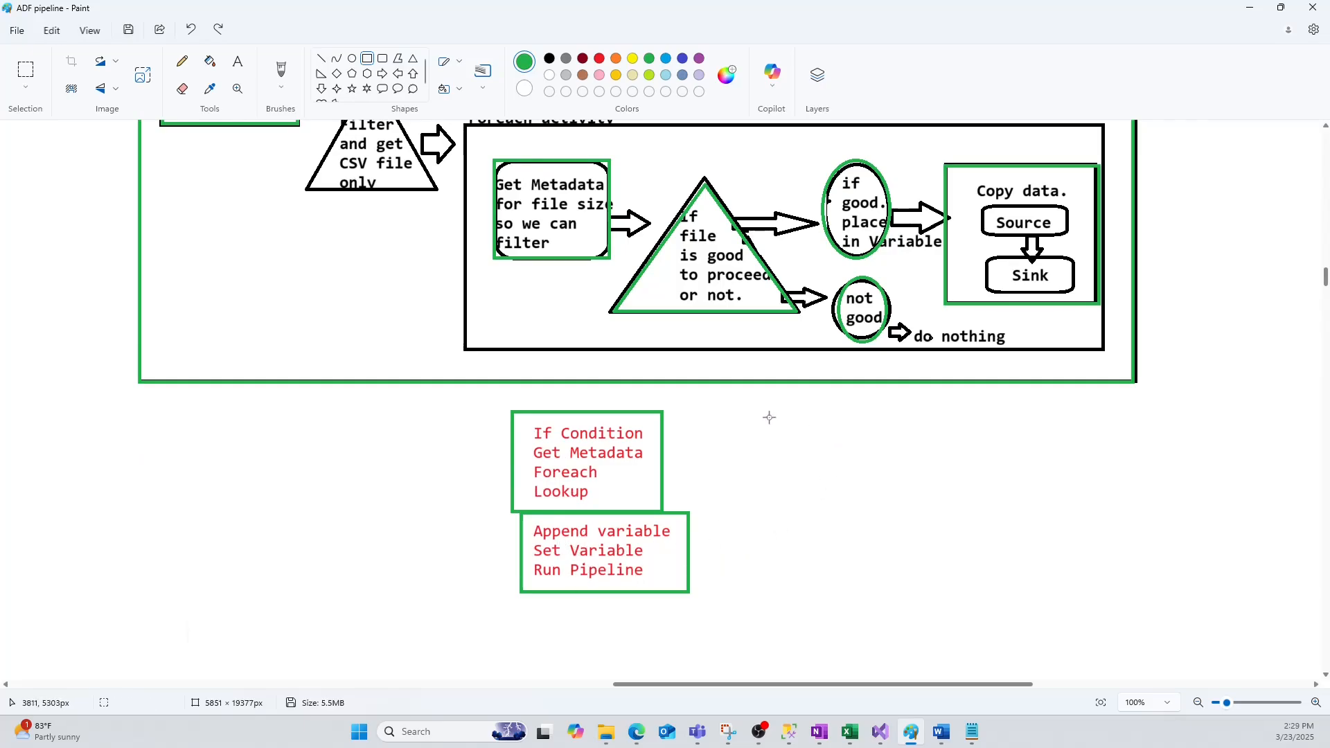
pyautogui.scroll(3, 475, 404)
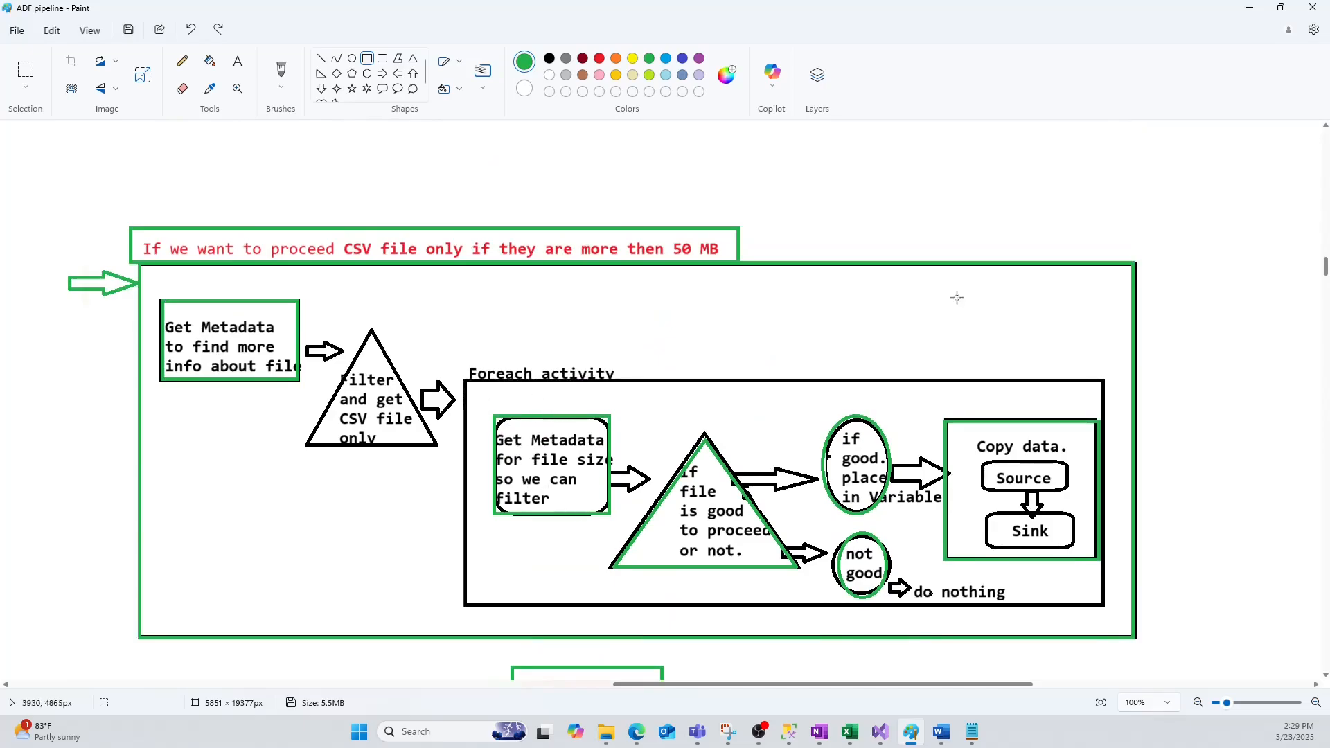
pyautogui.click(1250, 13)
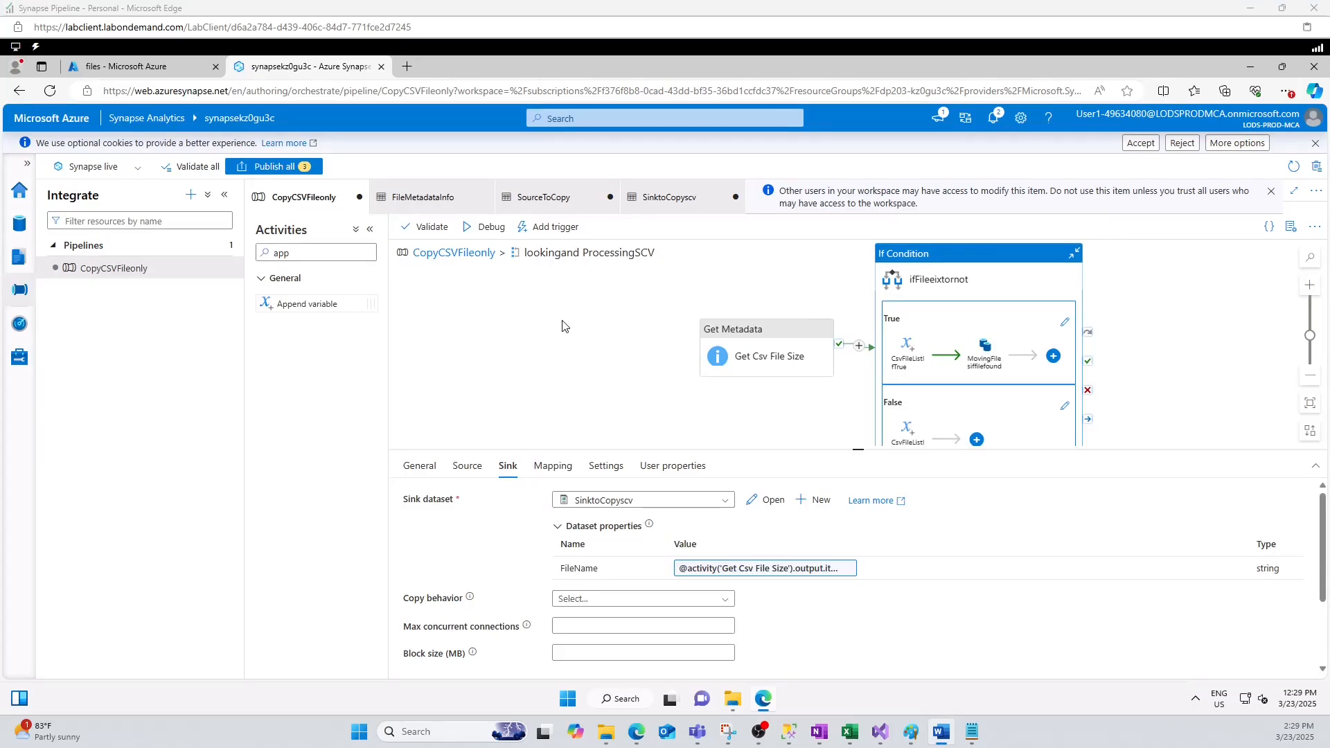
# Return to the top level of the CopyCSVFileonly pipeline and validate it
pyautogui.click(429, 253)
pyautogui.click(812, 264)
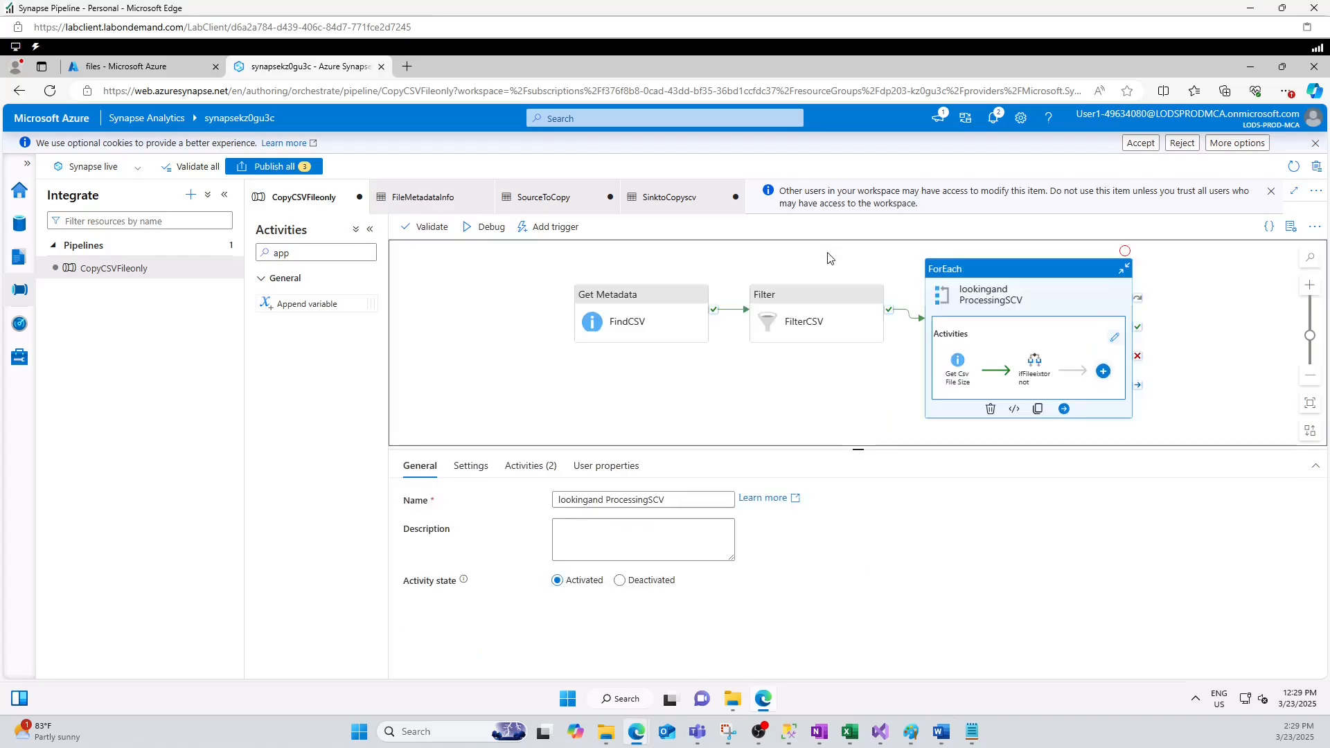
pyautogui.click(829, 258)
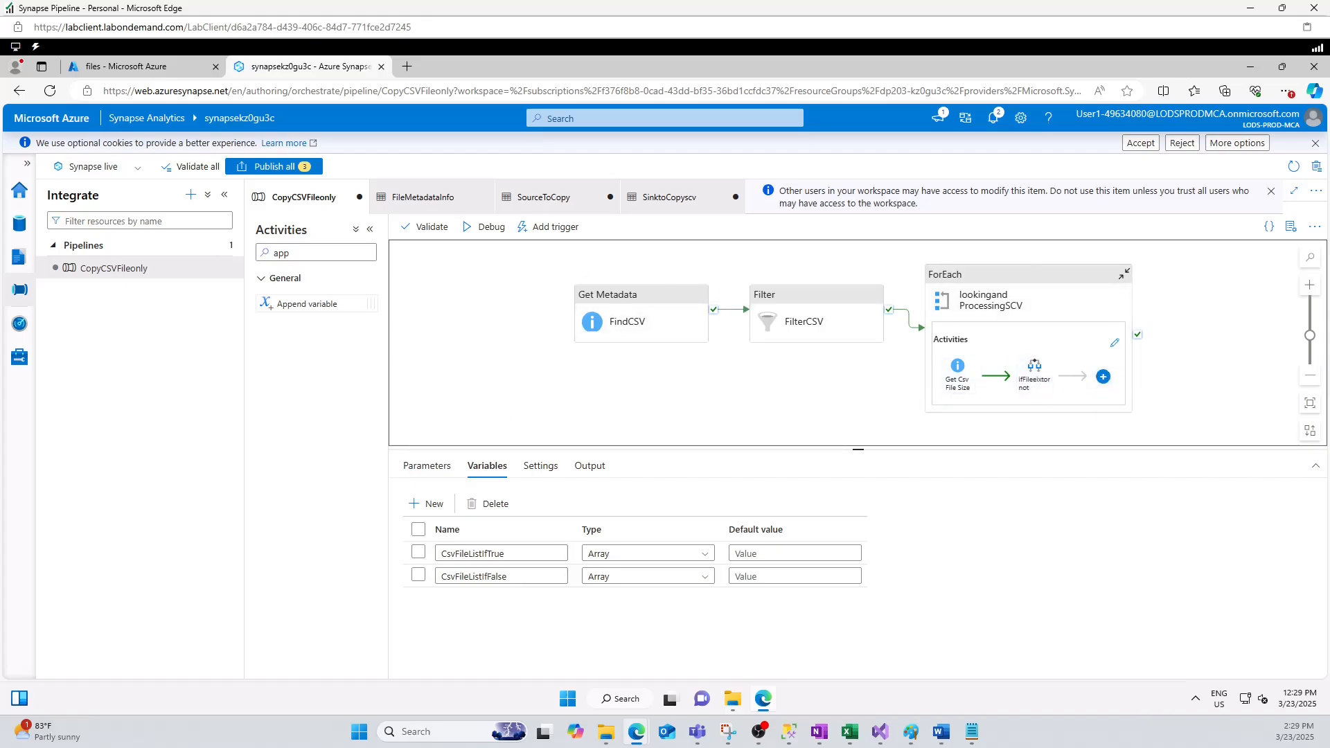
pyautogui.click(426, 227)
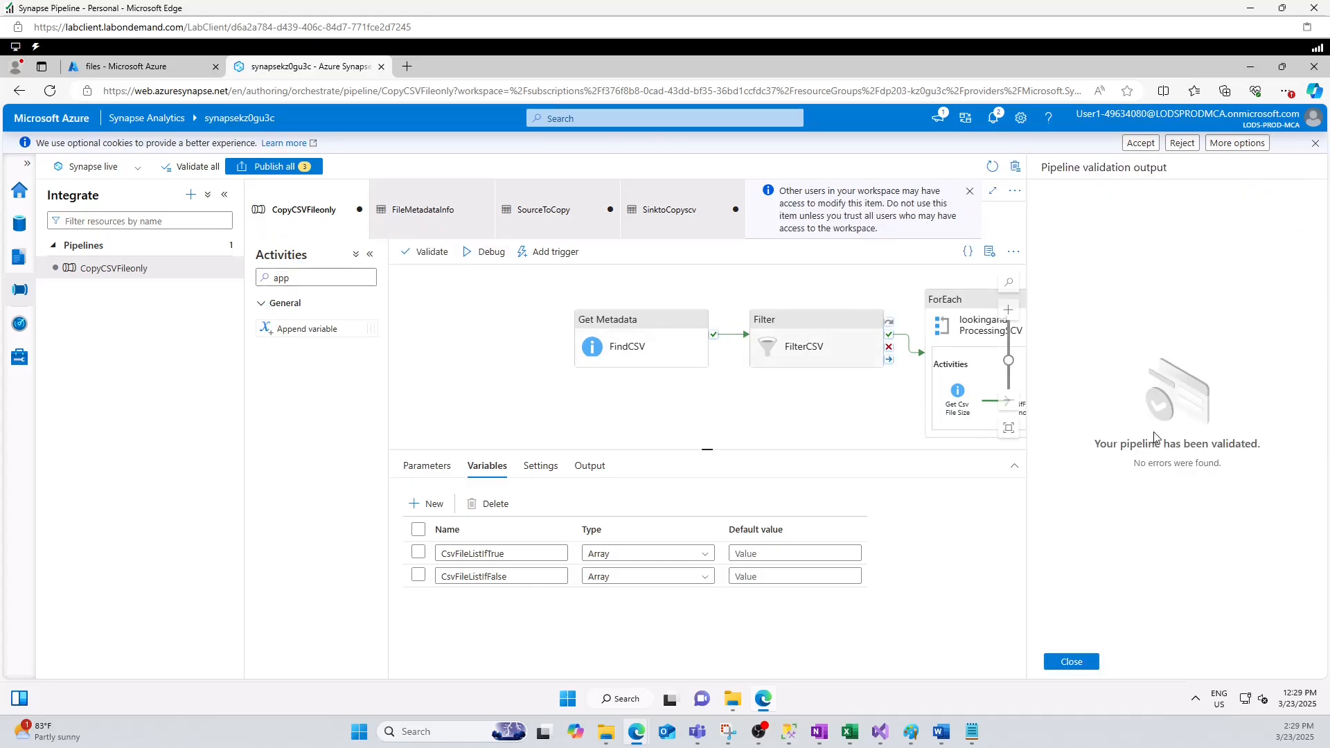
pyautogui.click(523, 363)
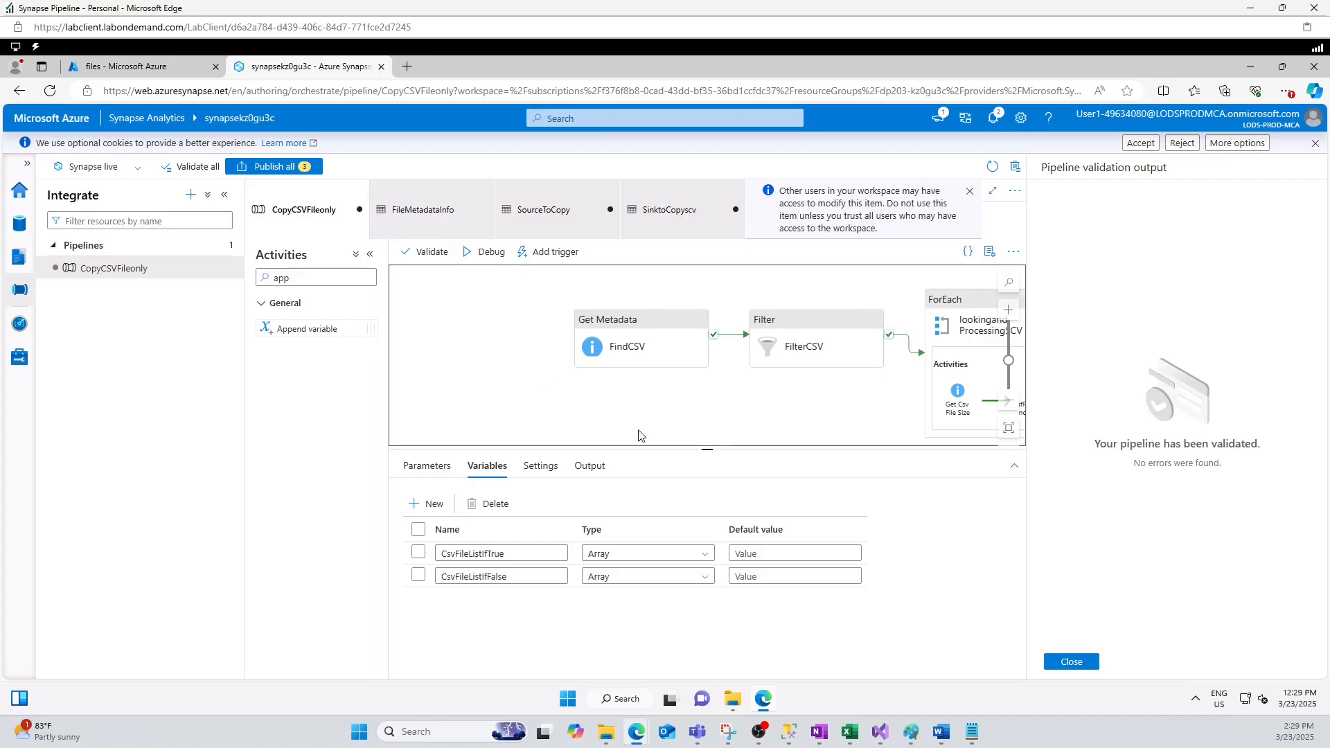
pyautogui.click(1078, 659)
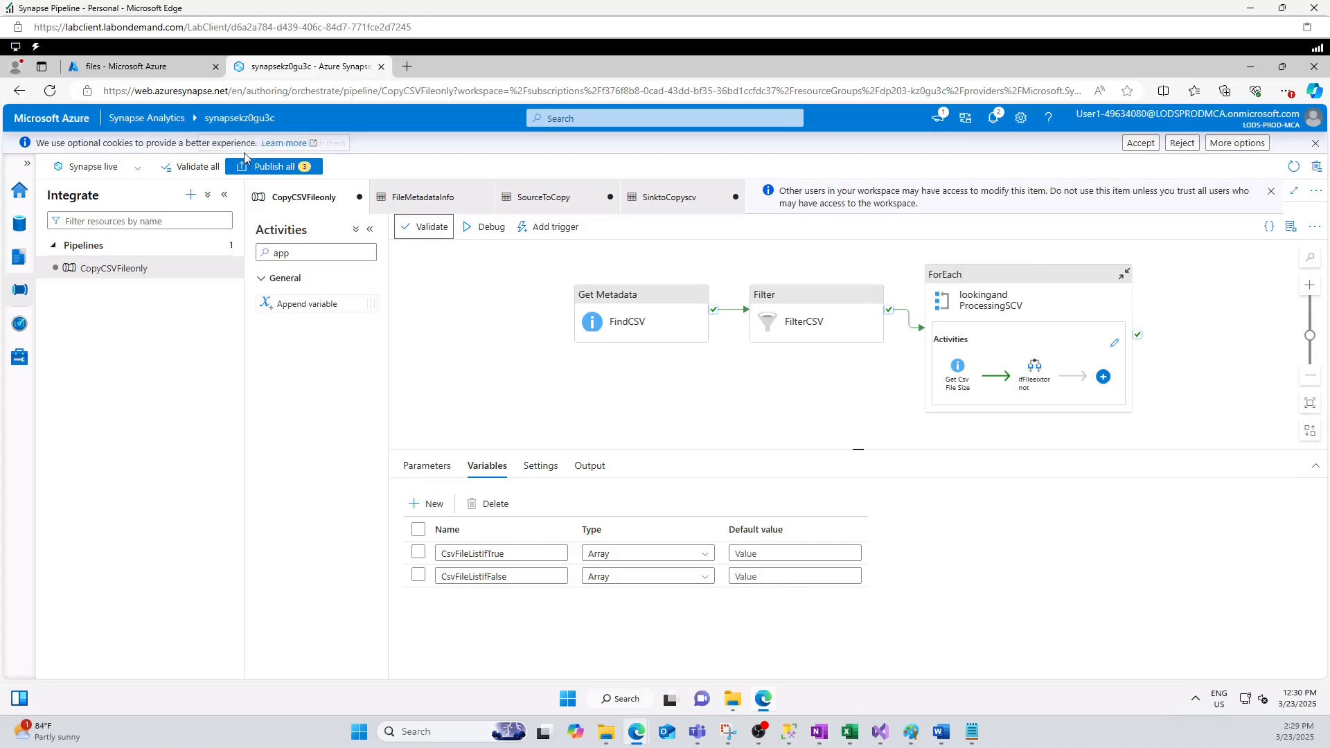
# Publish all pending changes to the CopyCSVFileonly pipeline and the SourceToCopy and SinktoCopyscv datasets
pyautogui.click(273, 166)
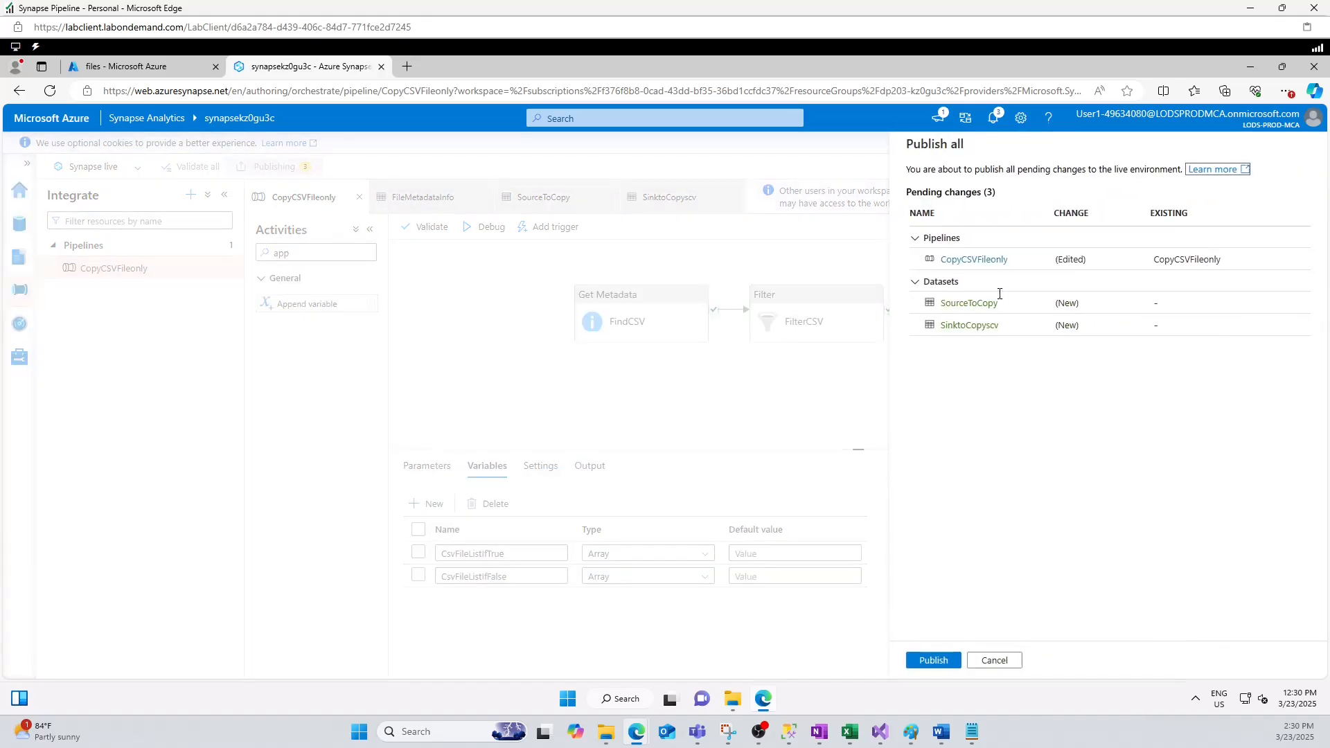
pyautogui.click(937, 662)
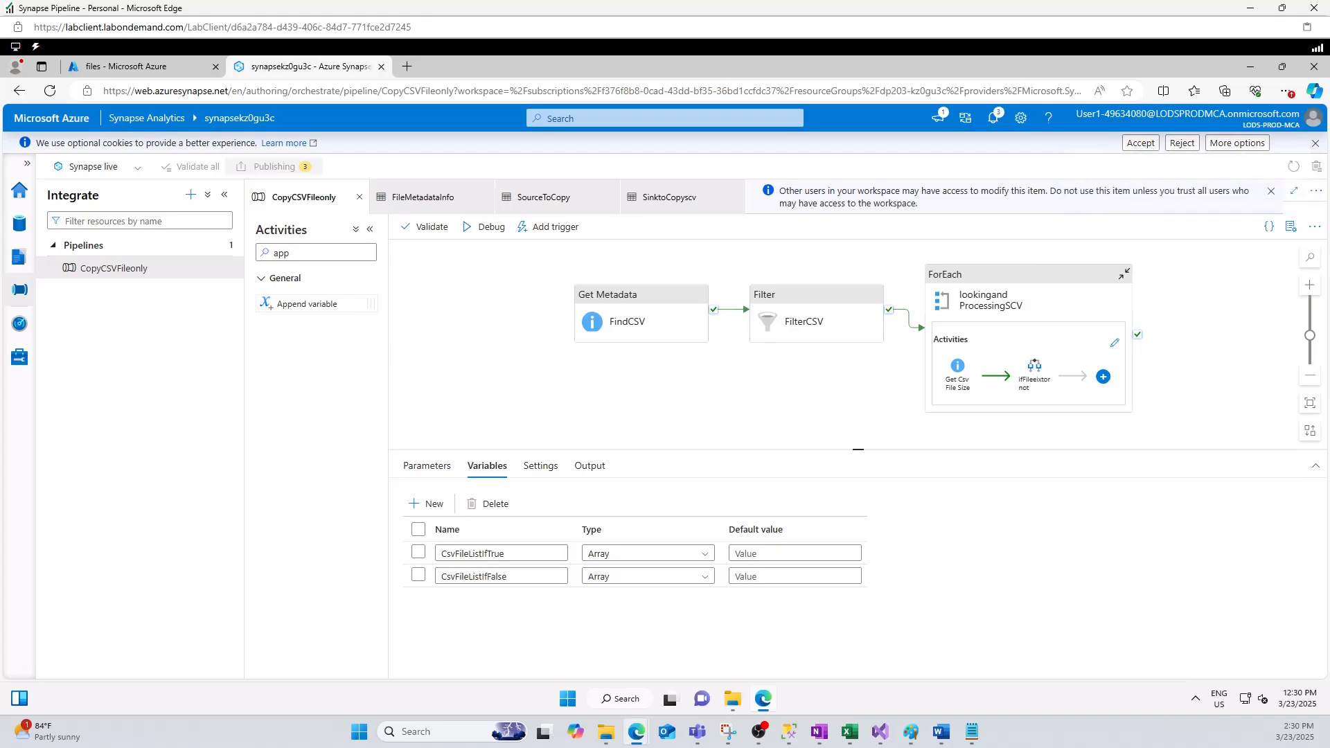
pyautogui.click(993, 117)
pyautogui.click(935, 662)
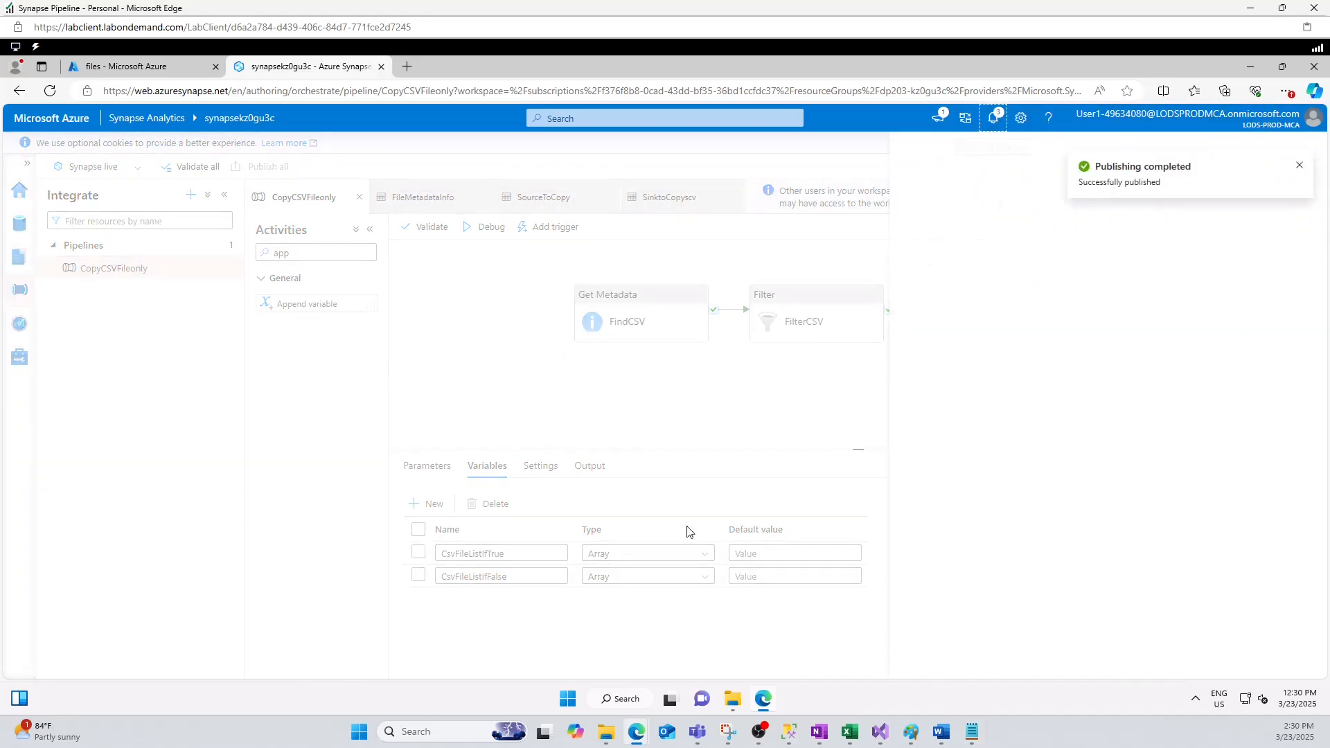
# Trigger the published CopyCSVFileonly pipeline immediately and open the activity details of its run in monitoring
pyautogui.click(537, 230)
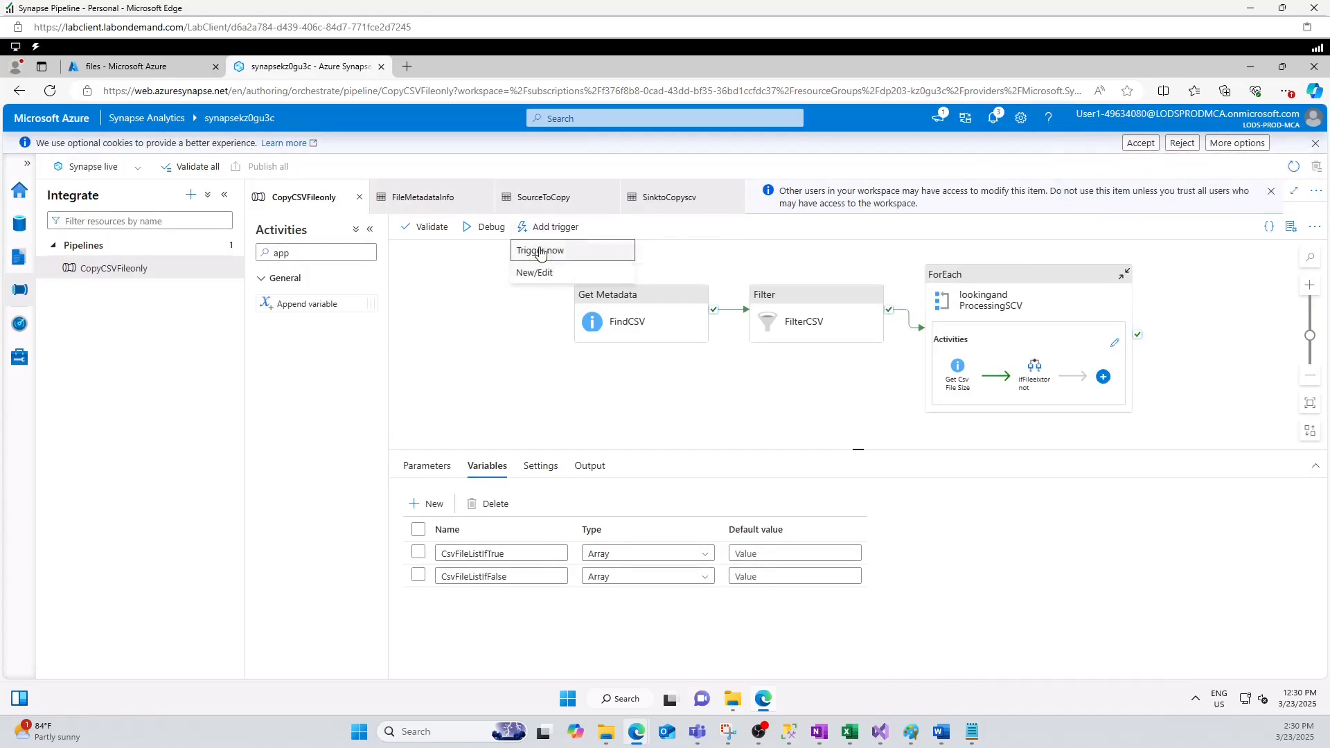
pyautogui.click(541, 251)
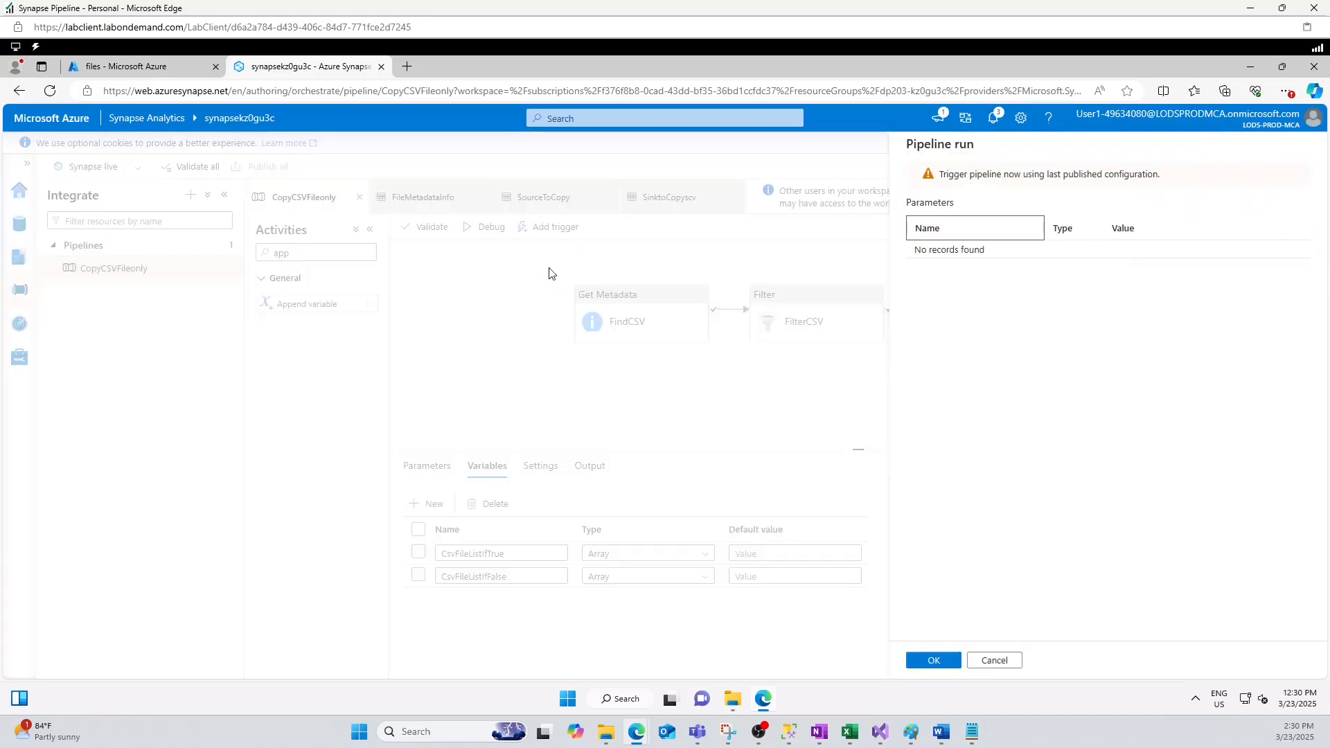
pyautogui.click(934, 662)
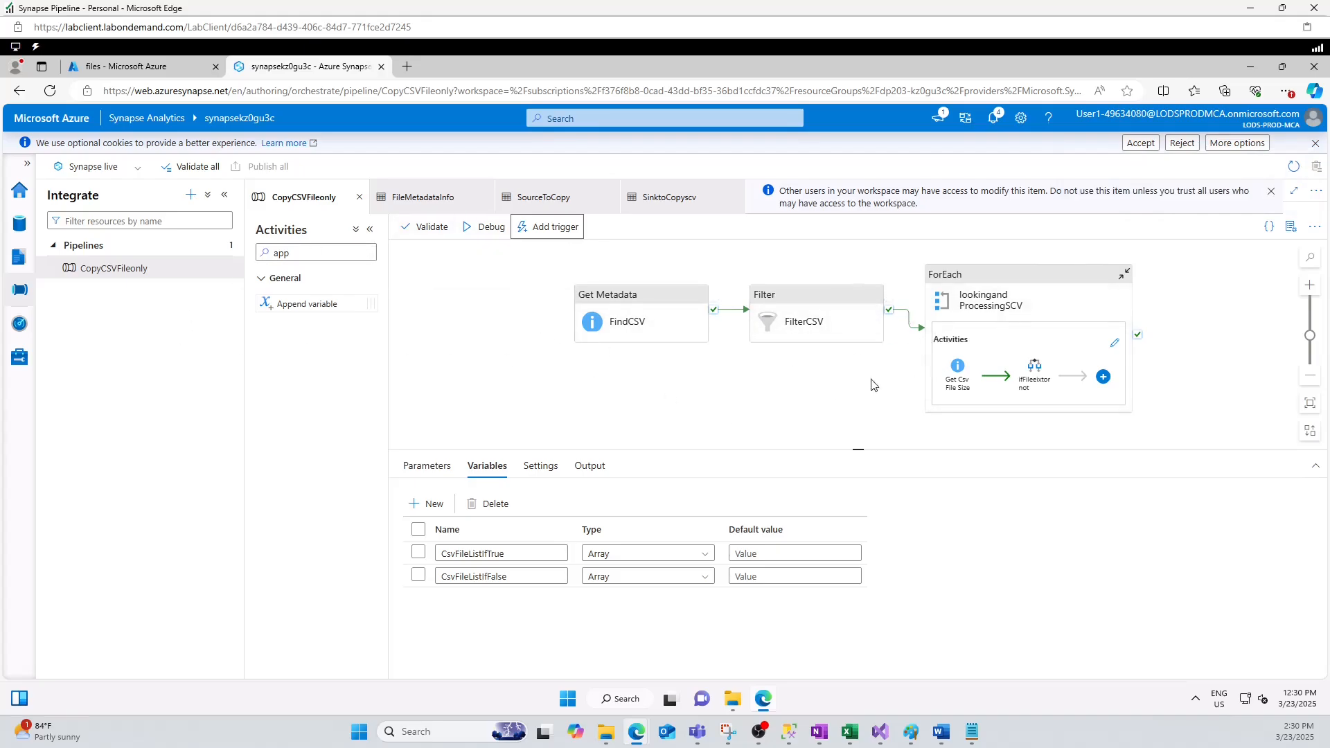
pyautogui.click(19, 323)
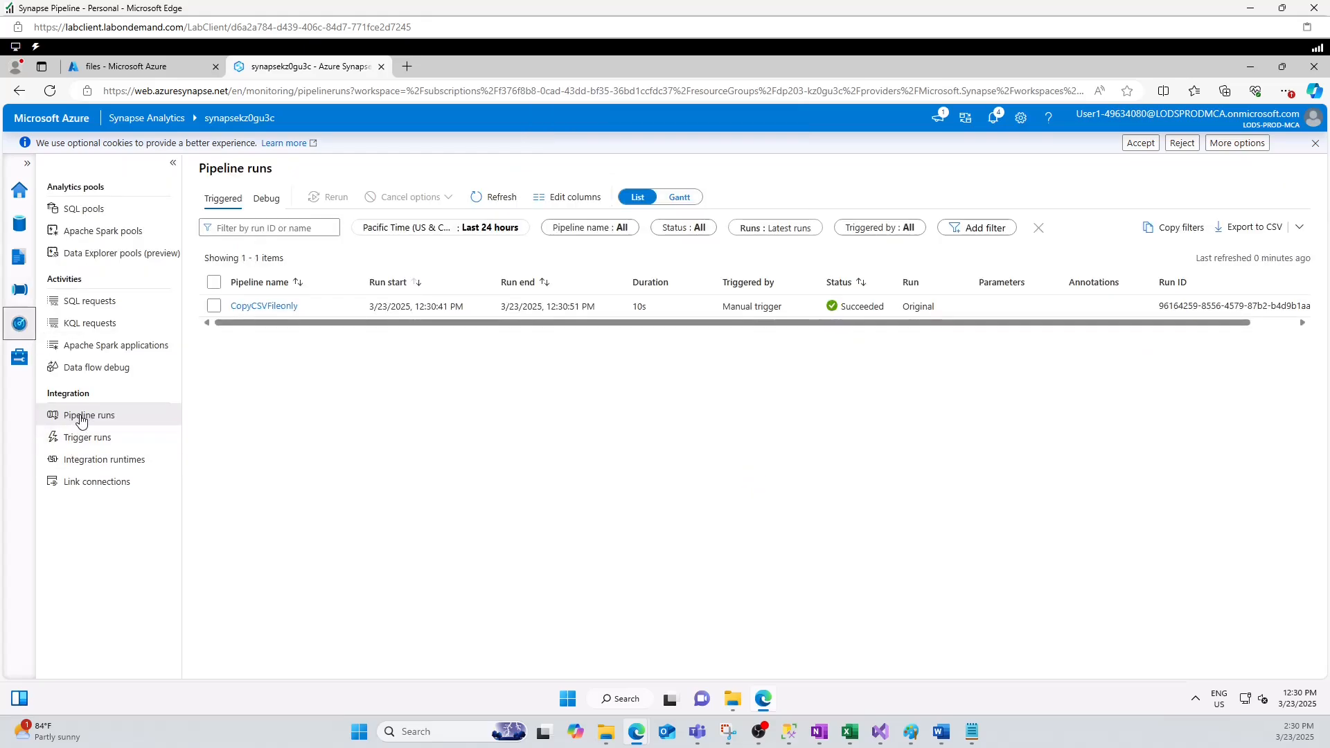
pyautogui.click(262, 307)
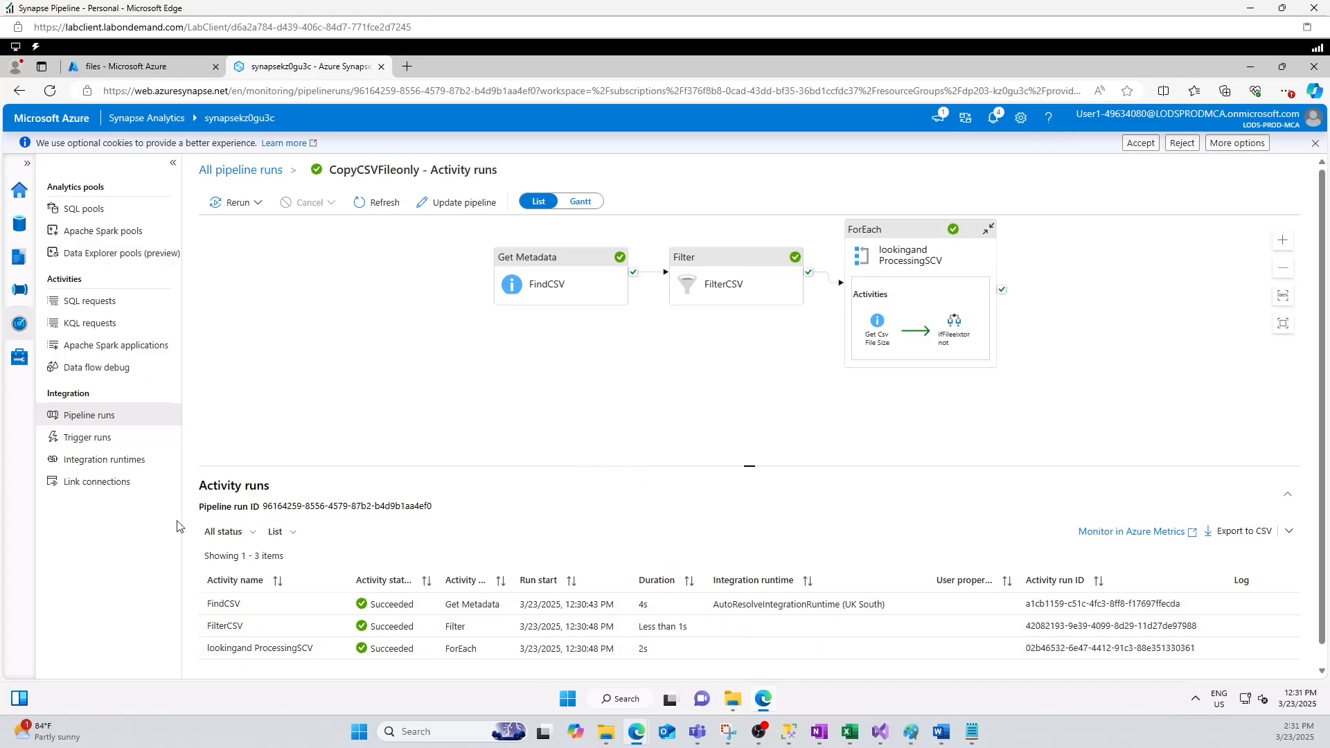
# Reload the files container in the Azure portal and open its Input folder to examine the source files
pyautogui.click(139, 74)
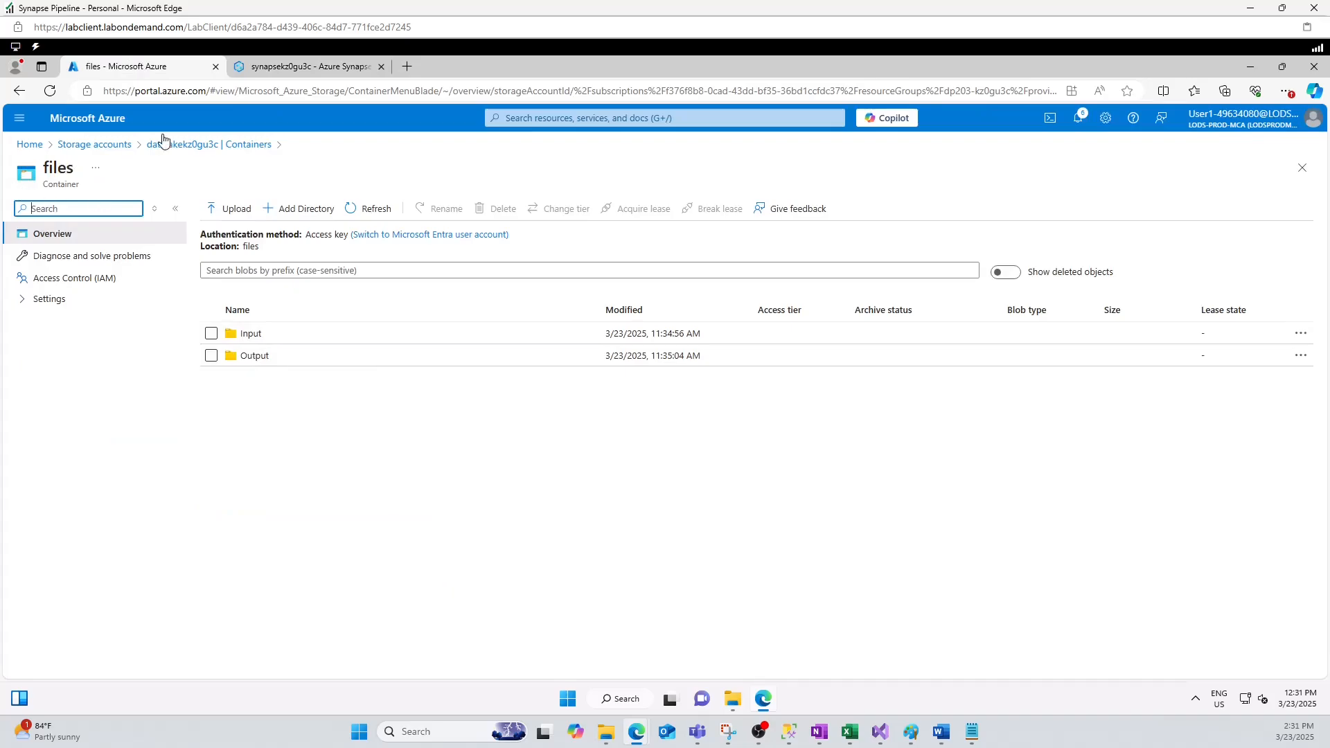
pyautogui.click(50, 90)
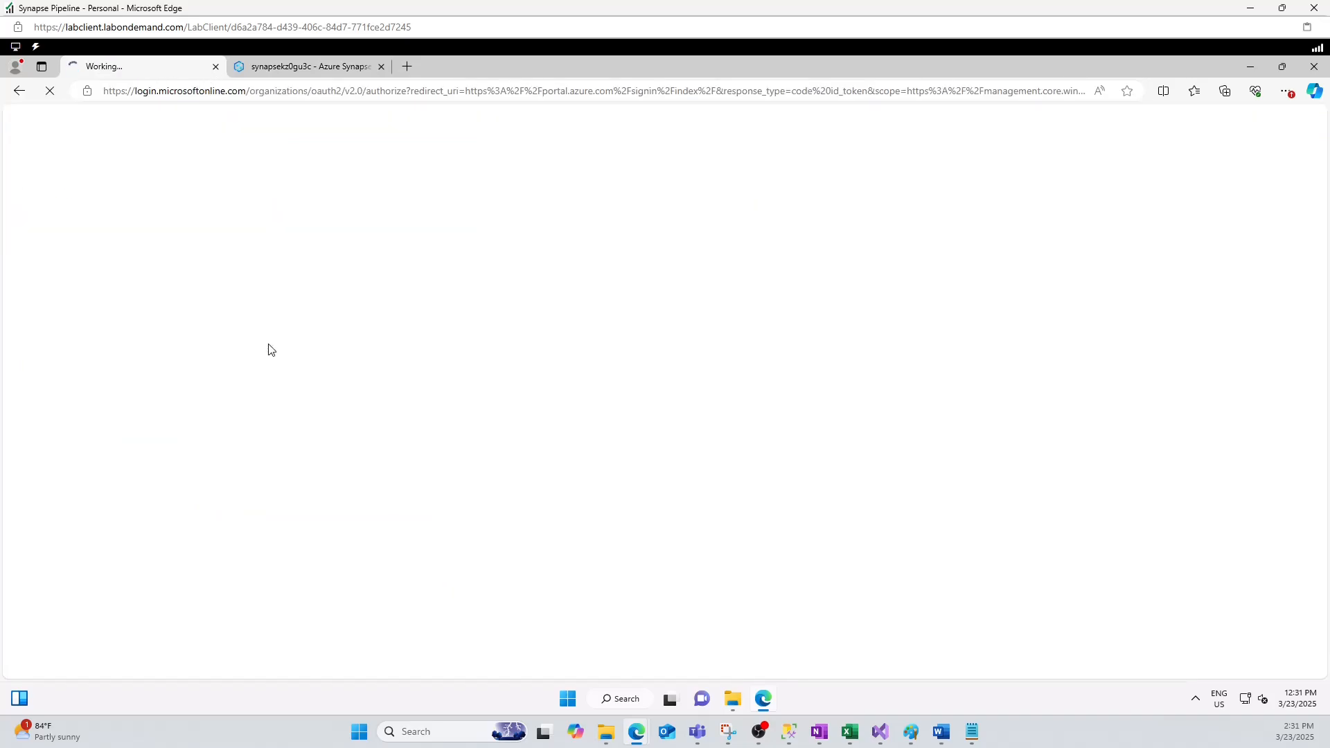
pyautogui.click(305, 67)
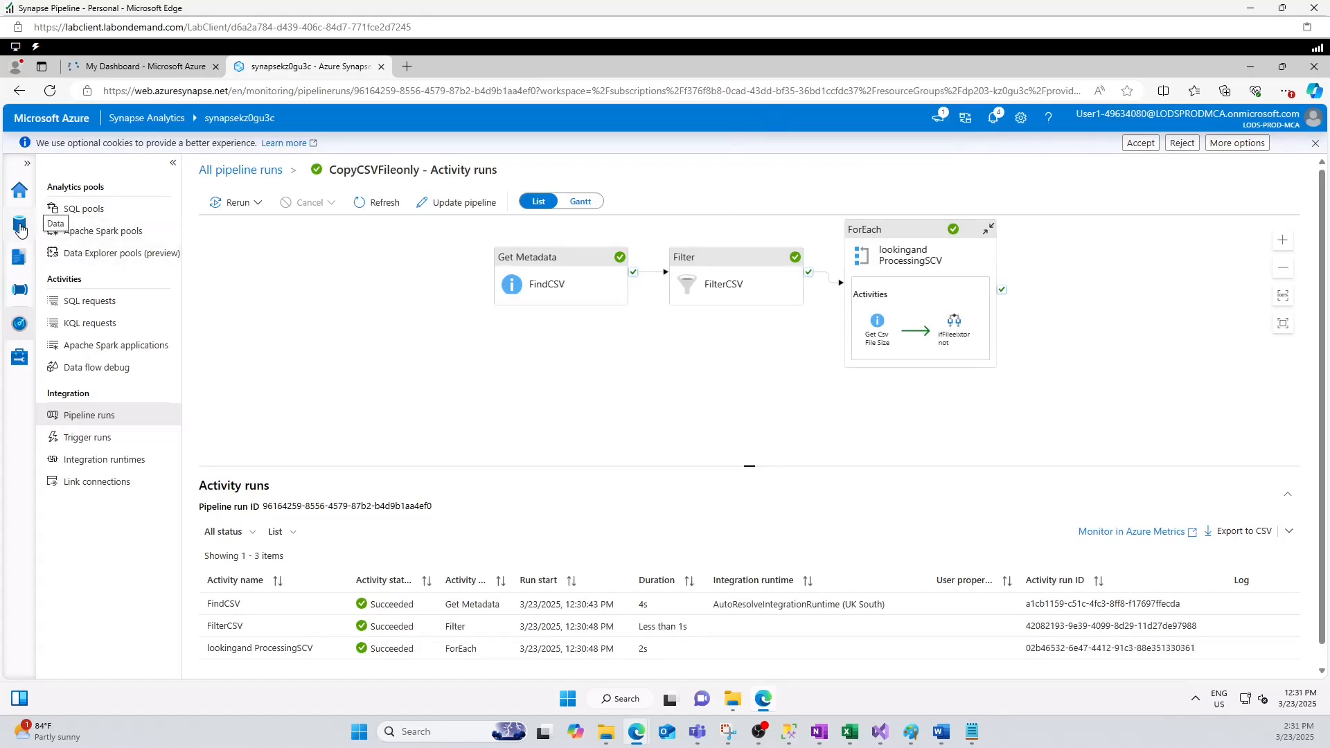
pyautogui.click(19, 289)
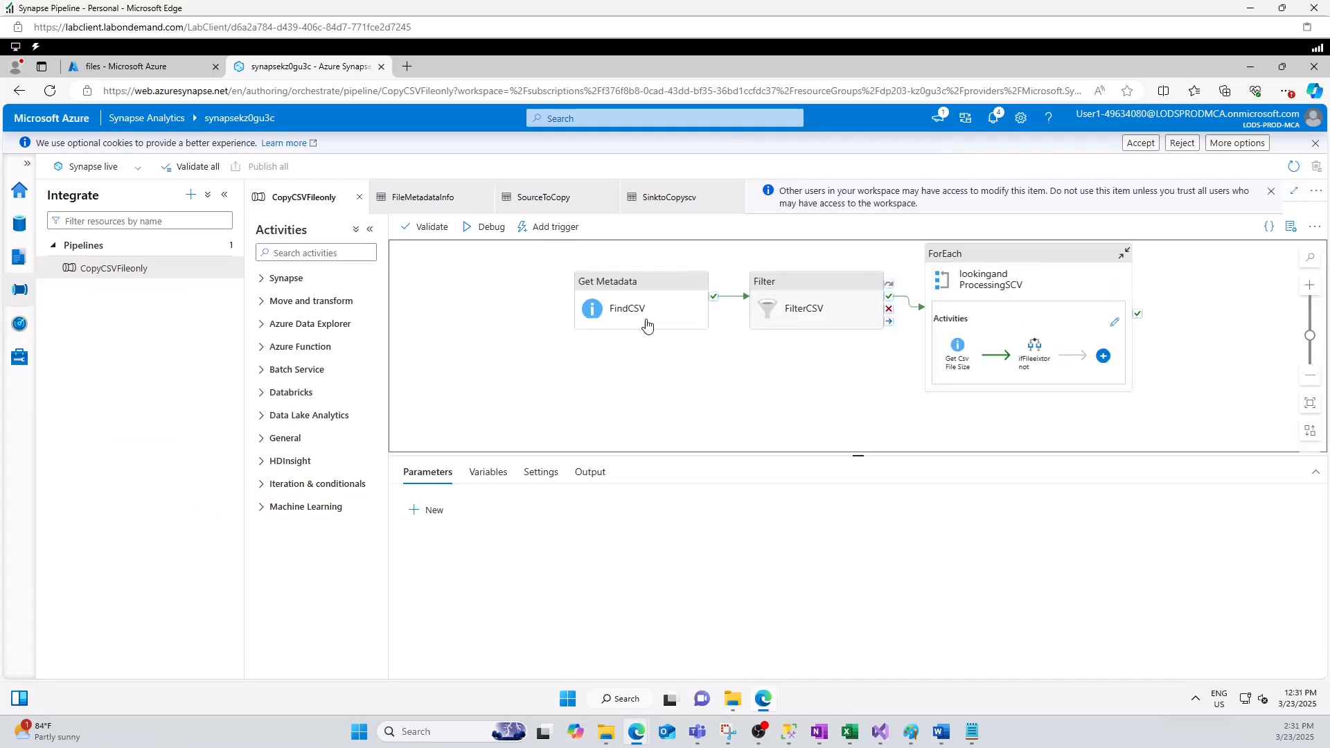
pyautogui.click(138, 66)
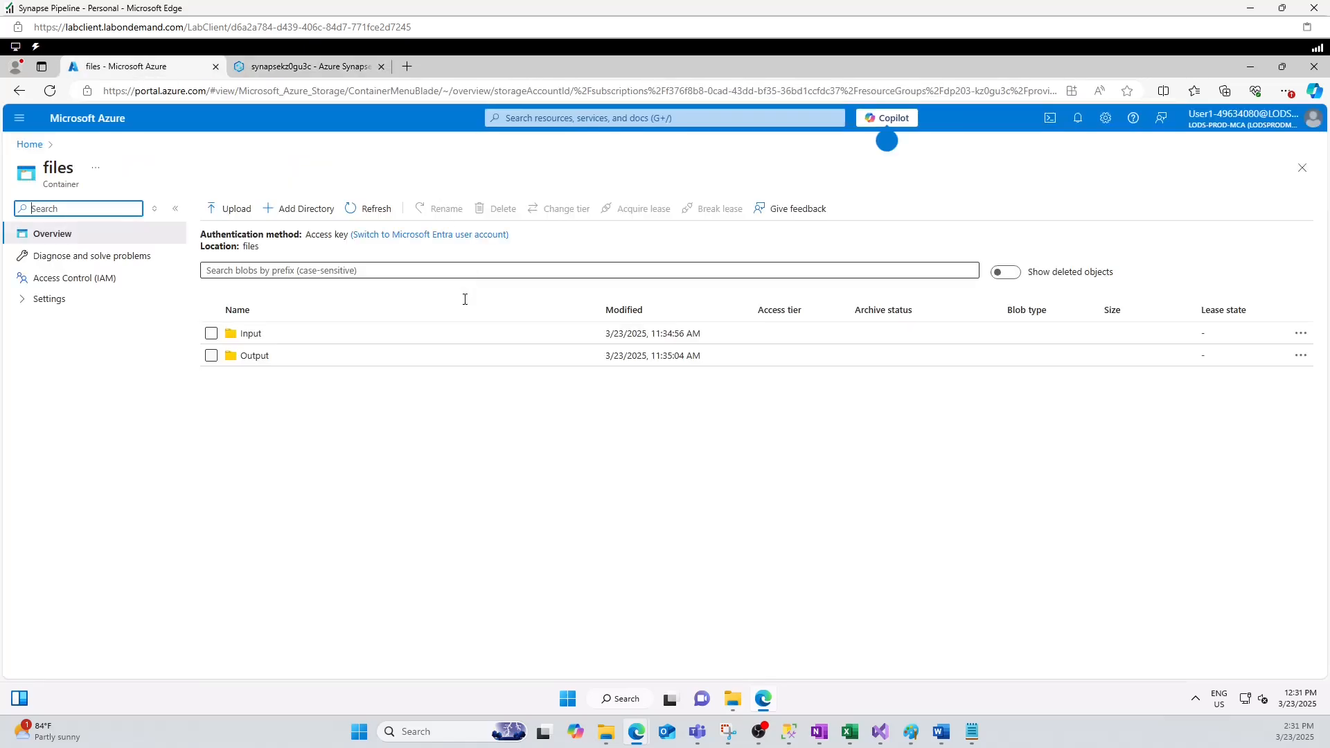
pyautogui.click(251, 336)
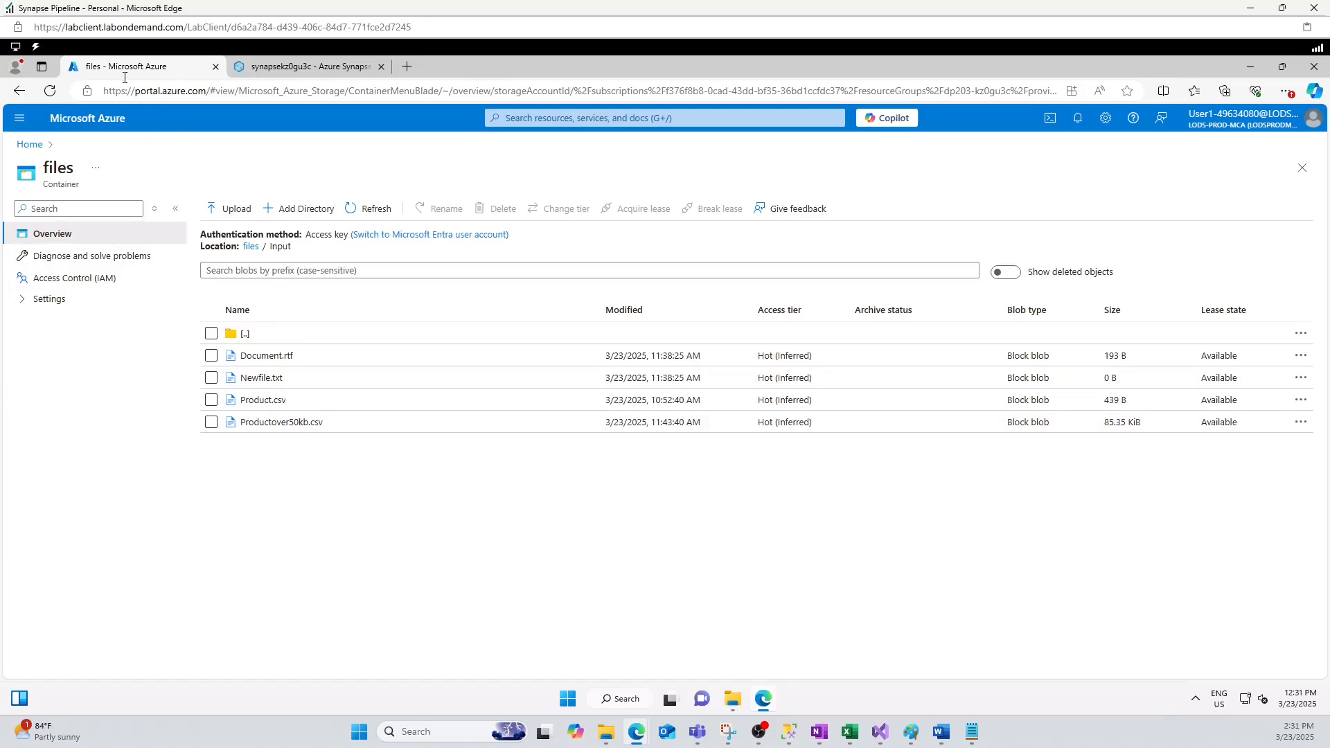
# Open the Output folder of the files container in the datalakekz0gu3c storage account to check for copied files
pyautogui.click(29, 144)
pyautogui.click(400, 212)
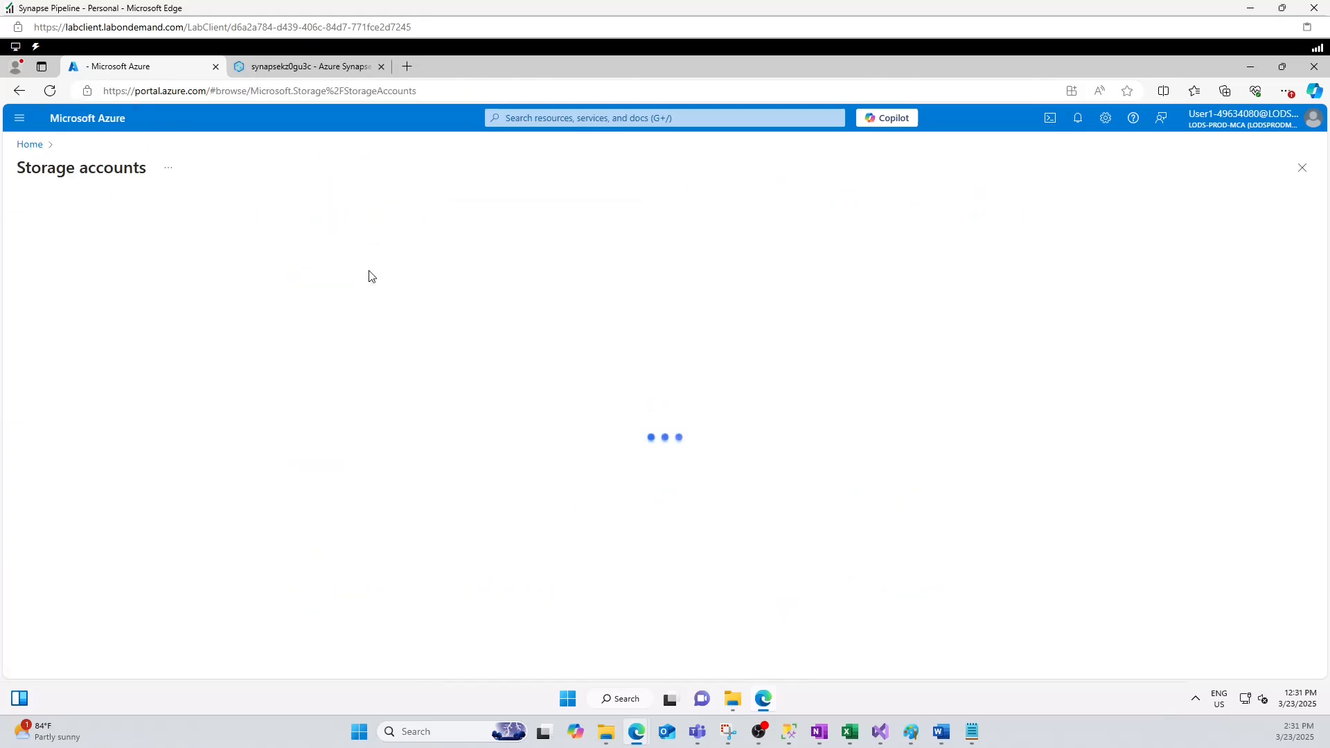
pyautogui.click(72, 341)
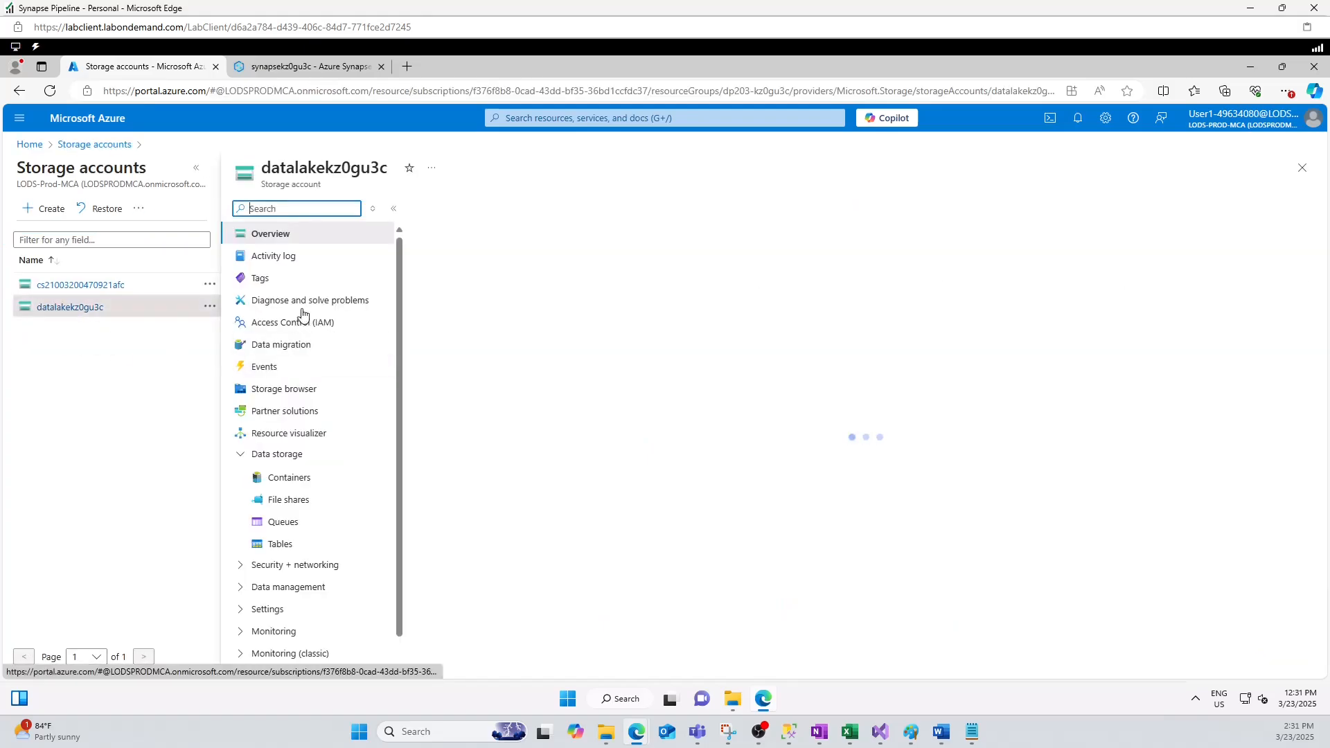
pyautogui.click(277, 478)
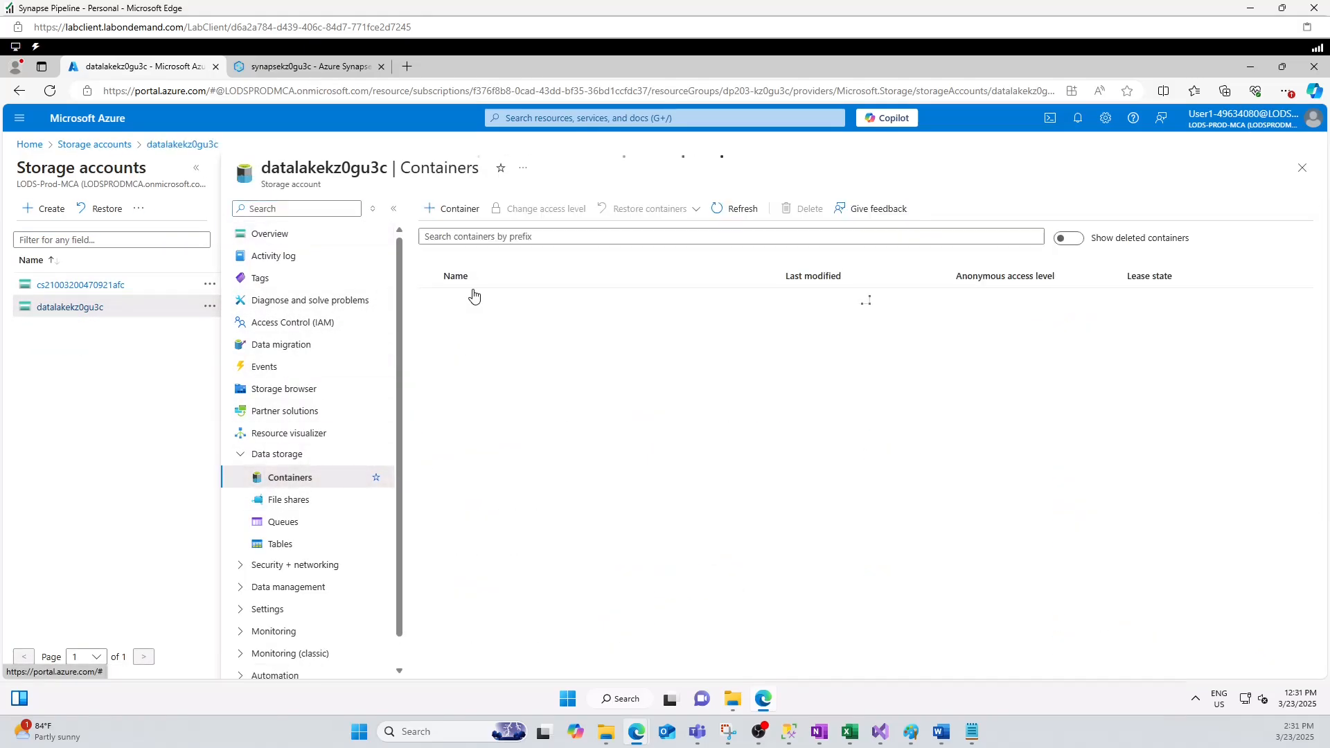
pyautogui.click(452, 322)
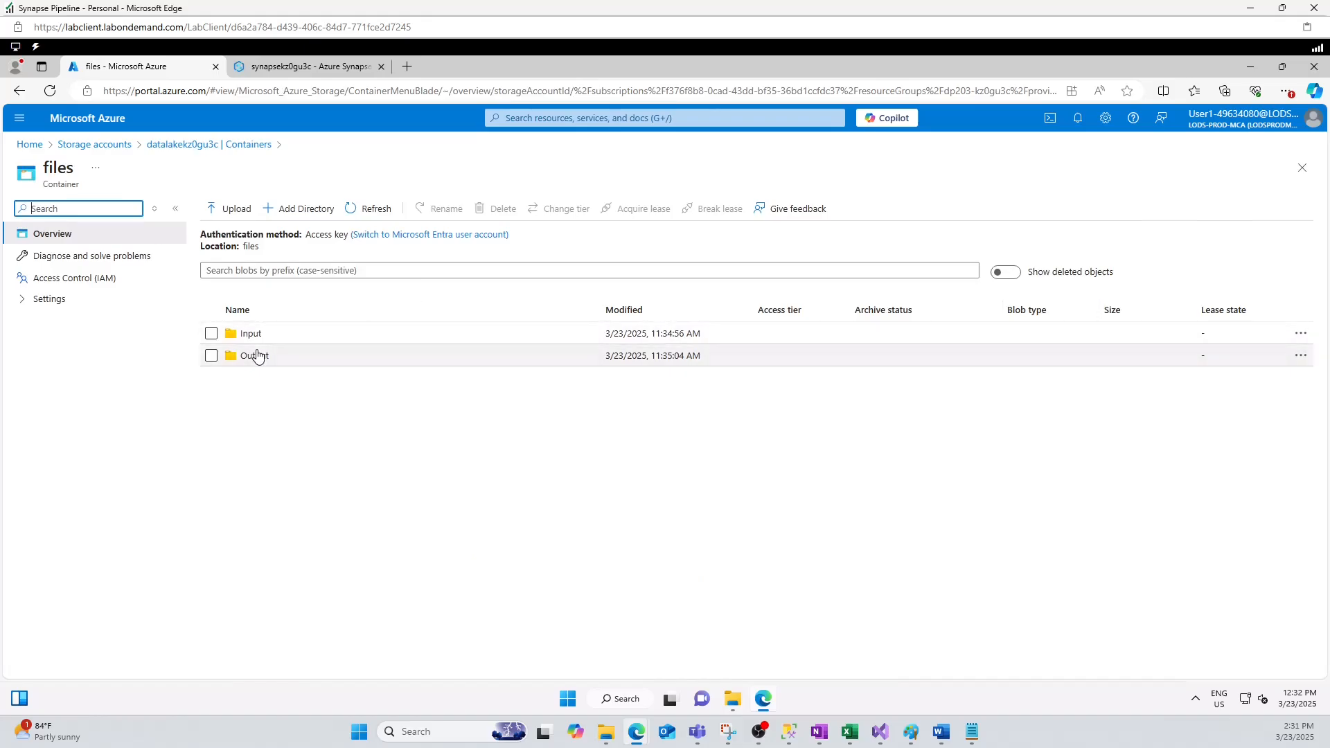
pyautogui.click(256, 353)
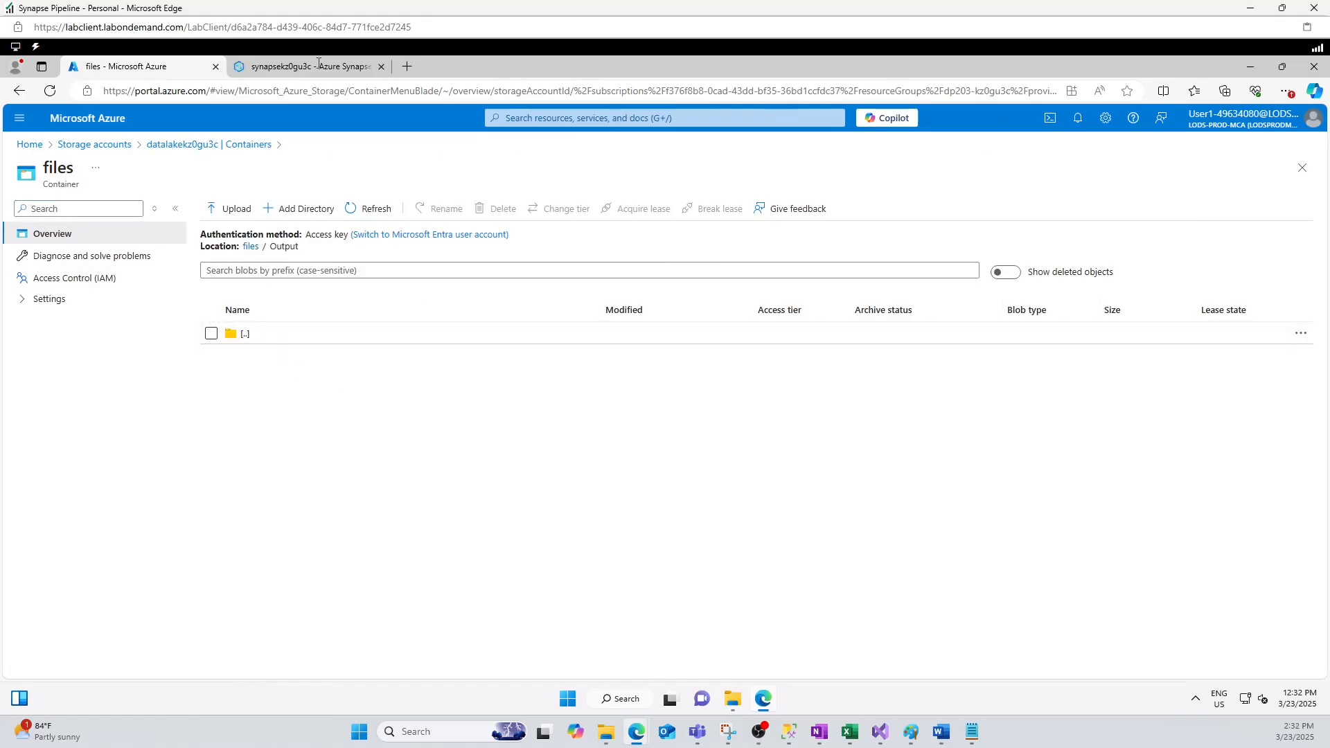
# Return to Synapse and review the dataset, FileName parameter and field list of Get Csv File Size inside the lookingand ProcessingSCV loop
pyautogui.click(293, 67)
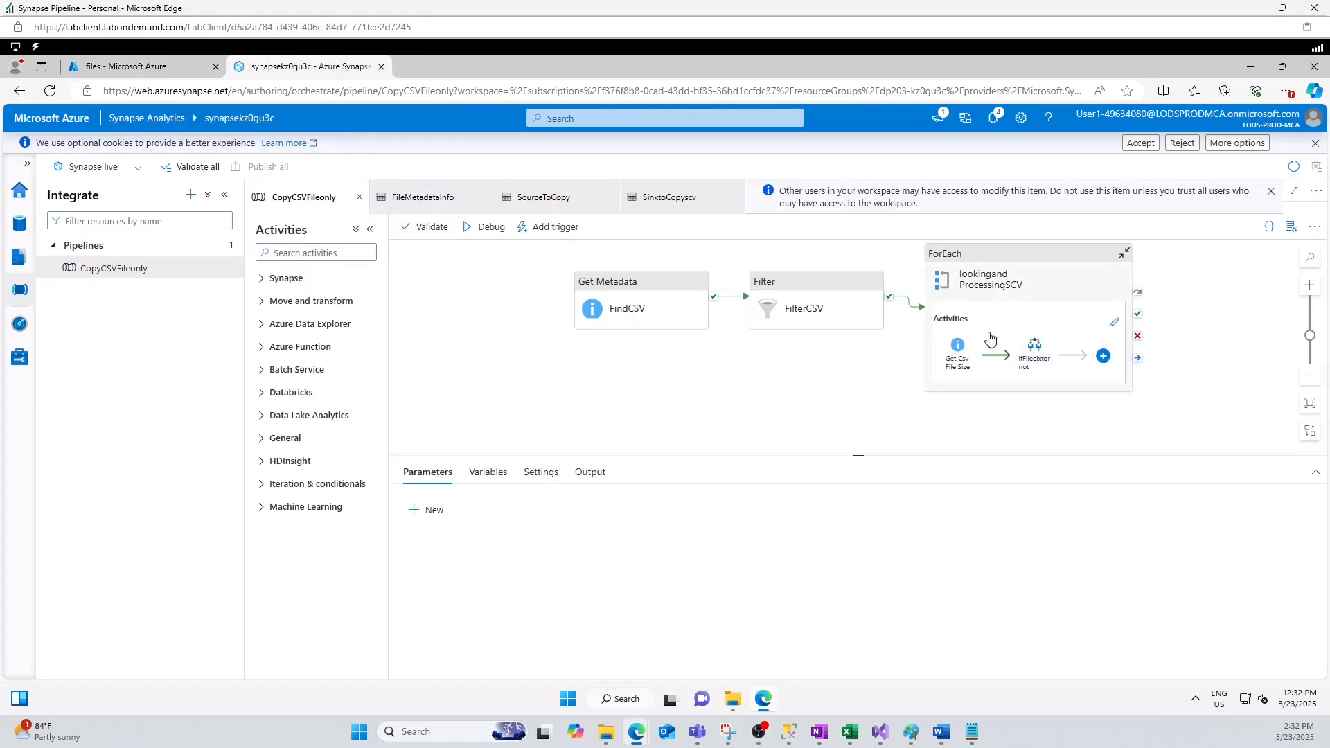
pyautogui.click(1018, 261)
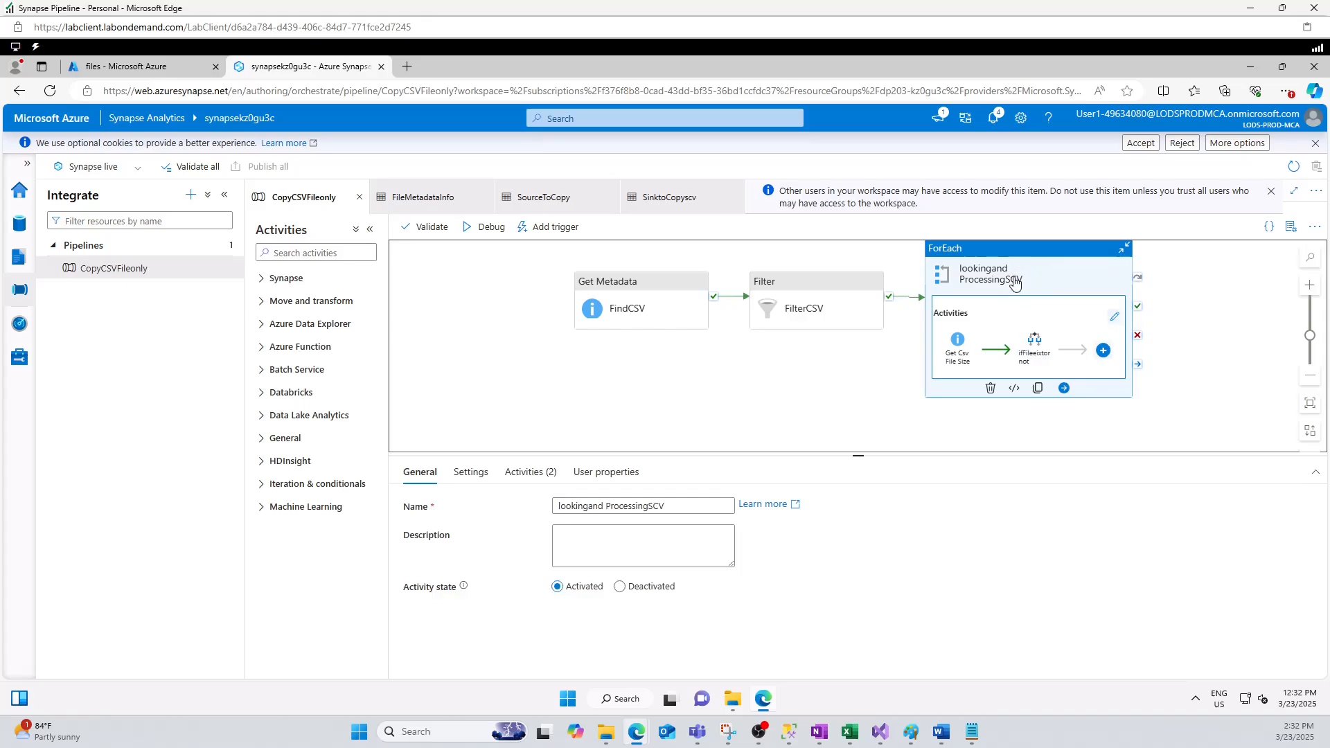
pyautogui.doubleClick(1015, 284)
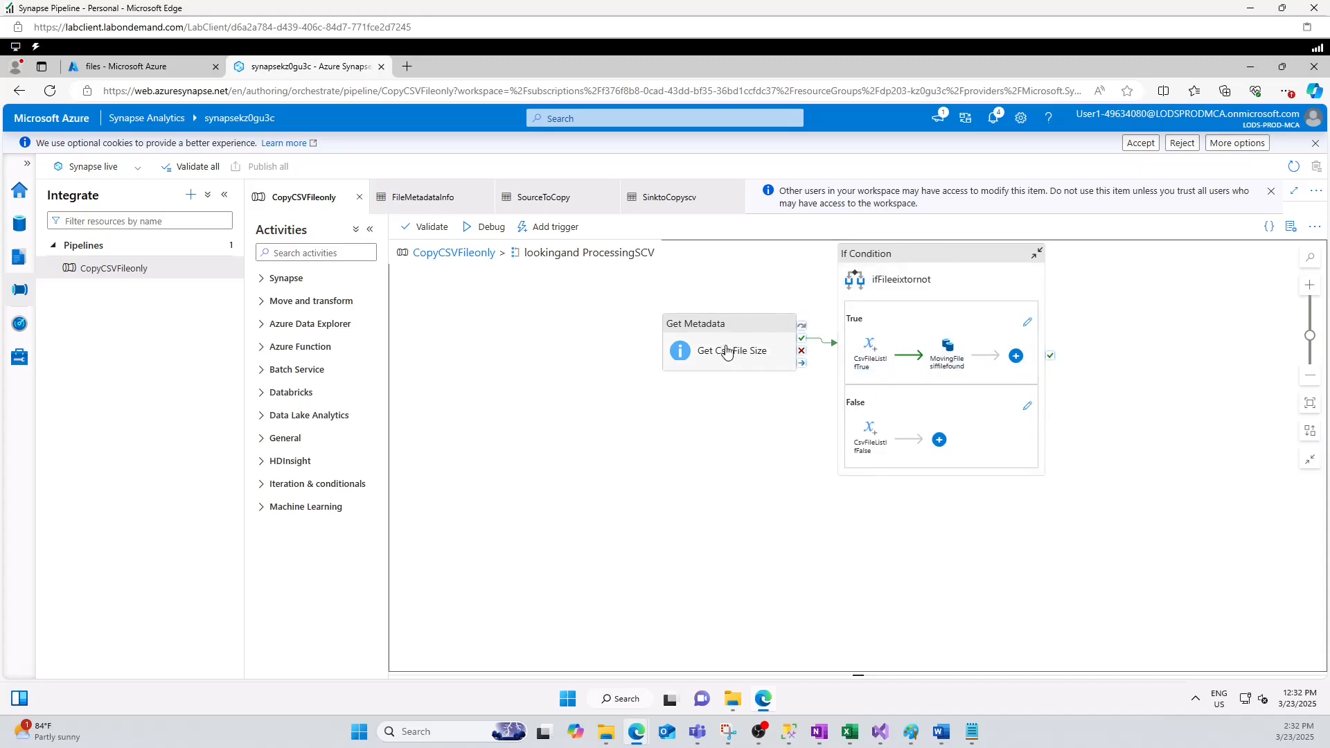
pyautogui.click(704, 368)
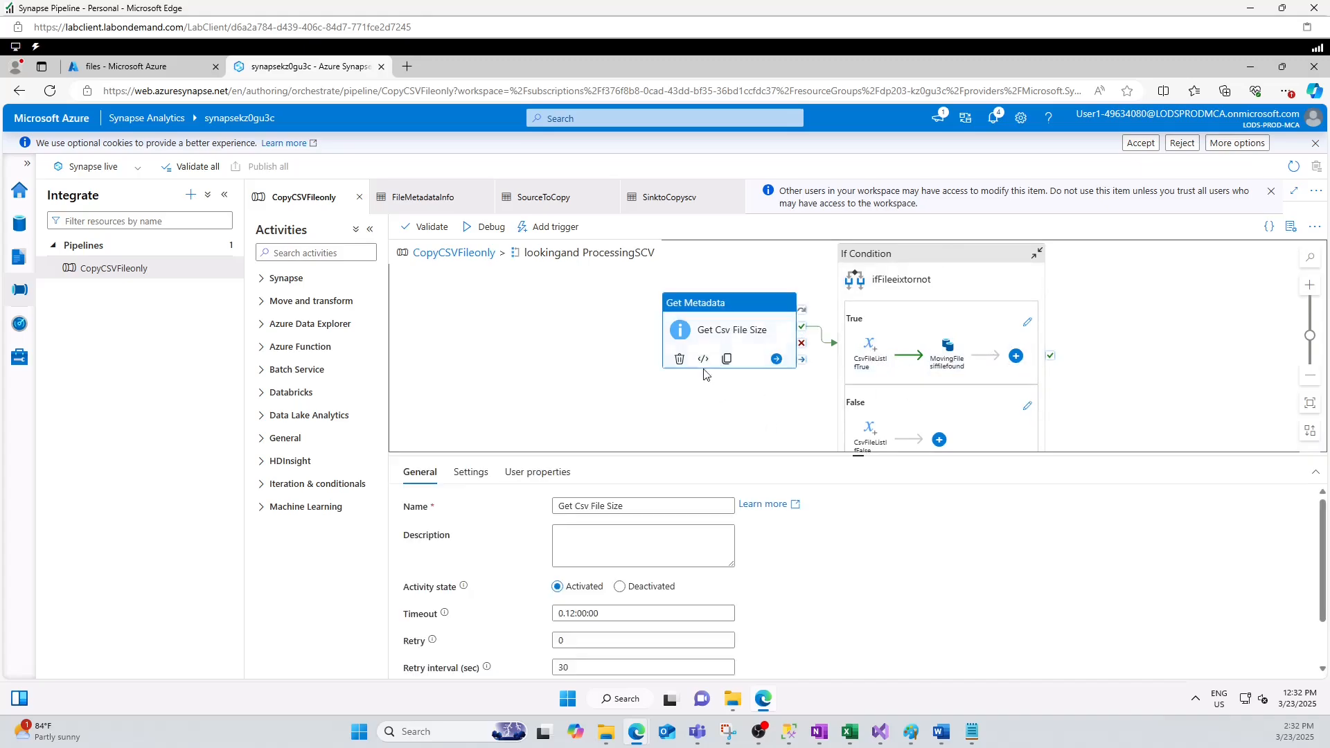
pyautogui.click(462, 474)
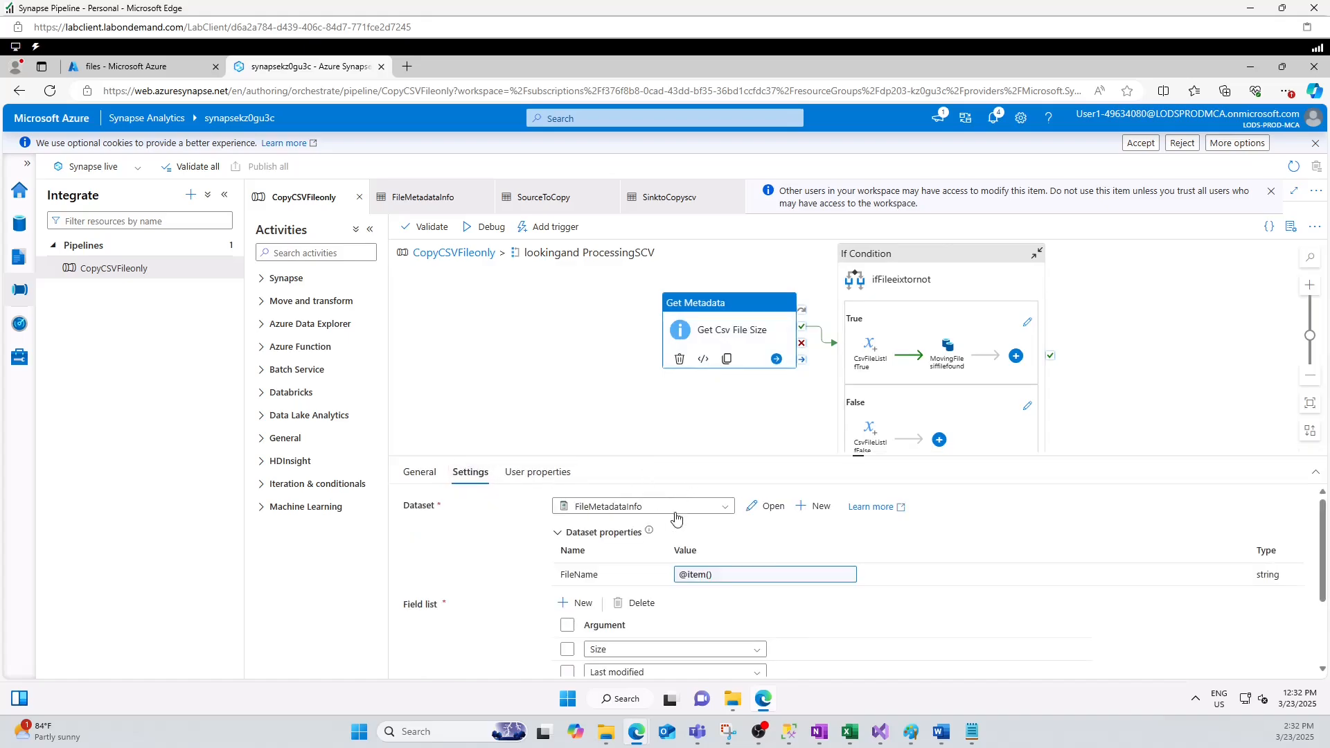
pyautogui.click(429, 483)
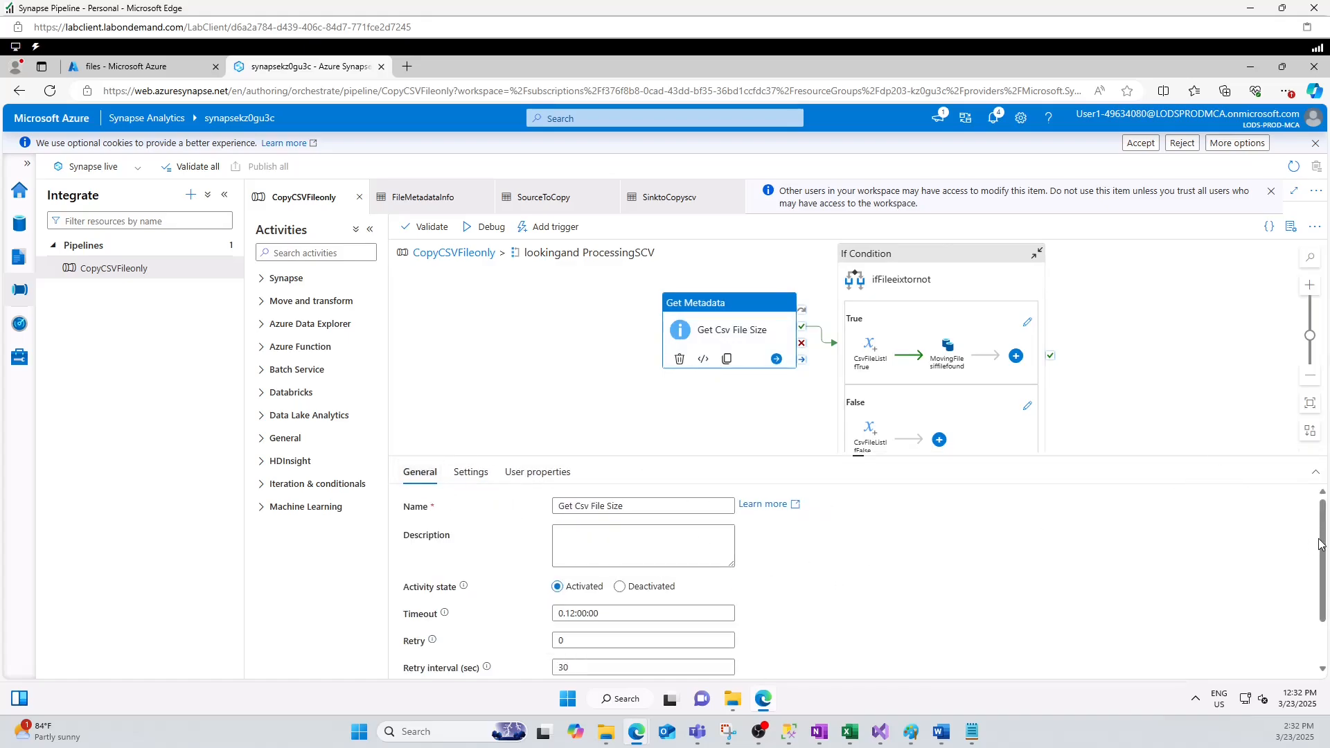
pyautogui.moveTo(1321, 545)
pyautogui.mouseDown()
pyautogui.moveTo(1322, 600)
pyautogui.moveTo(1321, 540)
pyautogui.mouseUp()
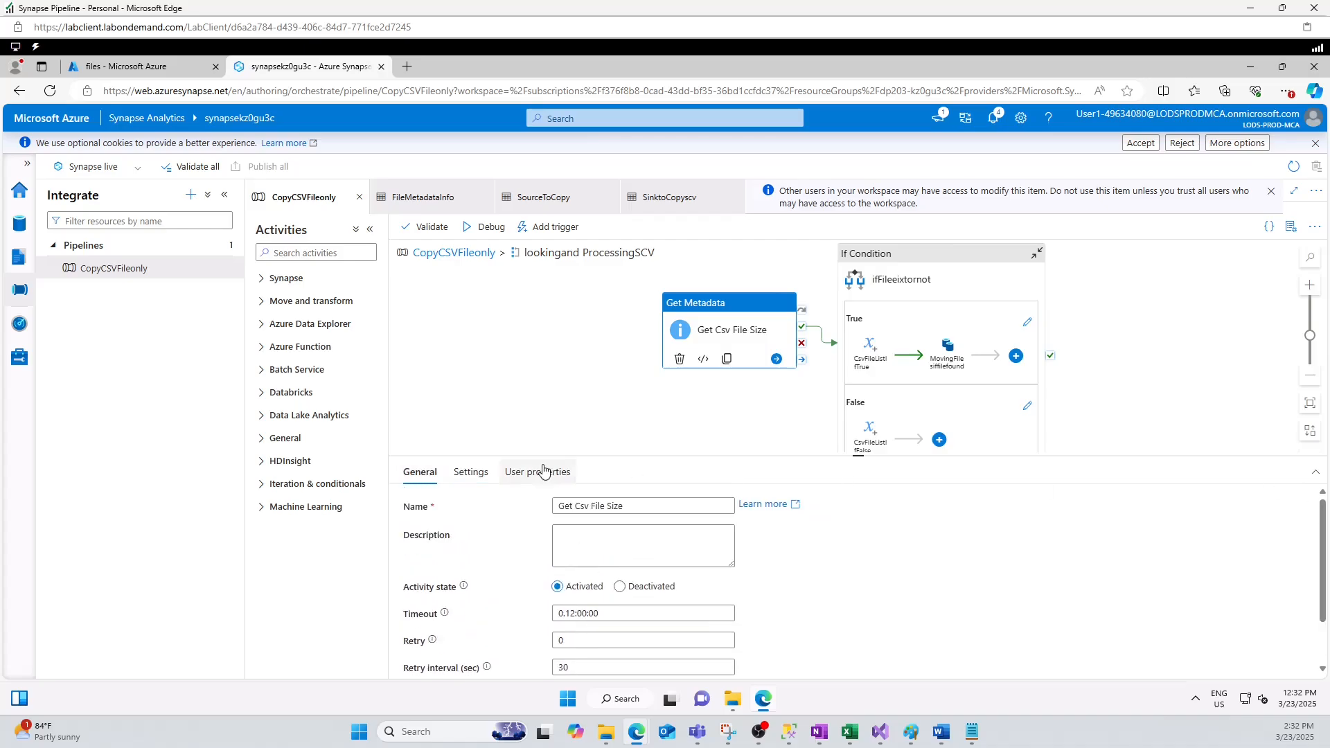
pyautogui.click(470, 475)
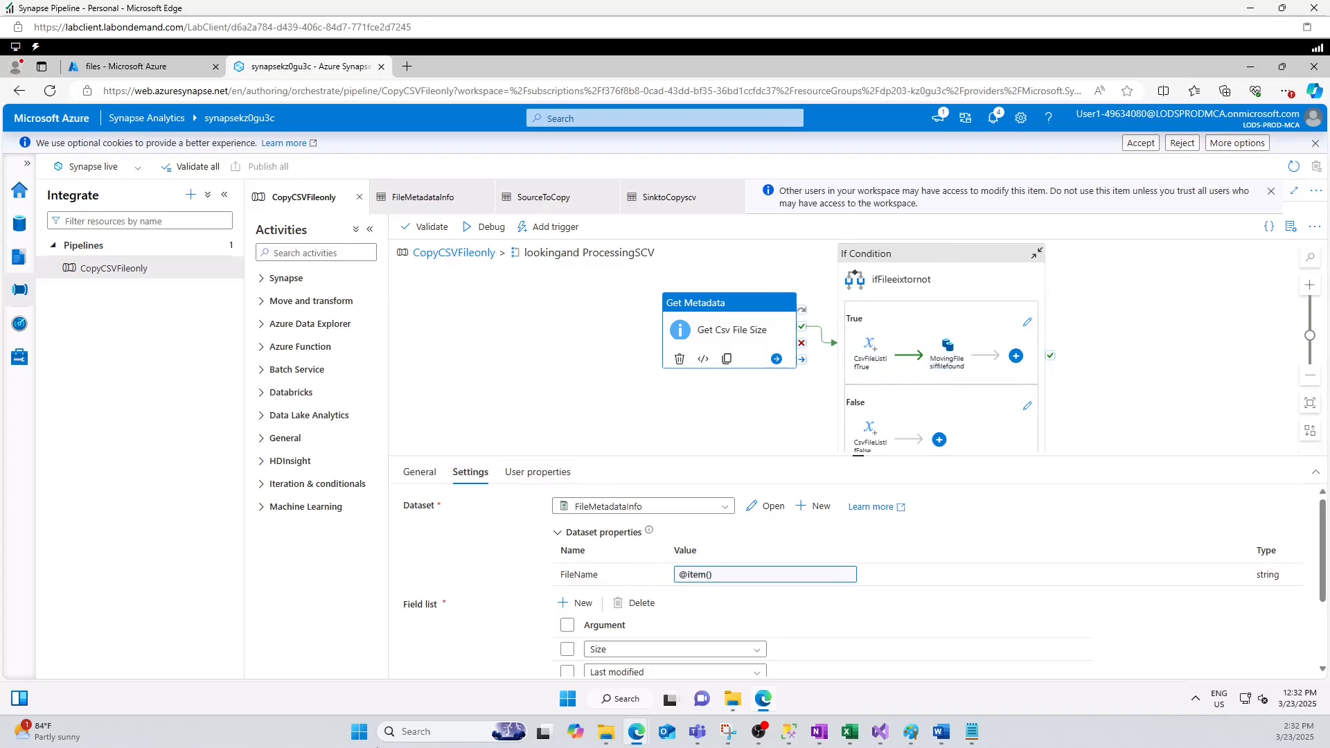
# Check the files container's Output folder again in the Azure portal and return to the CopyCSVFileonly pipeline in Synapse
pyautogui.moveTo(606, 732)
pyautogui.moveTo(793, 686)
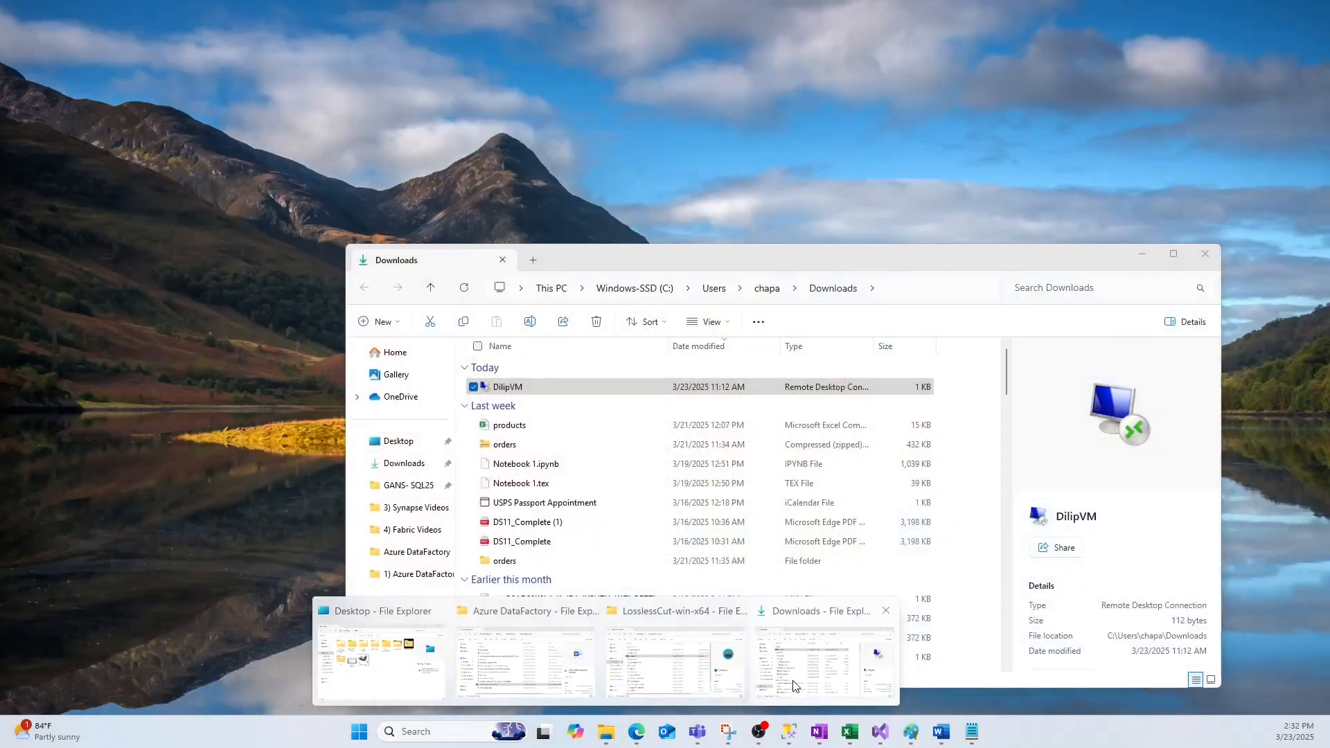
pyautogui.click(125, 65)
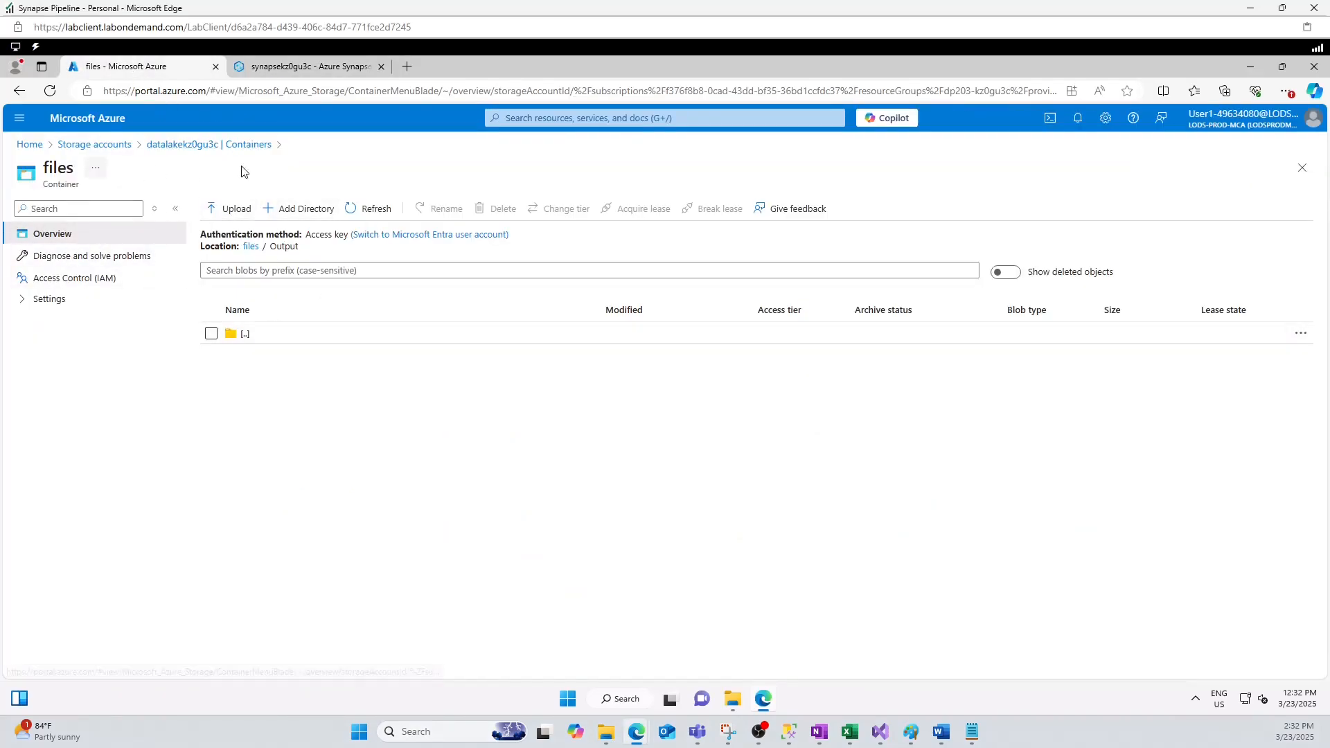
pyautogui.click(301, 67)
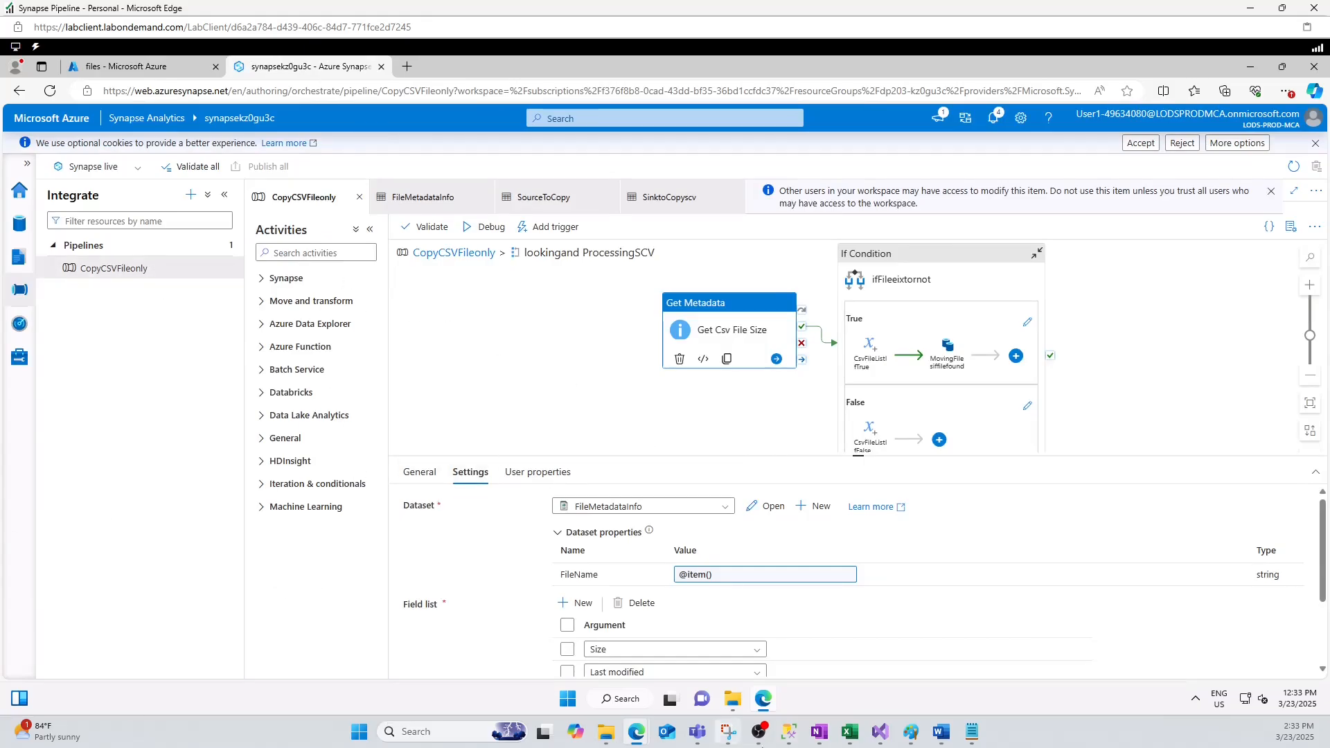
# Switch to the ADF pipeline drawing in Paint and examine the control flow diagram for processing only CSV files over 50 MB
pyautogui.click(910, 732)
pyautogui.scroll(3, 691, 442)
pyautogui.scroll(7, 691, 442)
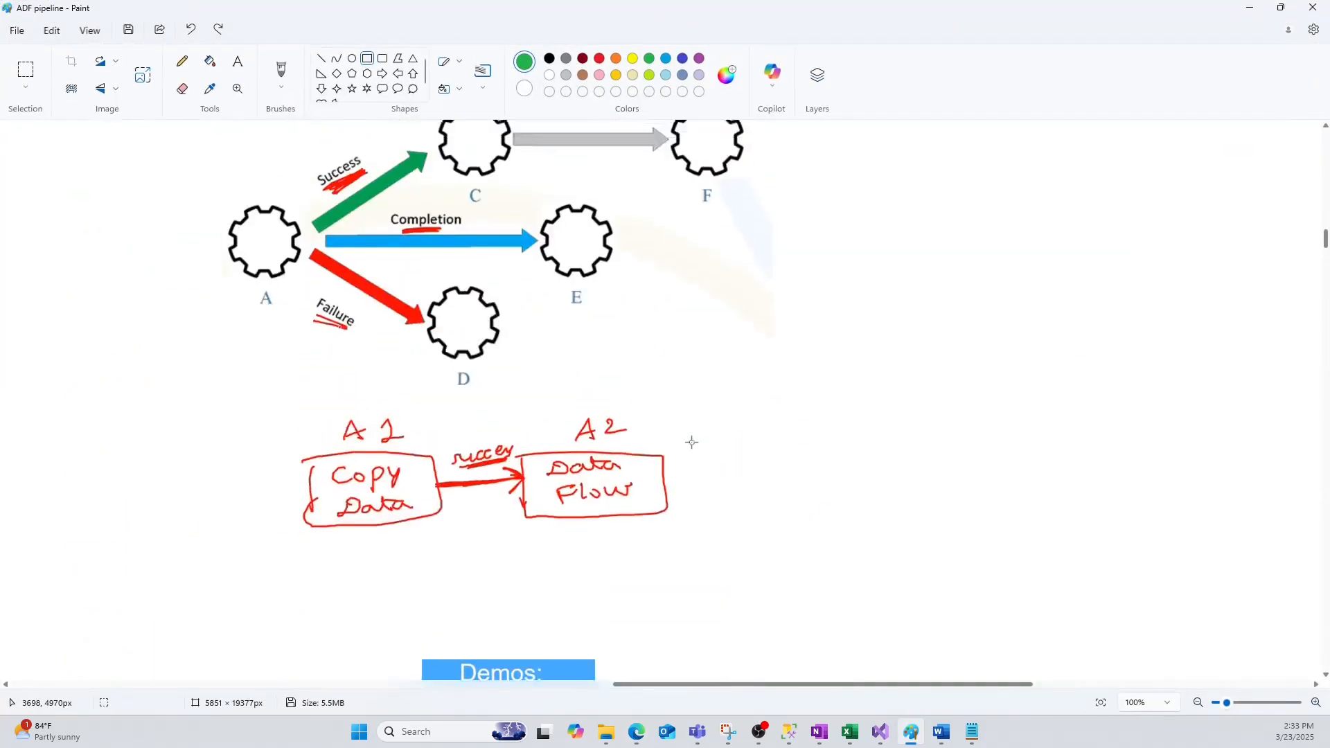
pyautogui.scroll(-6, 691, 441)
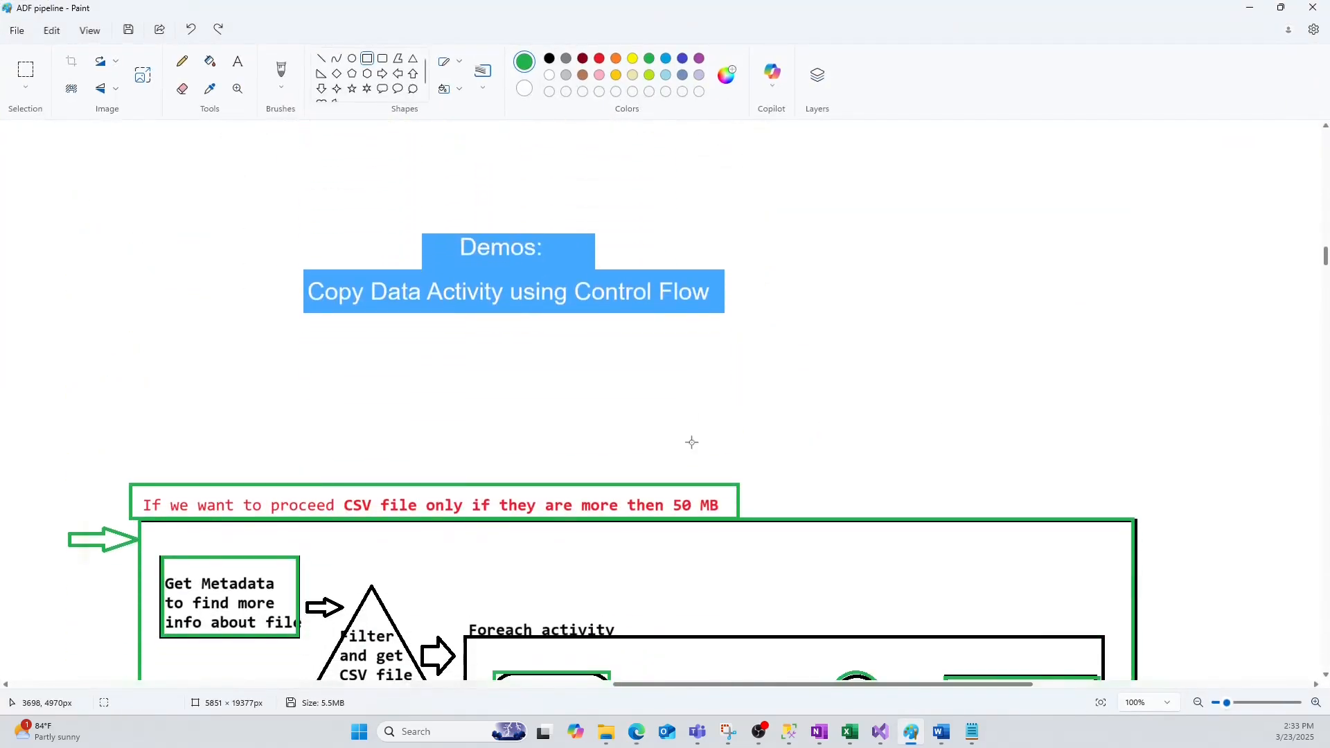
pyautogui.scroll(3, 692, 442)
pyautogui.scroll(-7, 691, 442)
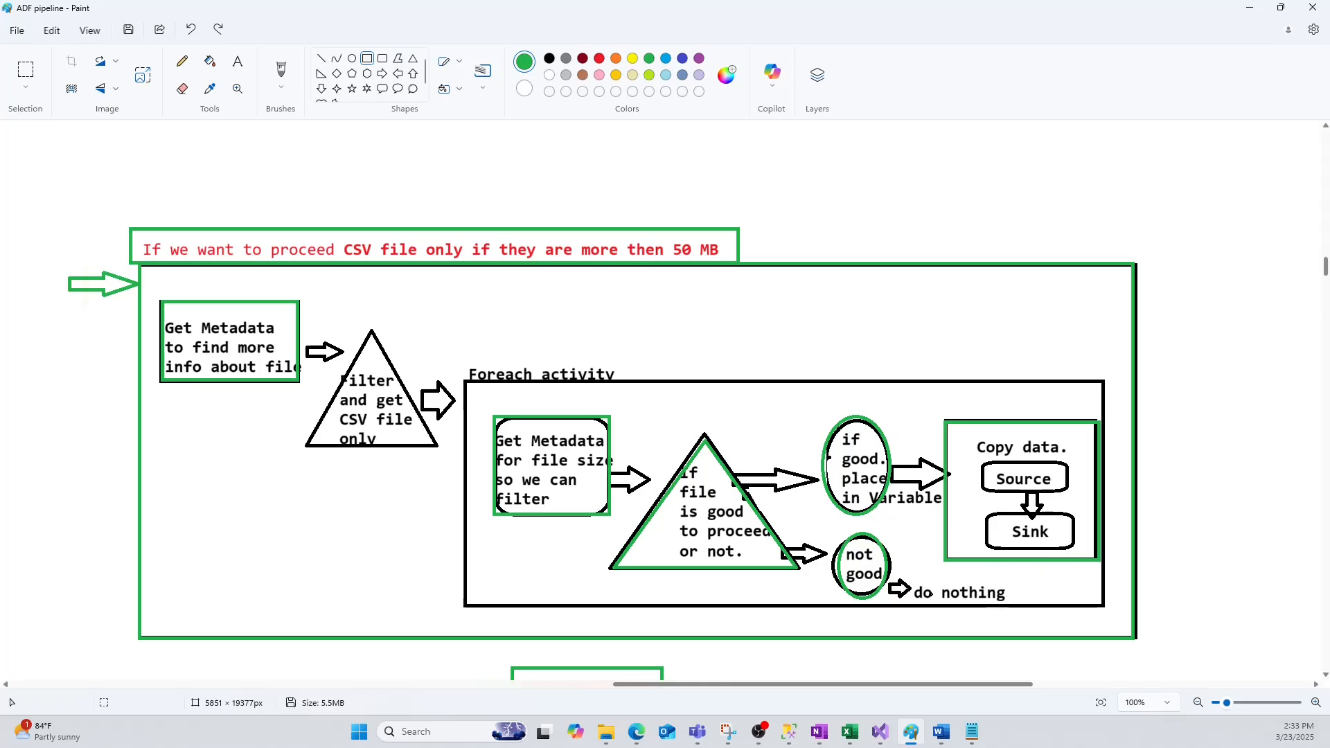
pyautogui.hotkey('alt', 'Tab')
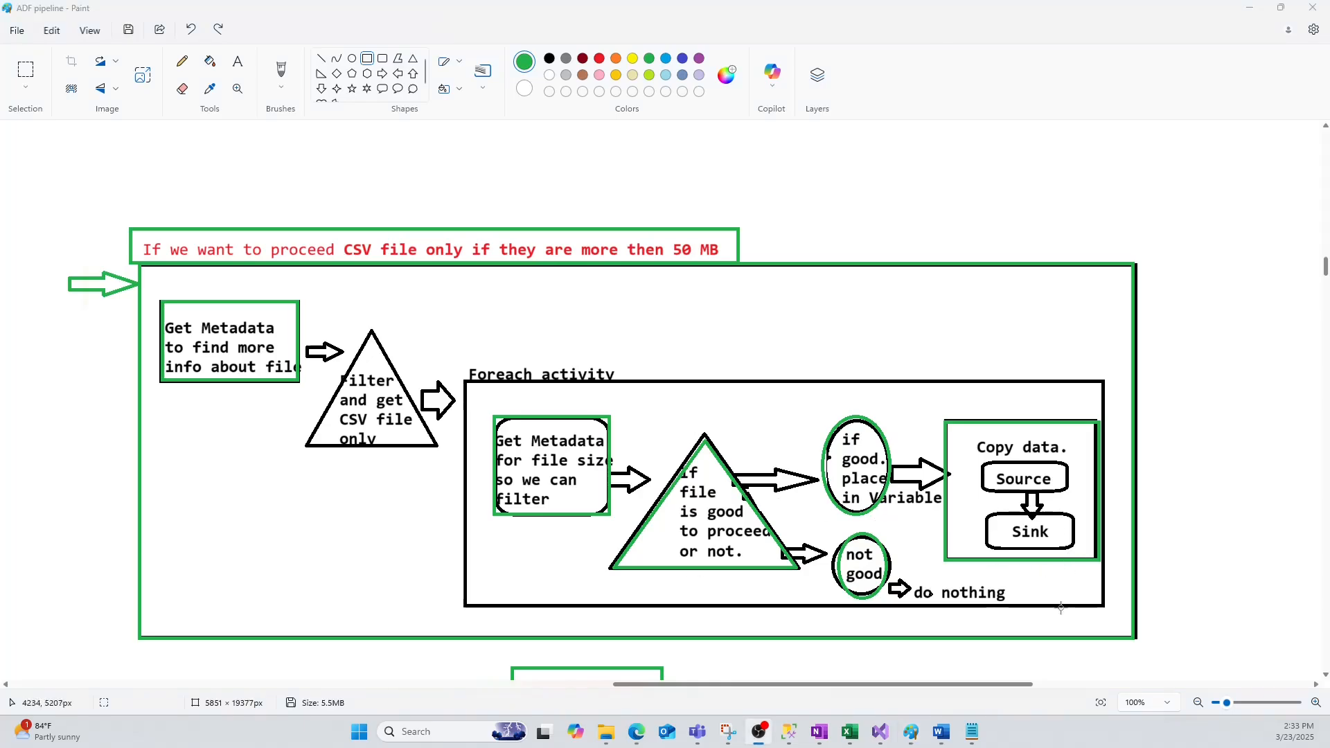
pyautogui.moveTo(911, 732)
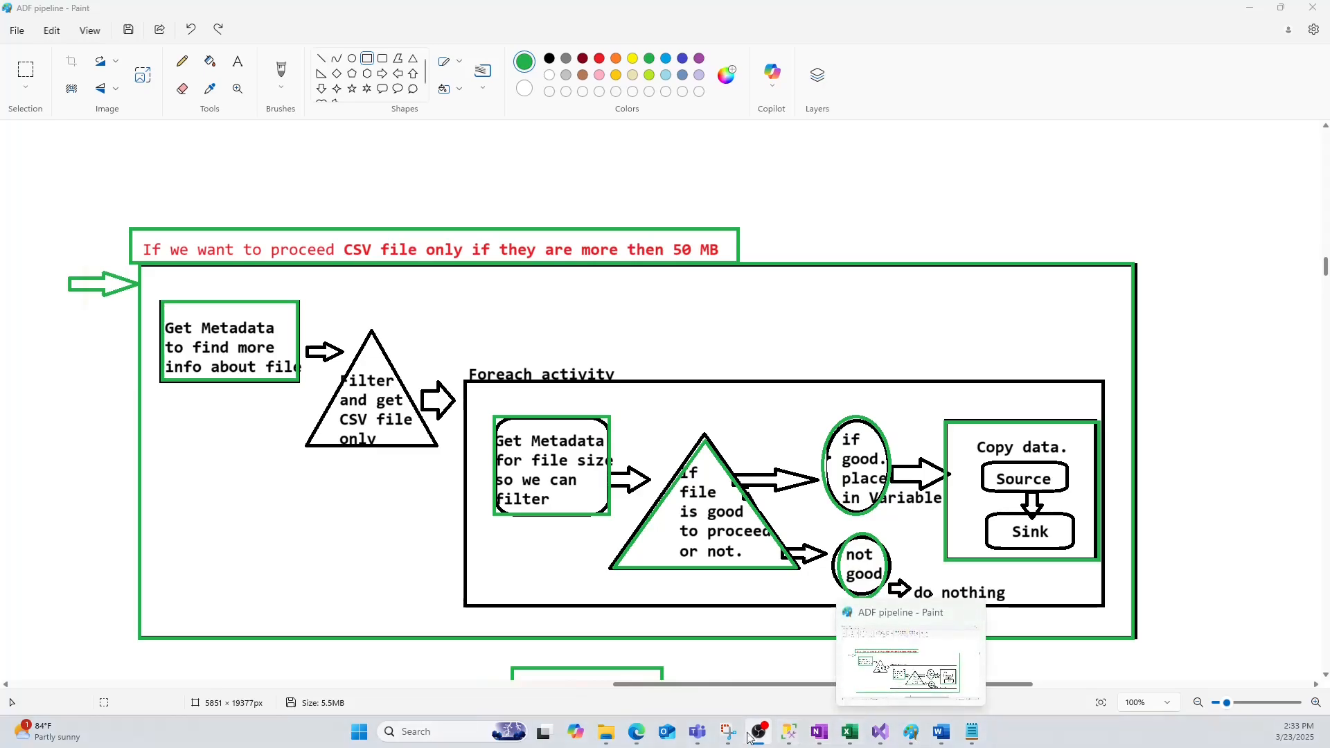